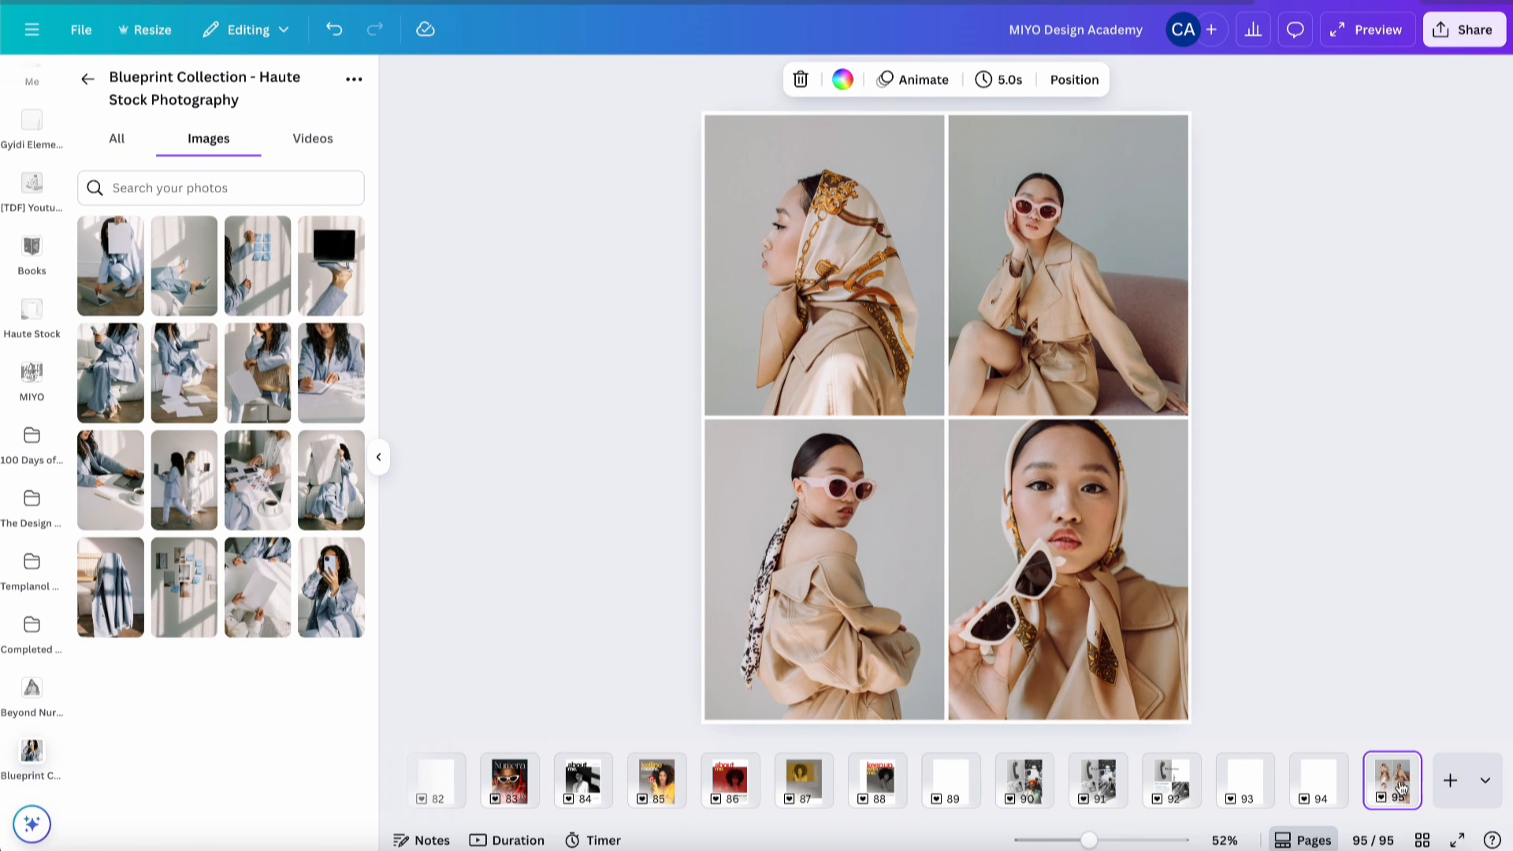
# - Duplicate page 95 with the four-photo grid
pyautogui.hotkey('ctrl', 'd')
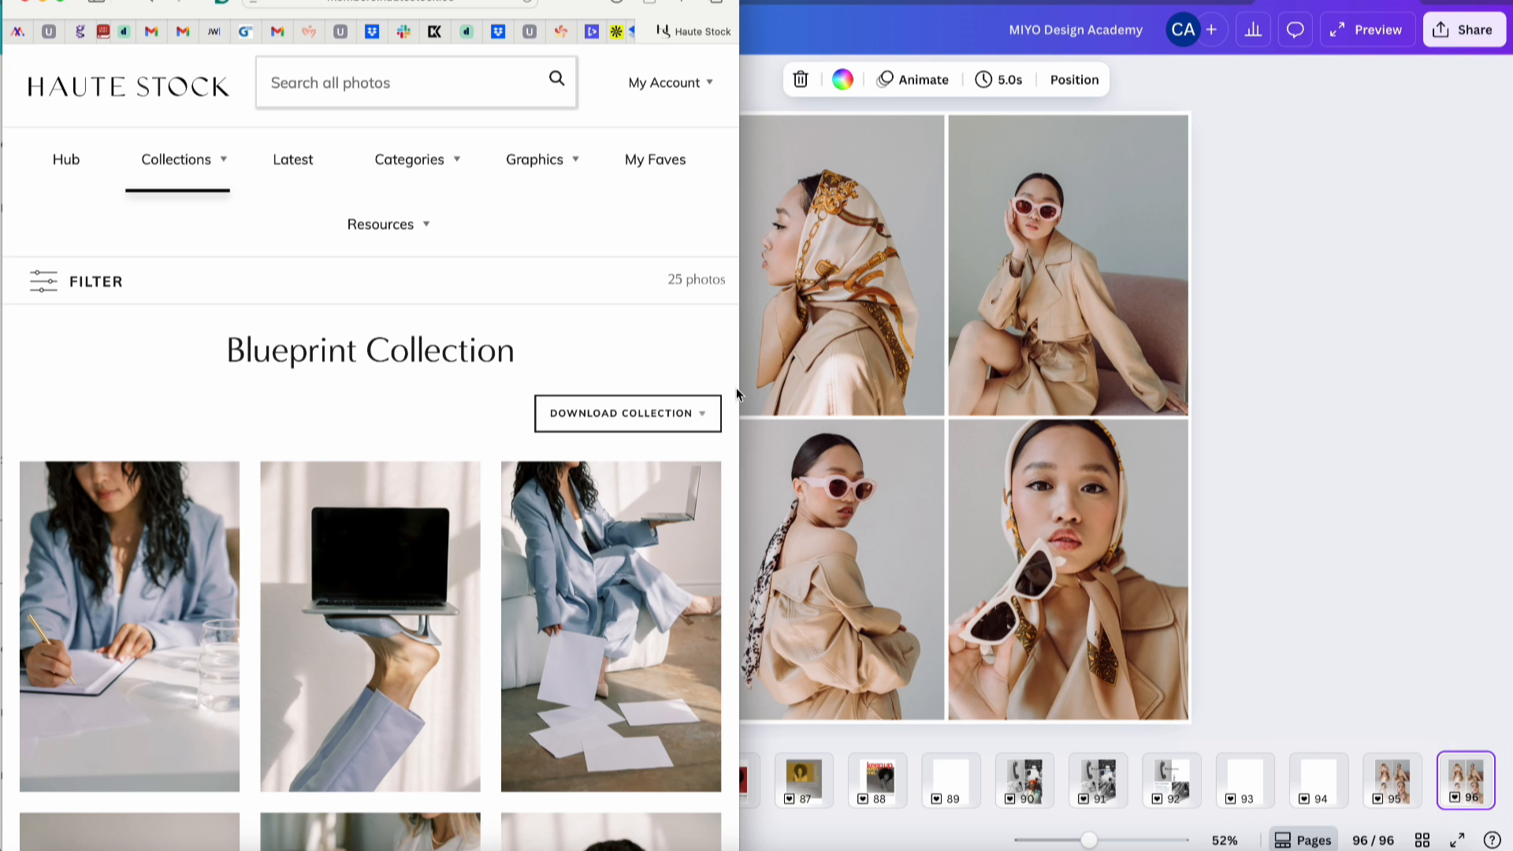
# - Switch to the Haute Stock site in an enlarged window, open the full collections list, and examine its first page
pyautogui.moveTo(740, 395); pyautogui.dragTo(1496, 314)
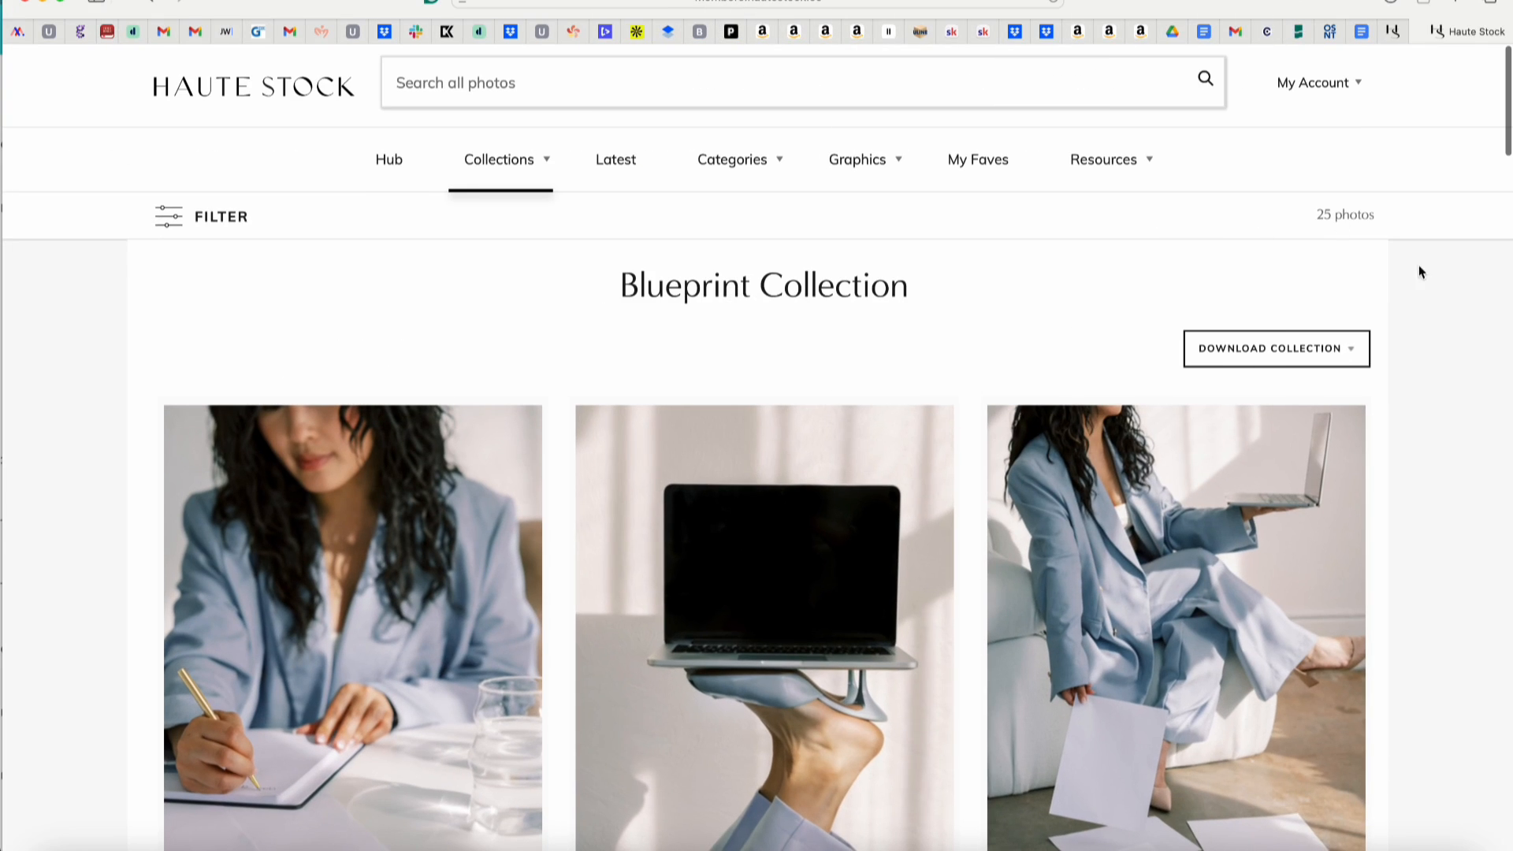
pyautogui.moveTo(497, 170)
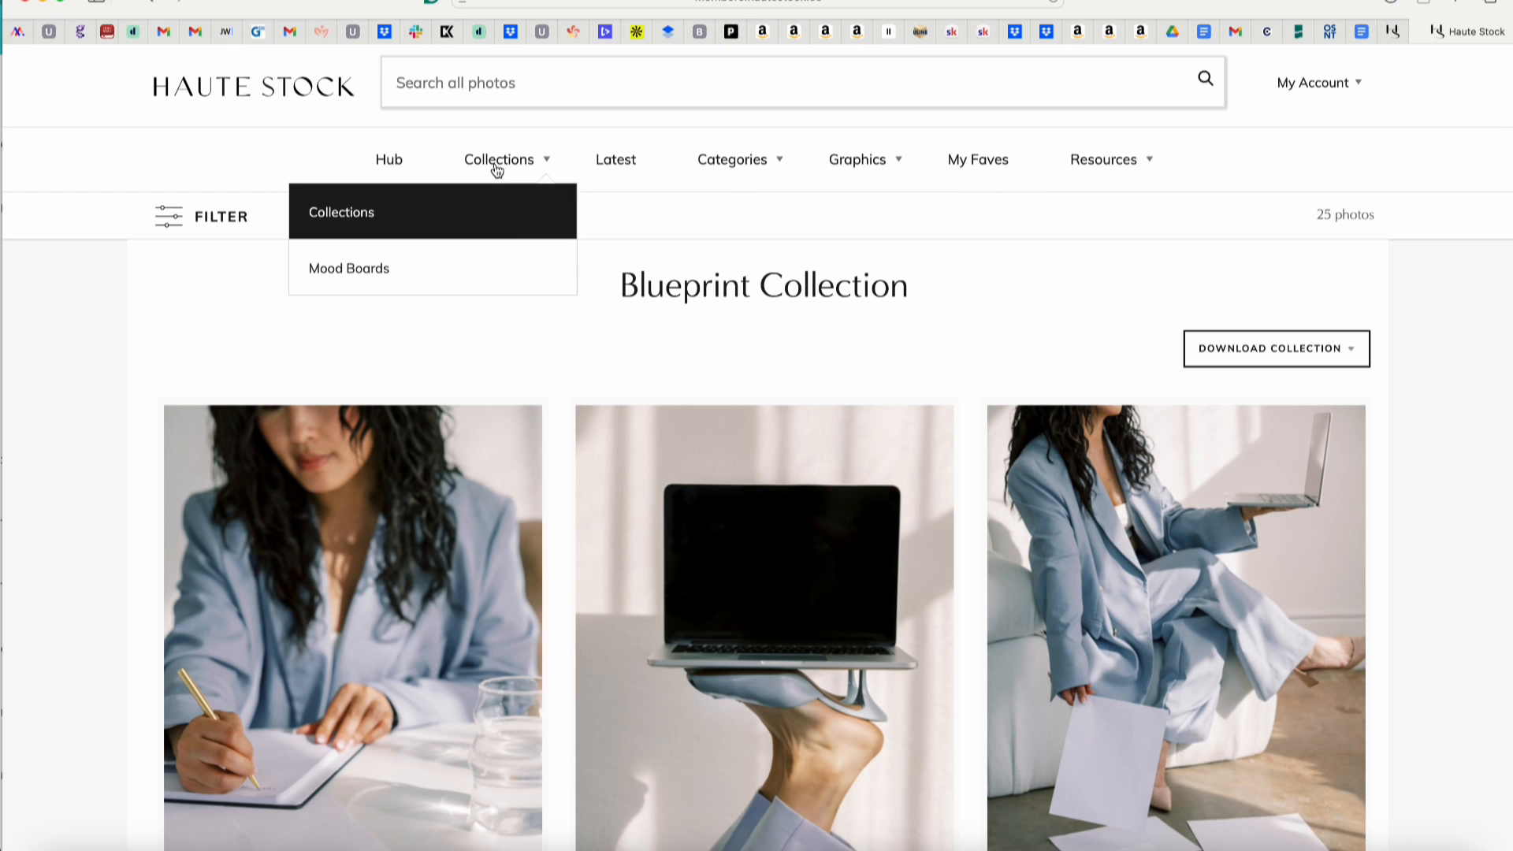
pyautogui.click(445, 211)
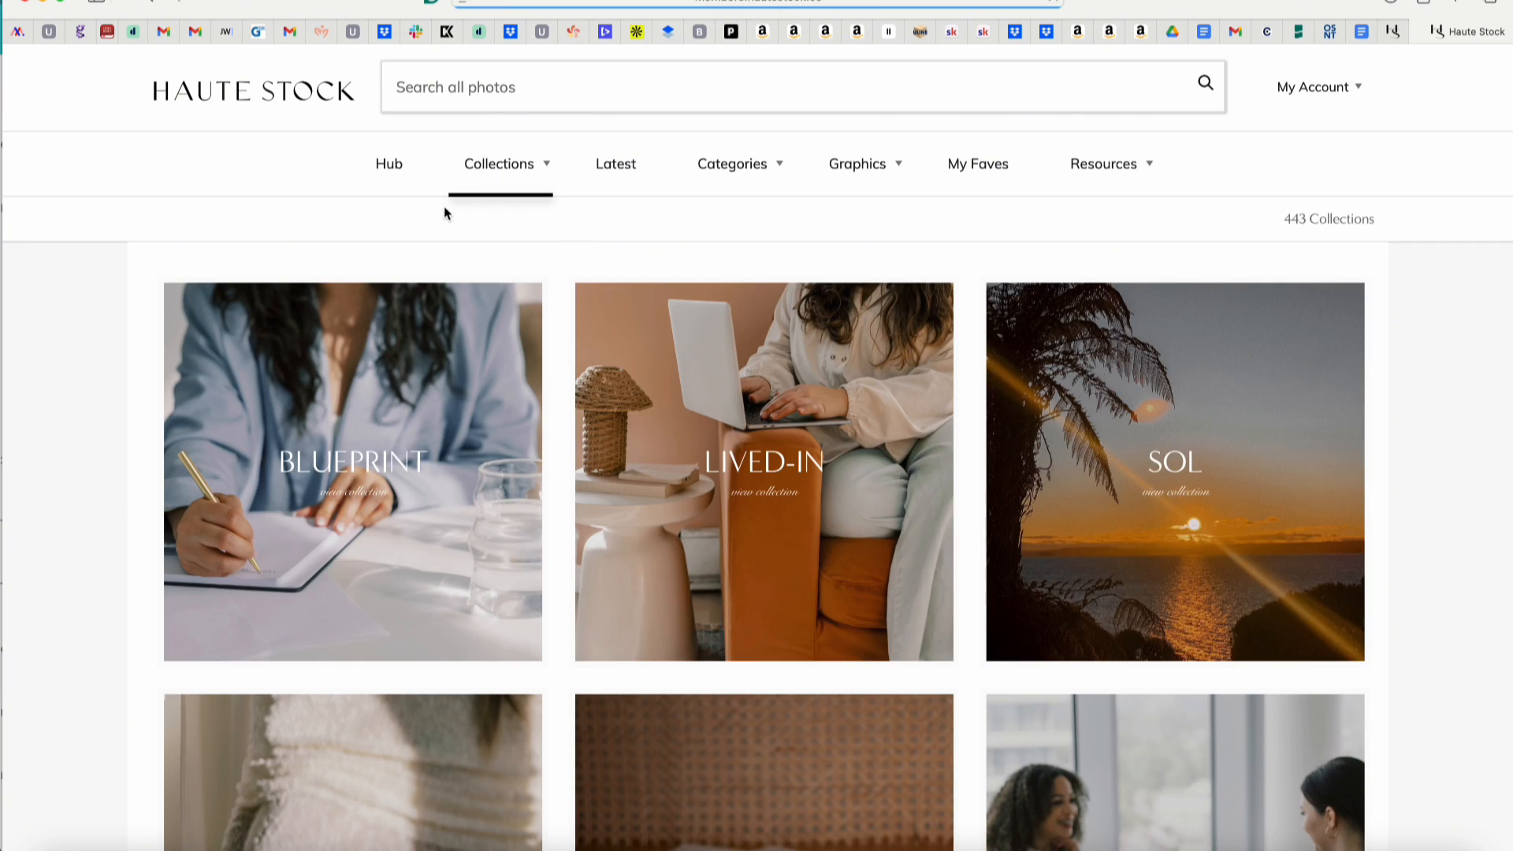
pyautogui.scroll(-3, 1000, 499)
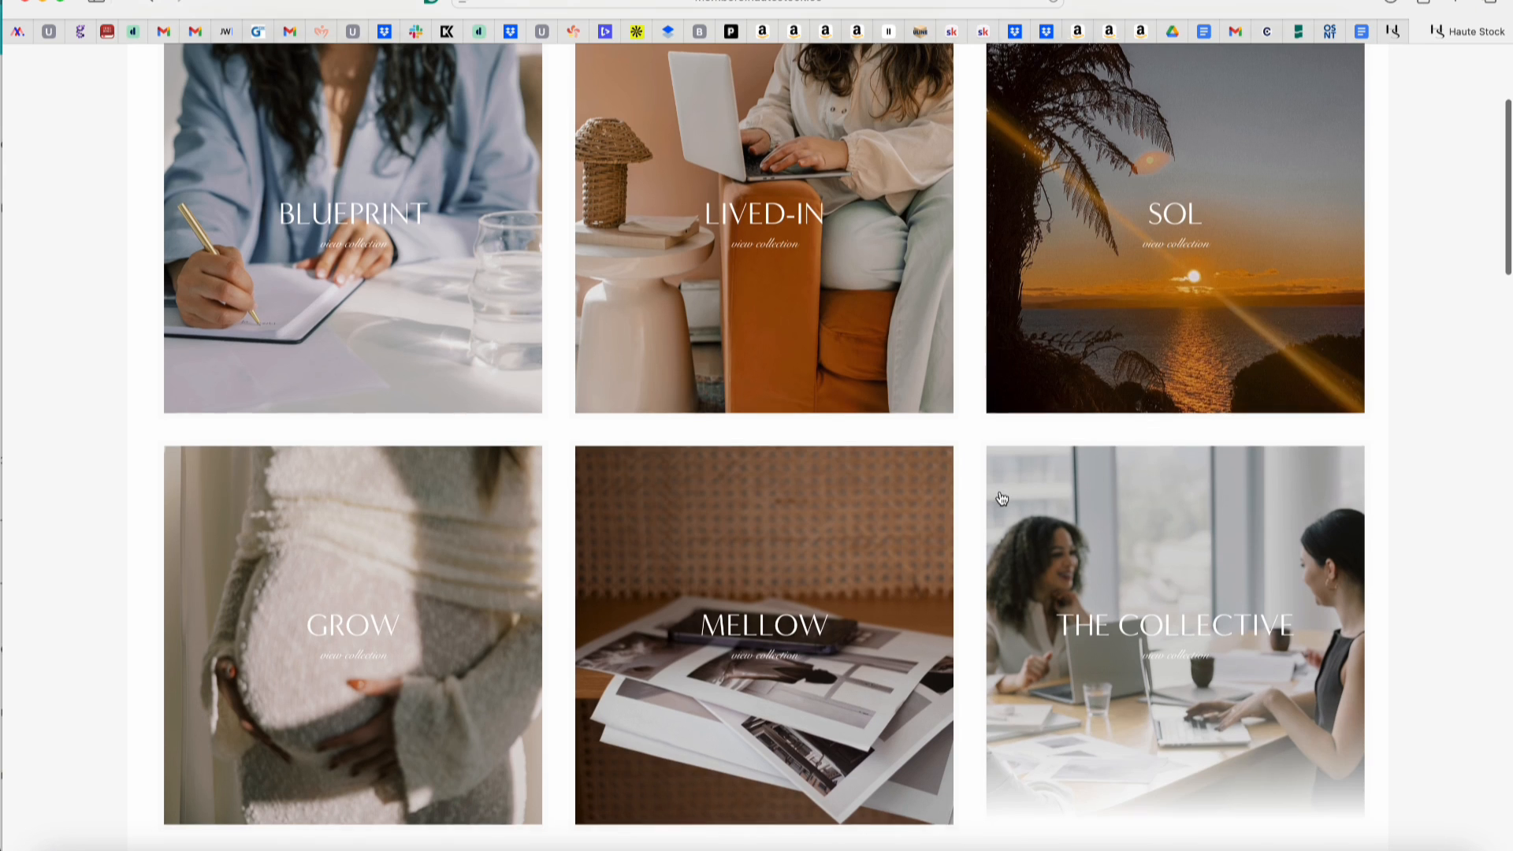
pyautogui.scroll(-5, 1000, 499)
pyautogui.scroll(8, 1001, 499)
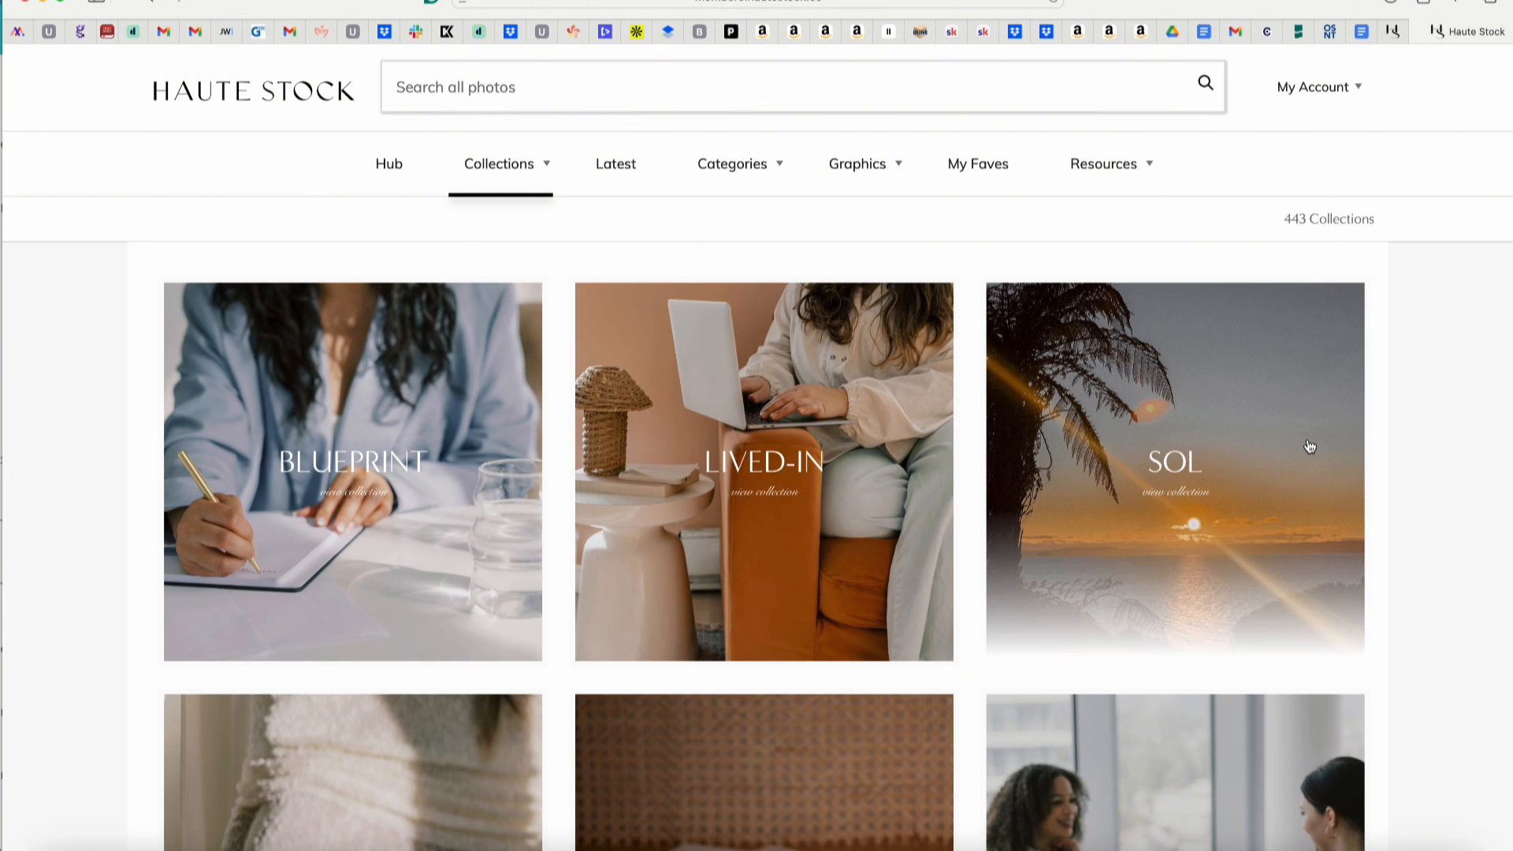
pyautogui.scroll(-6, 1307, 446)
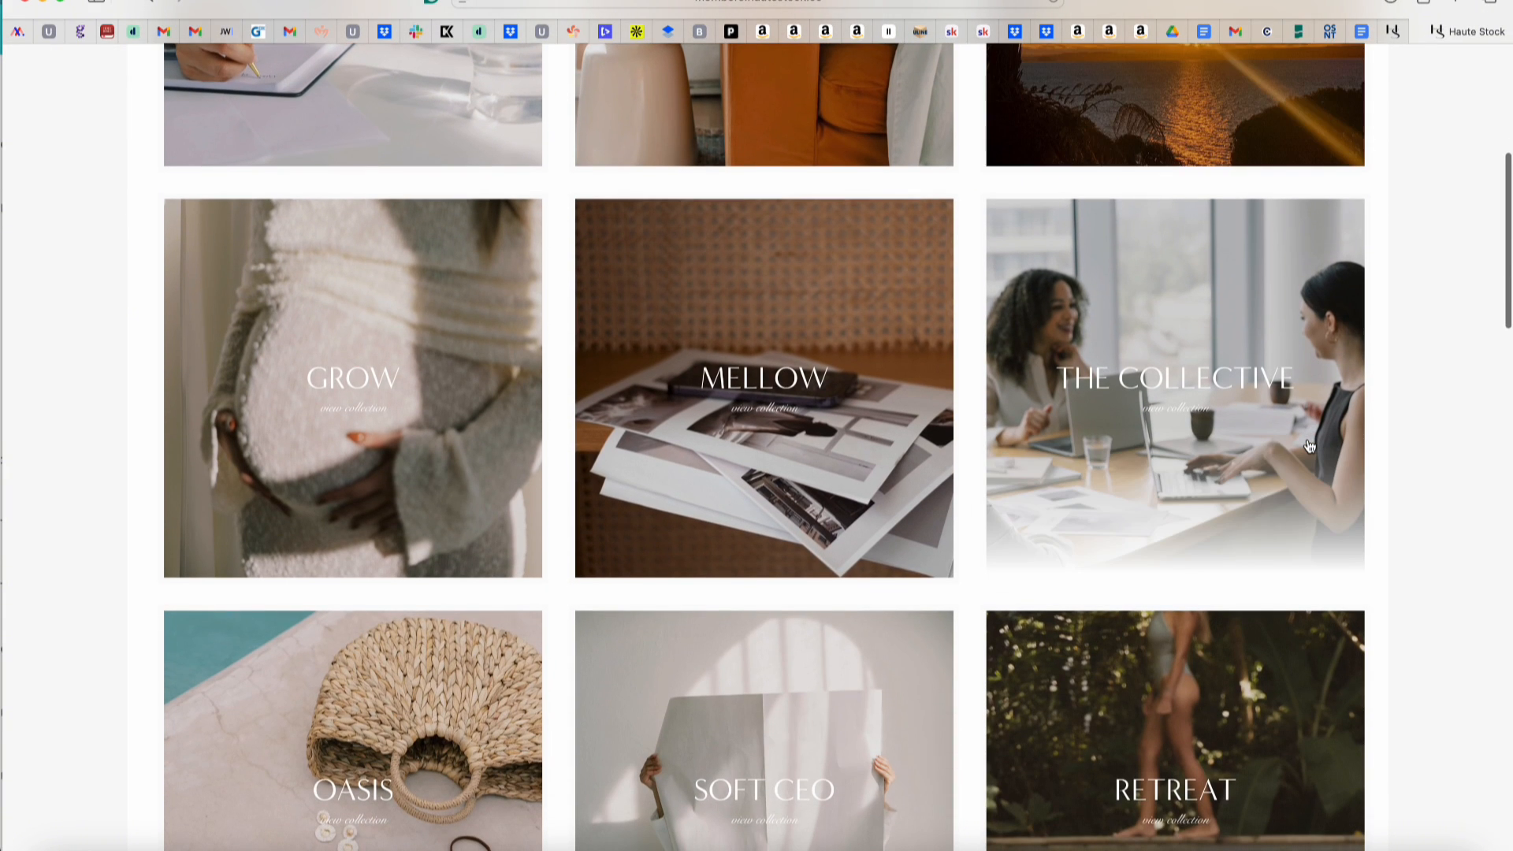
pyautogui.scroll(-5, 1309, 446)
pyautogui.scroll(-6, 1309, 446)
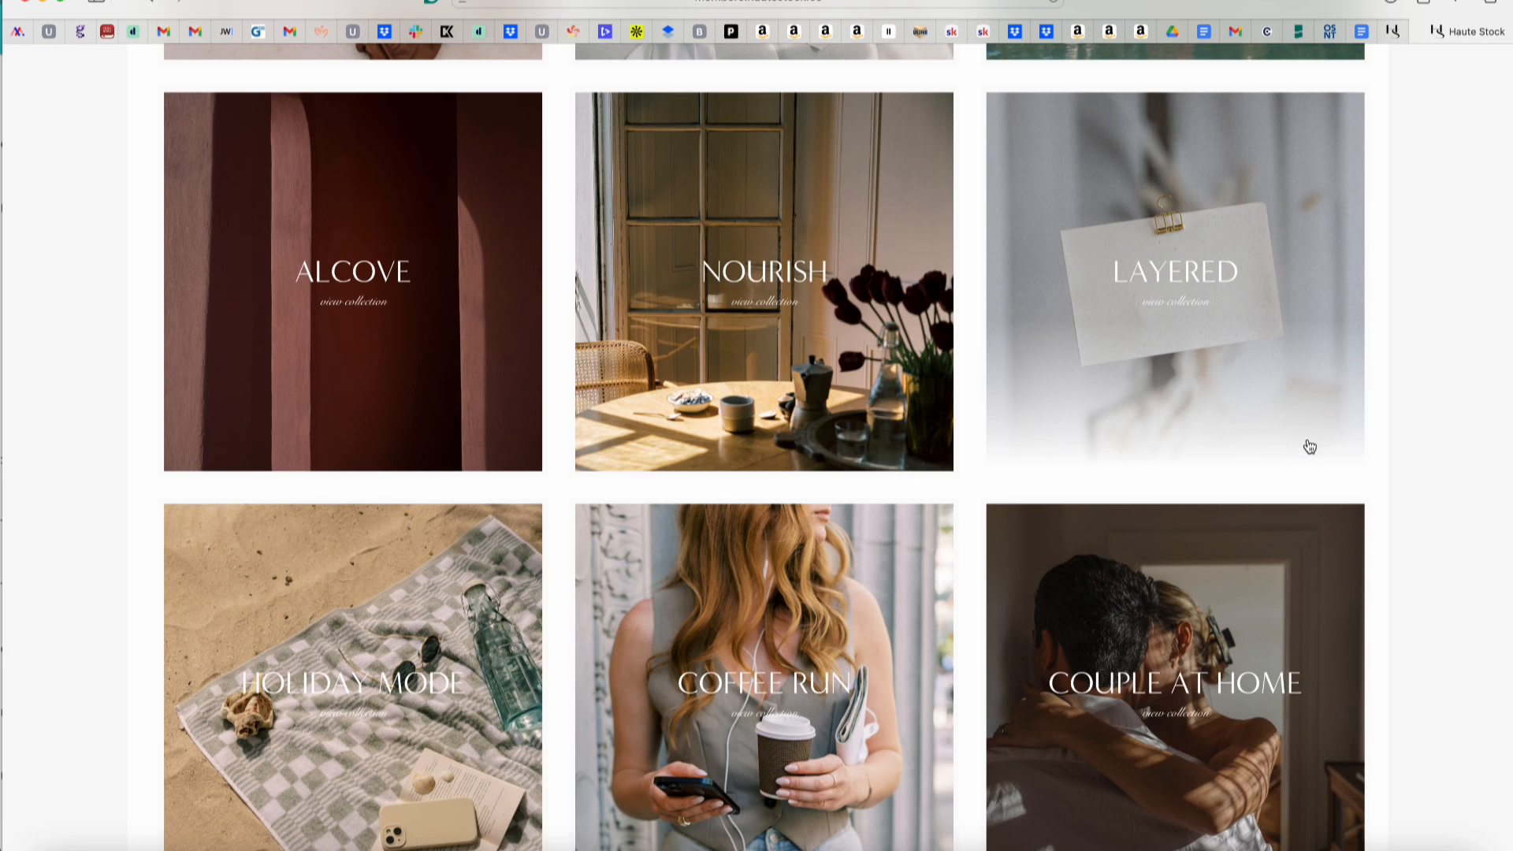
pyautogui.scroll(-7, 1309, 446)
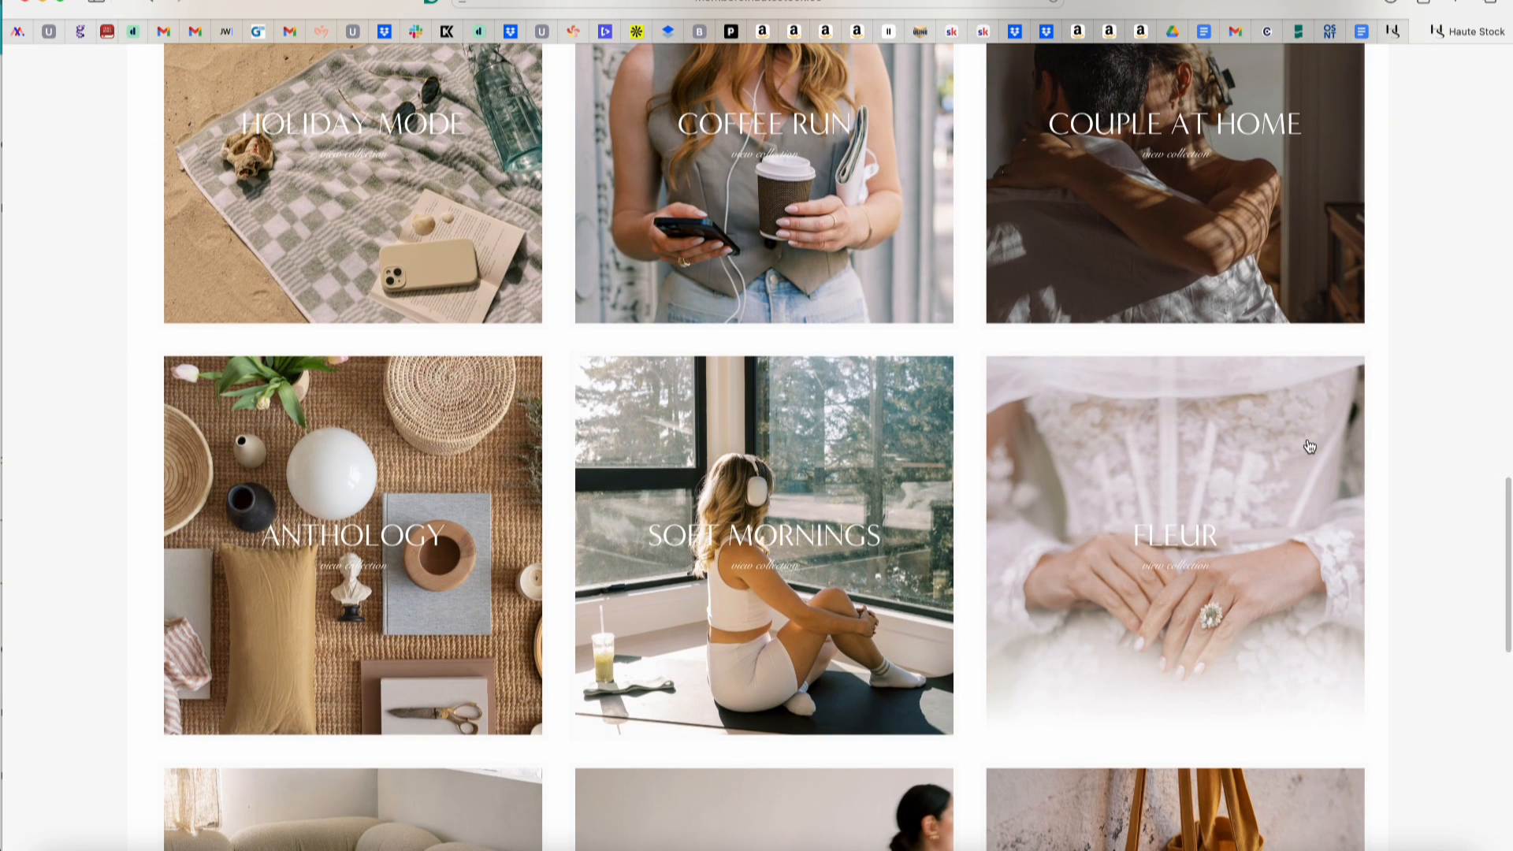
pyautogui.scroll(-6, 1309, 446)
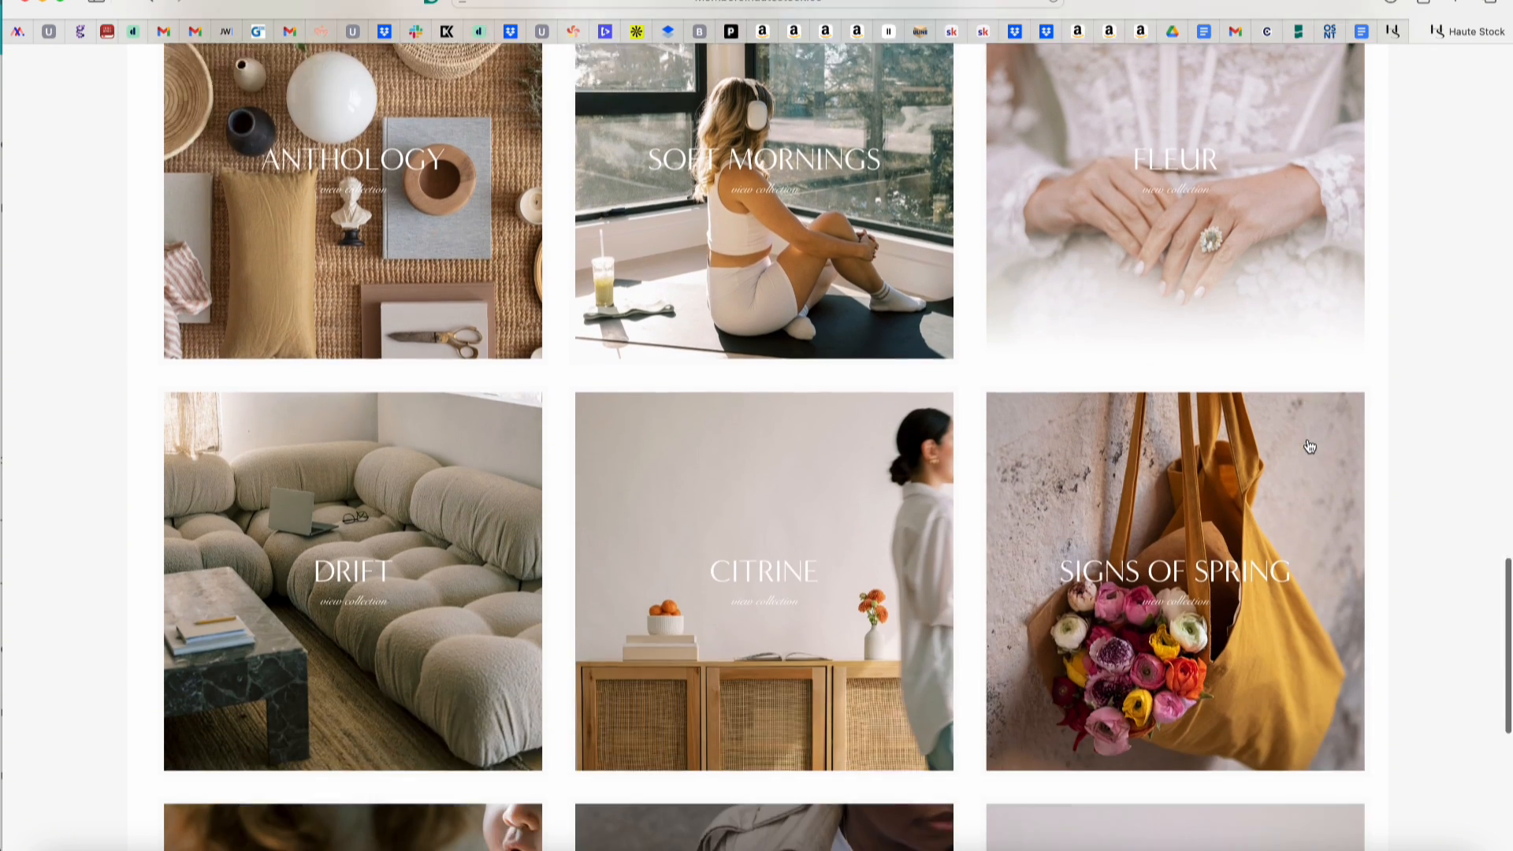
pyautogui.scroll(-2, 1309, 446)
pyautogui.scroll(-4, 1309, 446)
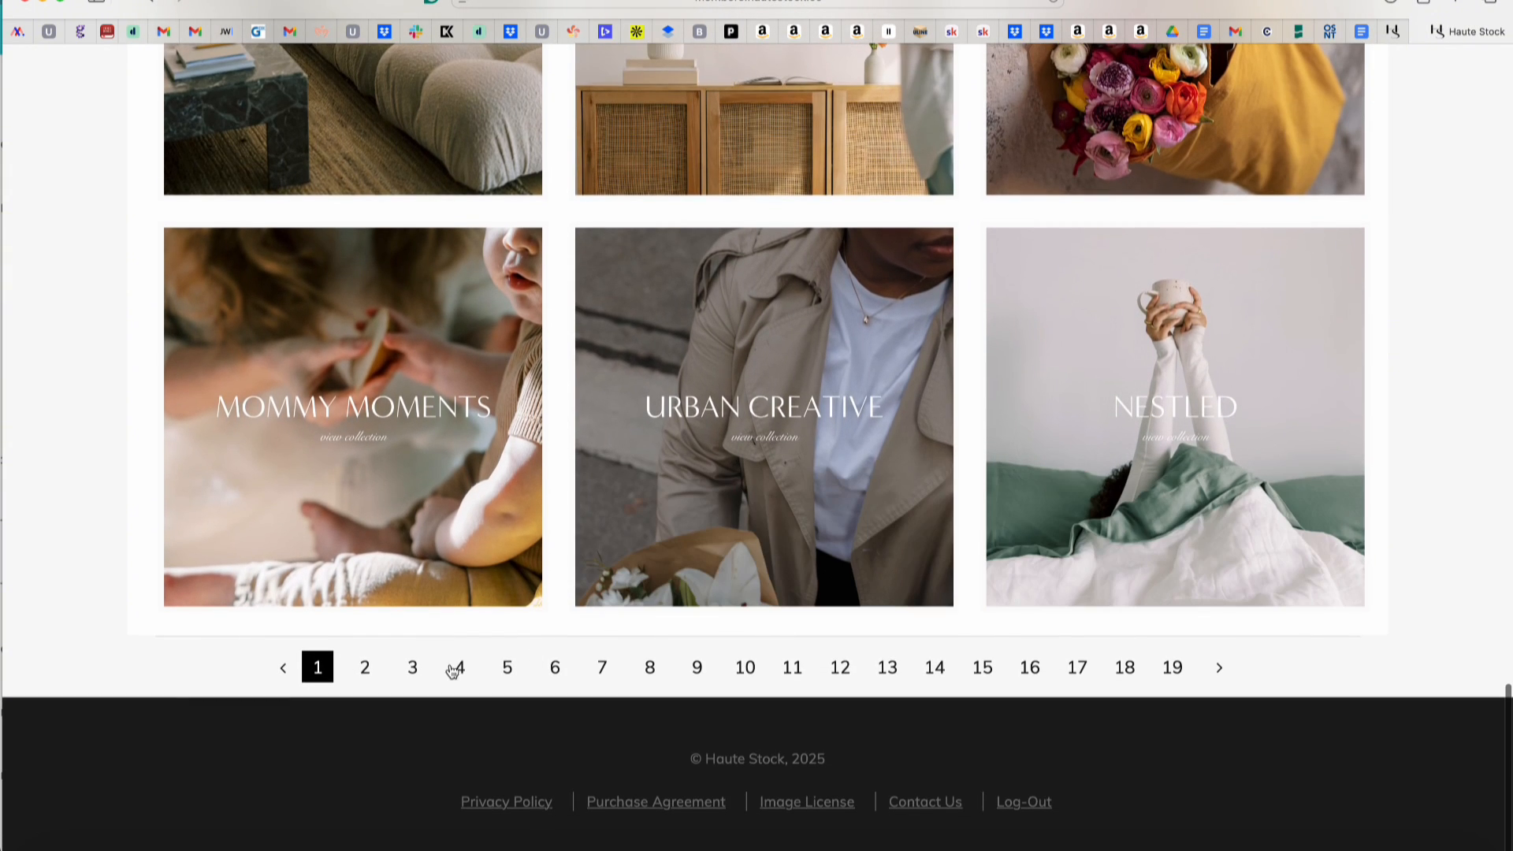
# - Go to page 2 of the collections list and browse its photo collections
pyautogui.click(369, 668)
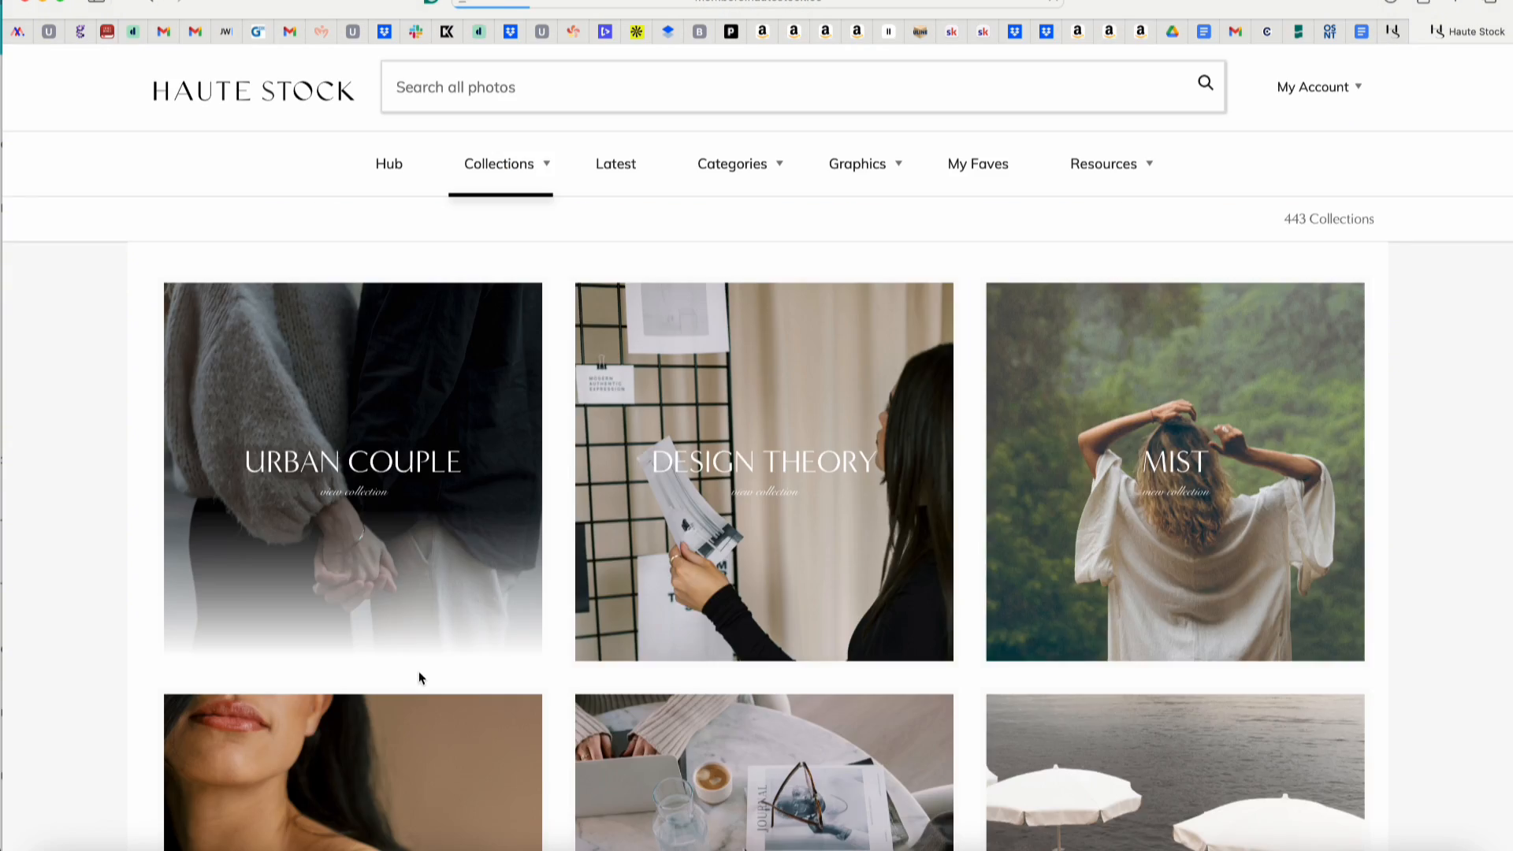
pyautogui.scroll(-4, 423, 671)
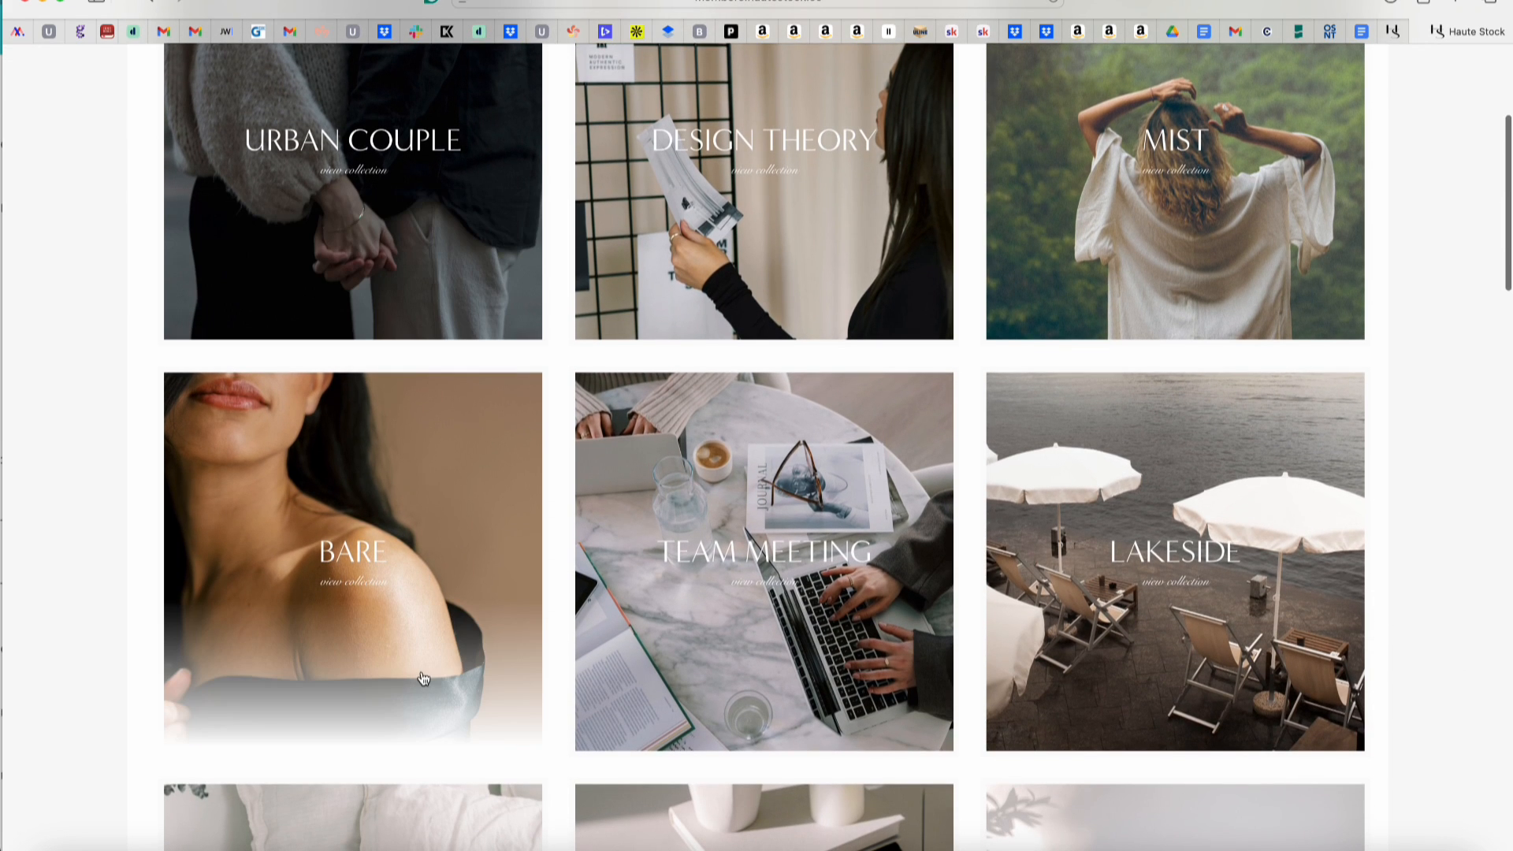
pyautogui.scroll(-13, 423, 678)
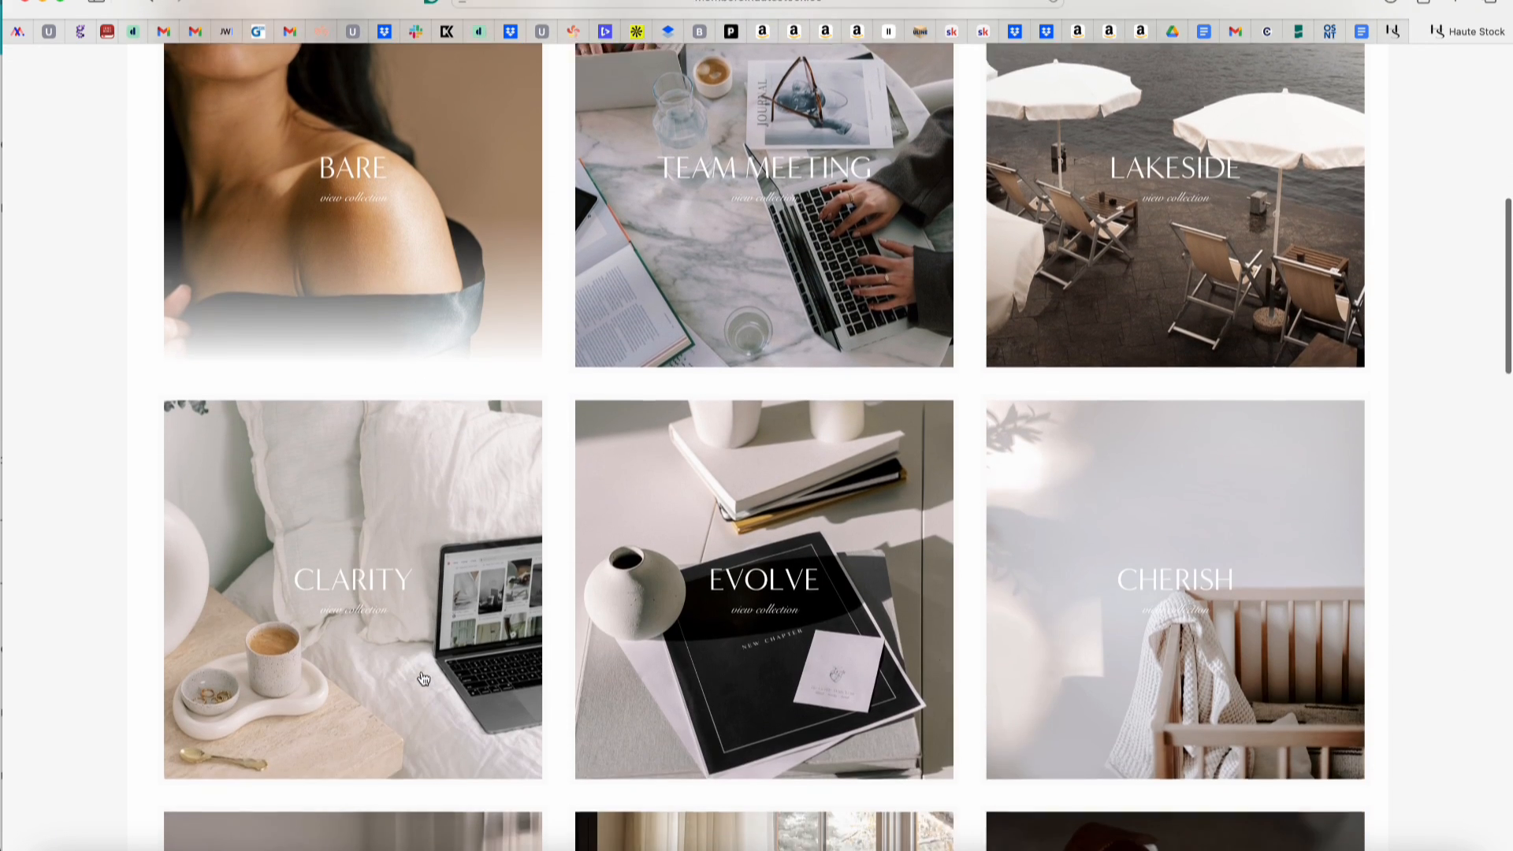
pyautogui.scroll(-1, 423, 678)
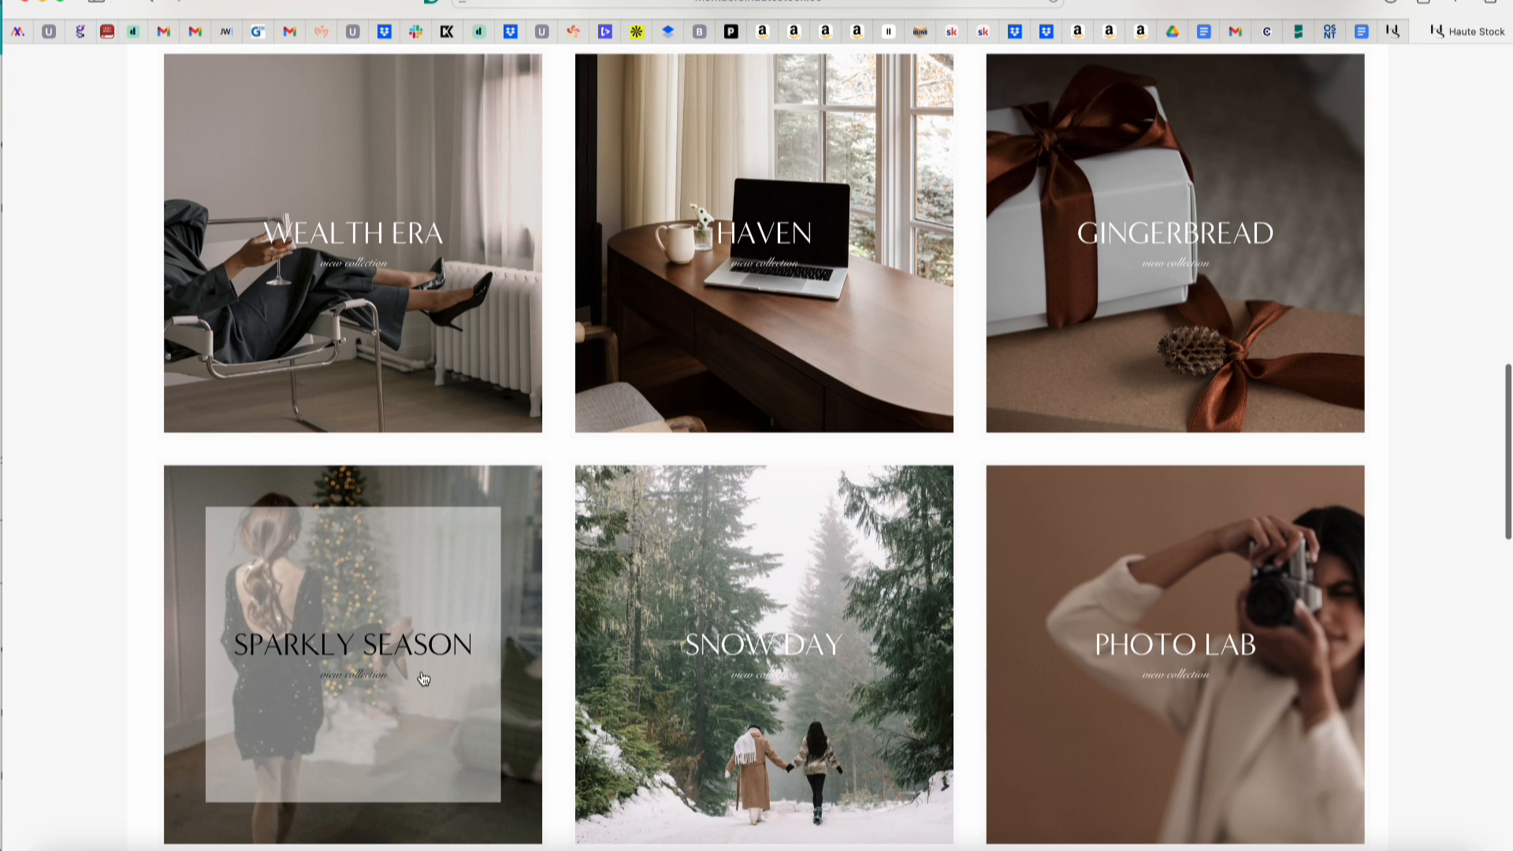
# - Open the Wealth Era collection and look through its photos
pyautogui.click(400, 244)
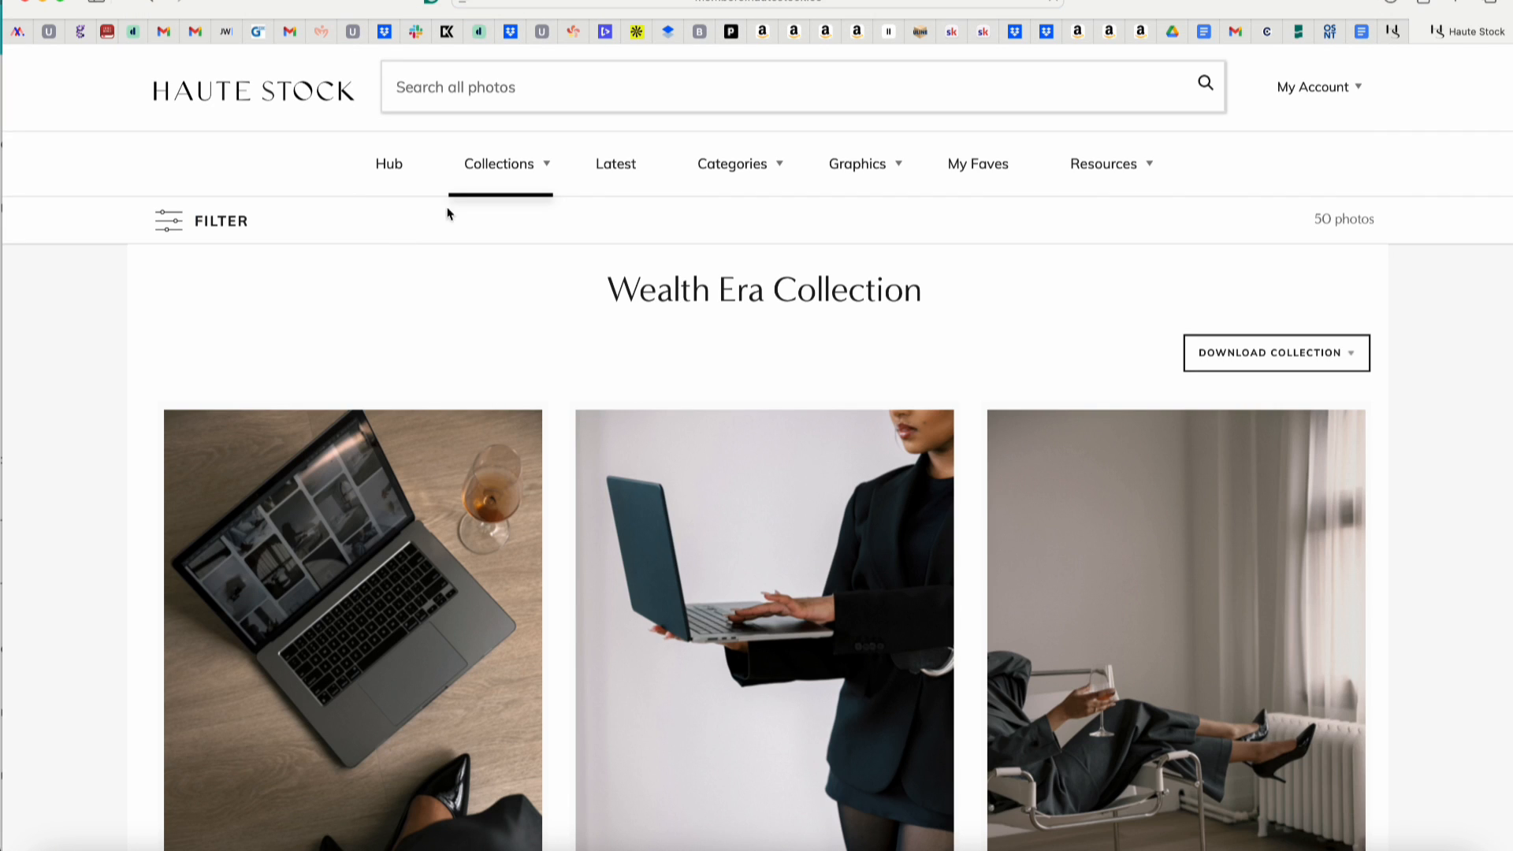
pyautogui.scroll(-5, 796, 228)
pyautogui.scroll(-7, 1018, 441)
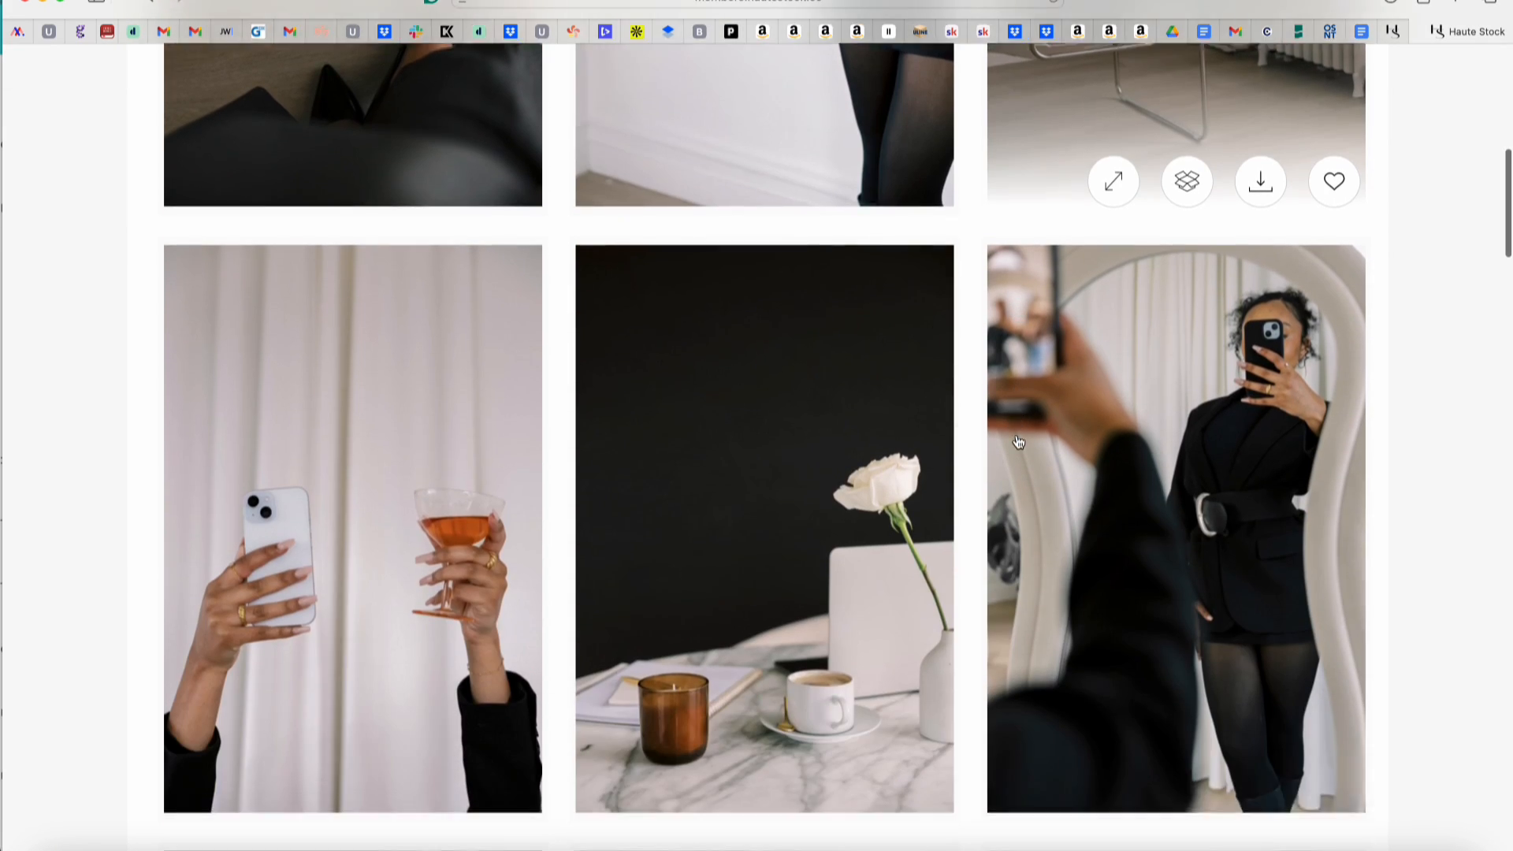
pyautogui.scroll(-7, 1018, 441)
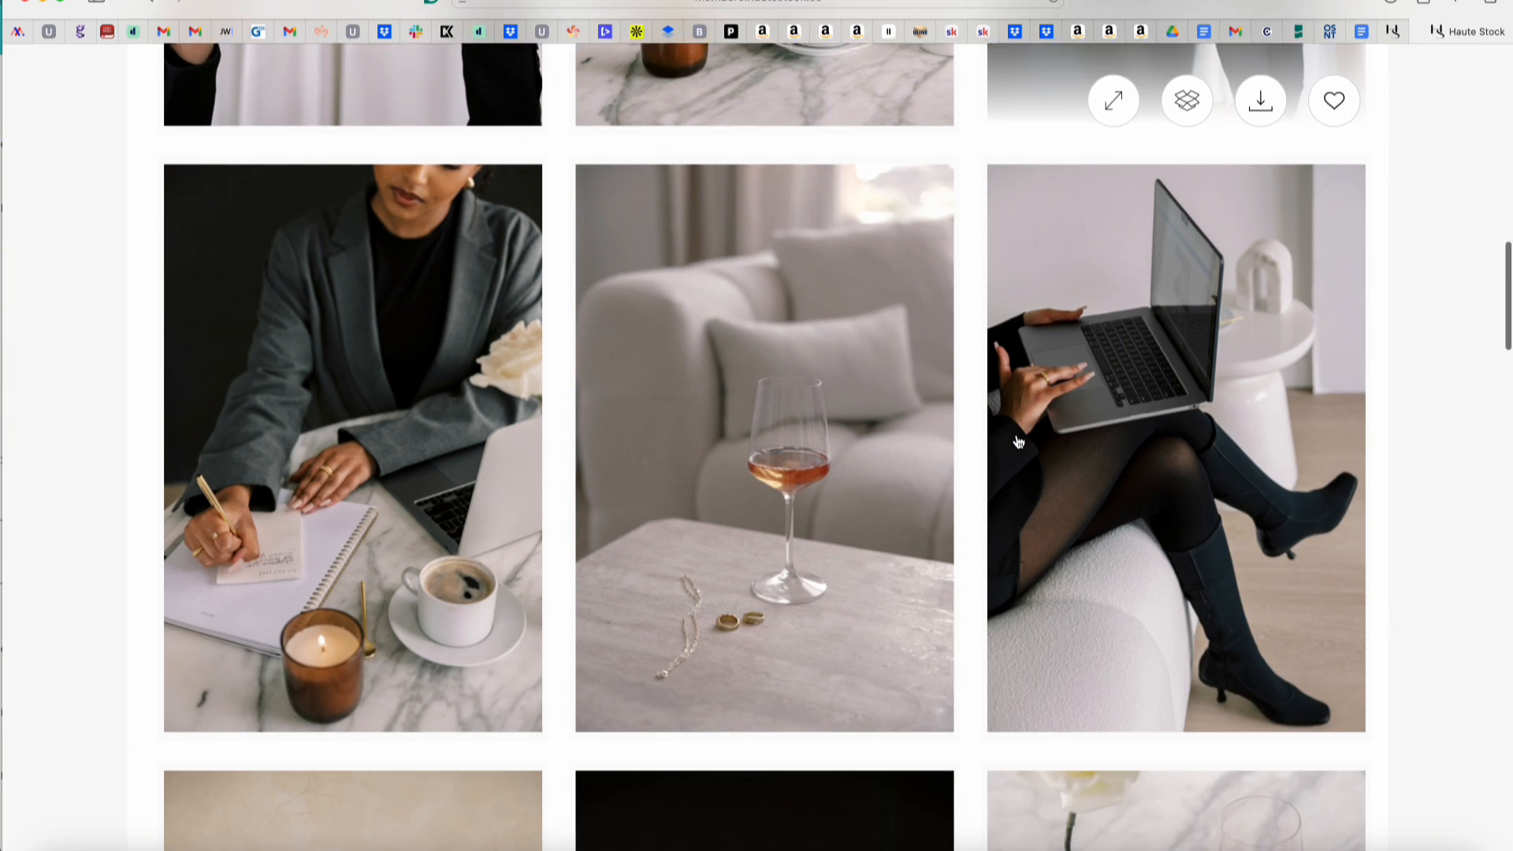
pyautogui.scroll(-13, 1018, 441)
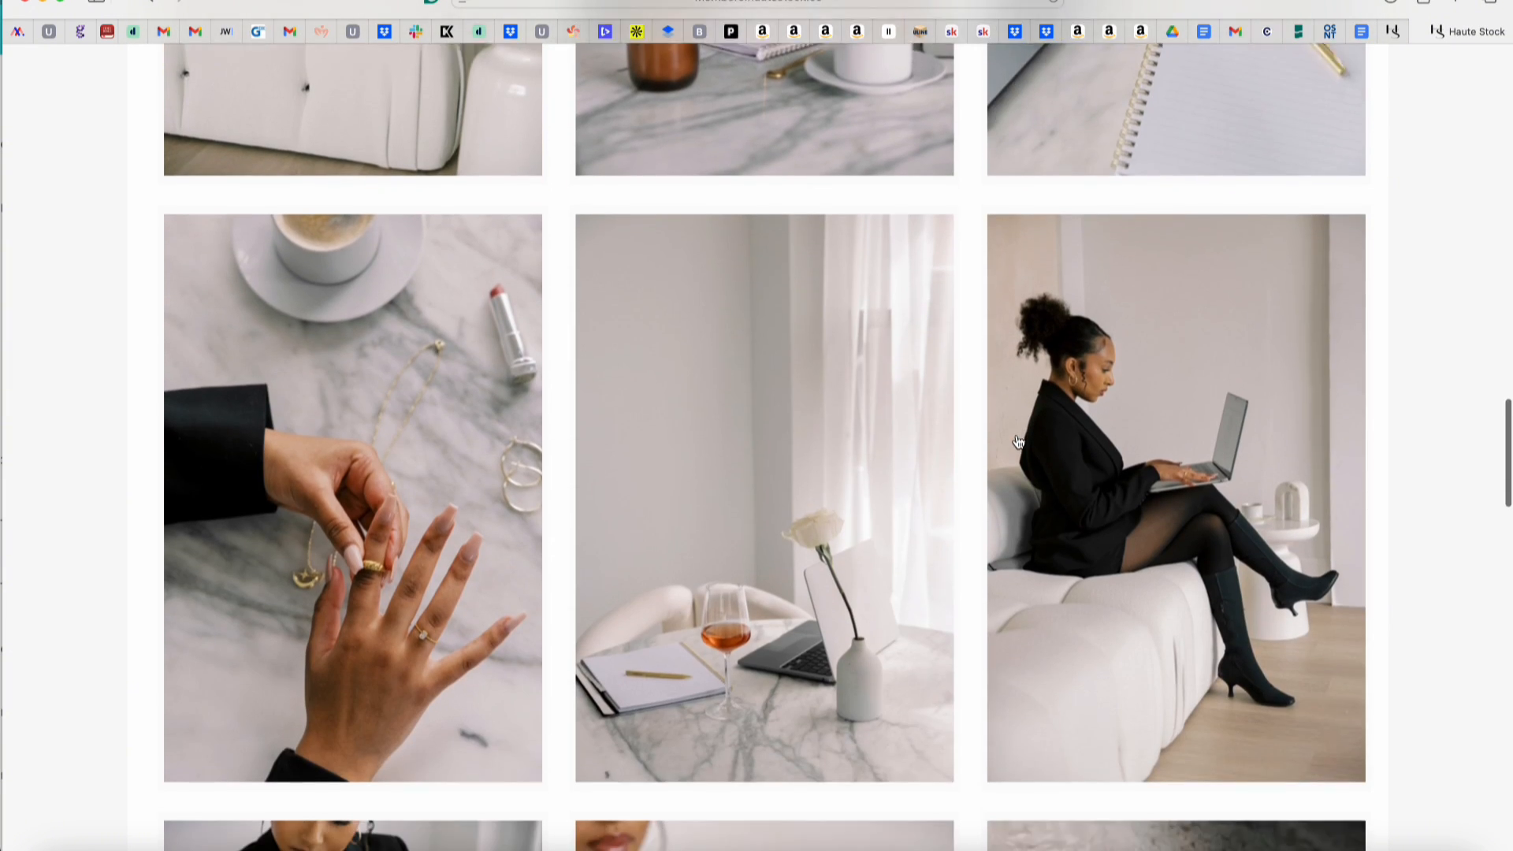
pyautogui.scroll(-17, 1018, 442)
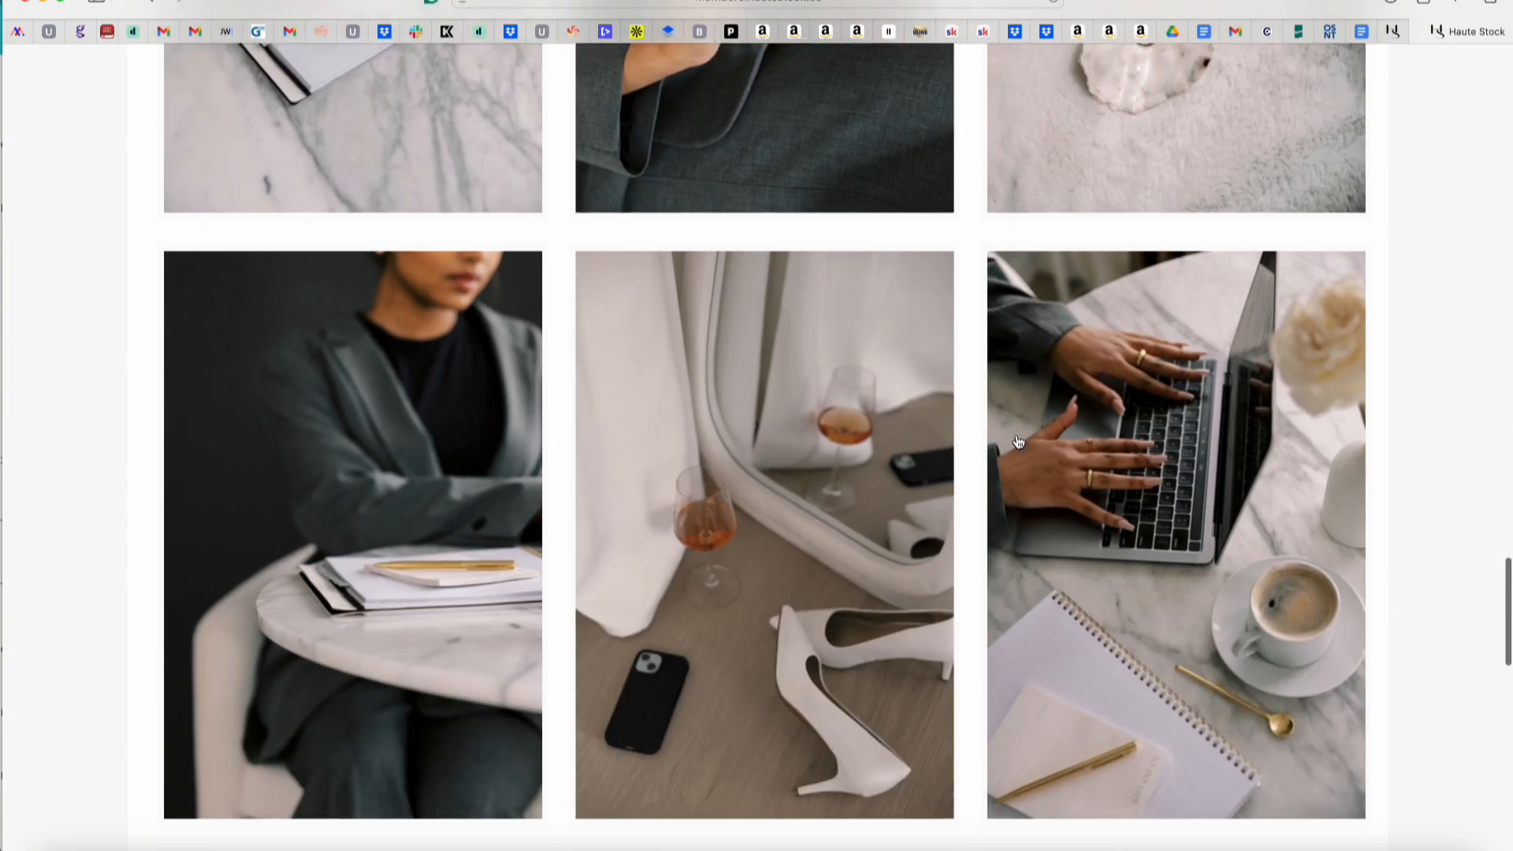
pyautogui.scroll(-4, 1018, 442)
pyautogui.scroll(20, 1018, 442)
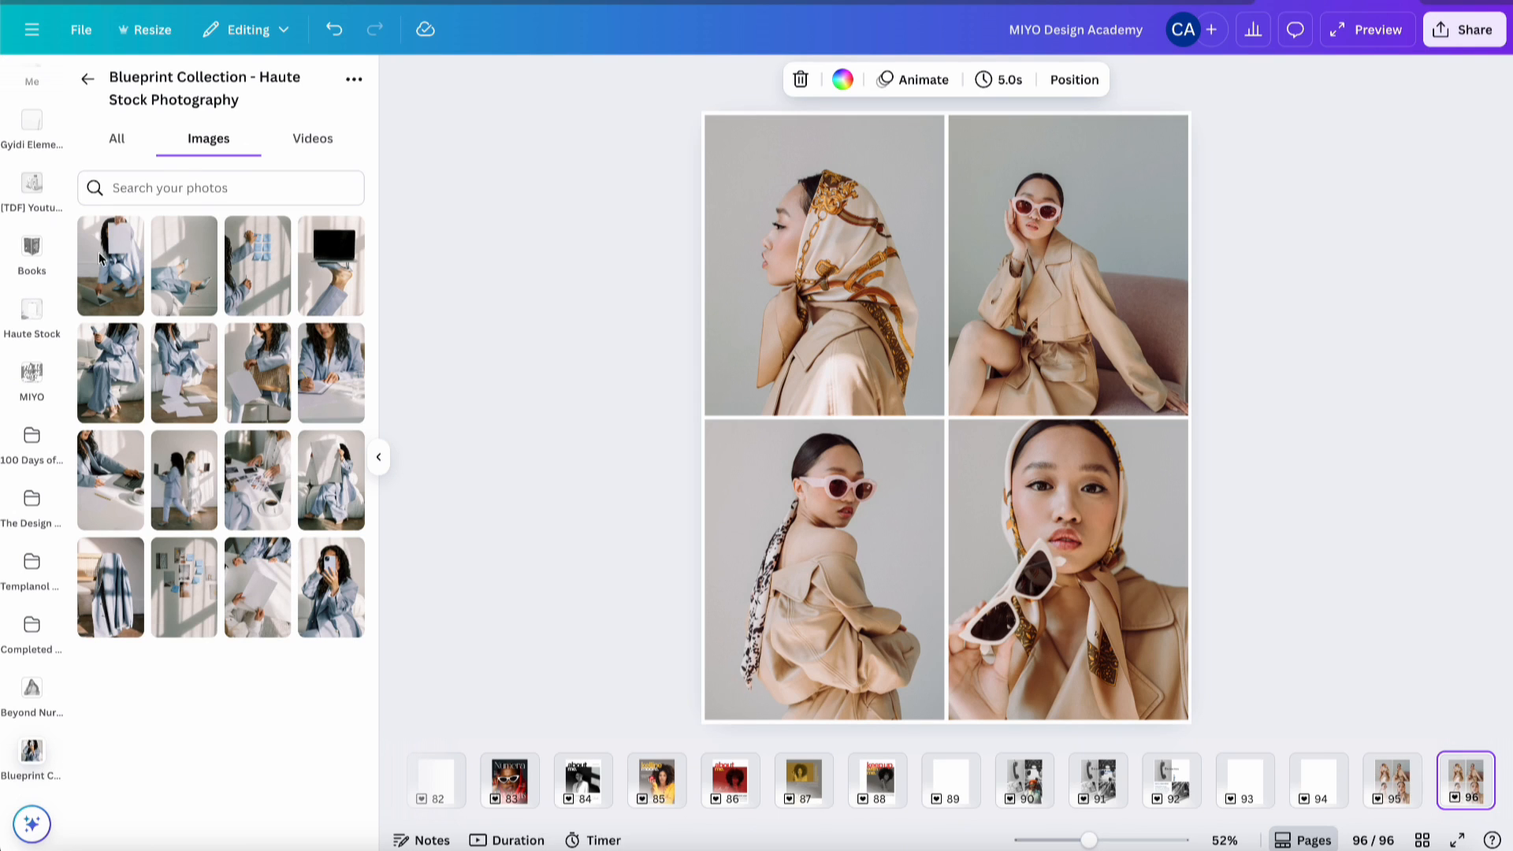
# - In Canva, replace the grid's four photos with Blueprint Collection shots: seated blue suit, two women walking with laptops, photo-covered table, and phone selfie
pyautogui.moveTo(116, 373); pyautogui.dragTo(707, 170)
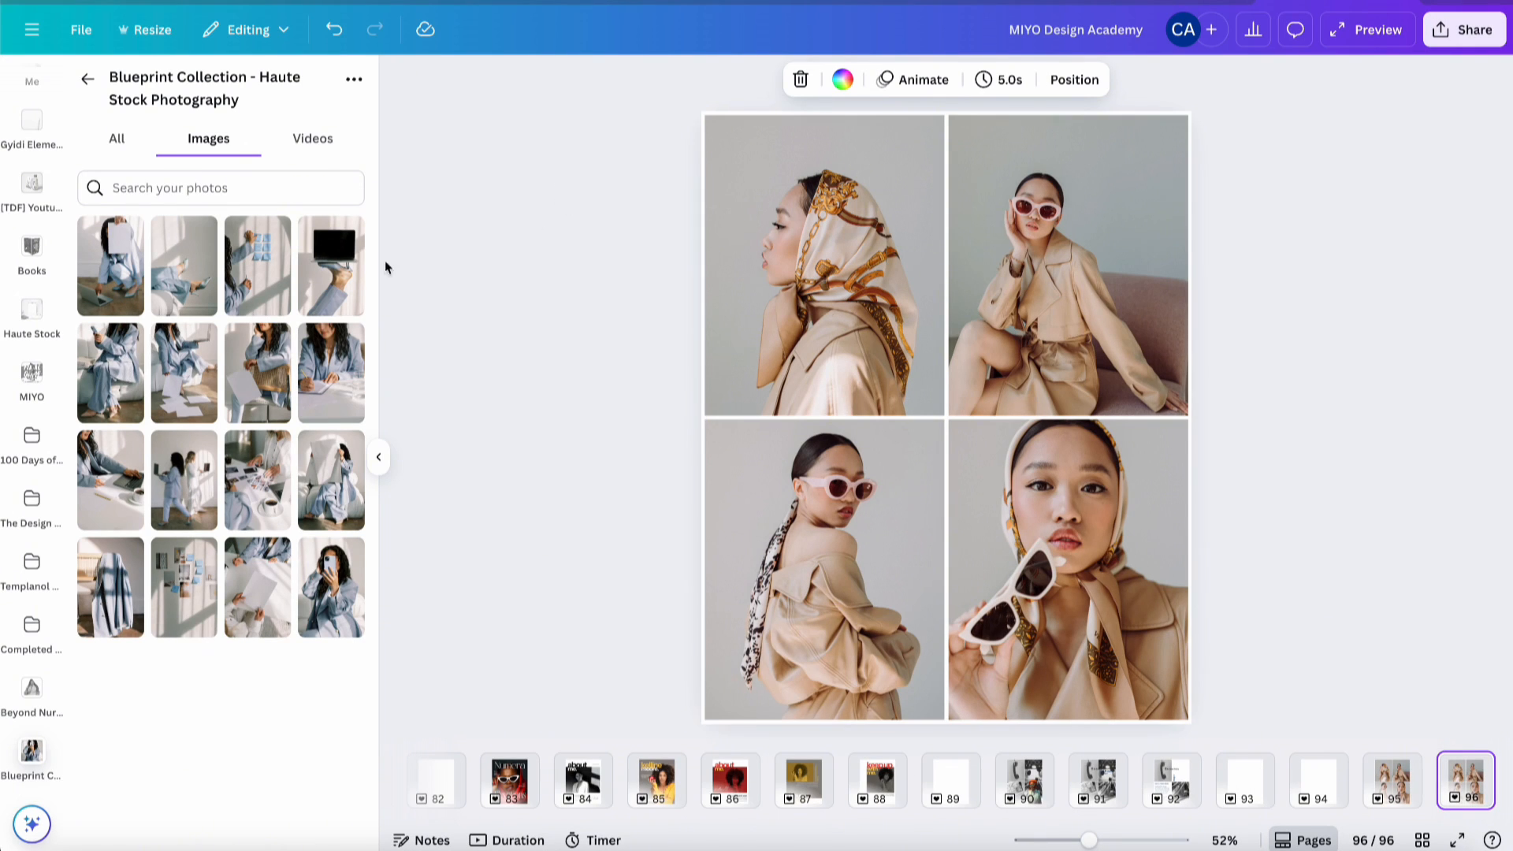
pyautogui.moveTo(119, 371); pyautogui.dragTo(735, 289)
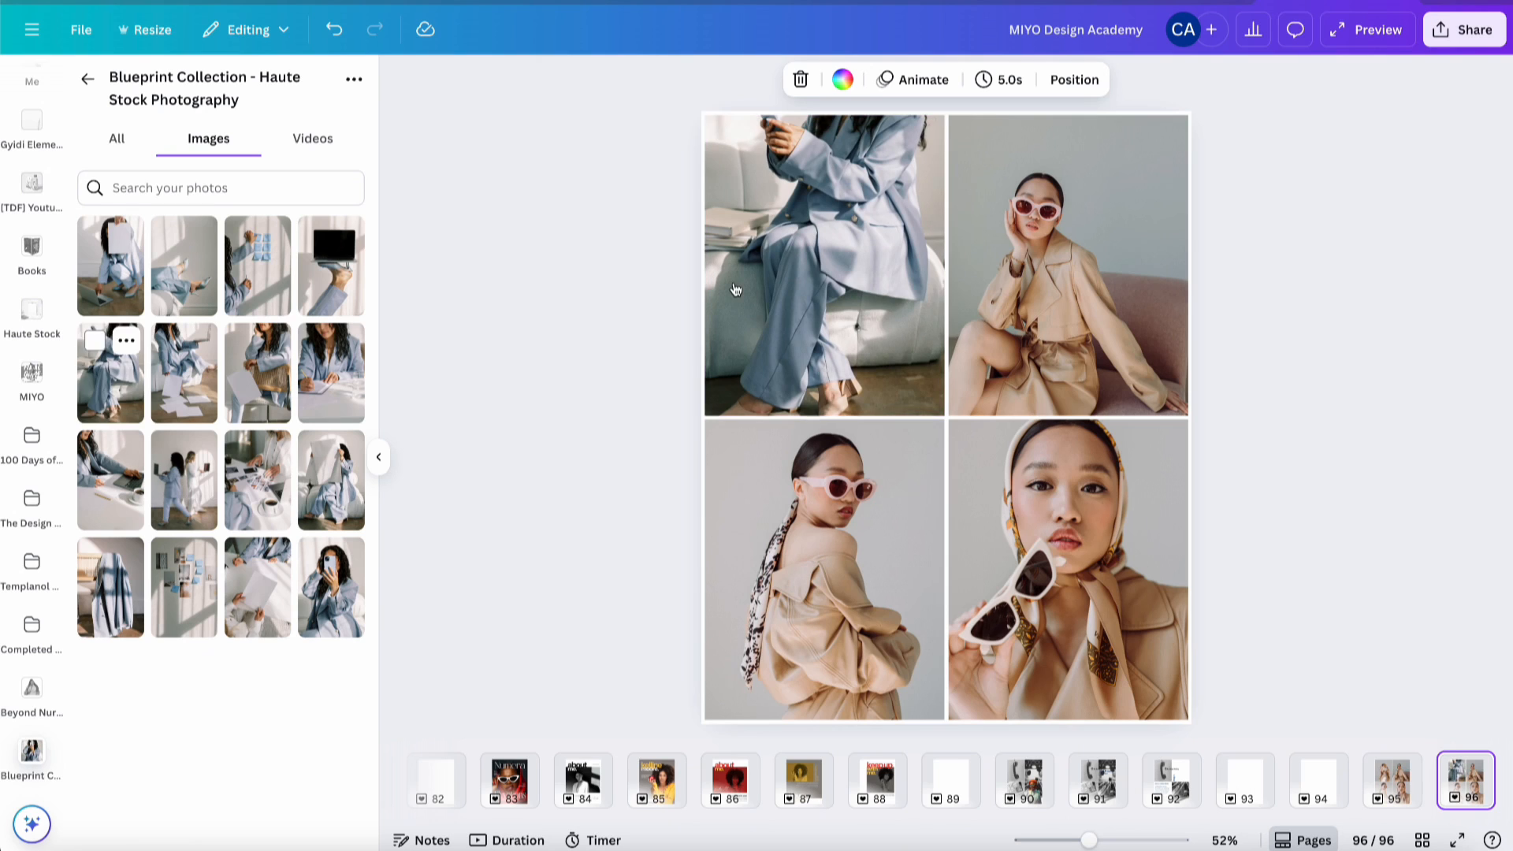
pyautogui.moveTo(179, 505); pyautogui.dragTo(1009, 355)
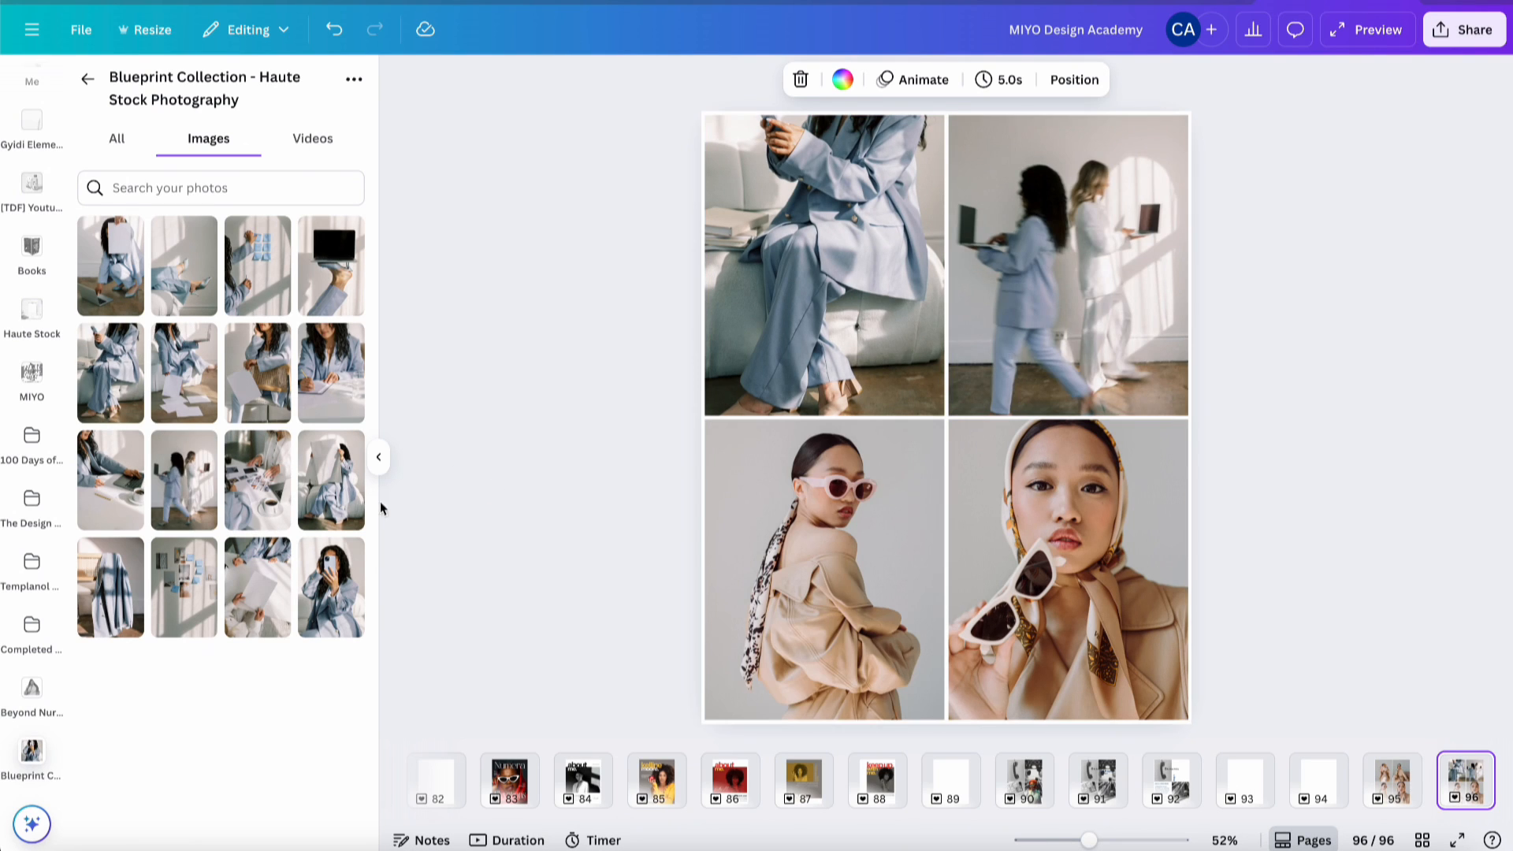
pyautogui.moveTo(270, 493); pyautogui.dragTo(917, 457)
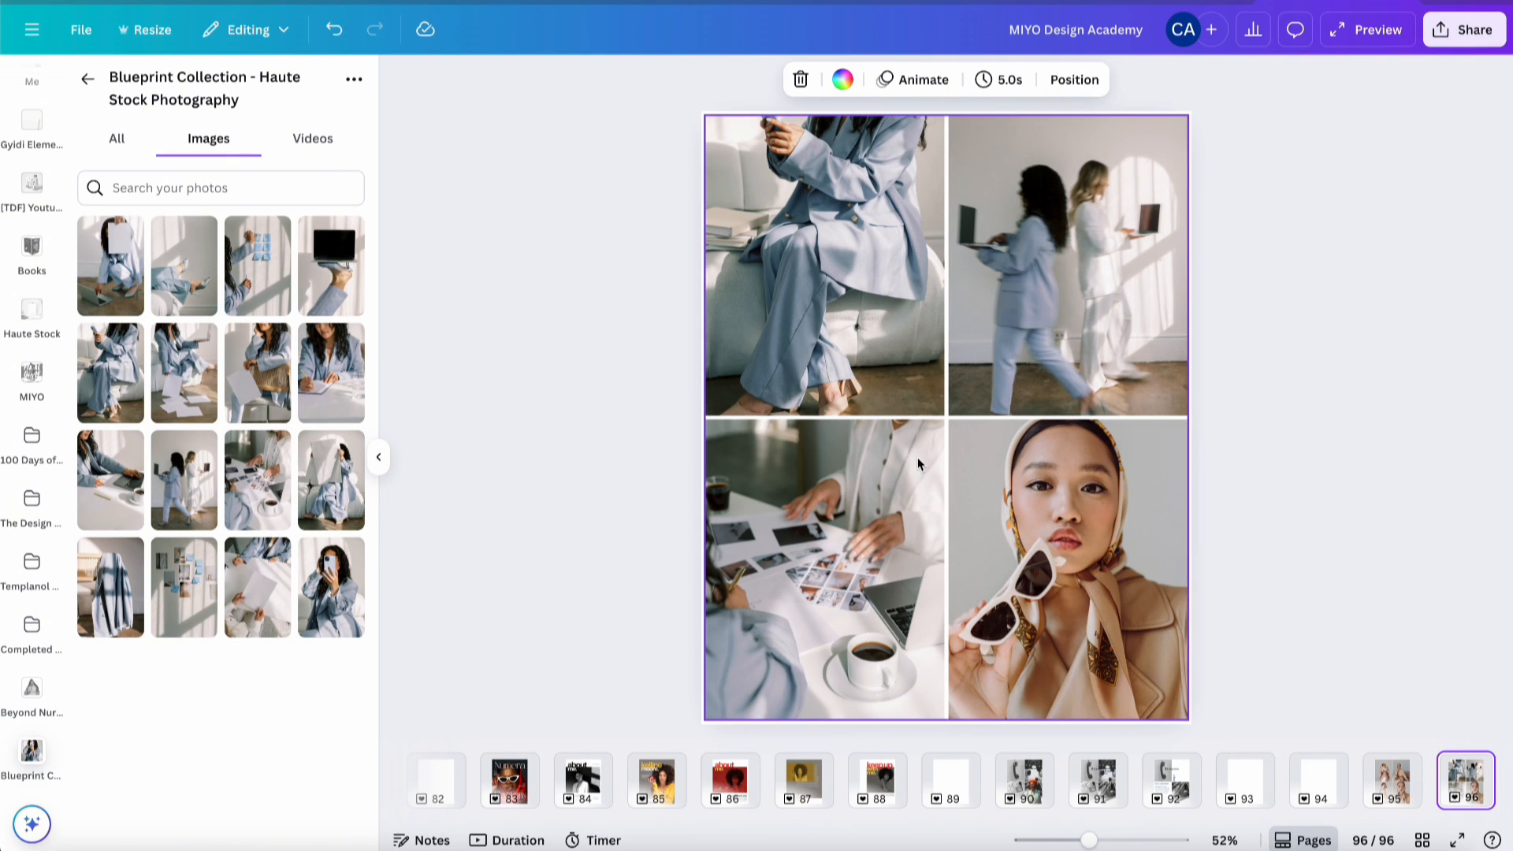
pyautogui.moveTo(329, 597); pyautogui.dragTo(973, 481)
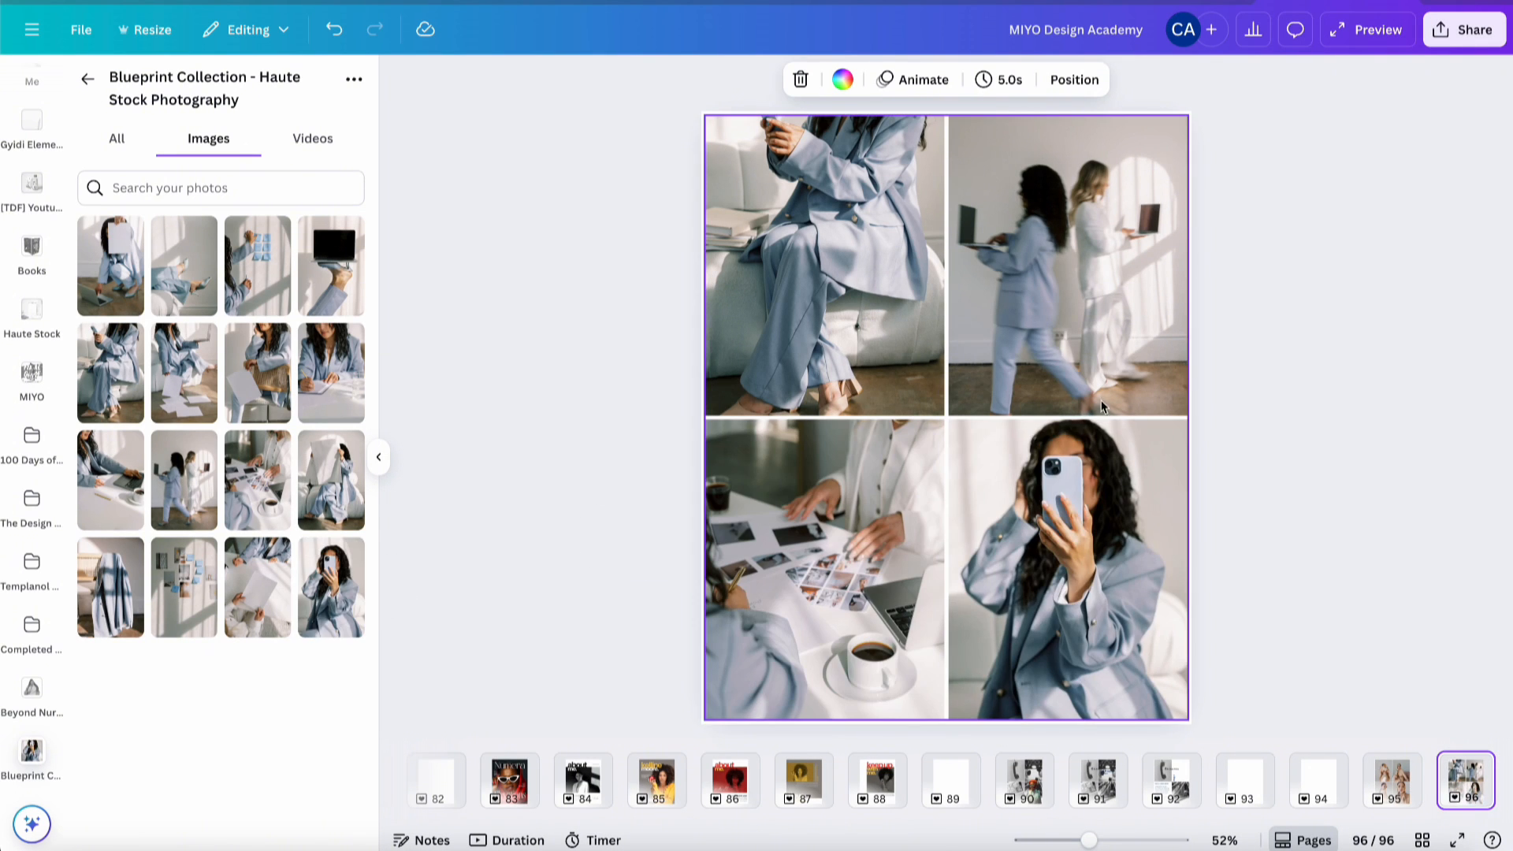
pyautogui.click(1299, 353)
# - Examine the editing options for the grid's upper-left photo, including its effects and the white balance and light adjustments
pyautogui.scroll(10, 24, 113)
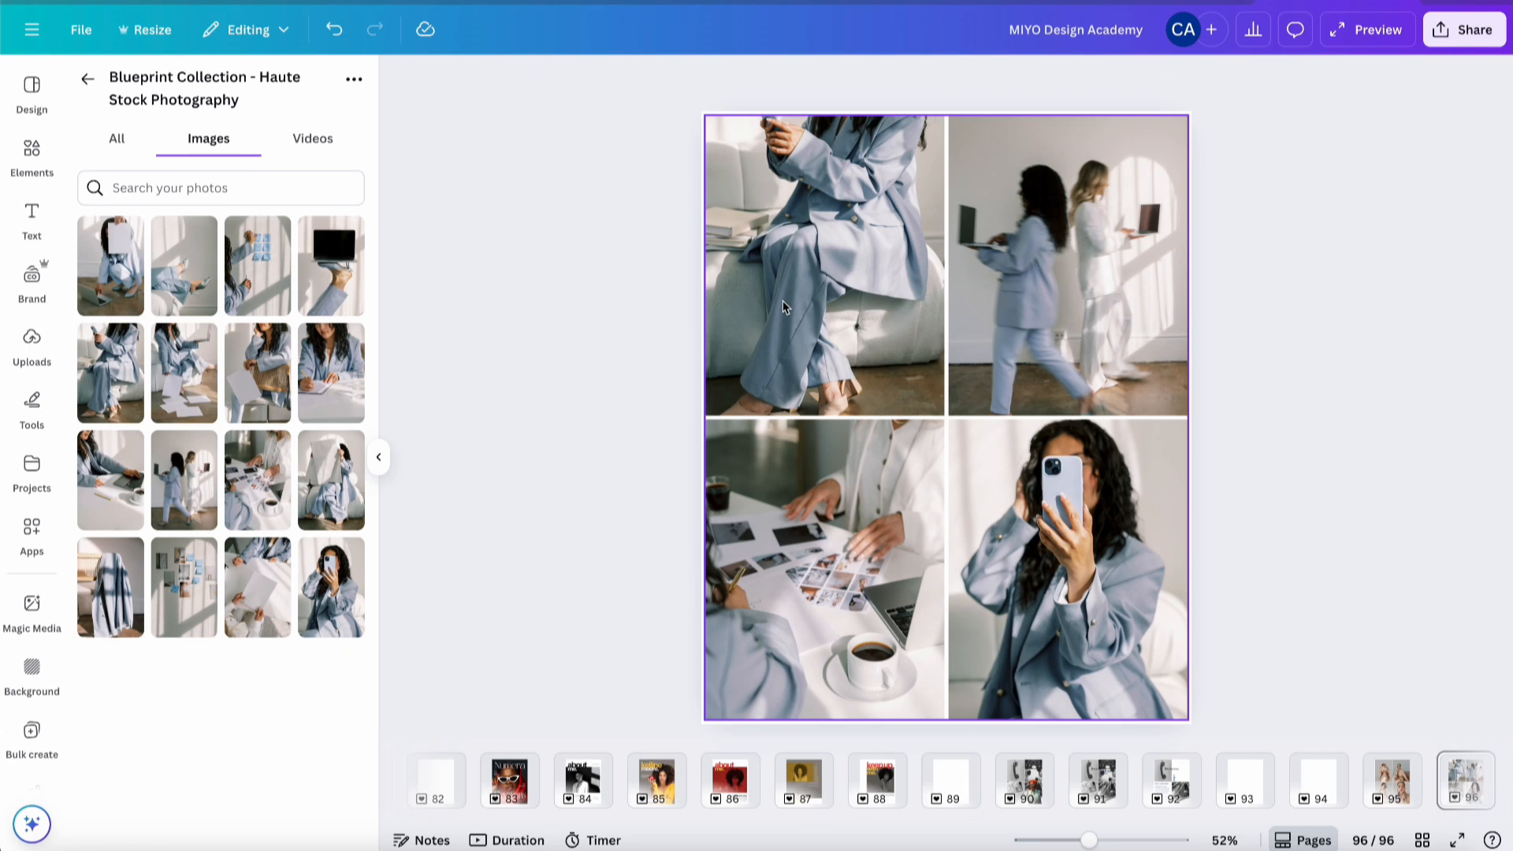
pyautogui.click(825, 252)
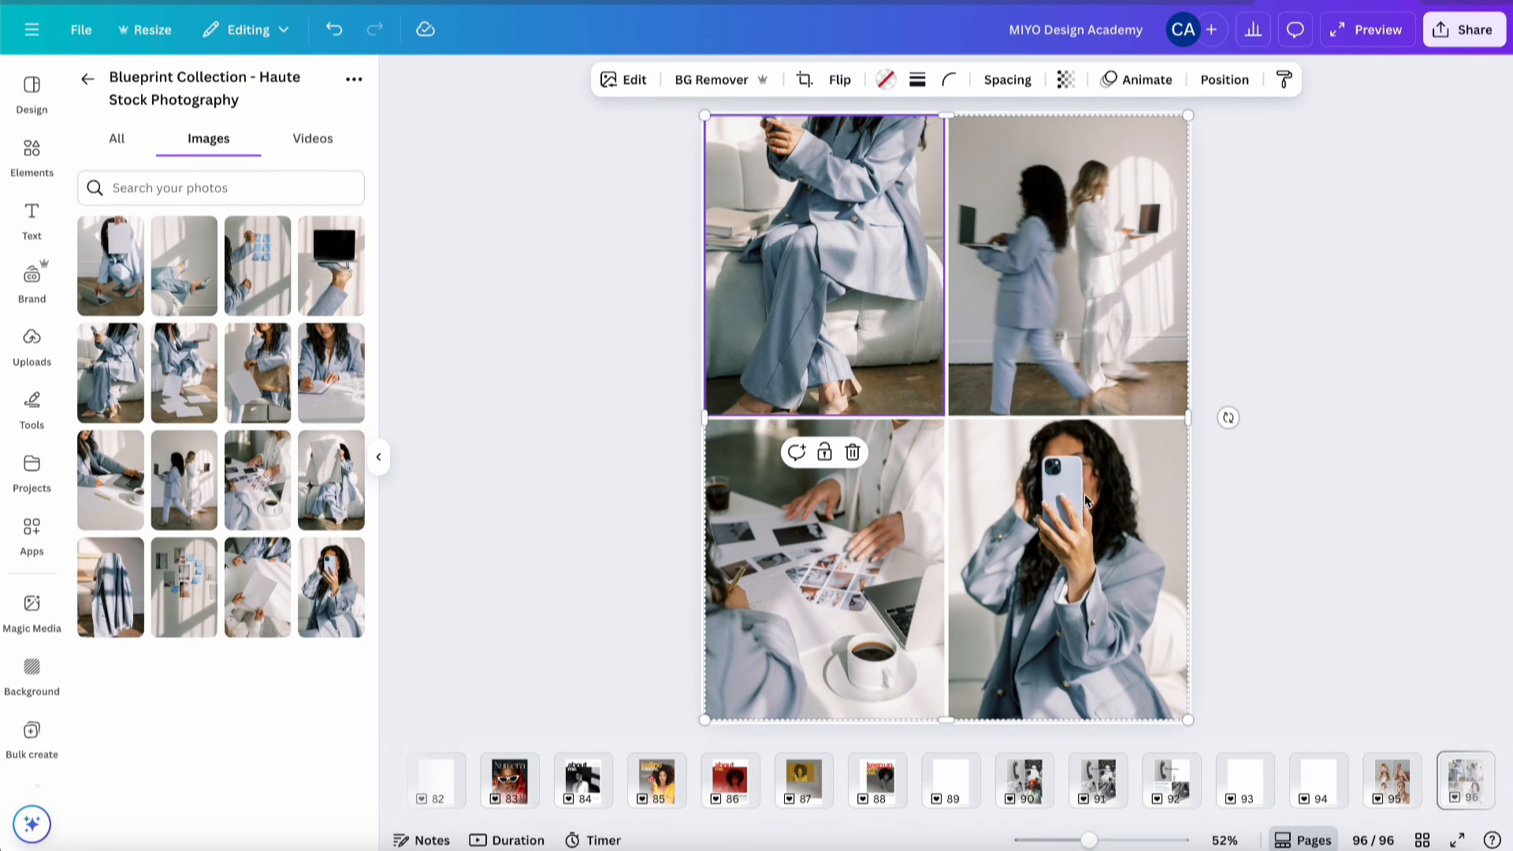
pyautogui.click(619, 82)
pyautogui.scroll(-1, 154, 635)
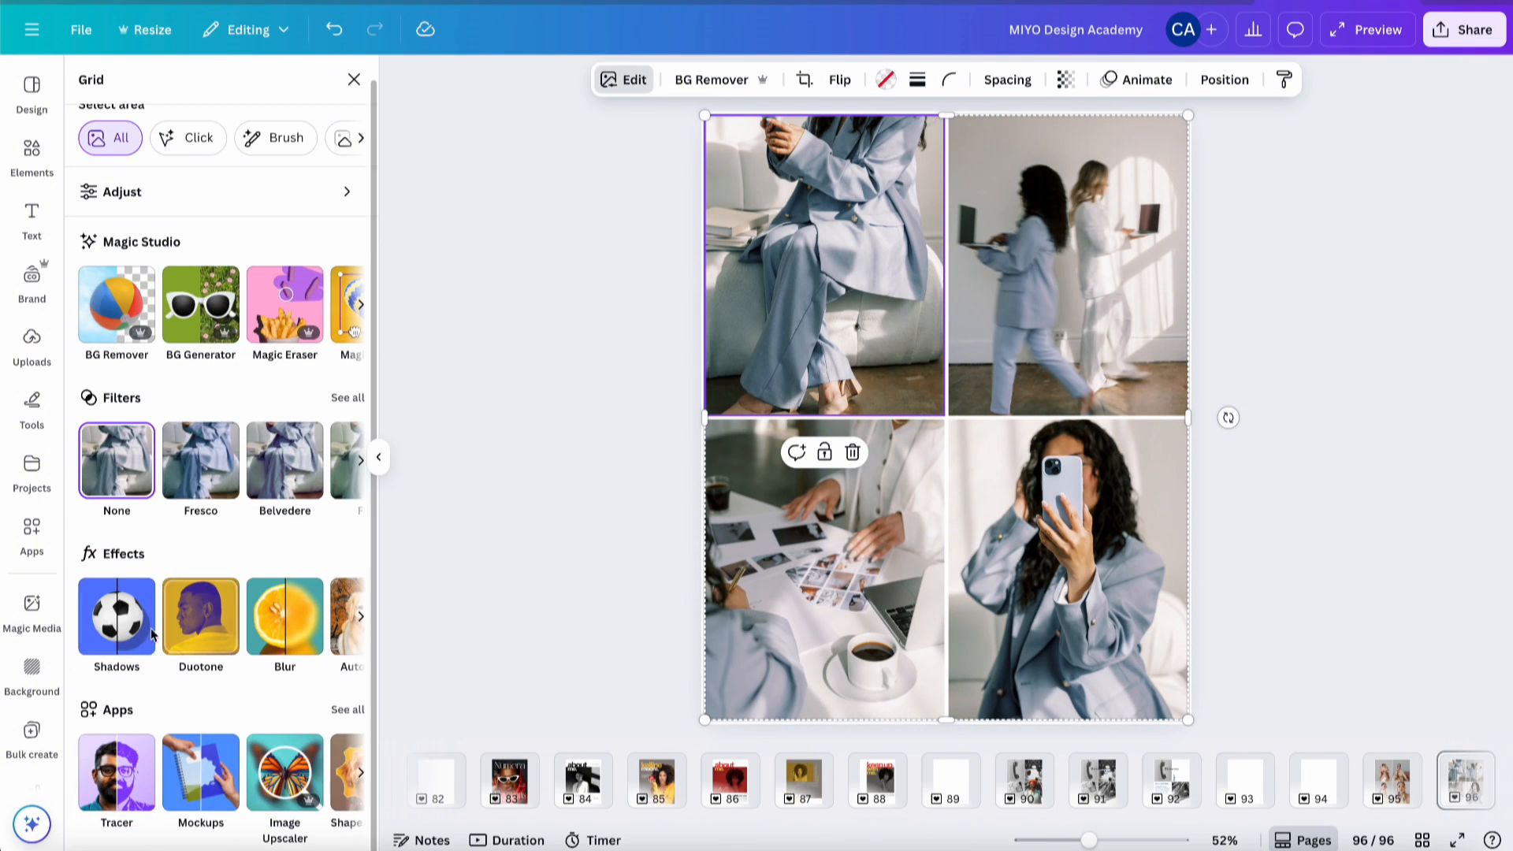
pyautogui.hscroll(3, 307, 631)
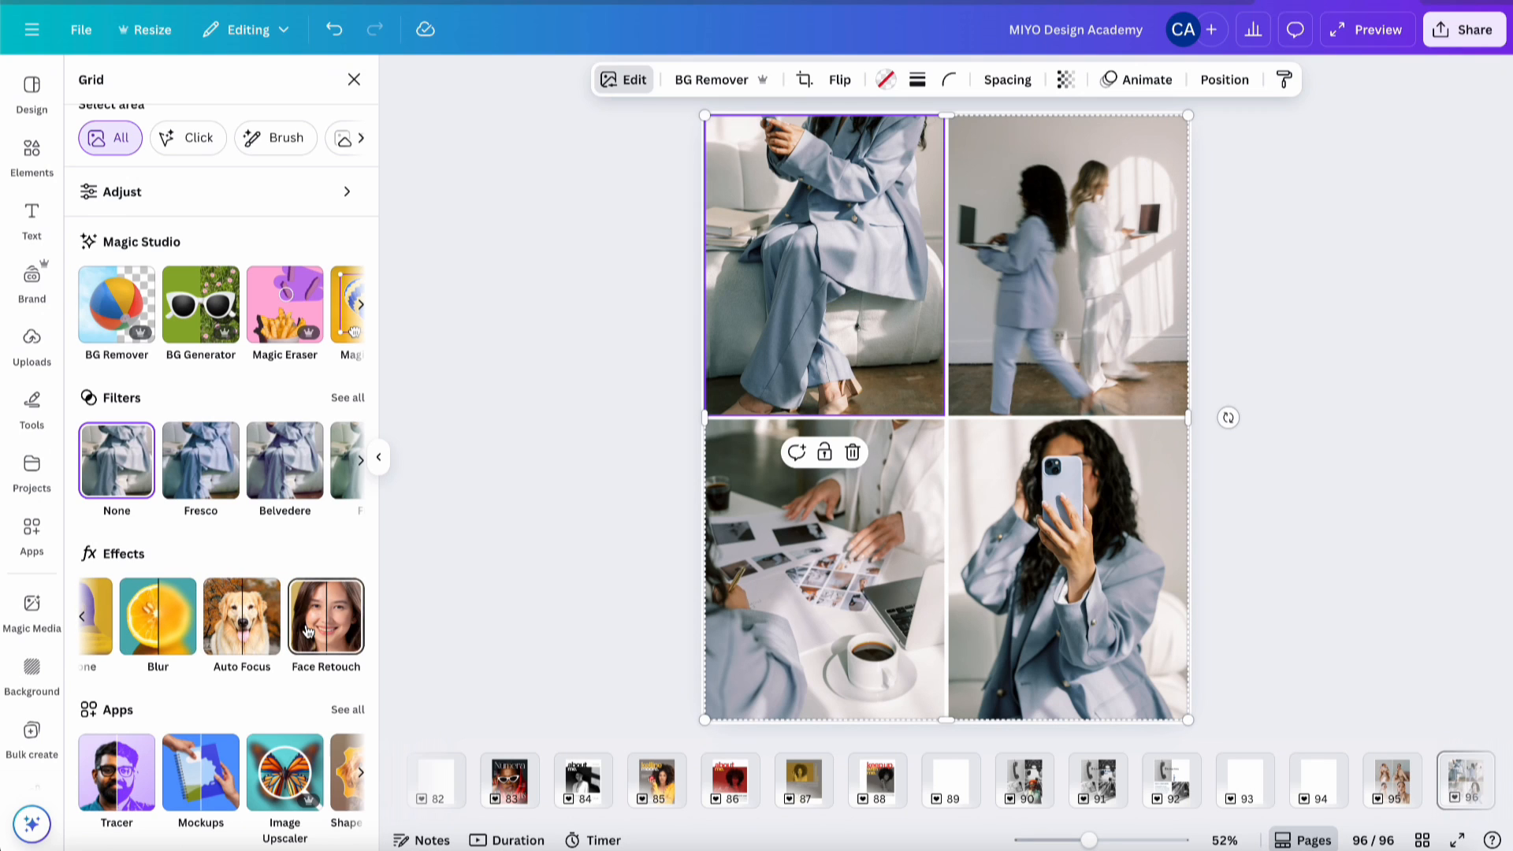
pyautogui.click(307, 203)
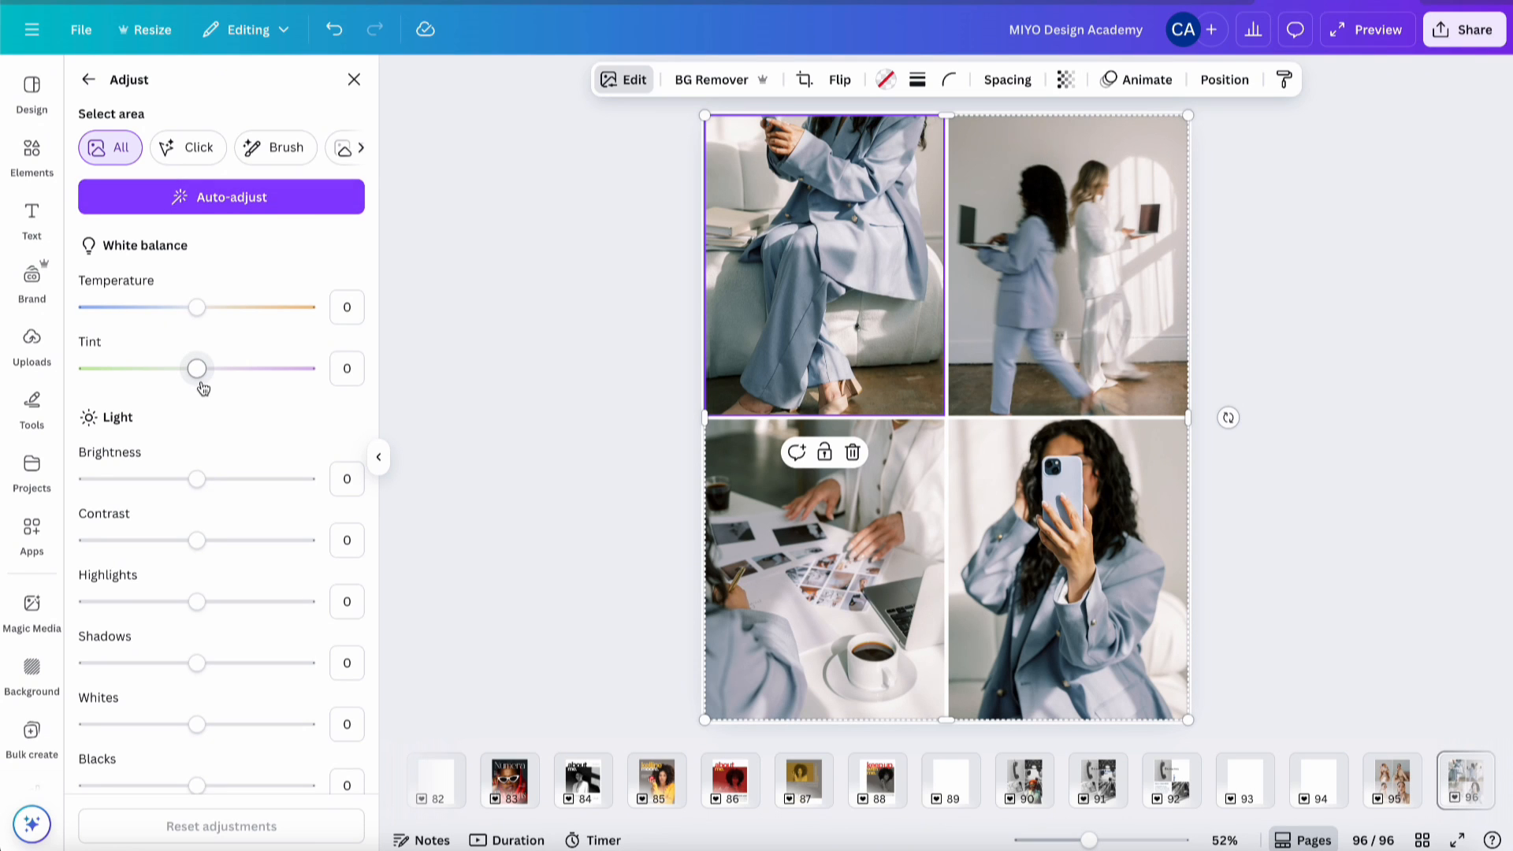
pyautogui.scroll(-6, 208, 482)
pyautogui.scroll(7, 209, 481)
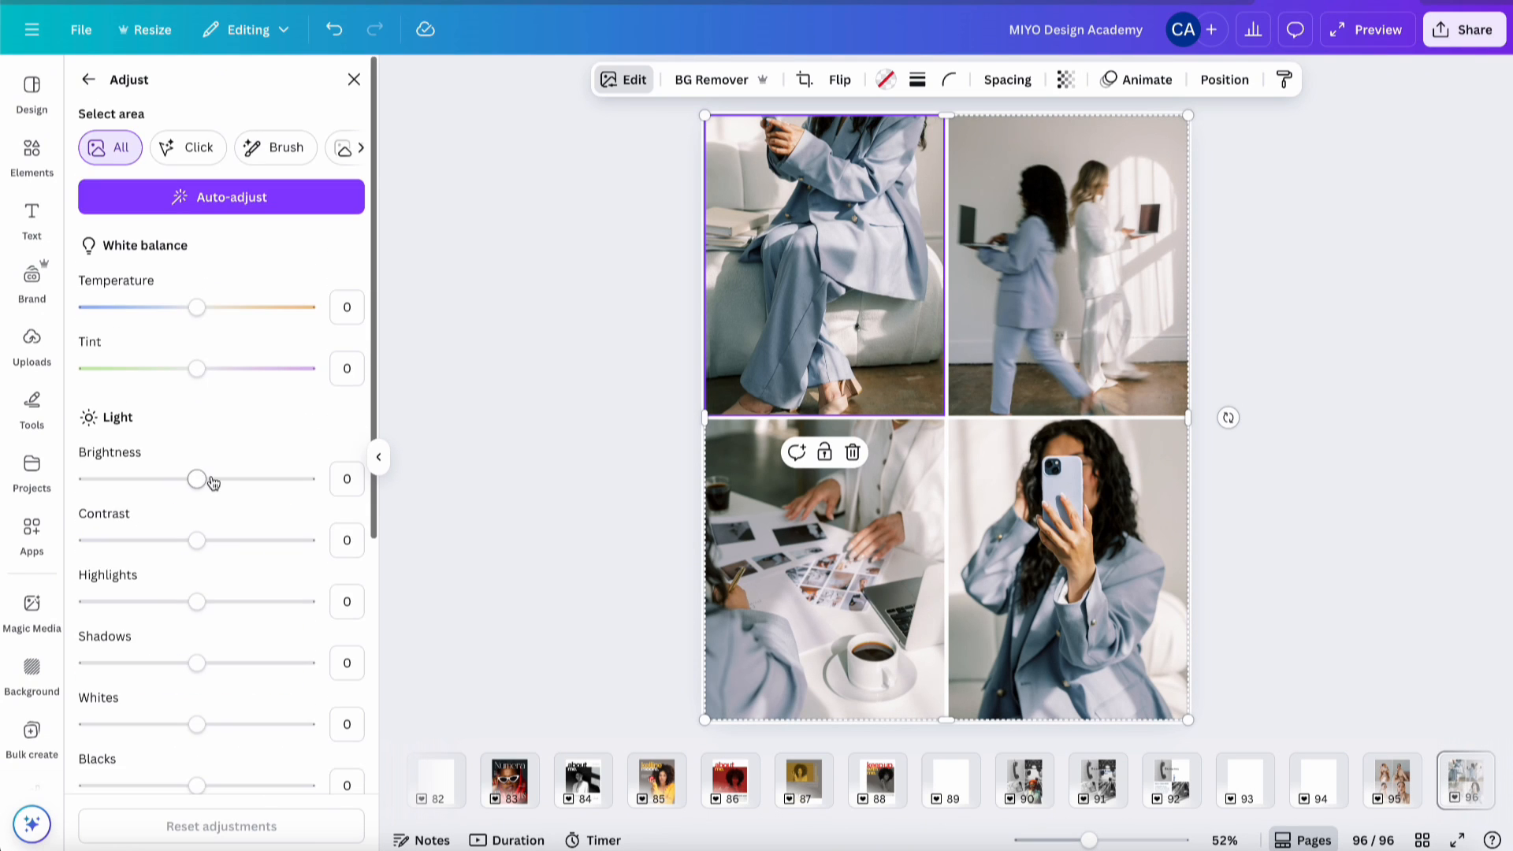
pyautogui.click(88, 79)
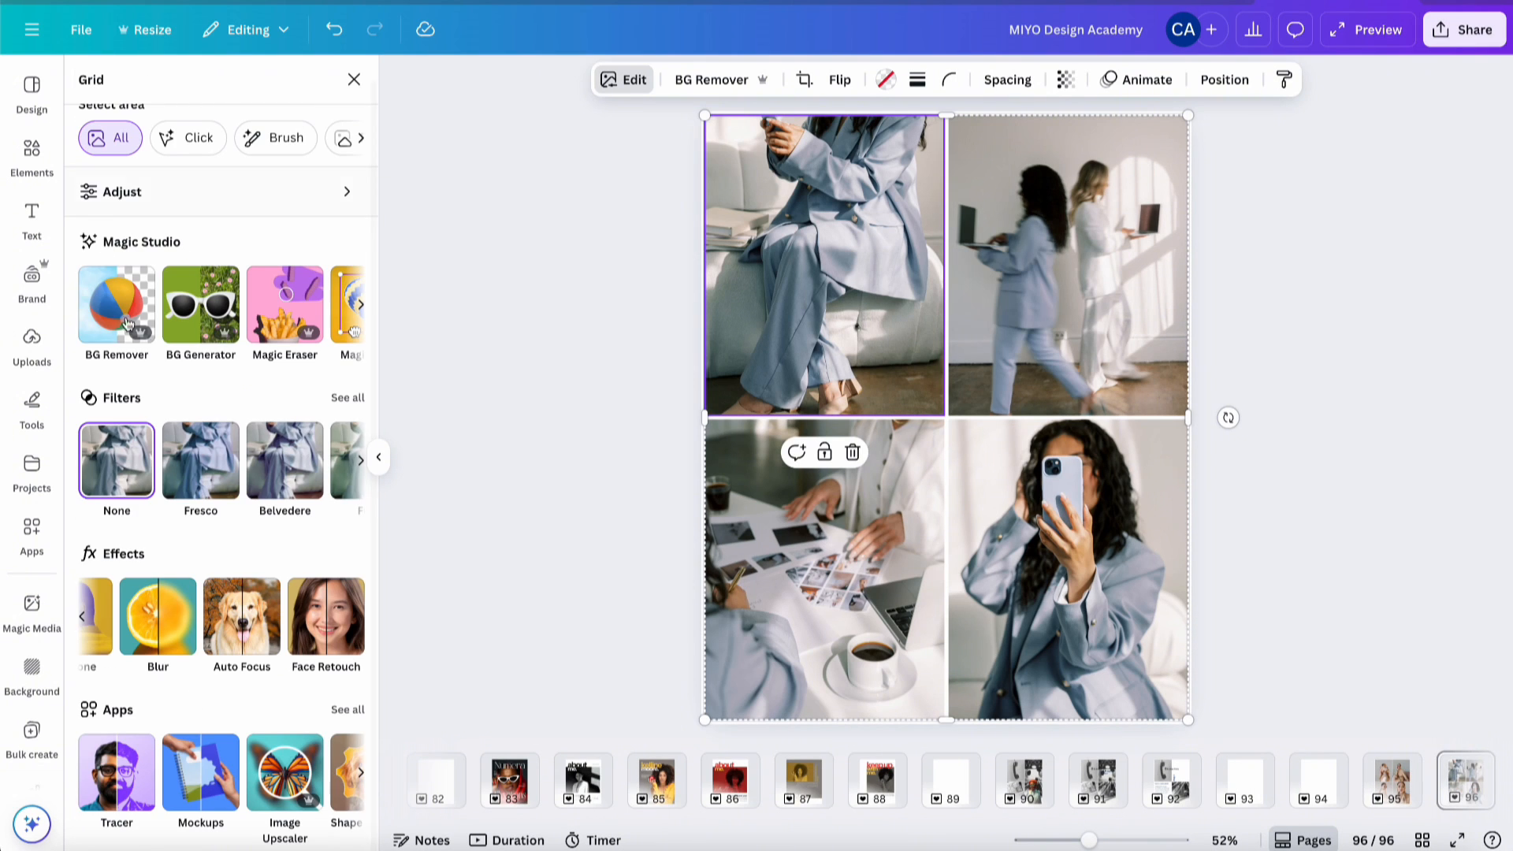
# - Search the elements for squares and add a plain square shape over the photo grid
pyautogui.click(33, 155)
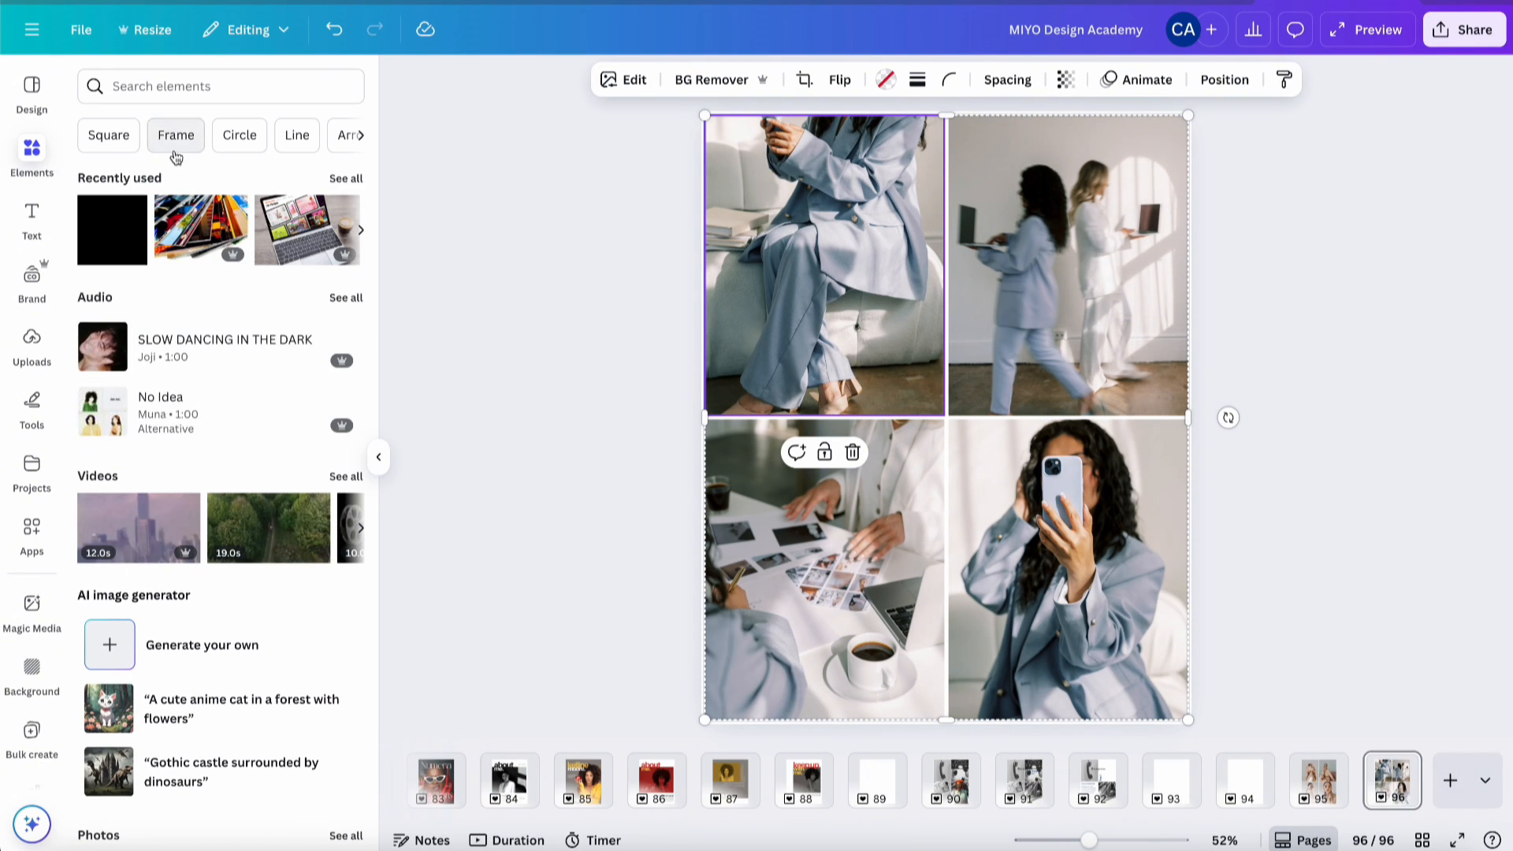
pyautogui.click(110, 138)
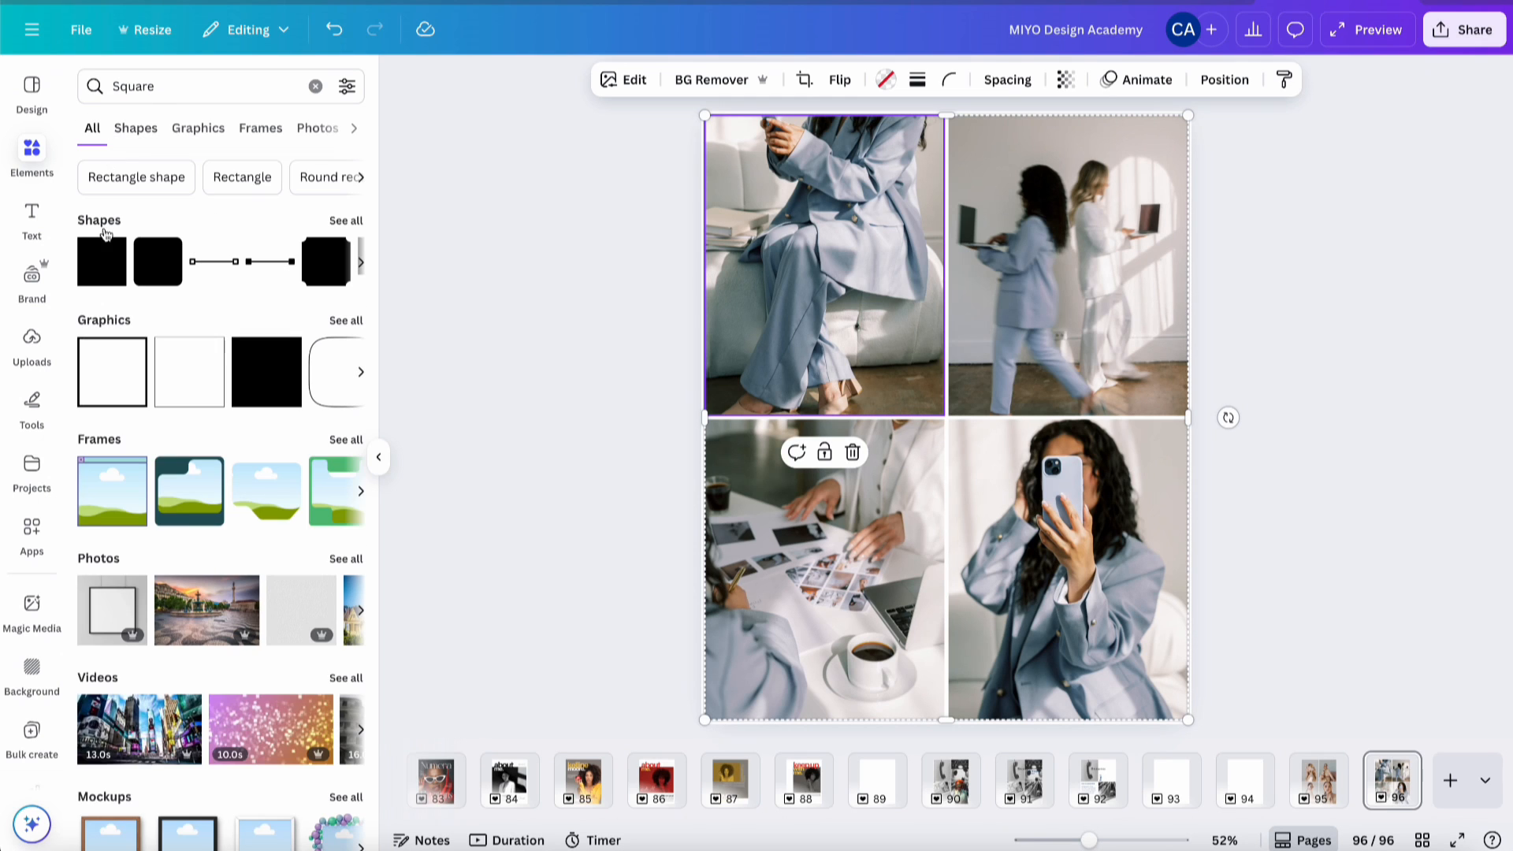
pyautogui.click(106, 278)
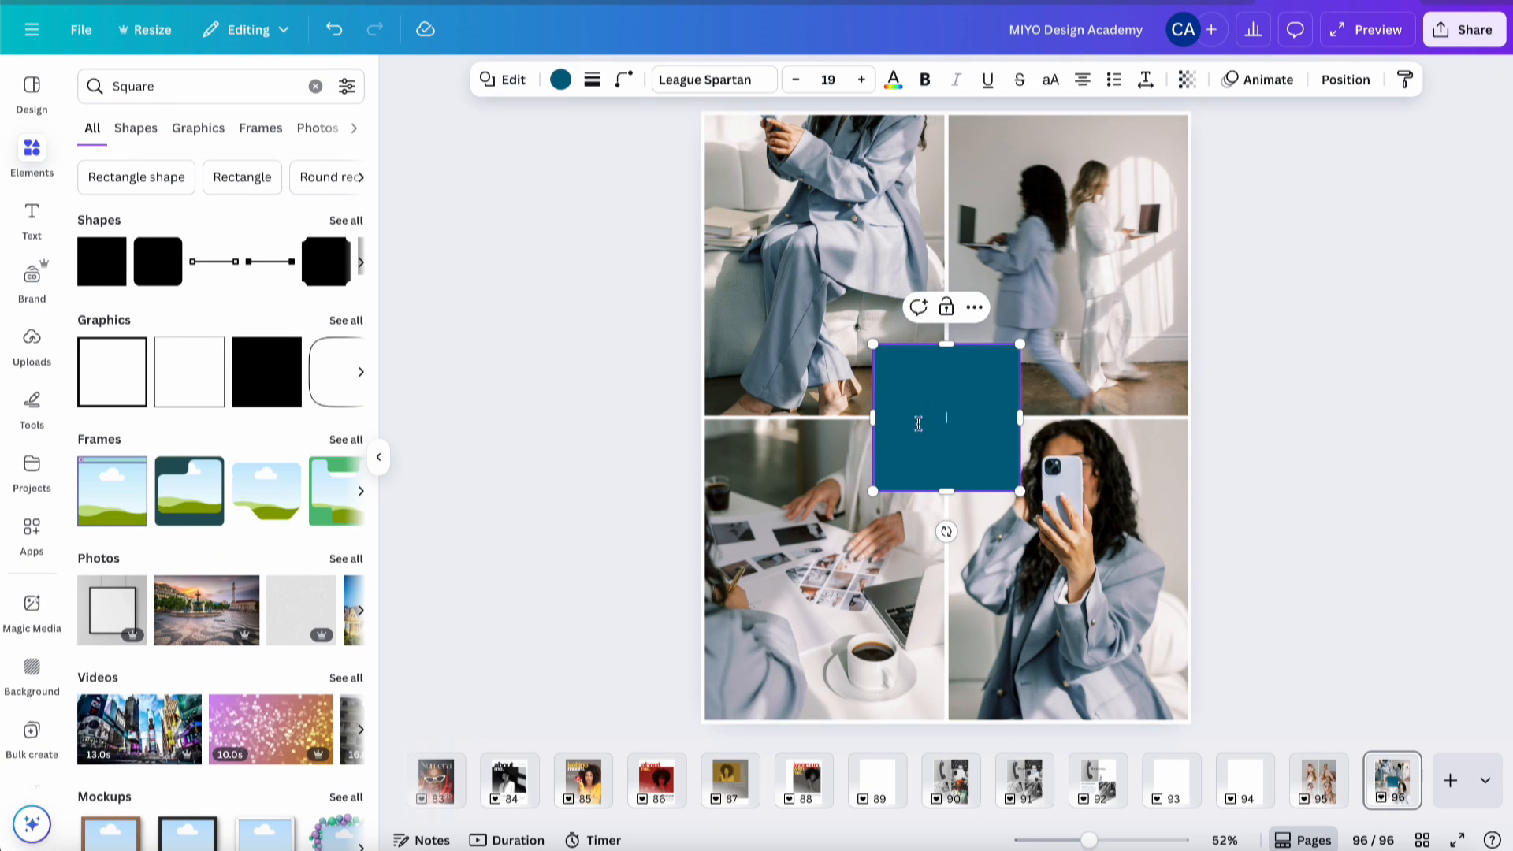
# - Widen the square into a rectangle about 633 px wide and center it horizontally on the page
pyautogui.moveTo(869, 420); pyautogui.dragTo(816, 418)
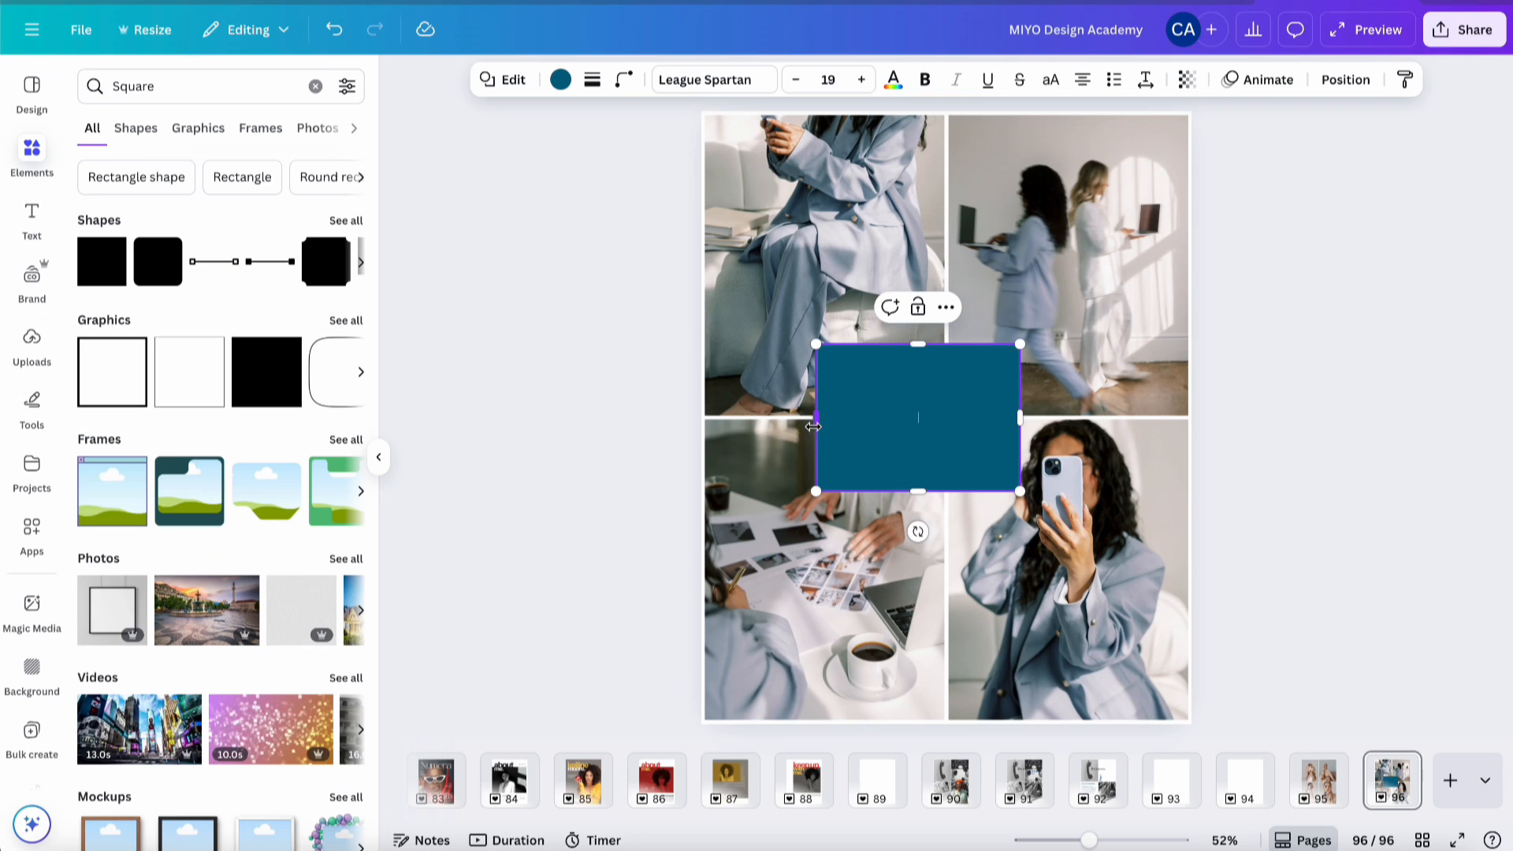
pyautogui.moveTo(1022, 417); pyautogui.dragTo(1103, 418)
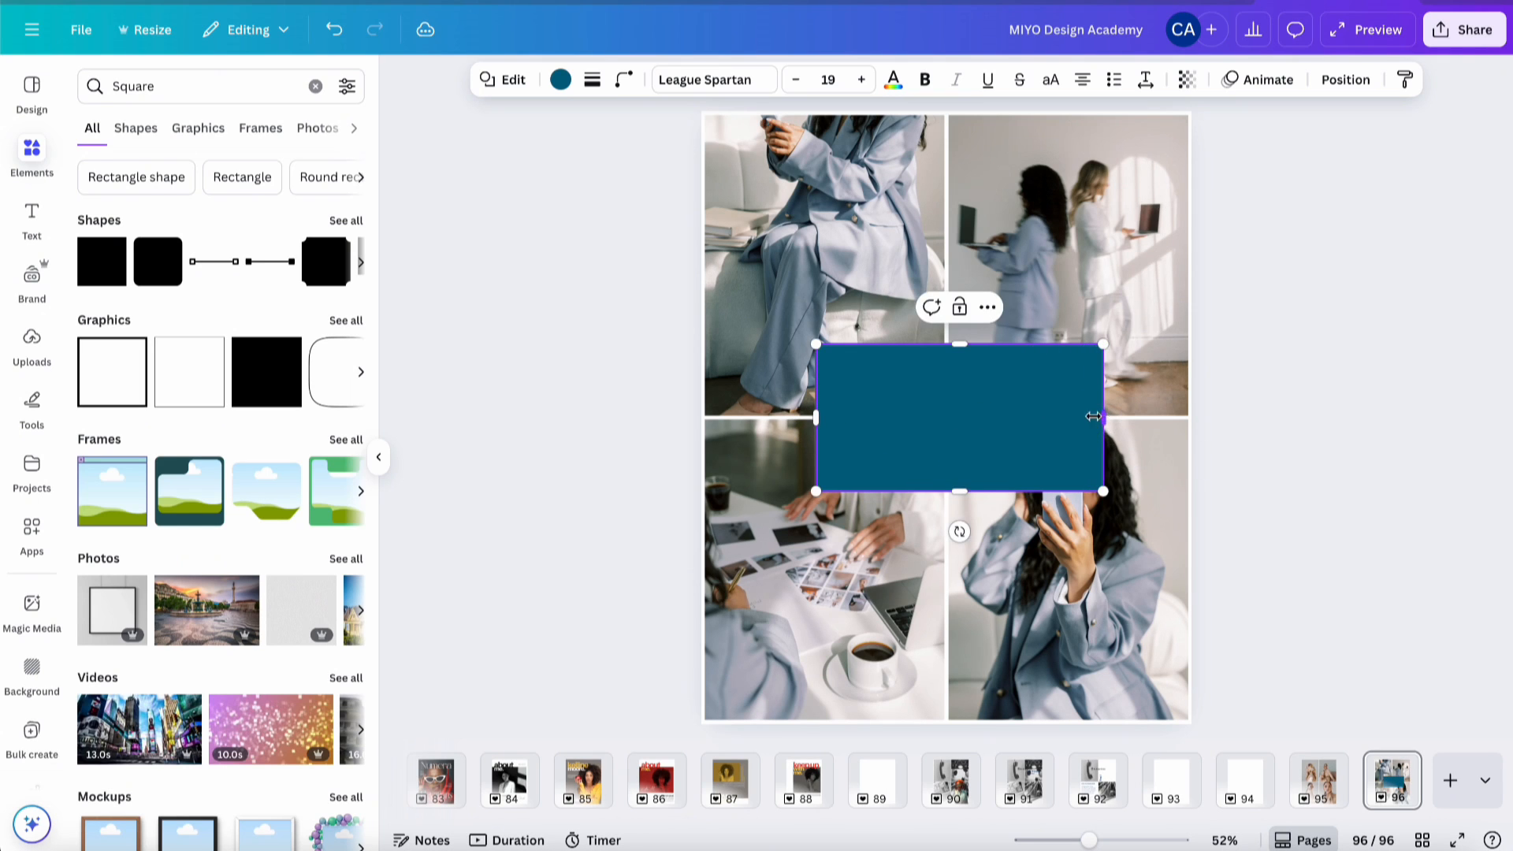
pyautogui.click(1324, 85)
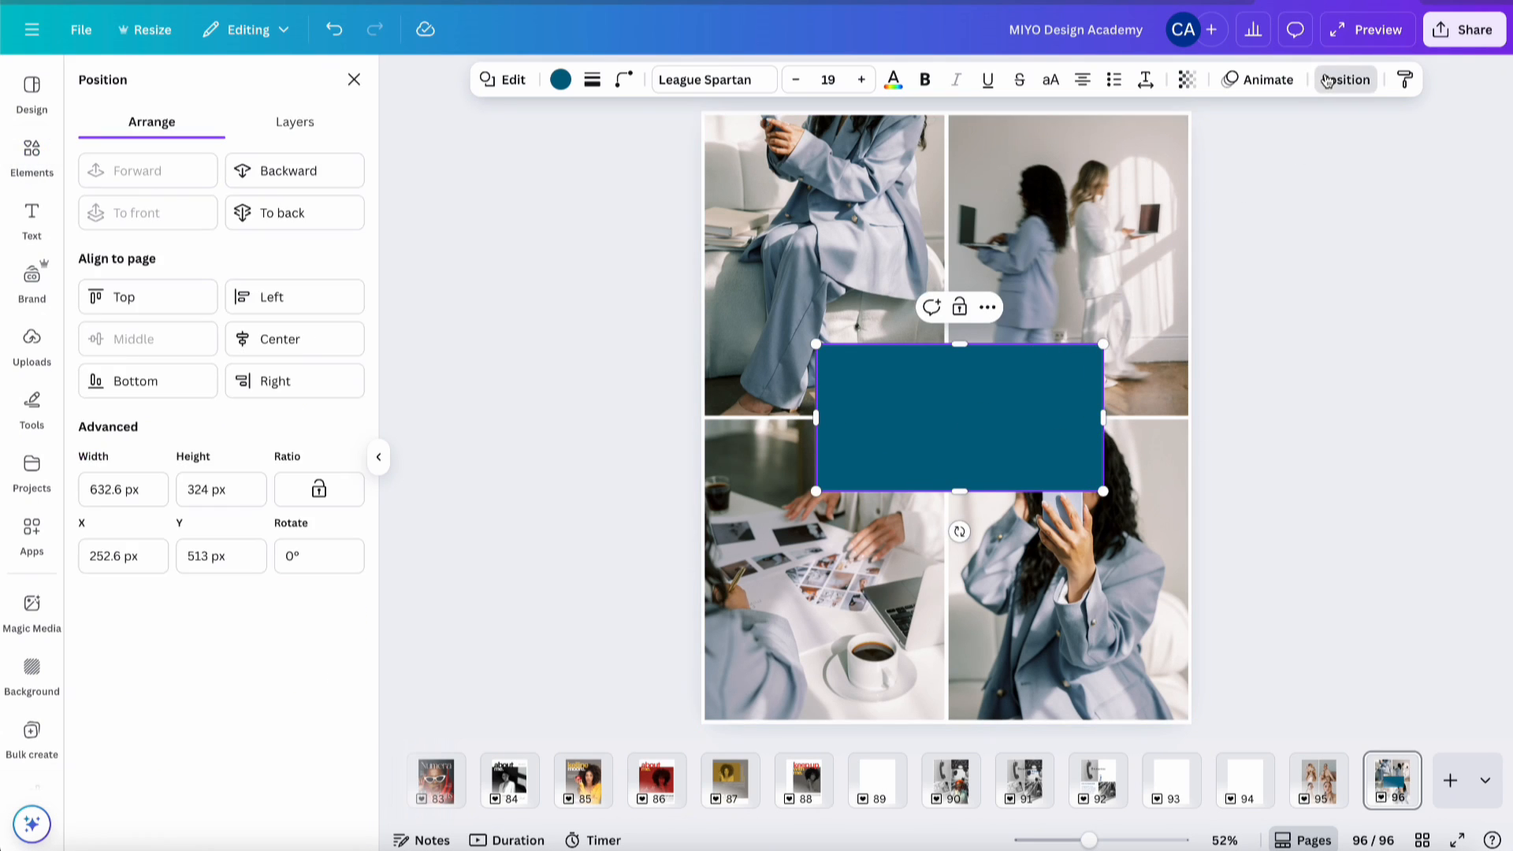
pyautogui.click(316, 344)
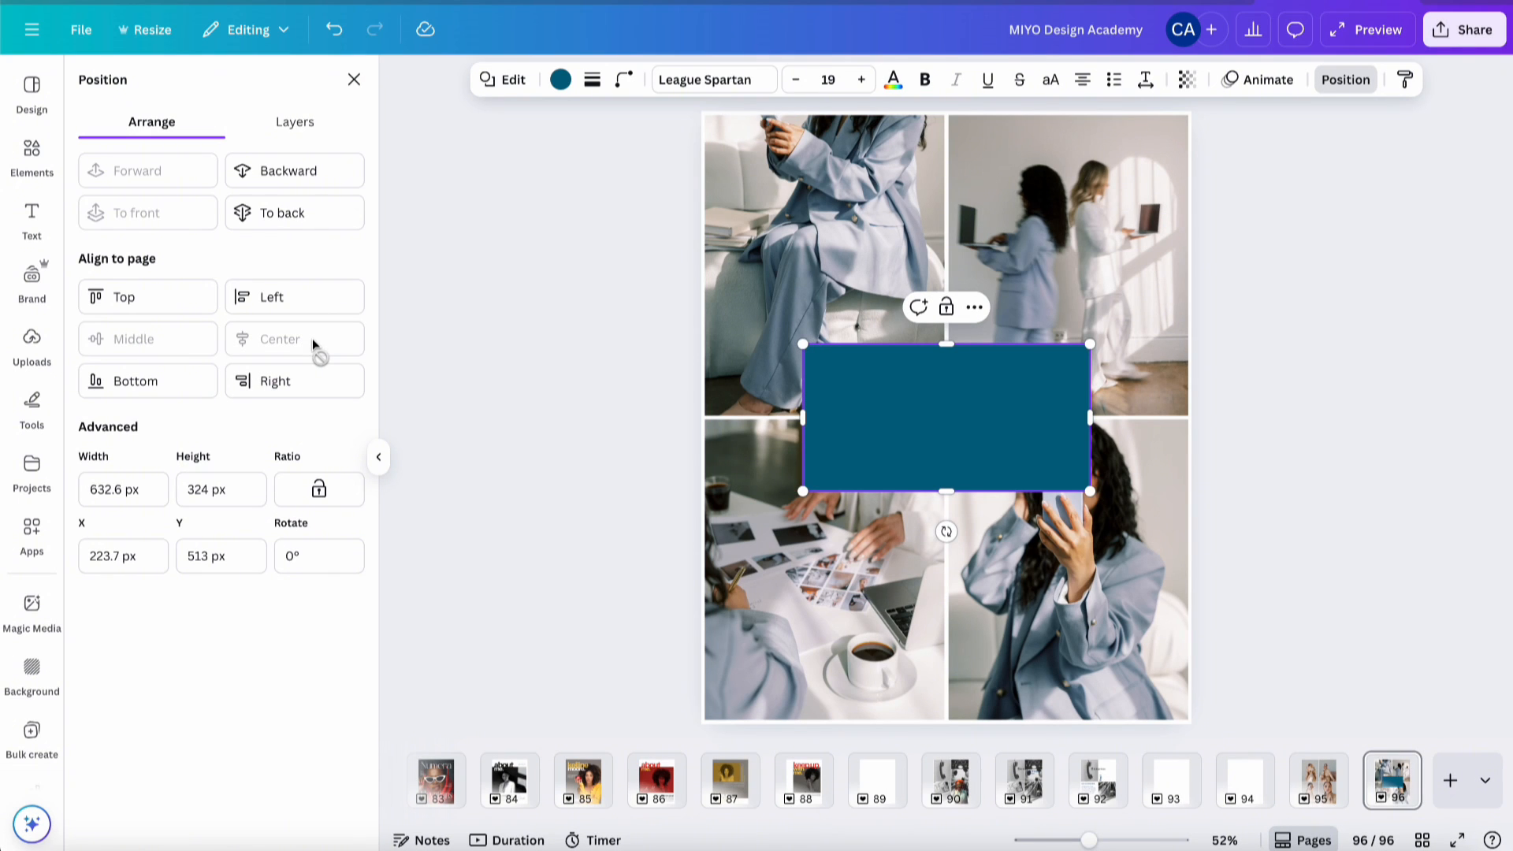
# - Give the rectangle a solid white border
pyautogui.click(593, 83)
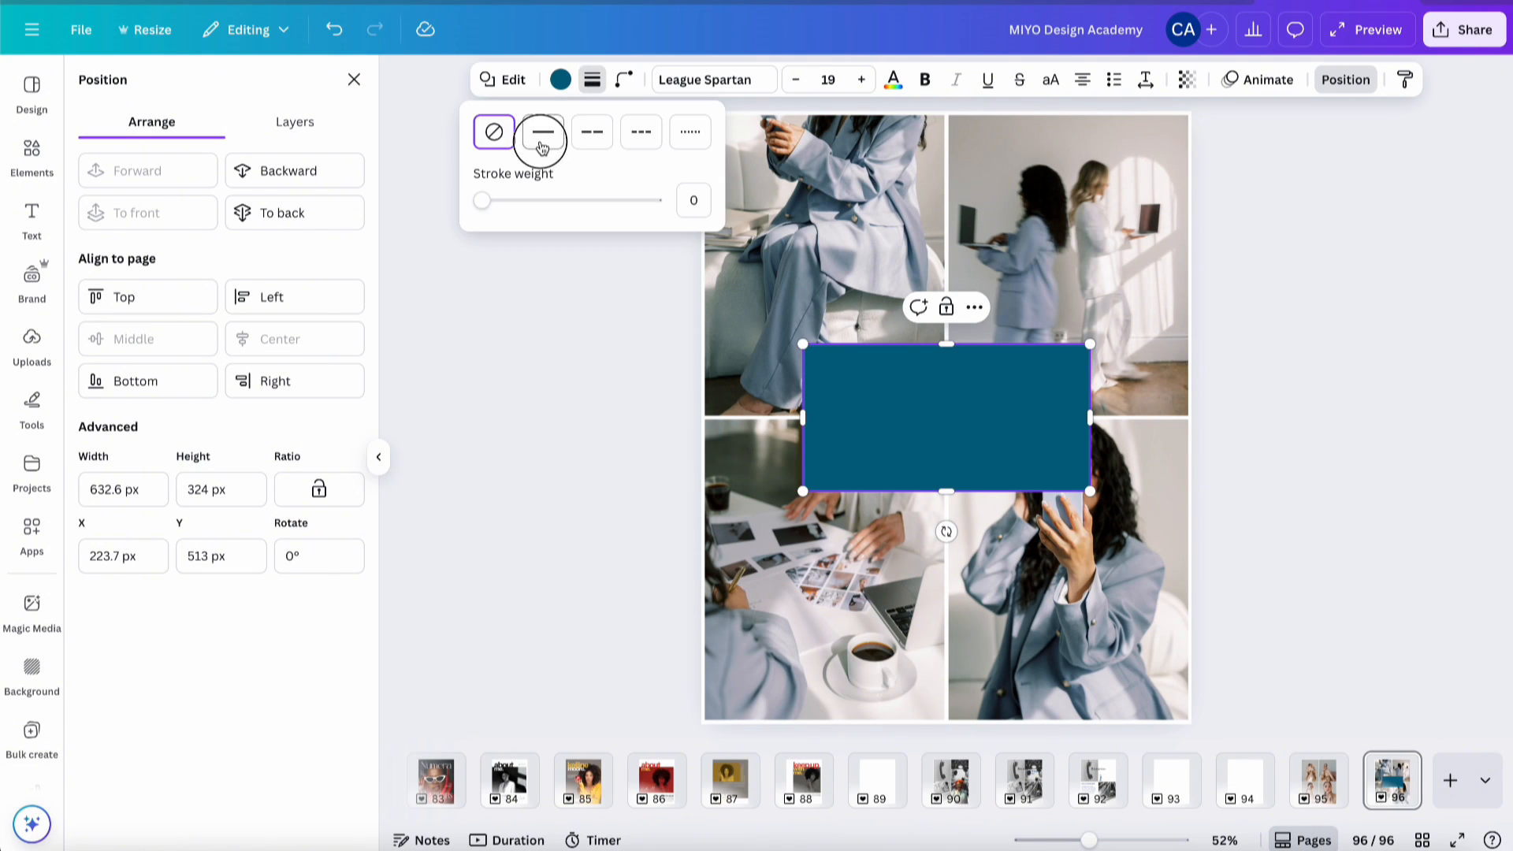
pyautogui.click(543, 134)
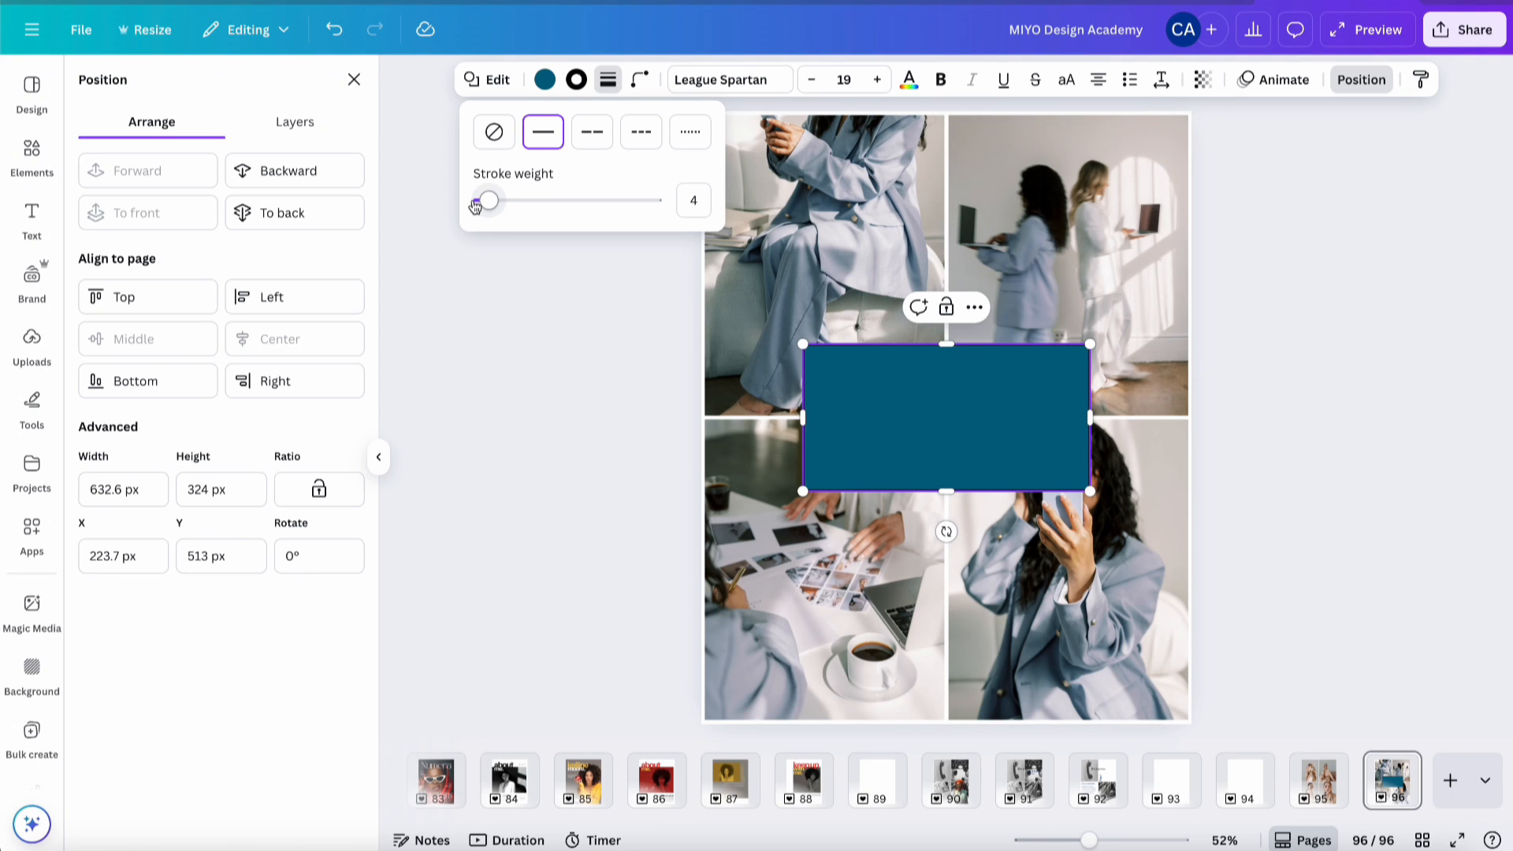
pyautogui.click(577, 80)
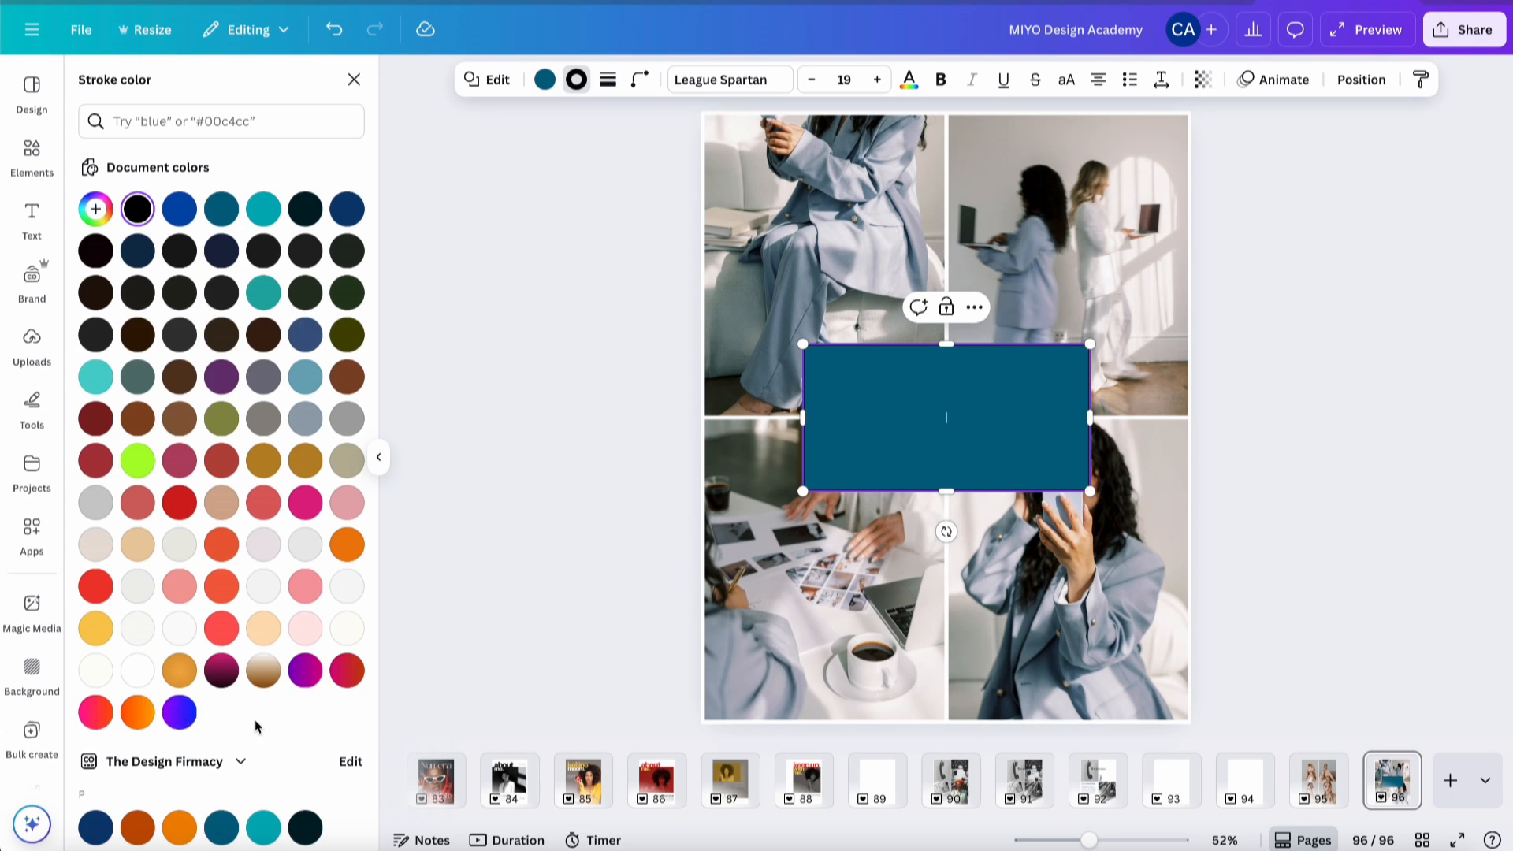
pyautogui.scroll(-4, 256, 723)
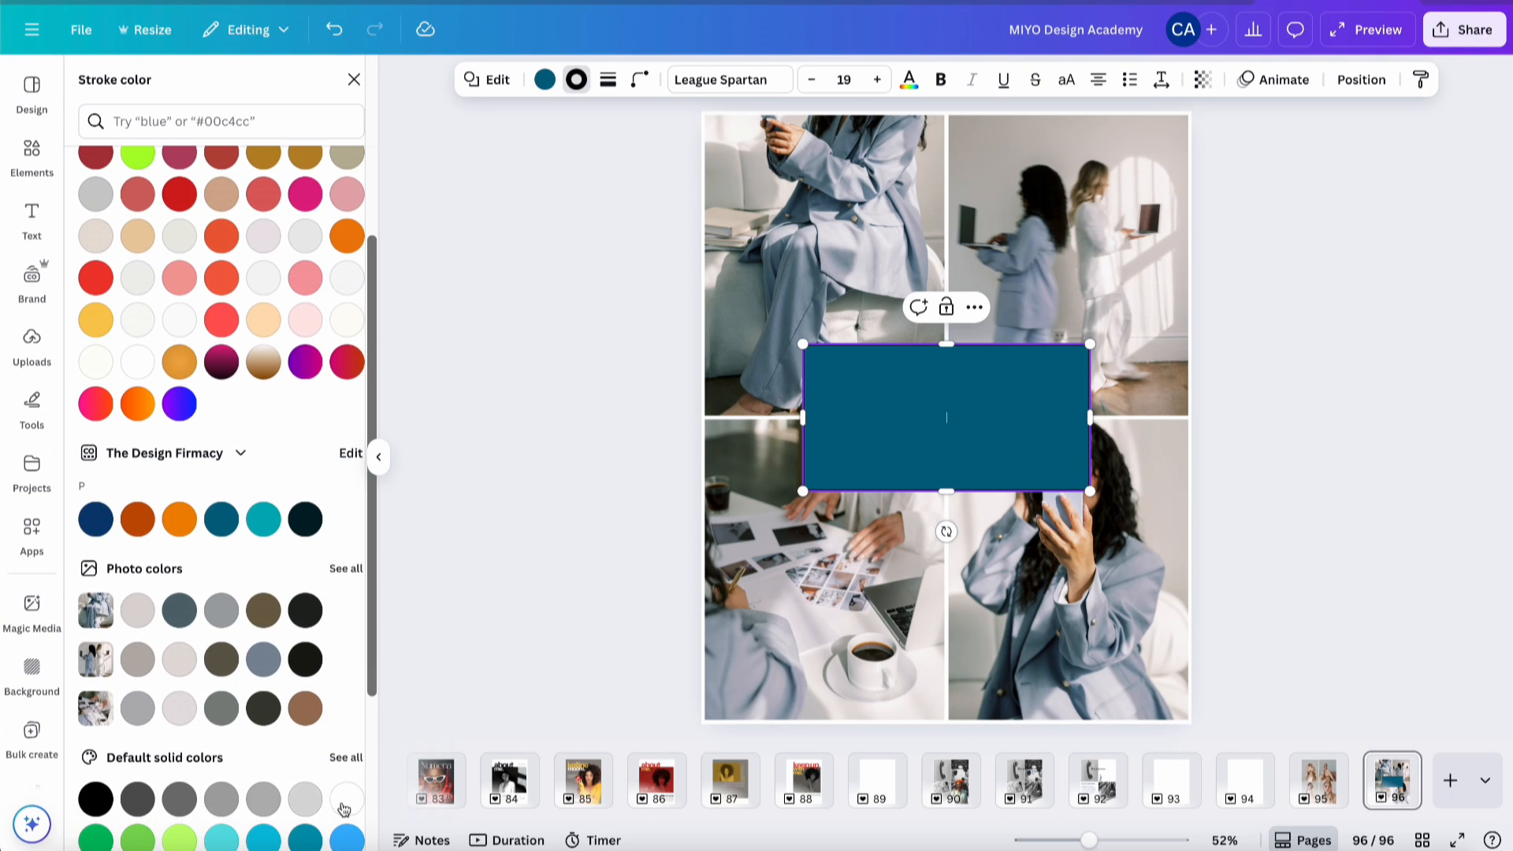
pyautogui.click(347, 799)
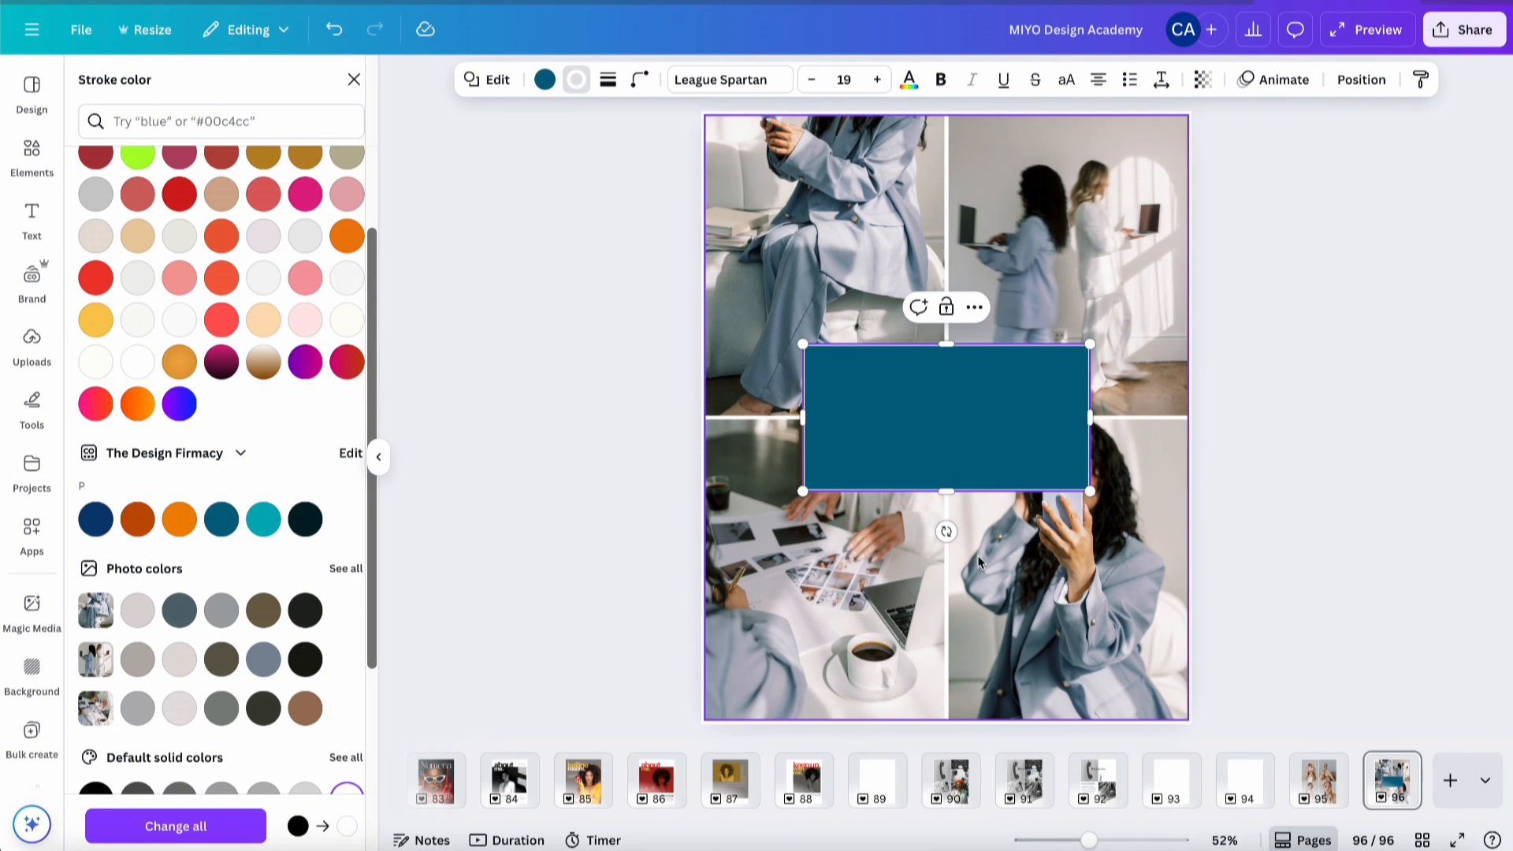
# - Try to reuse the photo grid's spacing value as the rectangle's border weight
pyautogui.click(608, 78)
pyautogui.click(910, 166)
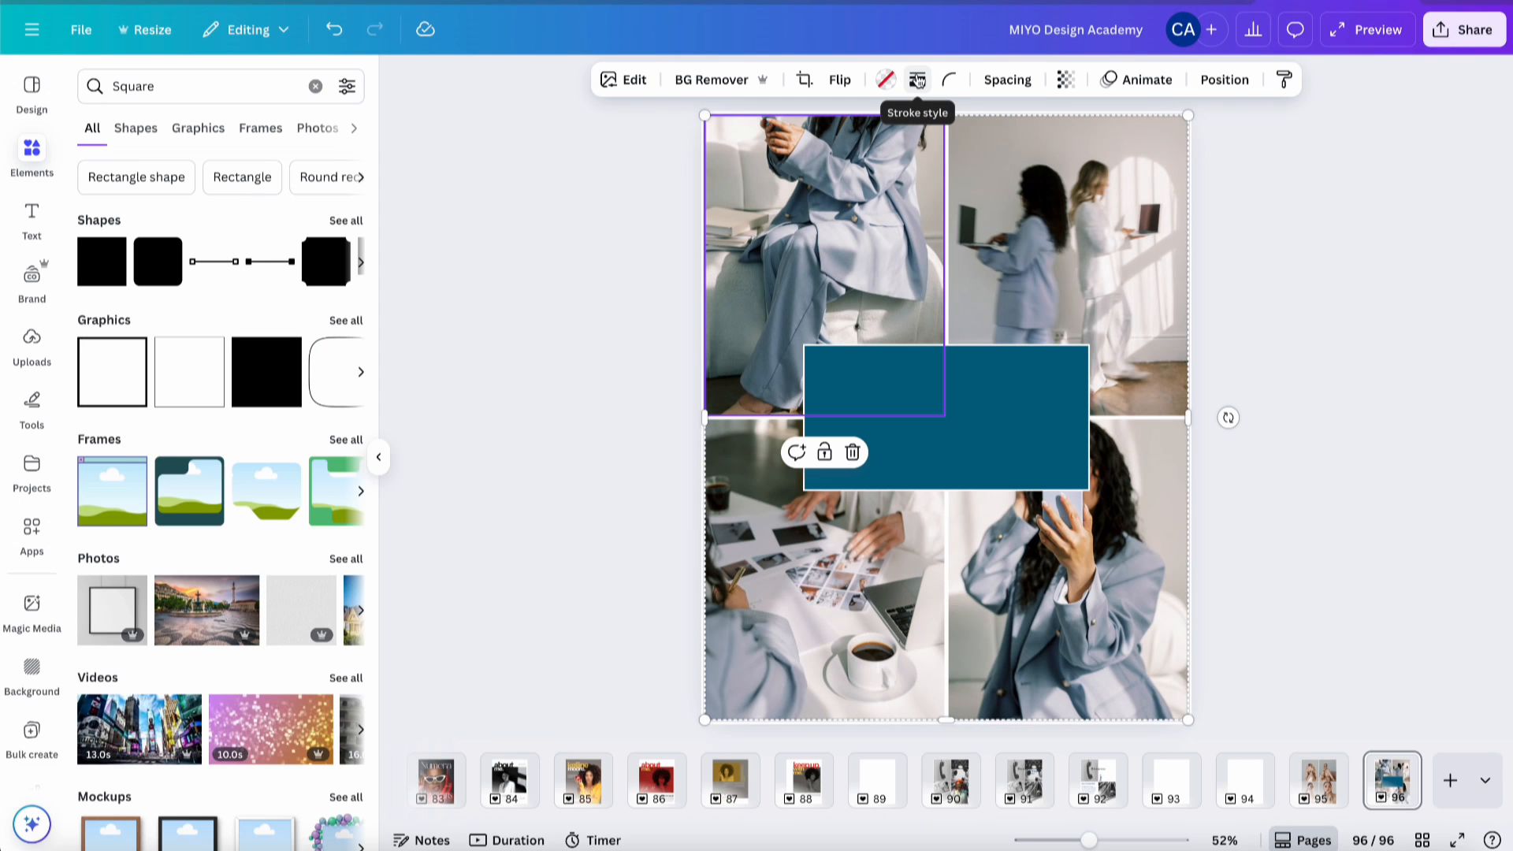
pyautogui.click(1007, 88)
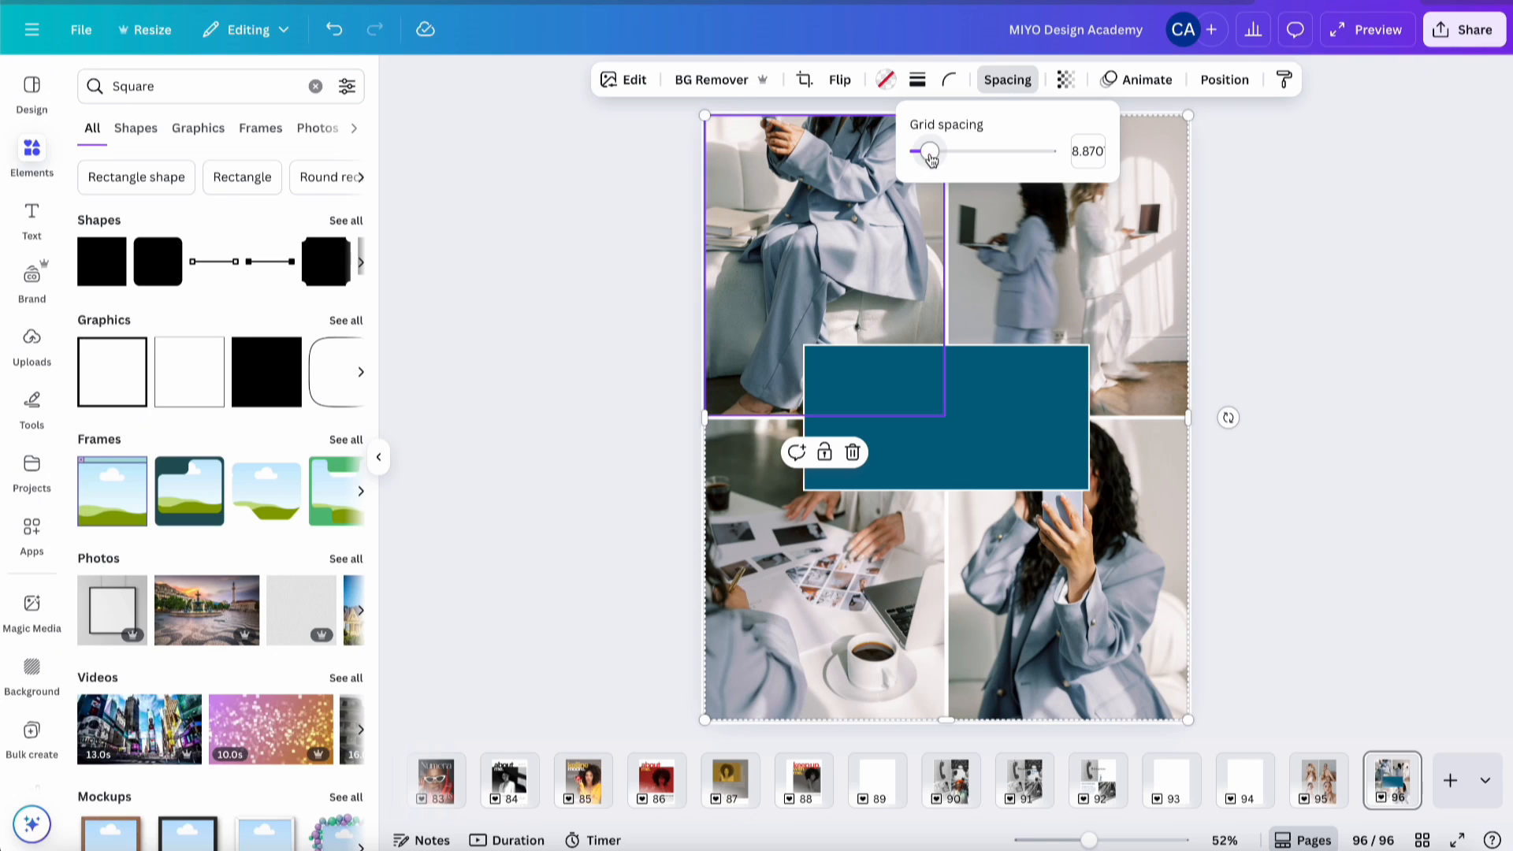
pyautogui.click(1085, 158)
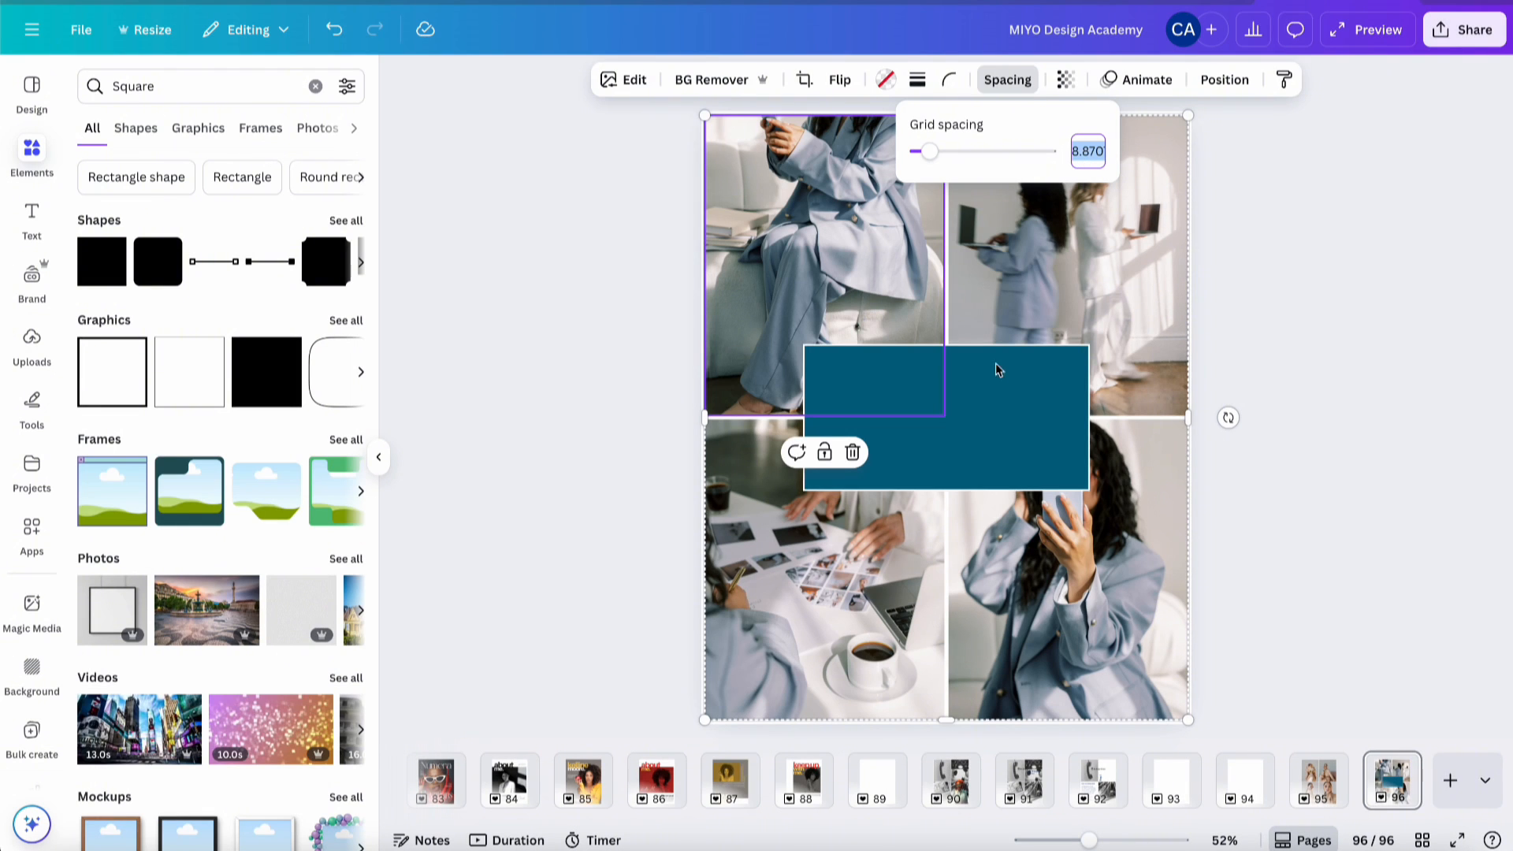
pyautogui.click(998, 411)
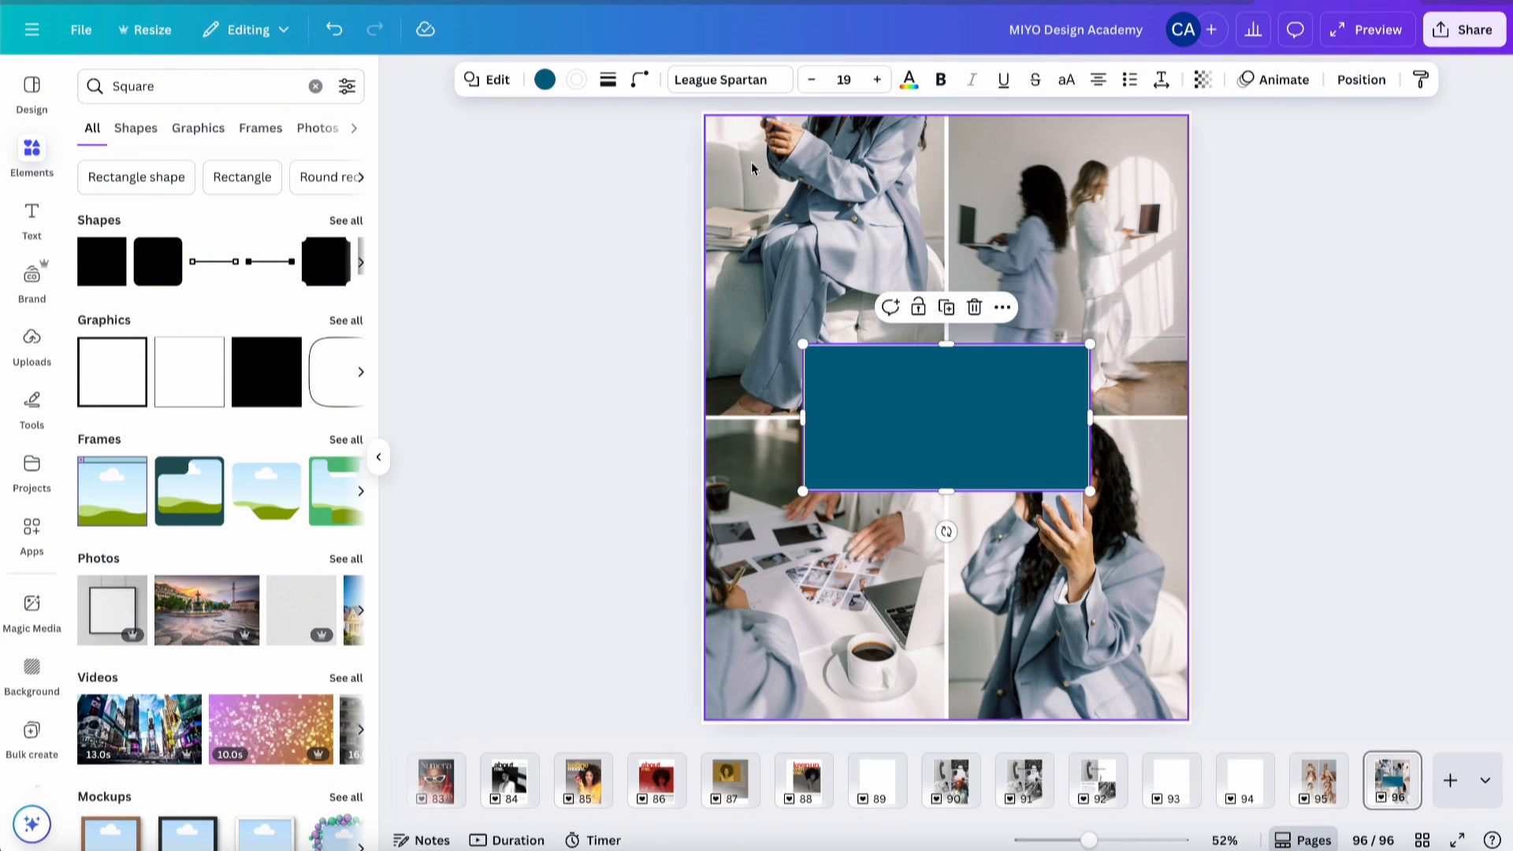
pyautogui.click(606, 82)
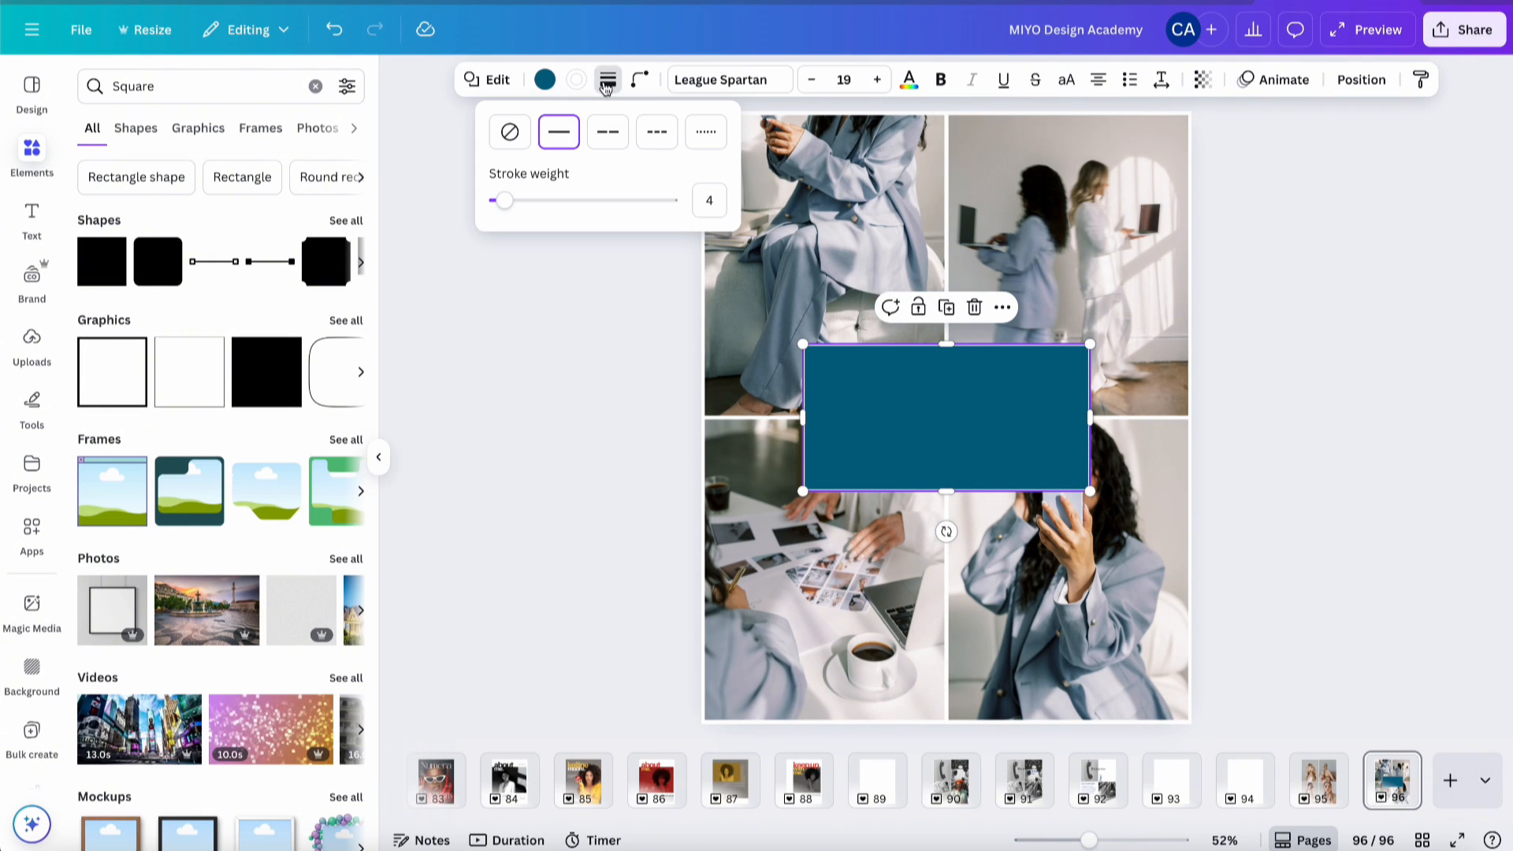
pyautogui.click(706, 204)
pyautogui.write('43828')
pyautogui.click(1012, 219)
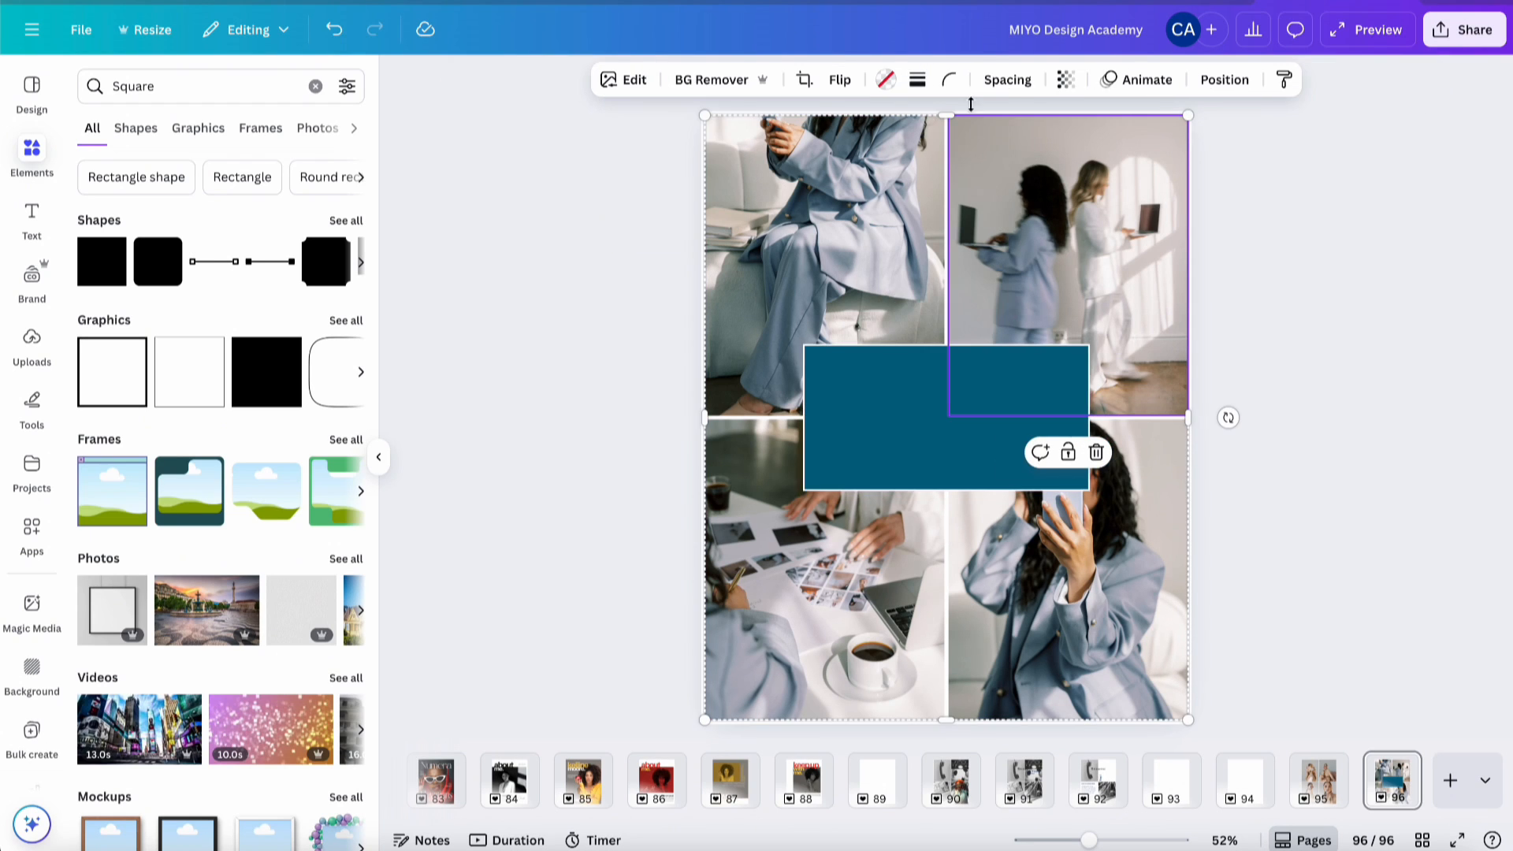
# - Match the rectangle's border weight to the photo grid's spacing by setting it to 8.87
pyautogui.click(1014, 82)
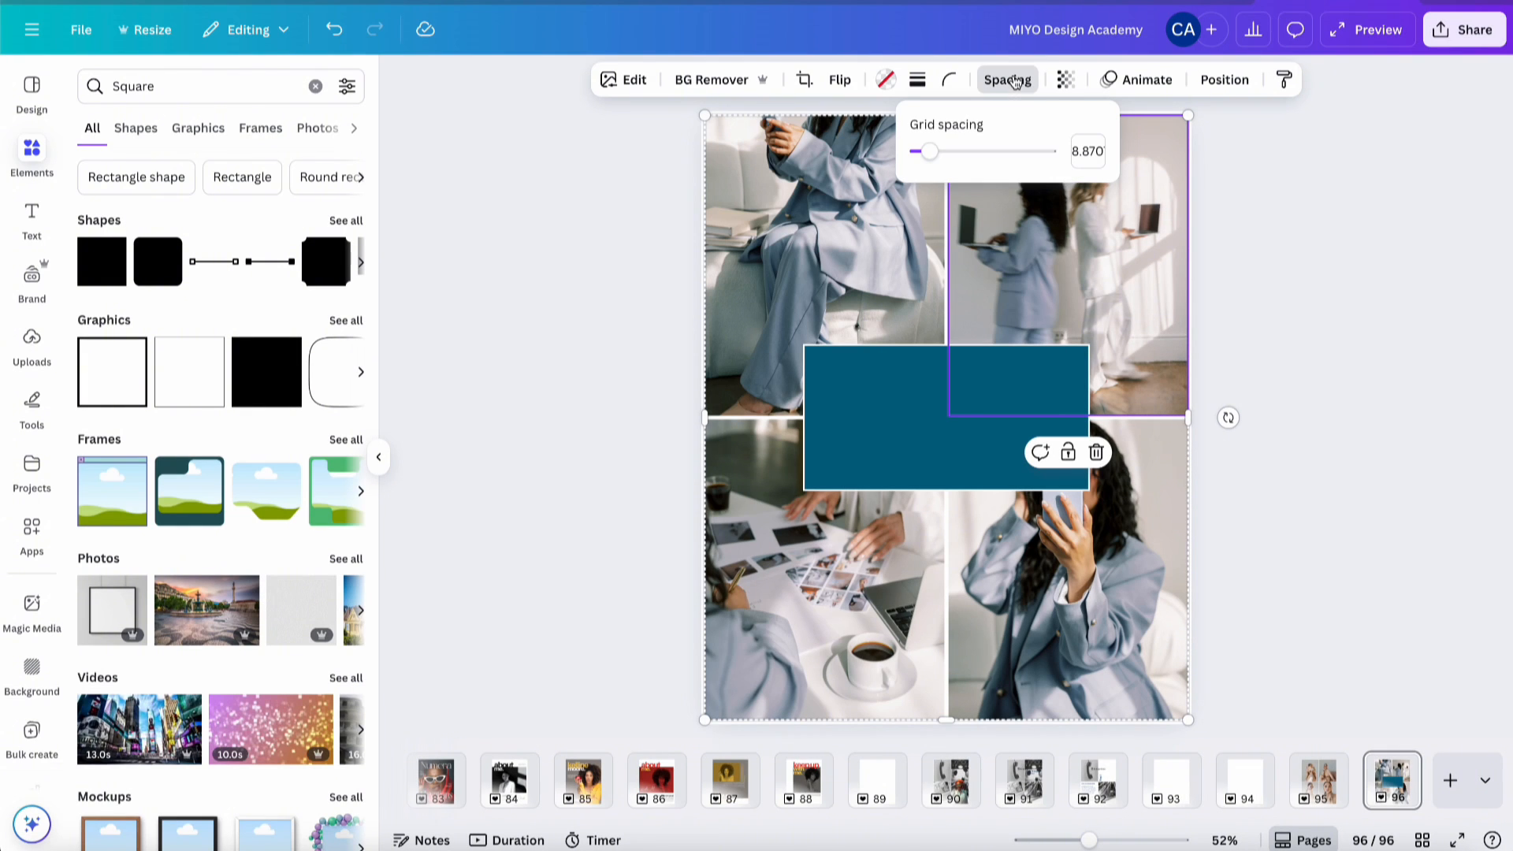
pyautogui.click(928, 392)
pyautogui.click(607, 80)
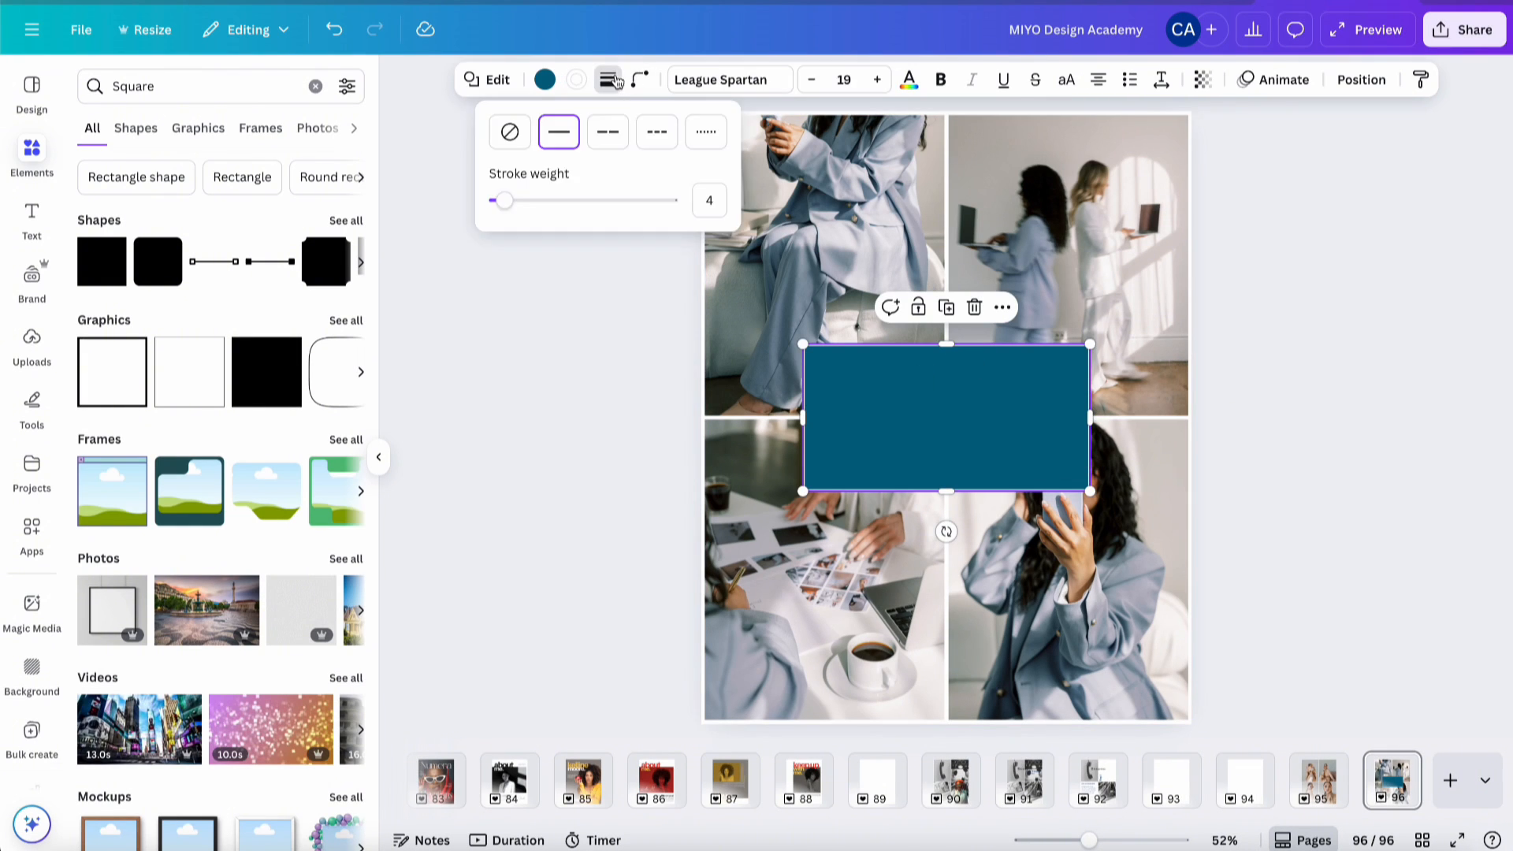
pyautogui.doubleClick(706, 201)
pyautogui.press('Return')
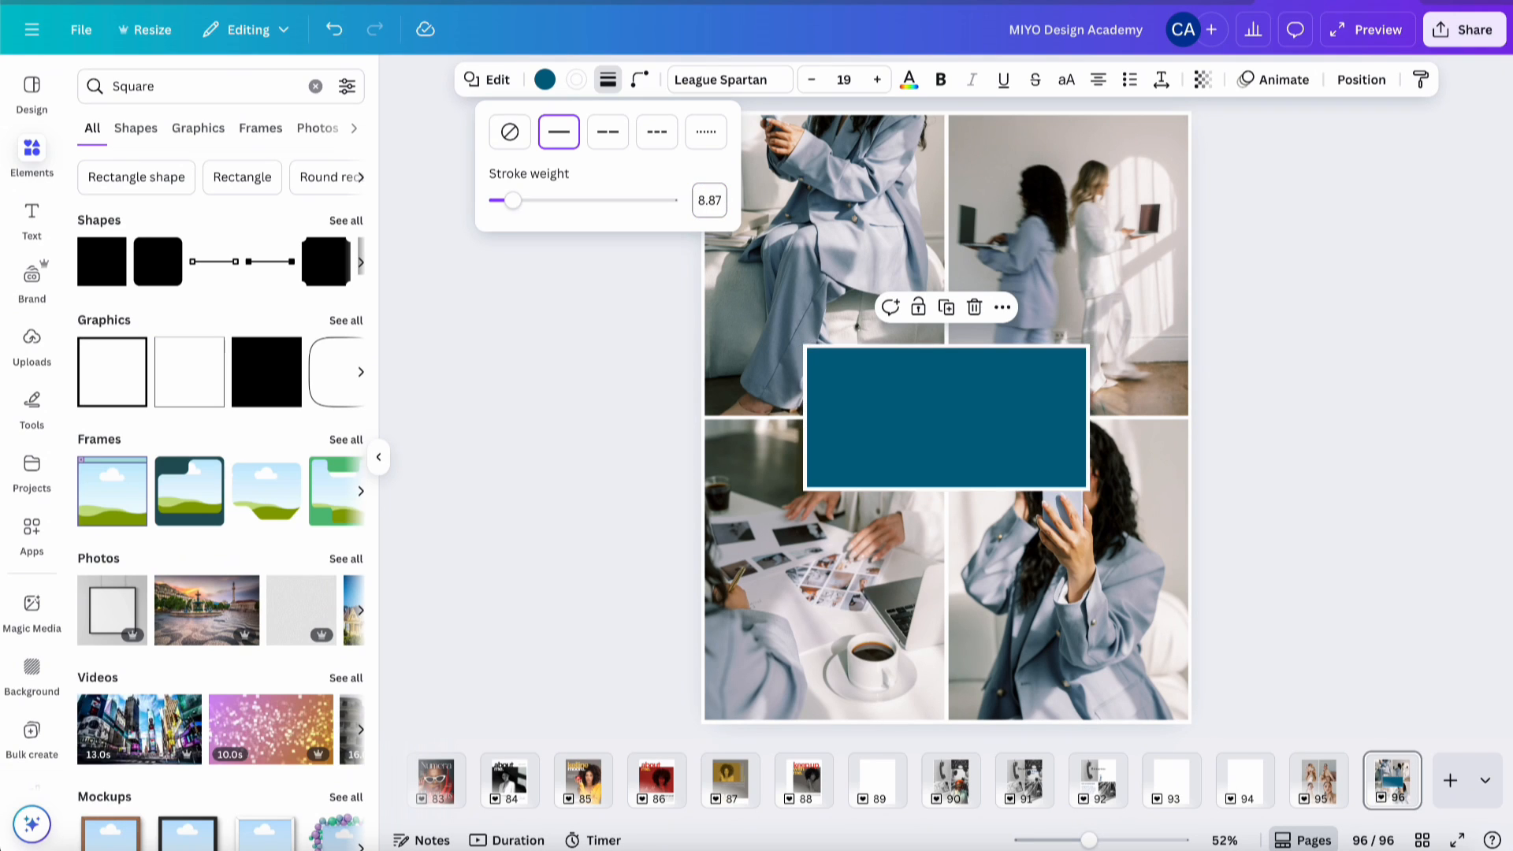
pyautogui.press('Escape')
pyautogui.press('Escape')
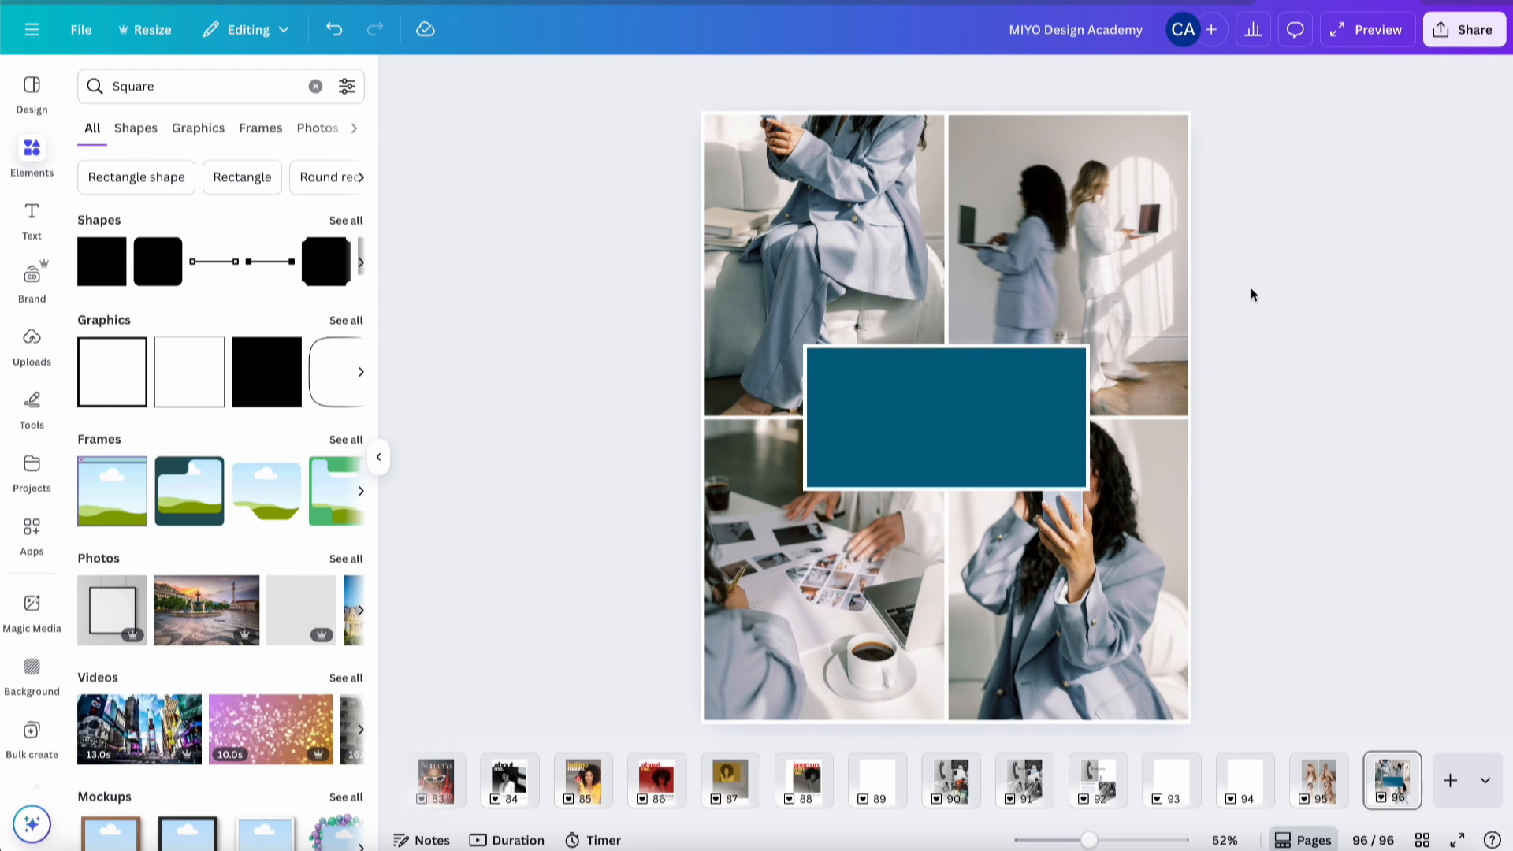
# - Check the rectangle's size and alignment settings on the page
pyautogui.click(987, 451)
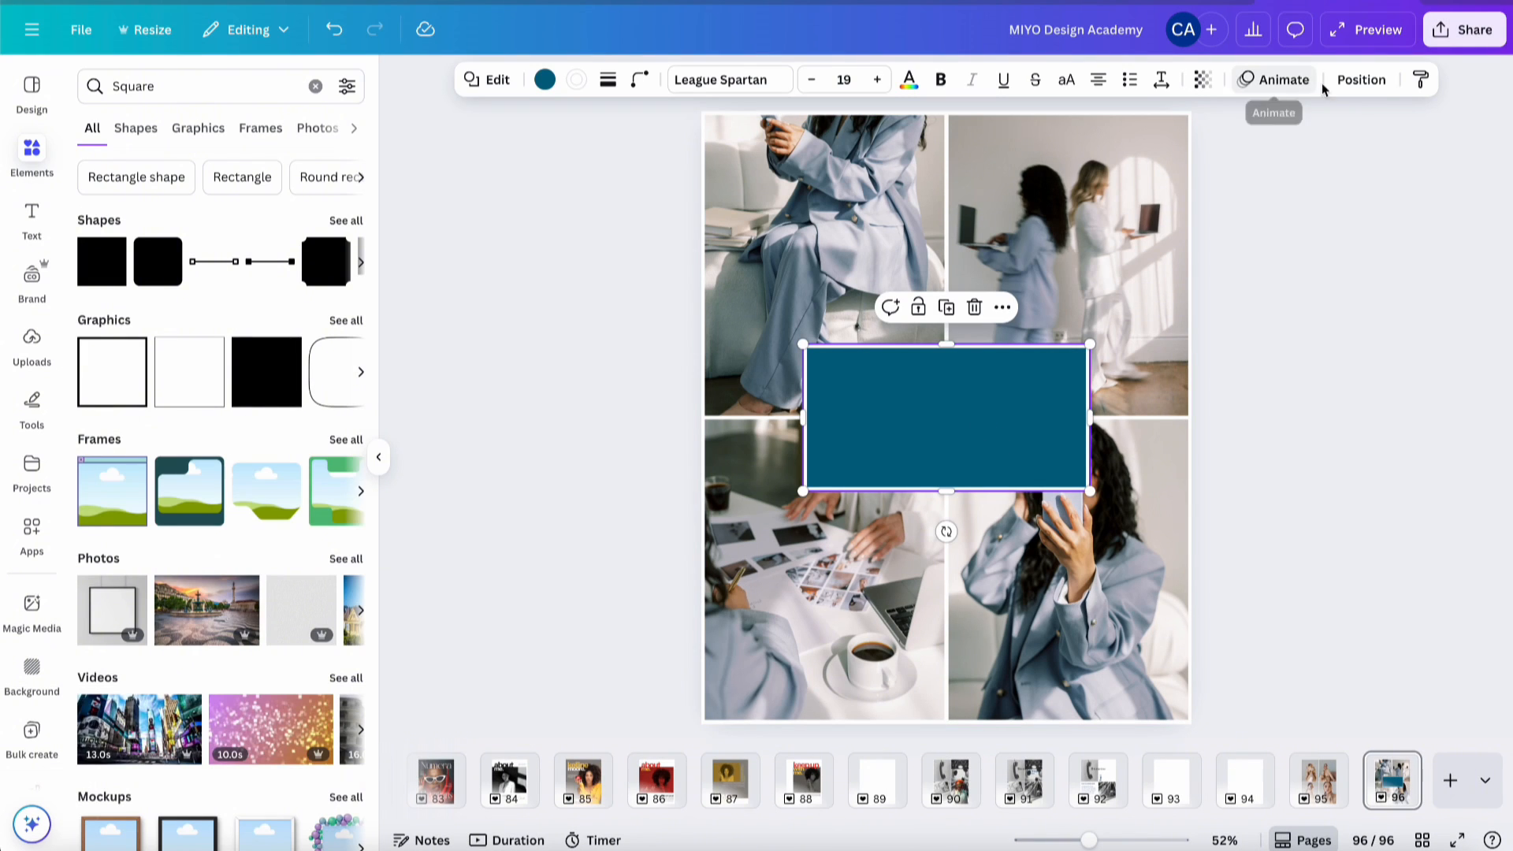
pyautogui.click(1354, 81)
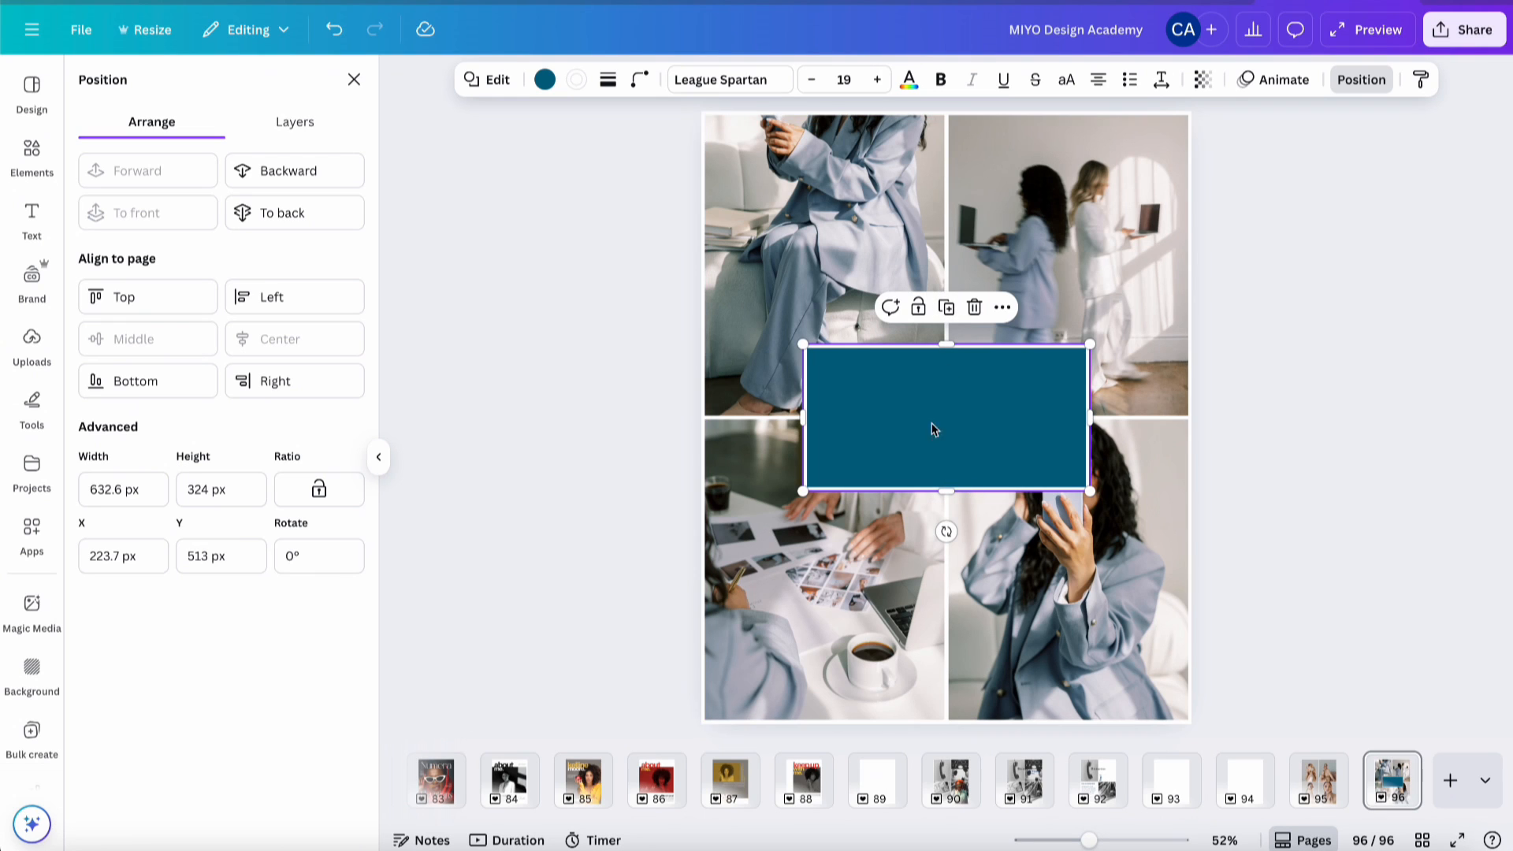
pyautogui.click(1324, 352)
pyautogui.click(1297, 344)
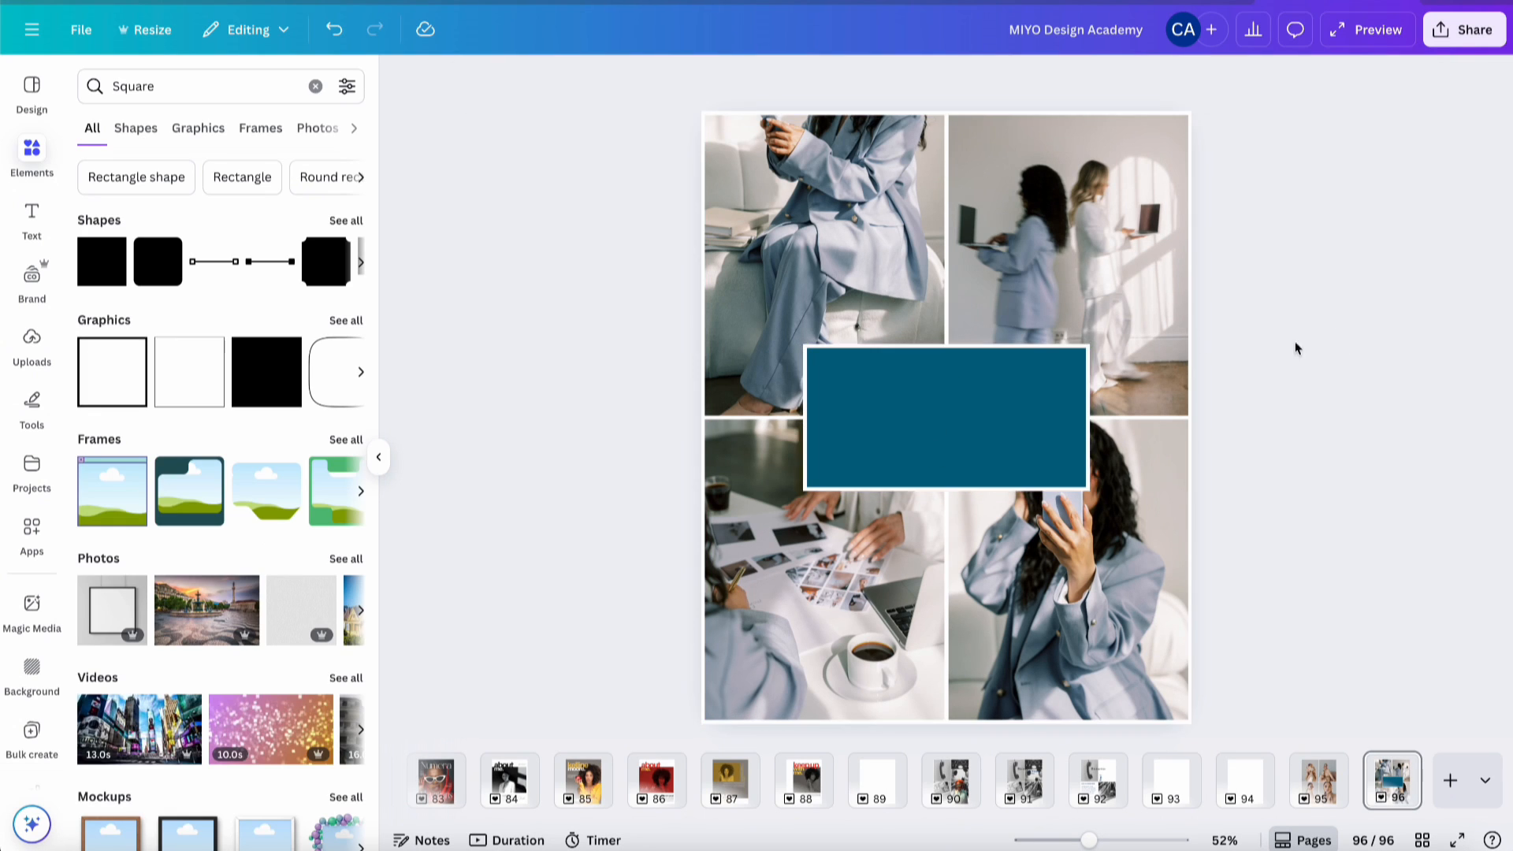
# - Fill the rectangle with the slate blue photo color sampled from the picture of the two women walking
pyautogui.click(986, 408)
pyautogui.click(546, 81)
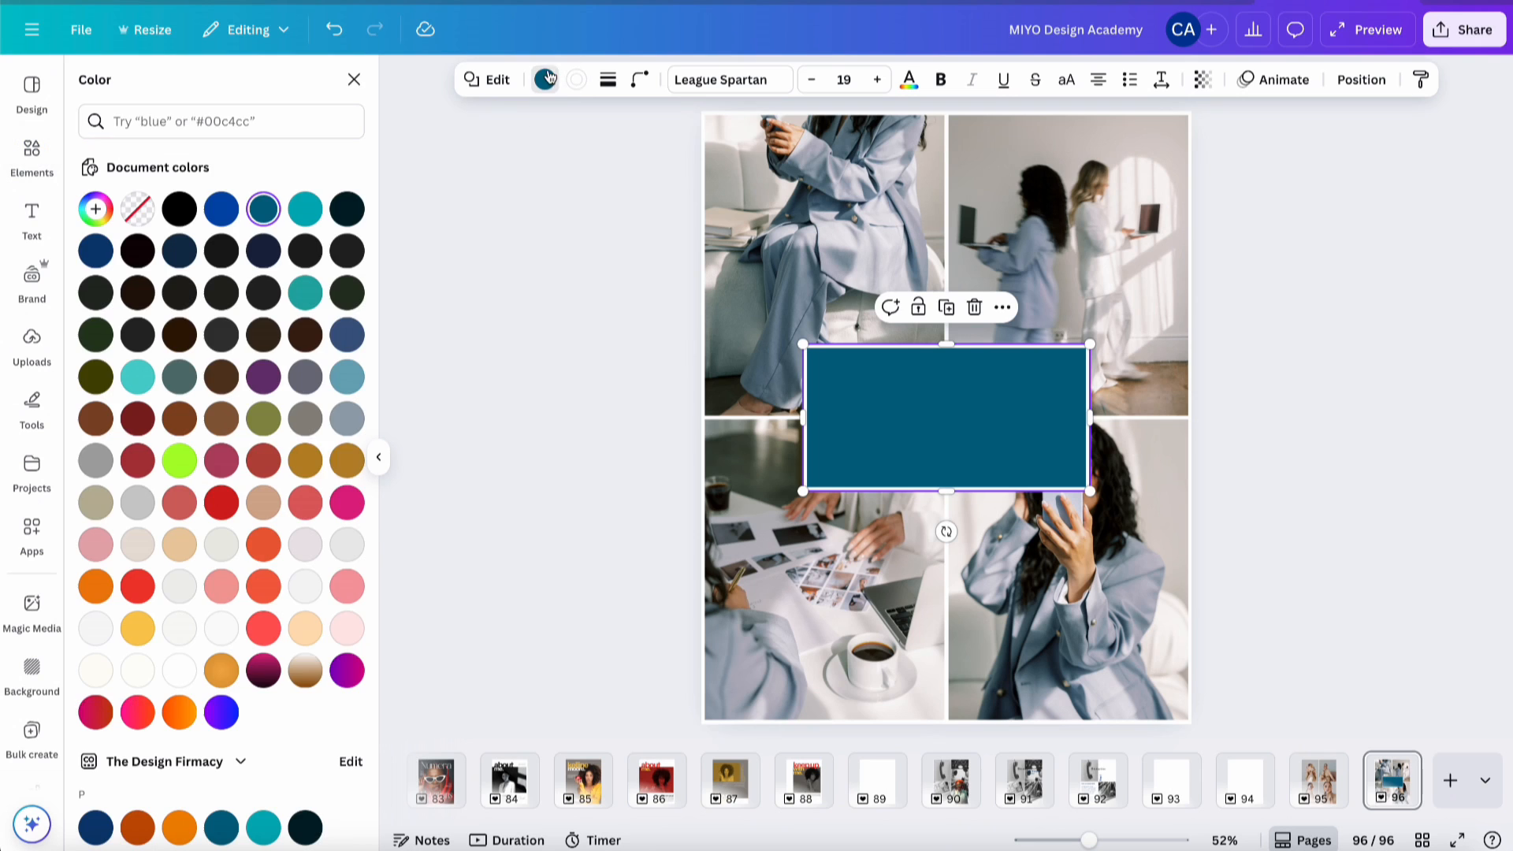
pyautogui.scroll(-7, 204, 418)
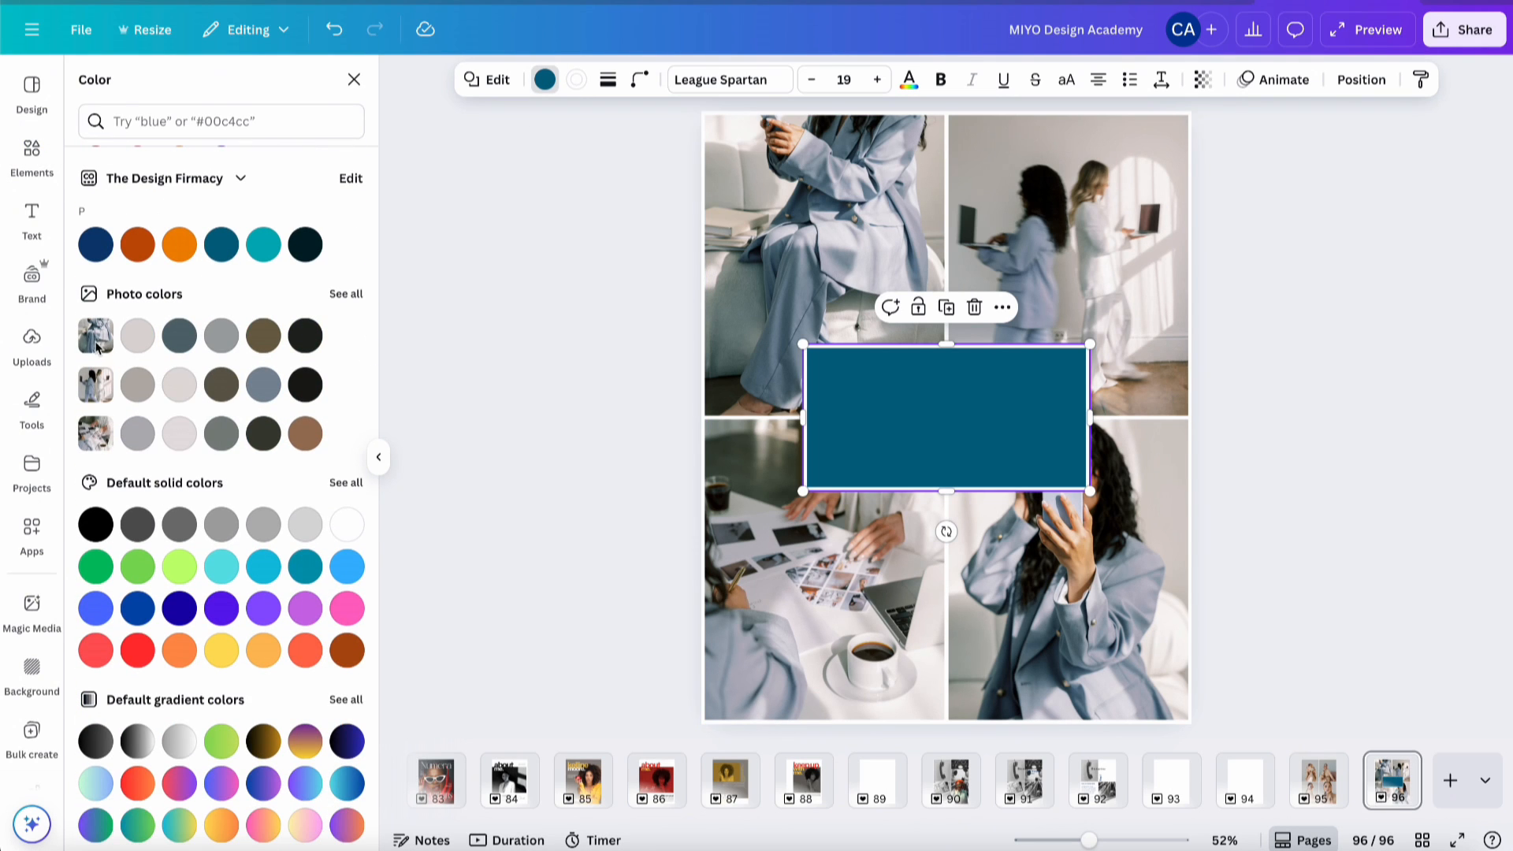
pyautogui.click(347, 294)
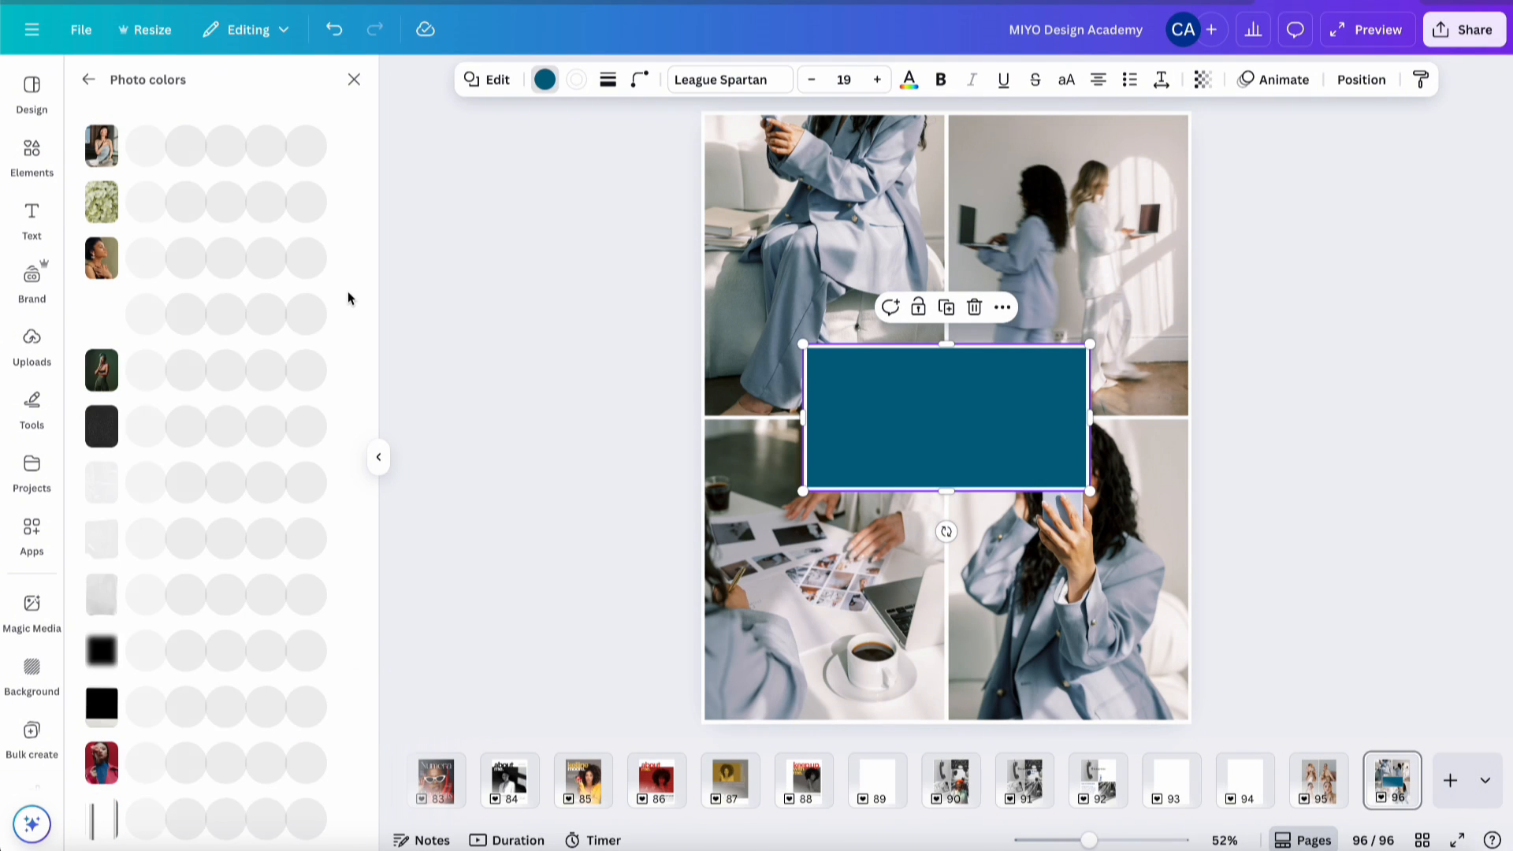
pyautogui.scroll(-10, 293, 389)
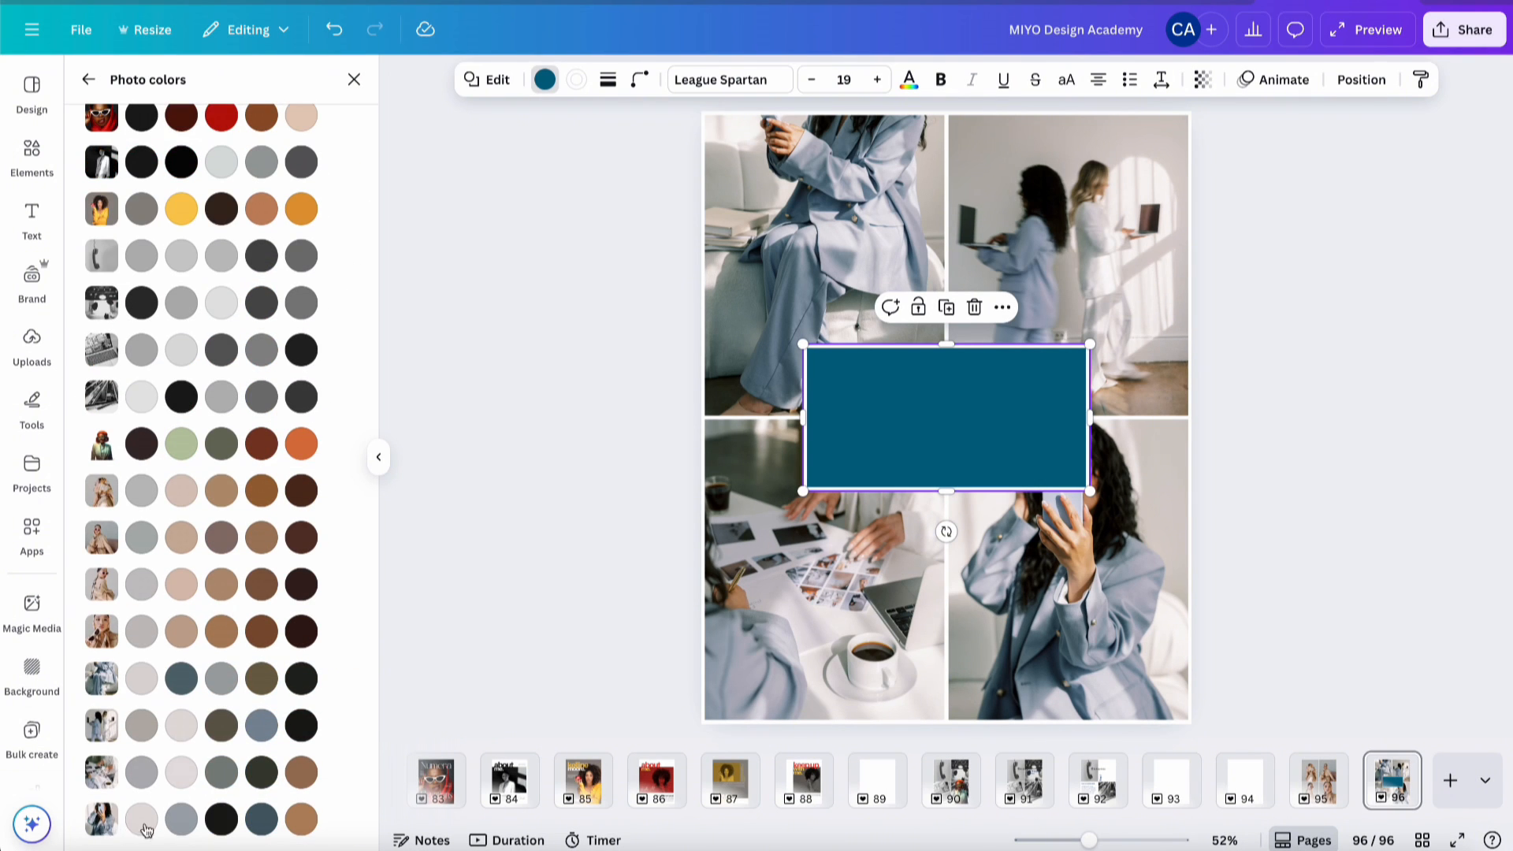
pyautogui.click(260, 726)
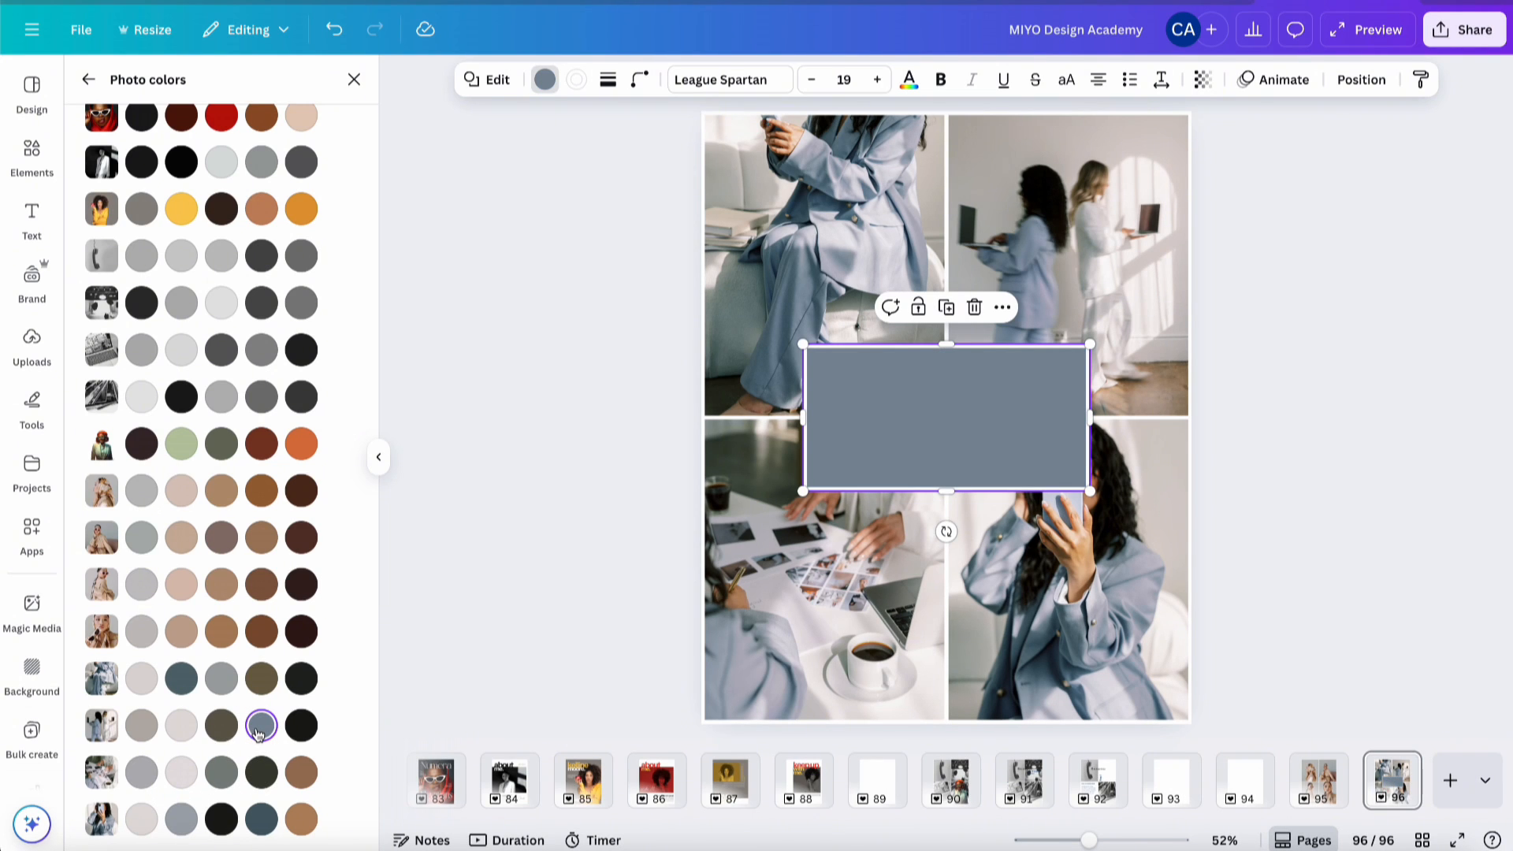
pyautogui.click(646, 385)
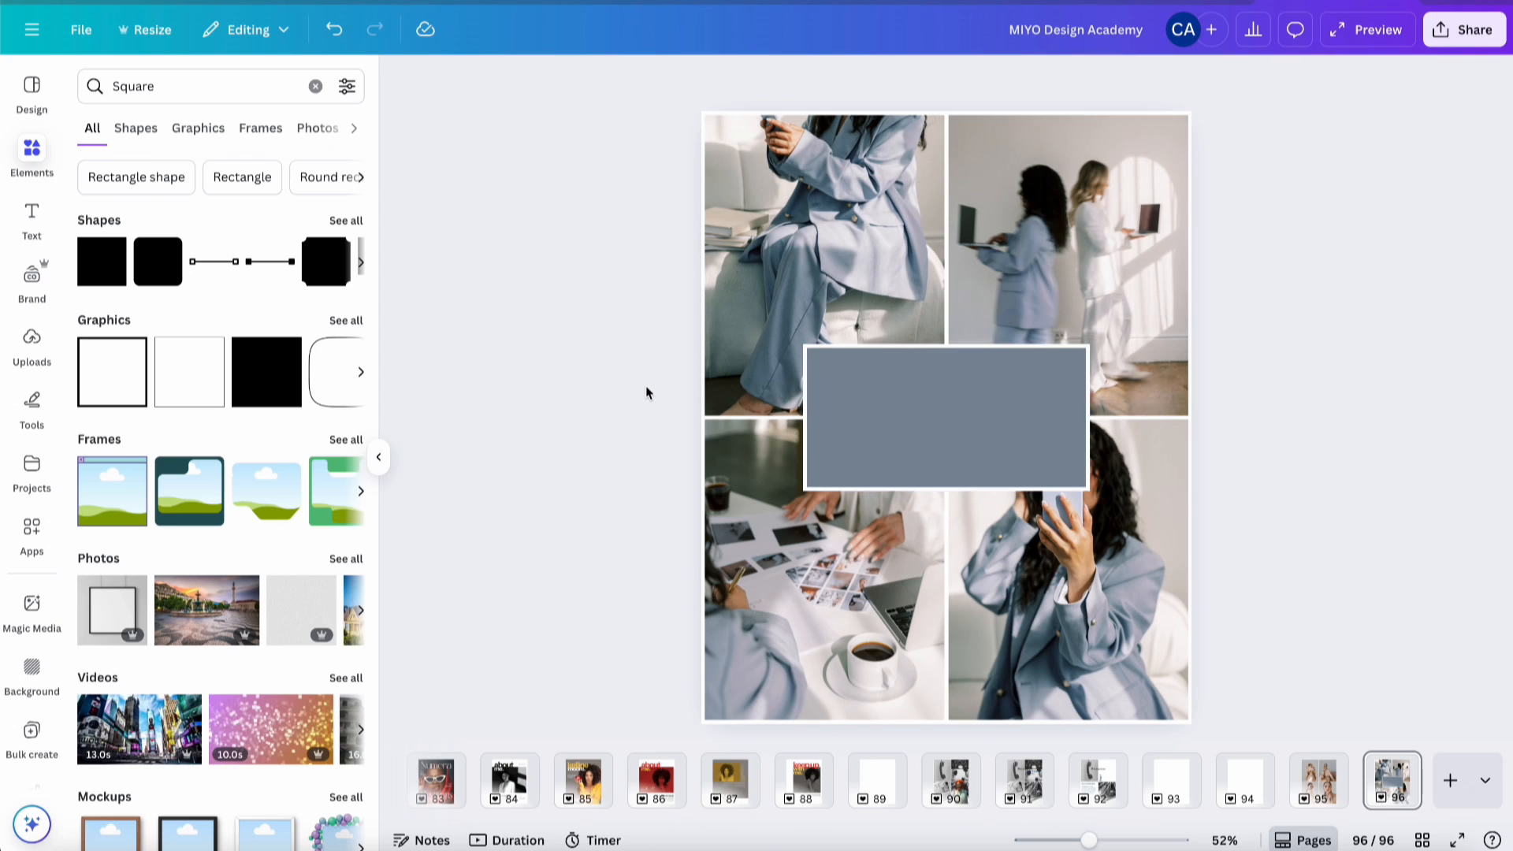
# - Add a text box in the brand kit's Title style over the slate blue rectangle
pyautogui.click(32, 221)
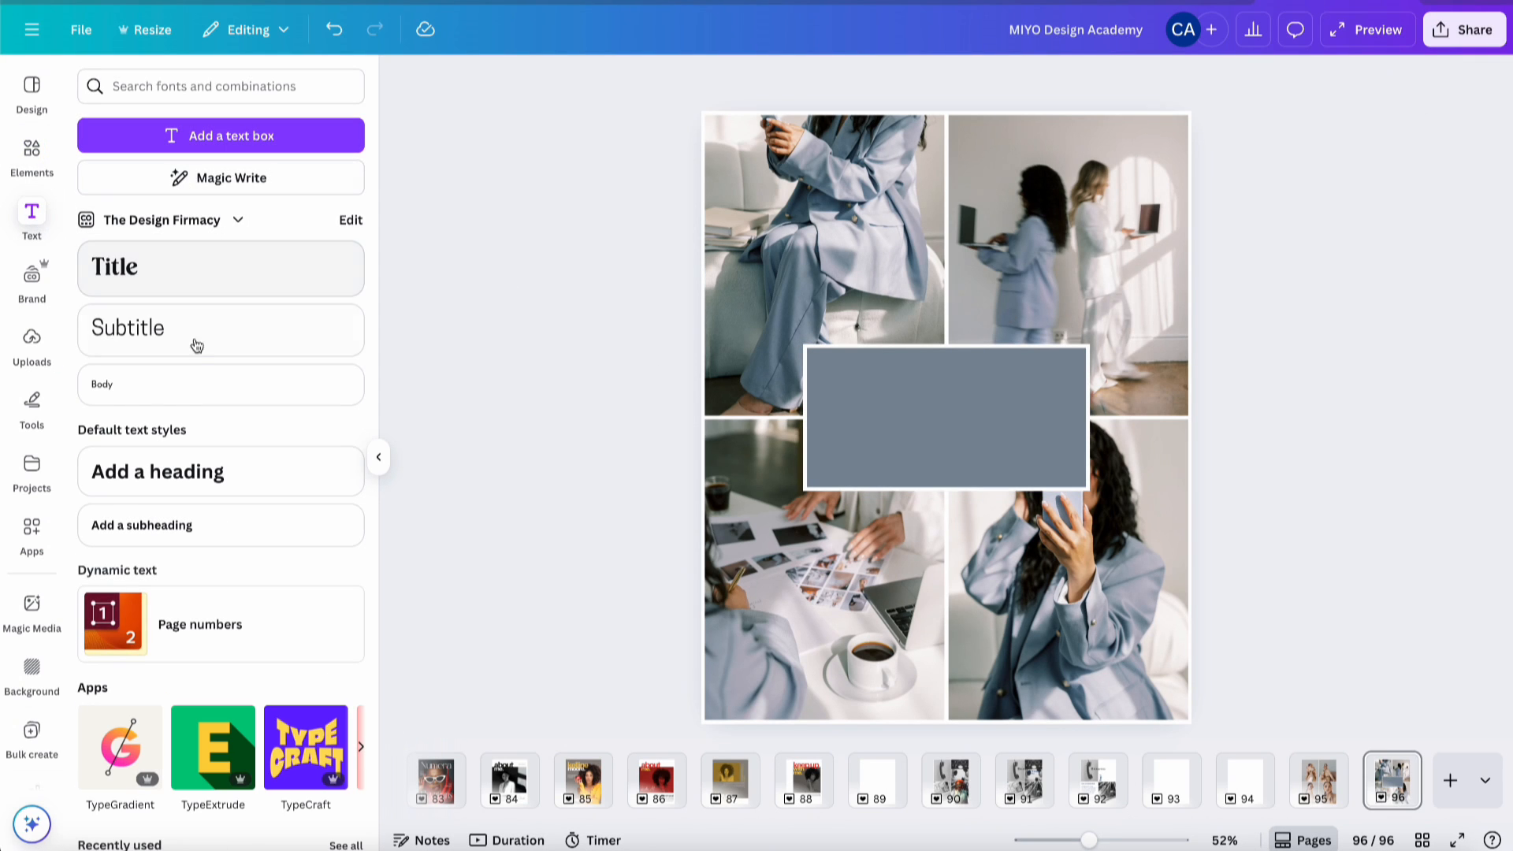
pyautogui.scroll(-10, 212, 495)
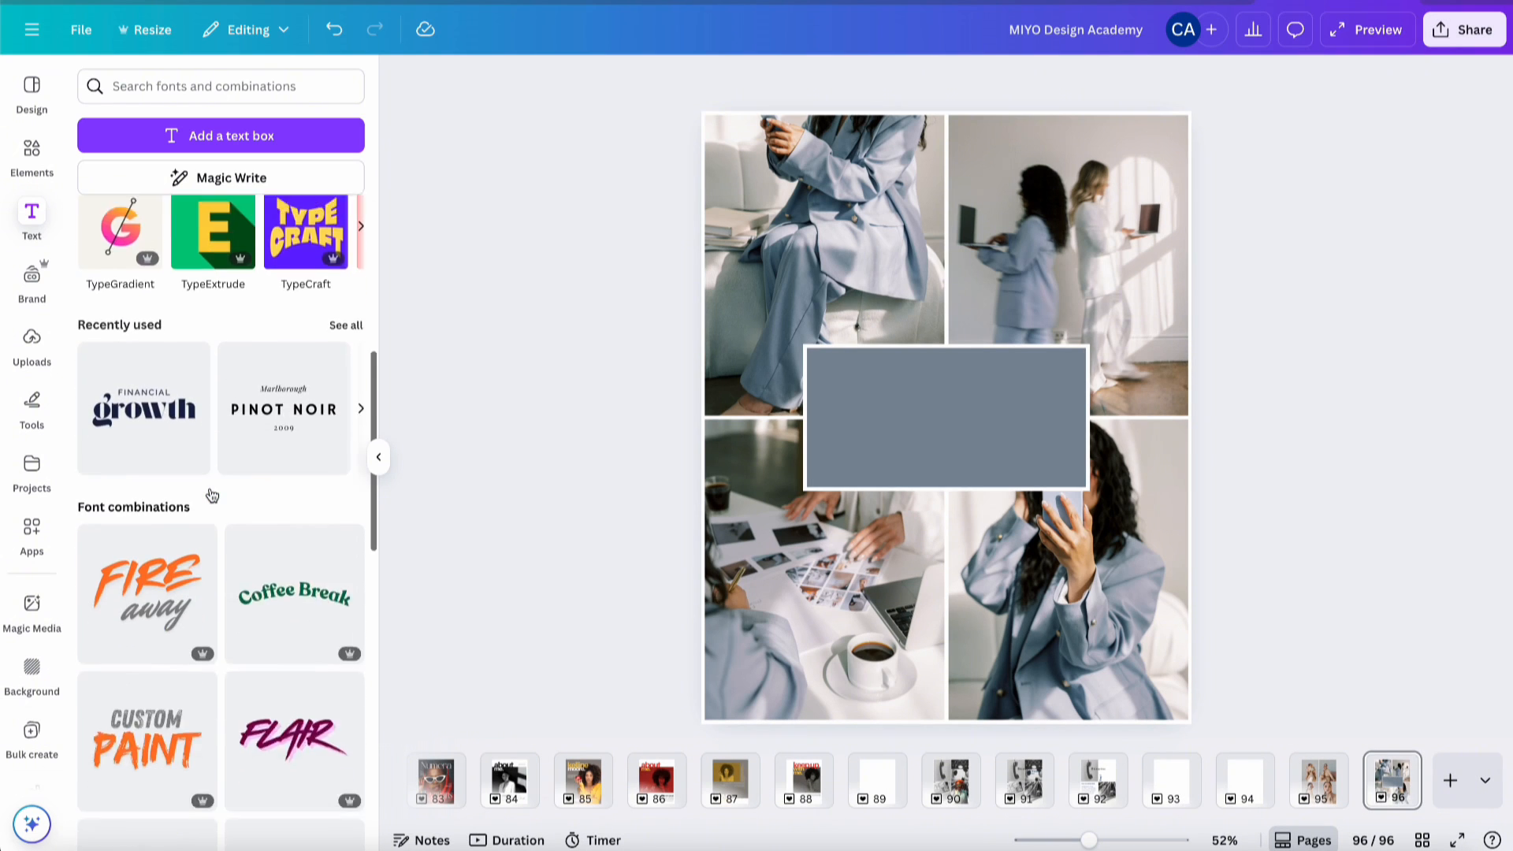
pyautogui.scroll(-10, 212, 494)
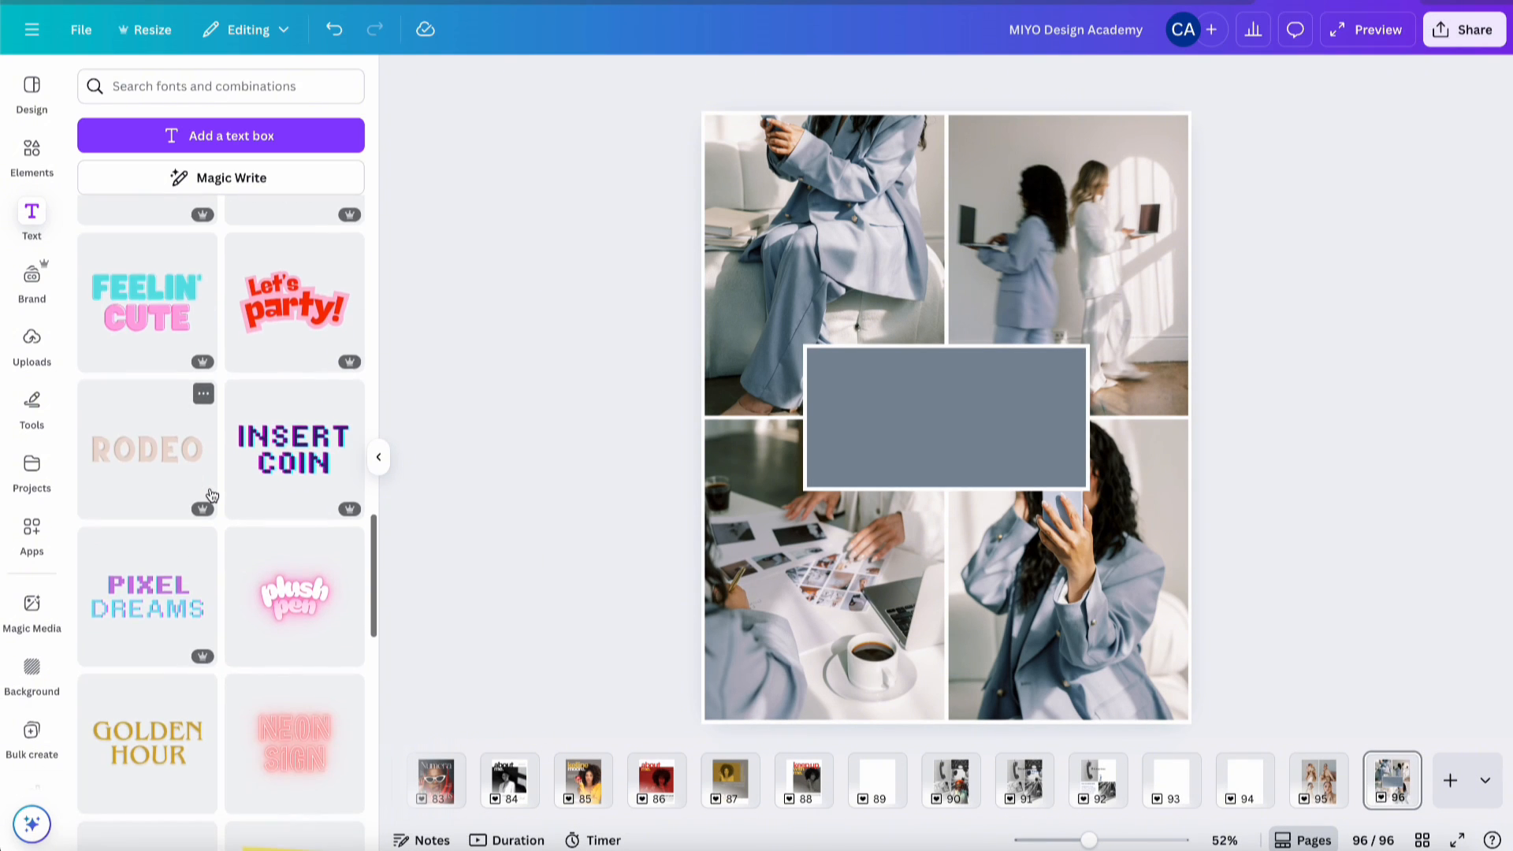
pyautogui.scroll(20, 211, 492)
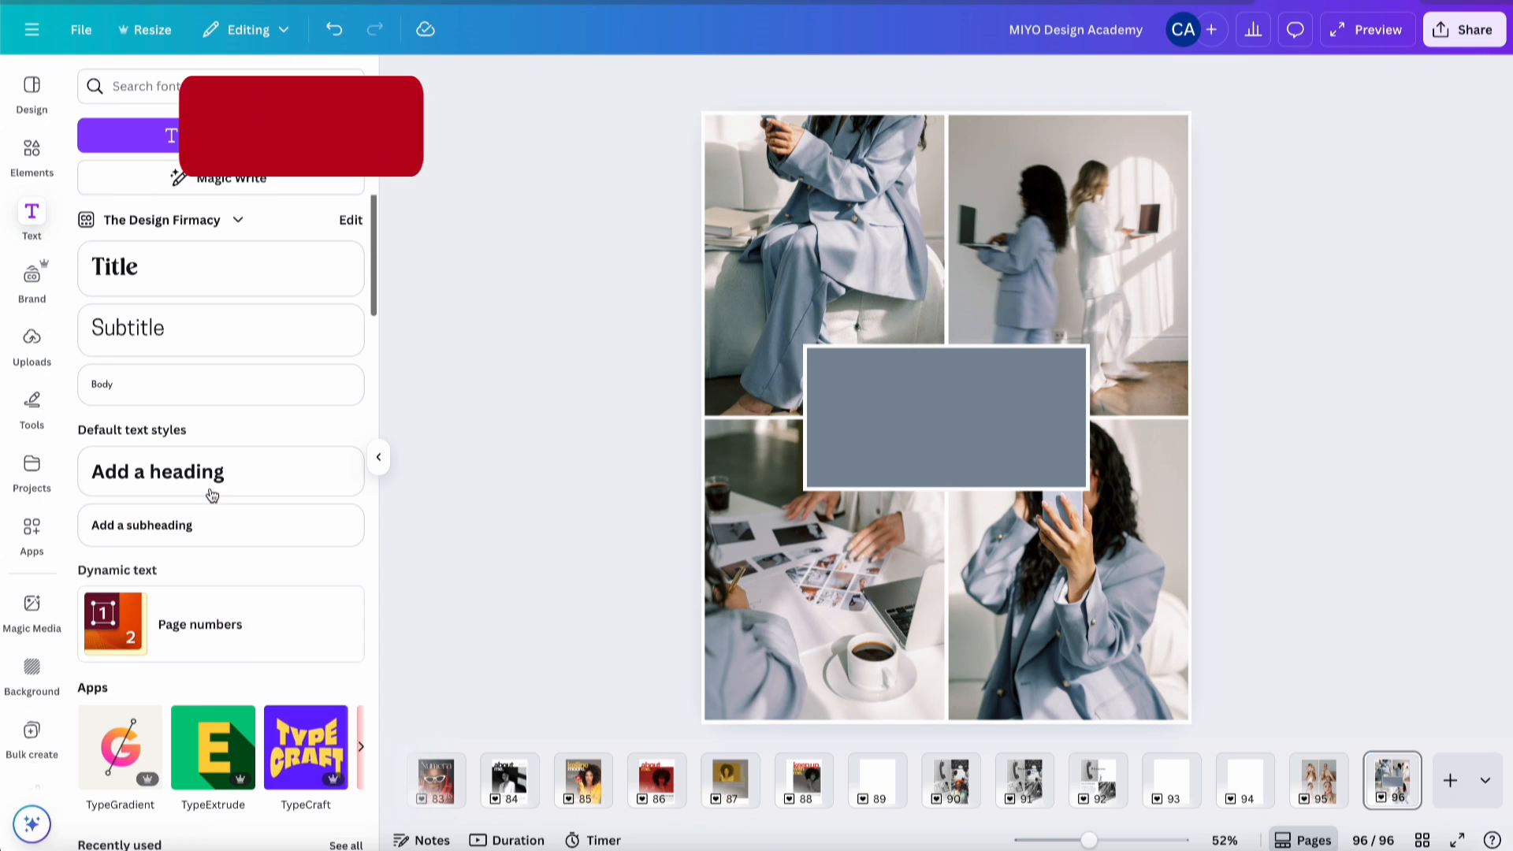
pyautogui.click(220, 267)
# - Change the title text's font to Poppins Medium
pyautogui.click(609, 76)
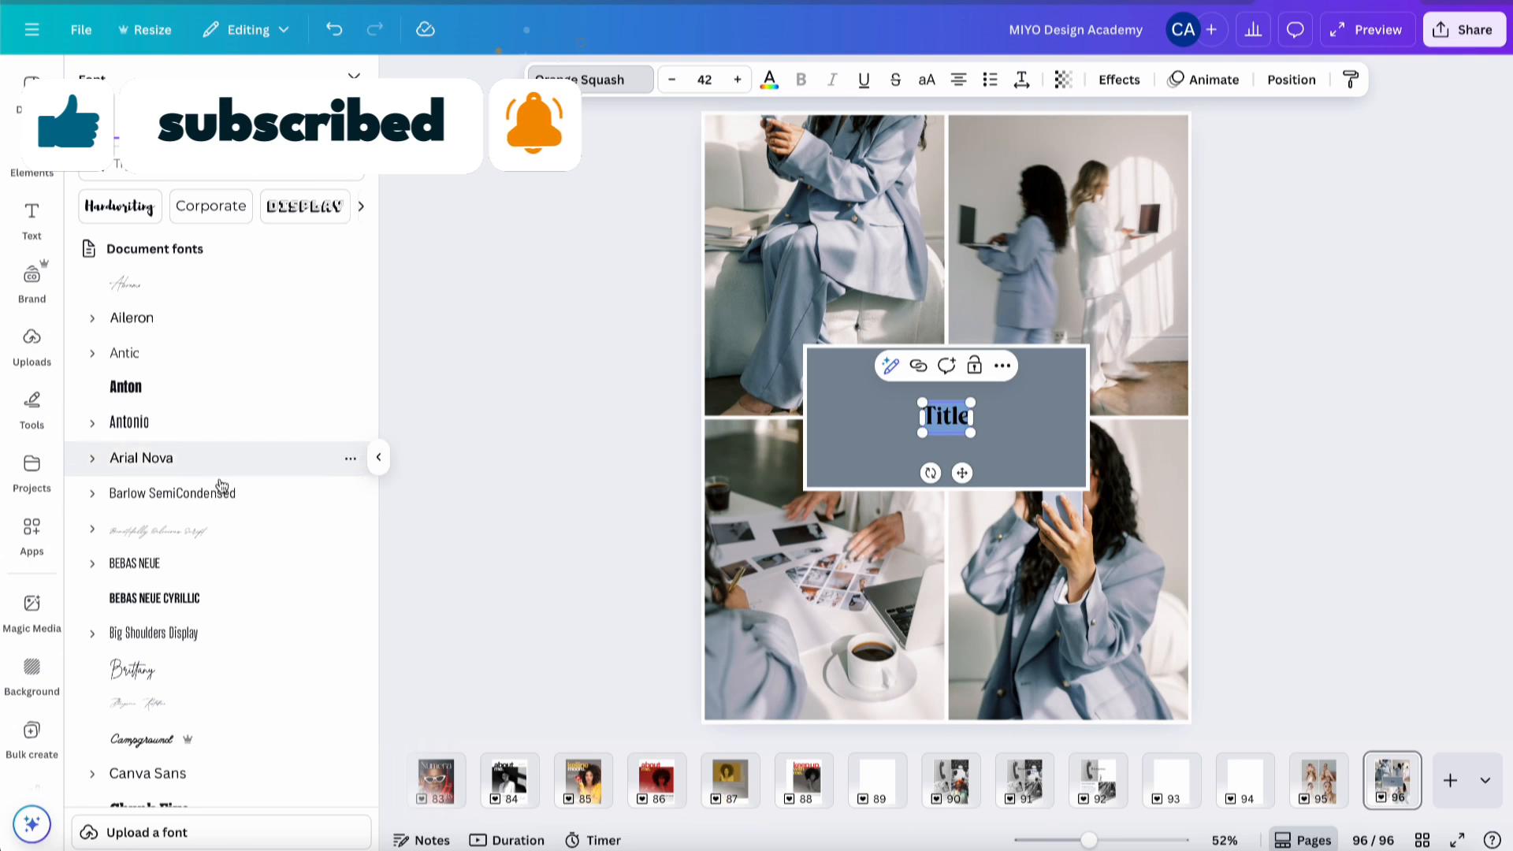
pyautogui.scroll(-5, 221, 513)
pyautogui.scroll(-11, 225, 518)
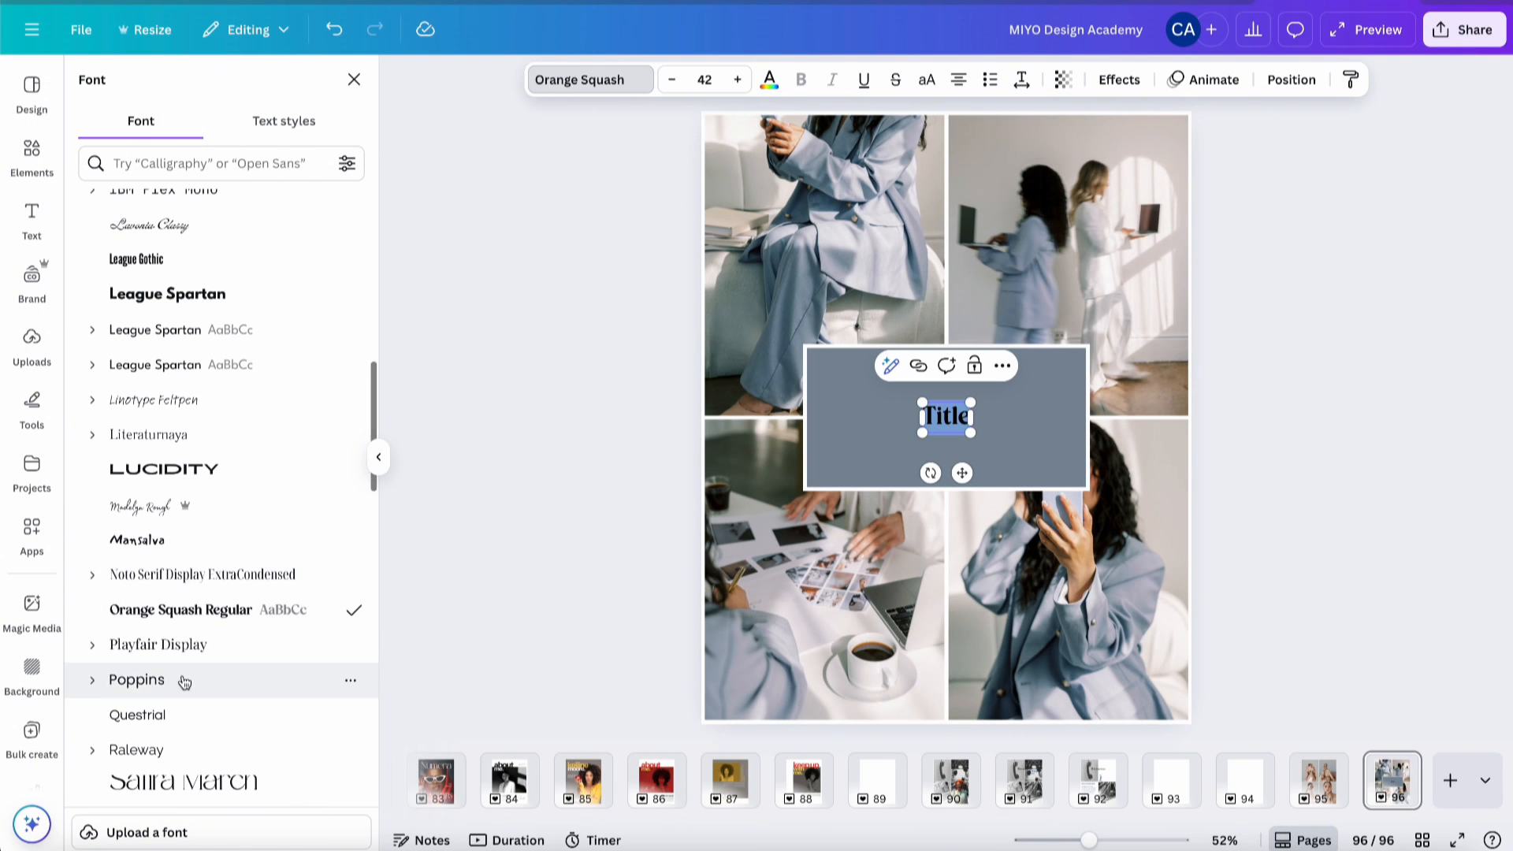
pyautogui.click(93, 680)
pyautogui.scroll(-1, 137, 708)
pyautogui.scroll(-5, 136, 707)
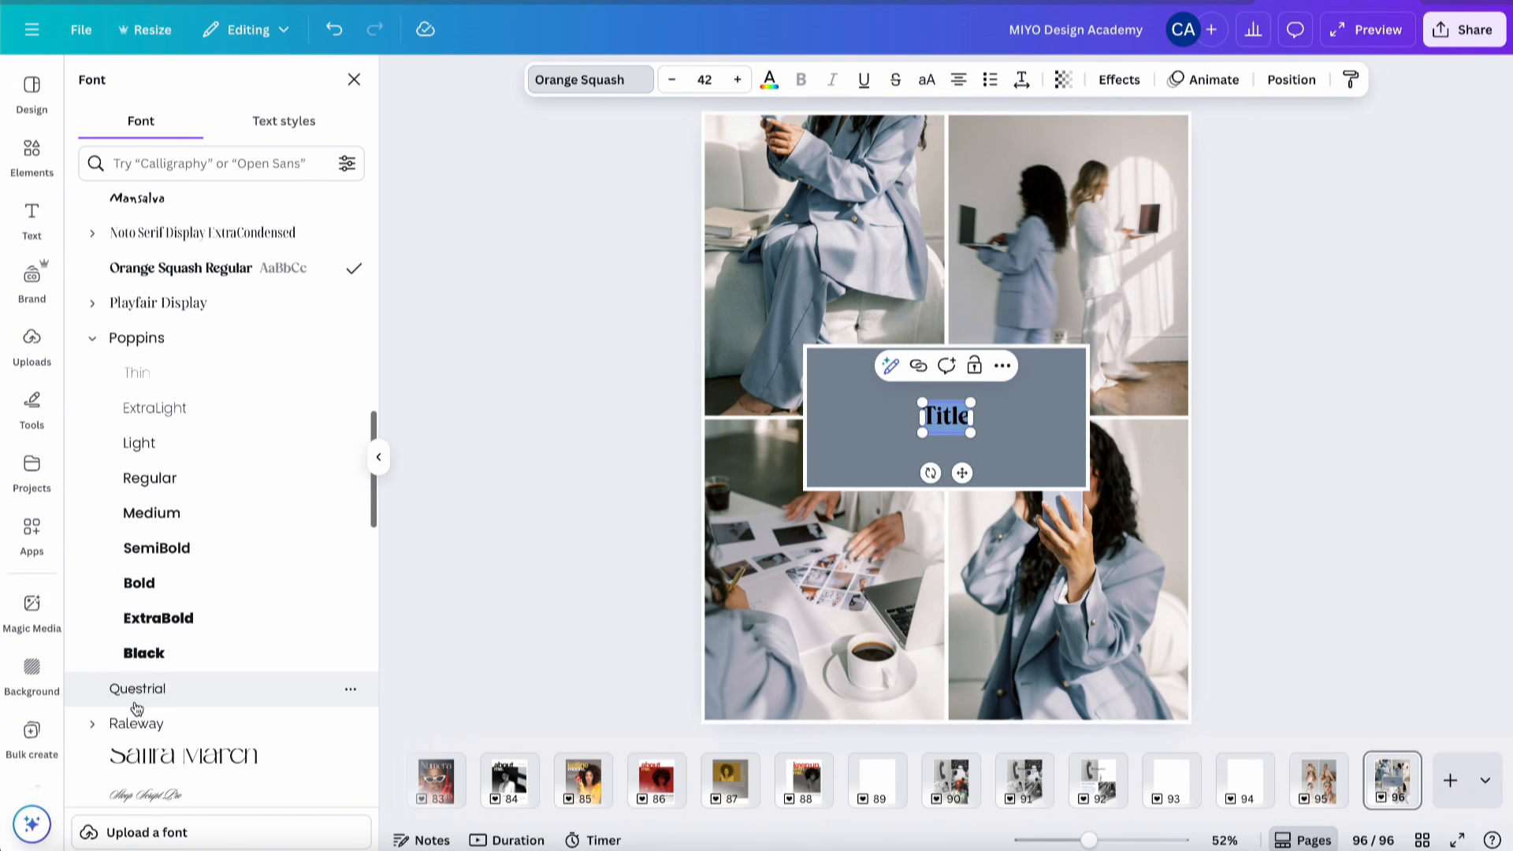
pyautogui.click(187, 516)
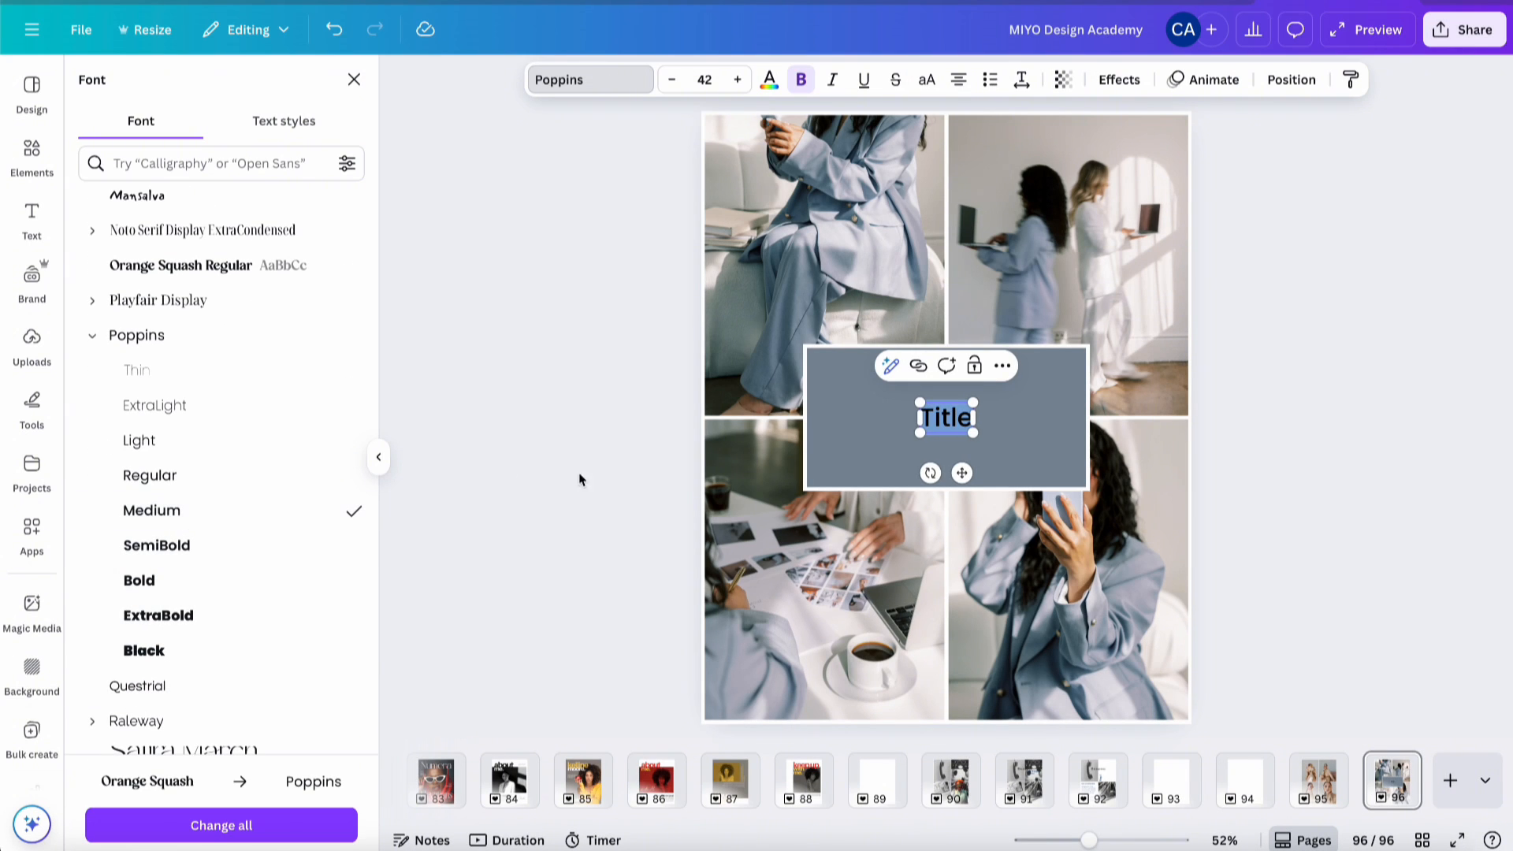
# - Replace the title text with "How to Work With Us!" and enlarge it to size 63.1, wrapped over two lines inside the rectangle
pyautogui.write('H')
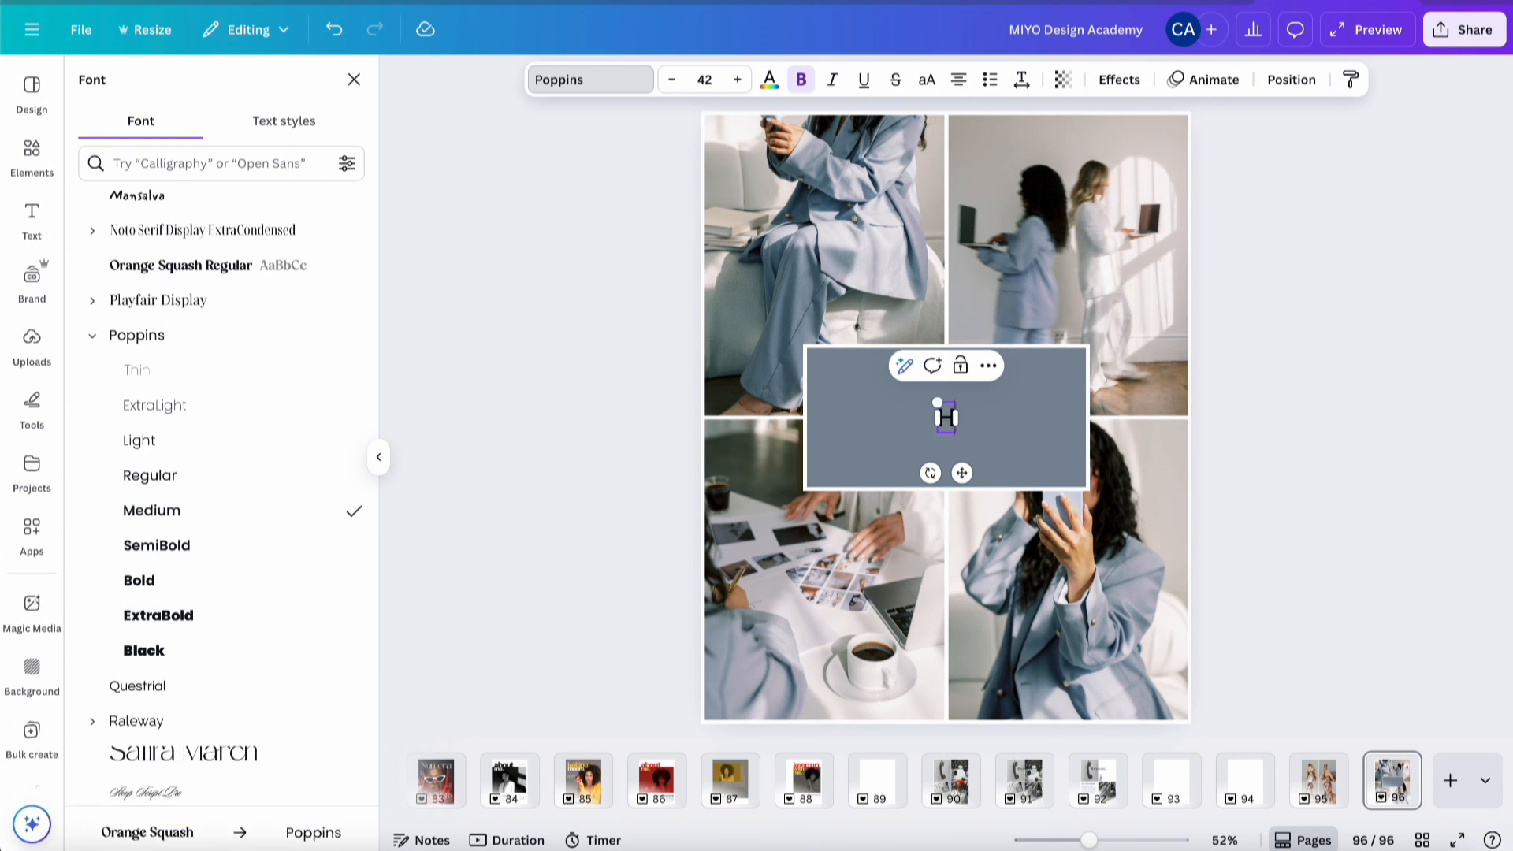
pyautogui.write('ow to ')
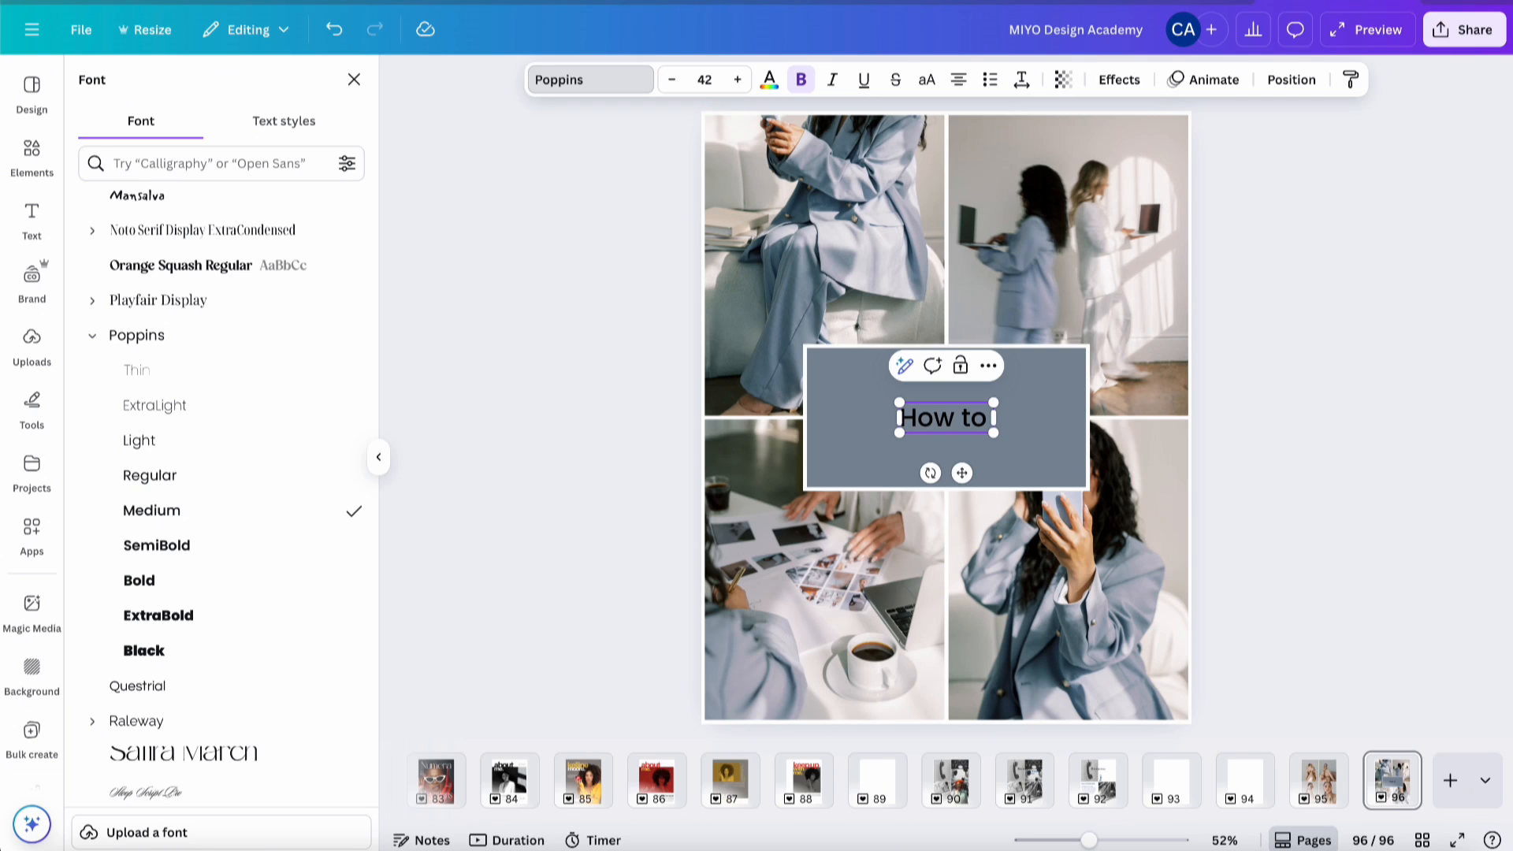
pyautogui.write('Work')
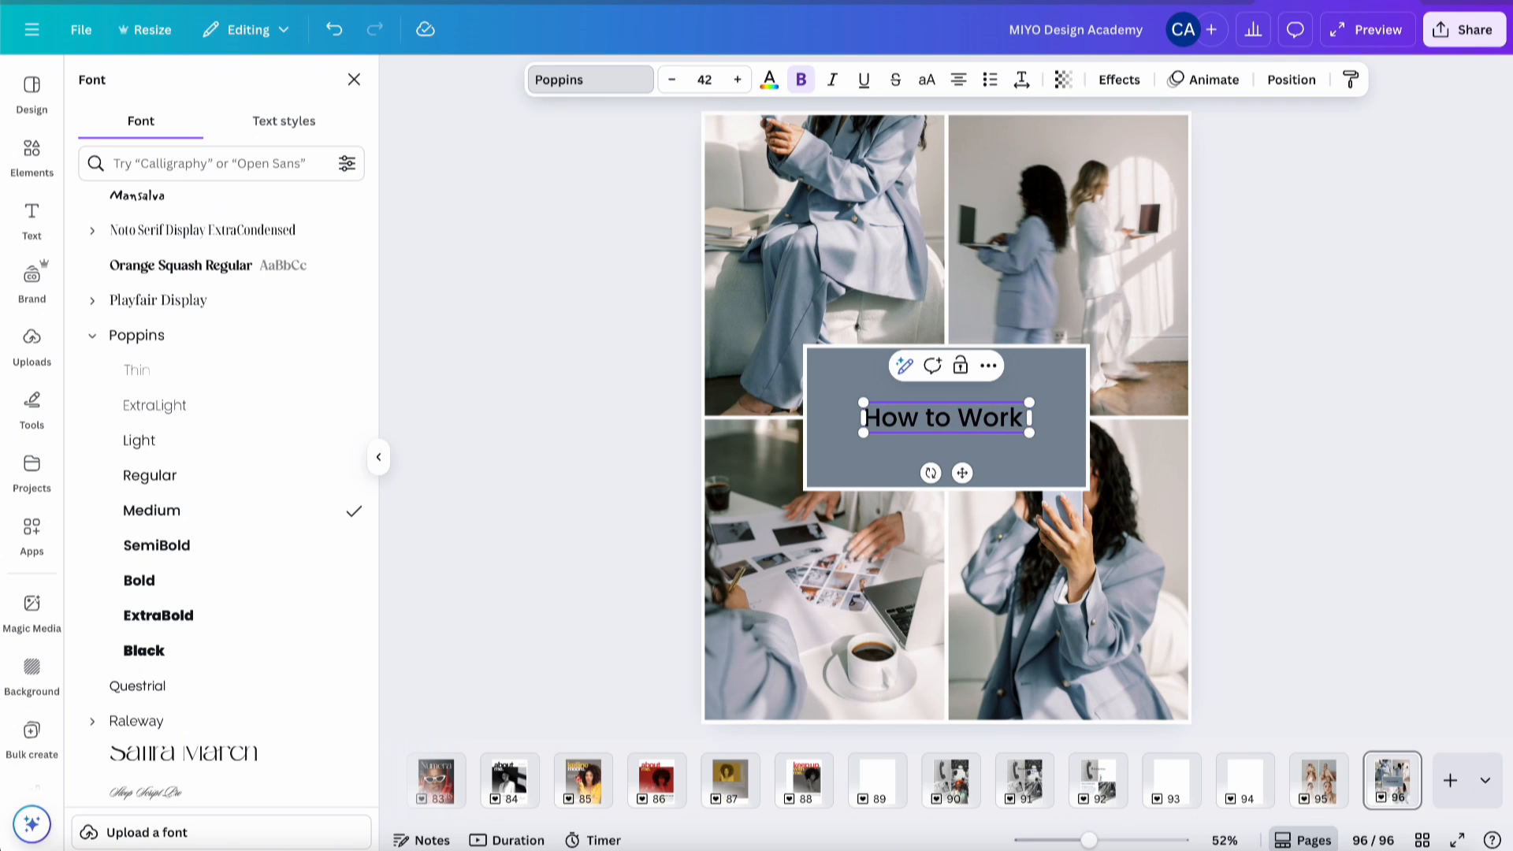
pyautogui.write(' With')
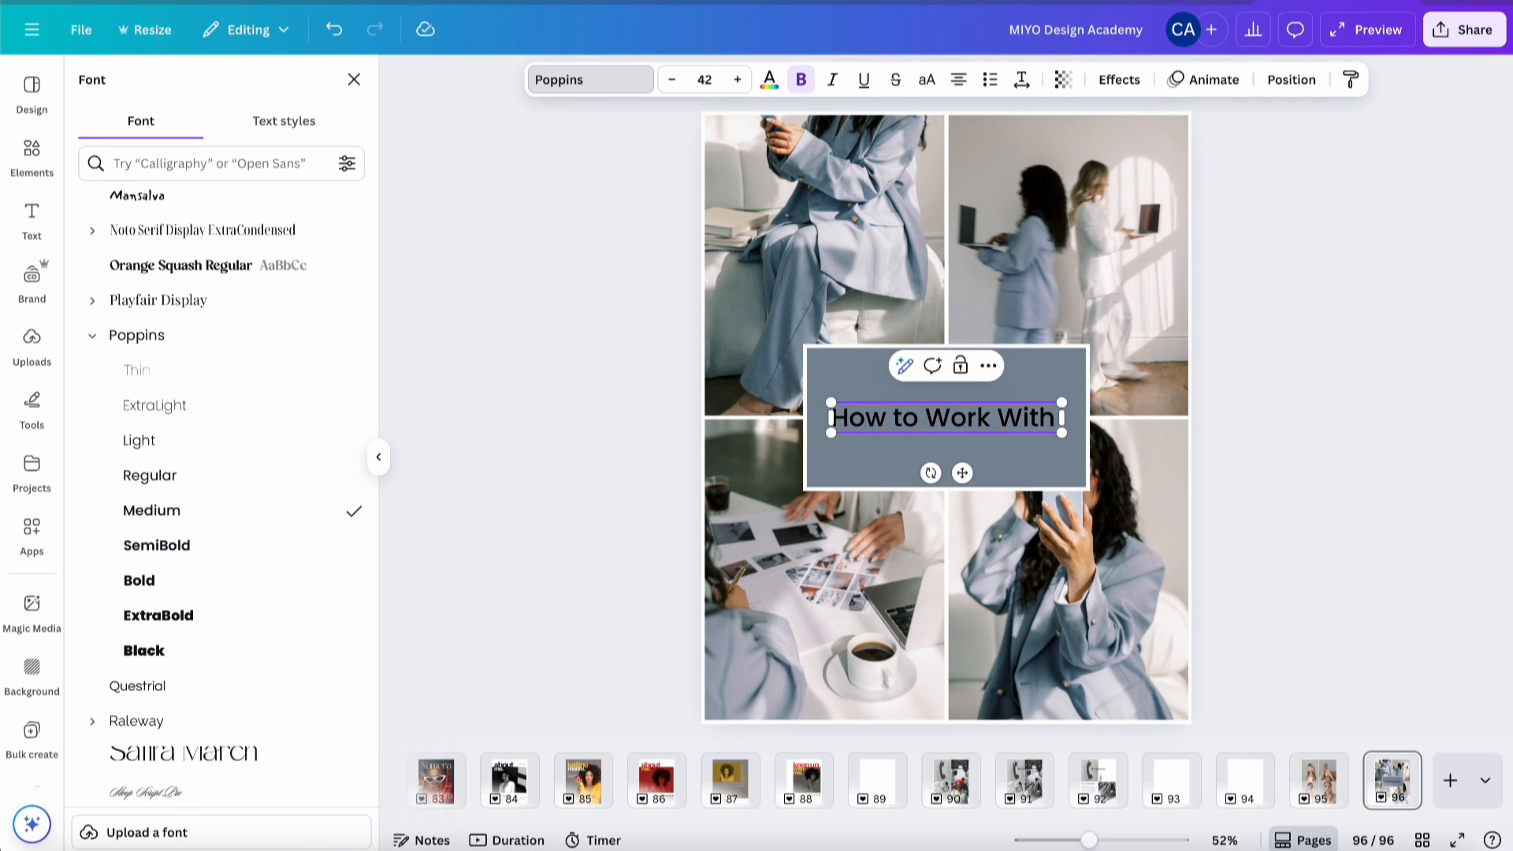
pyautogui.write('Us!')
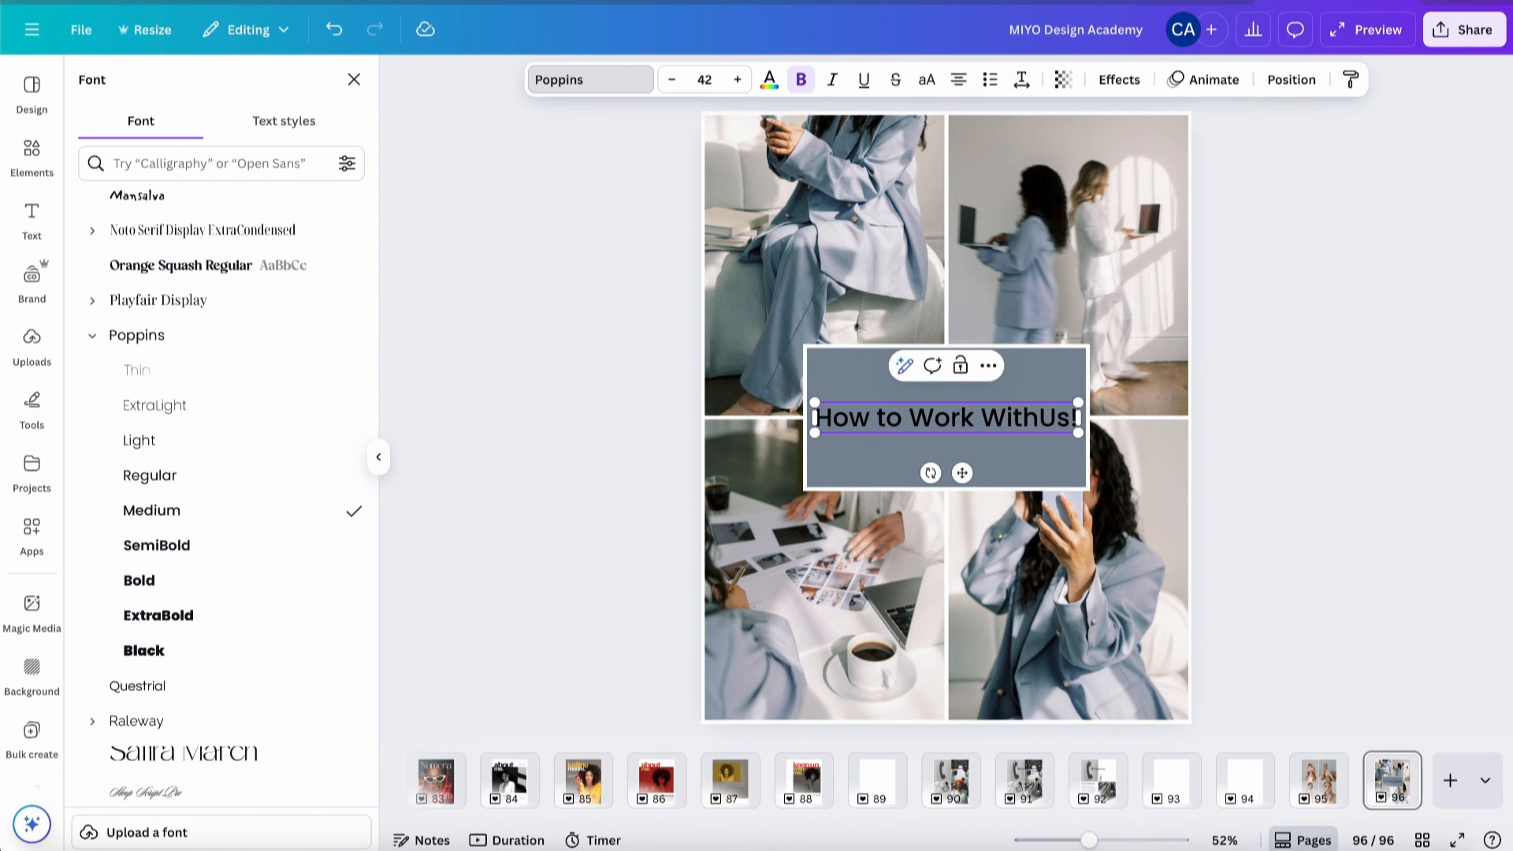
pyautogui.click(1030, 416)
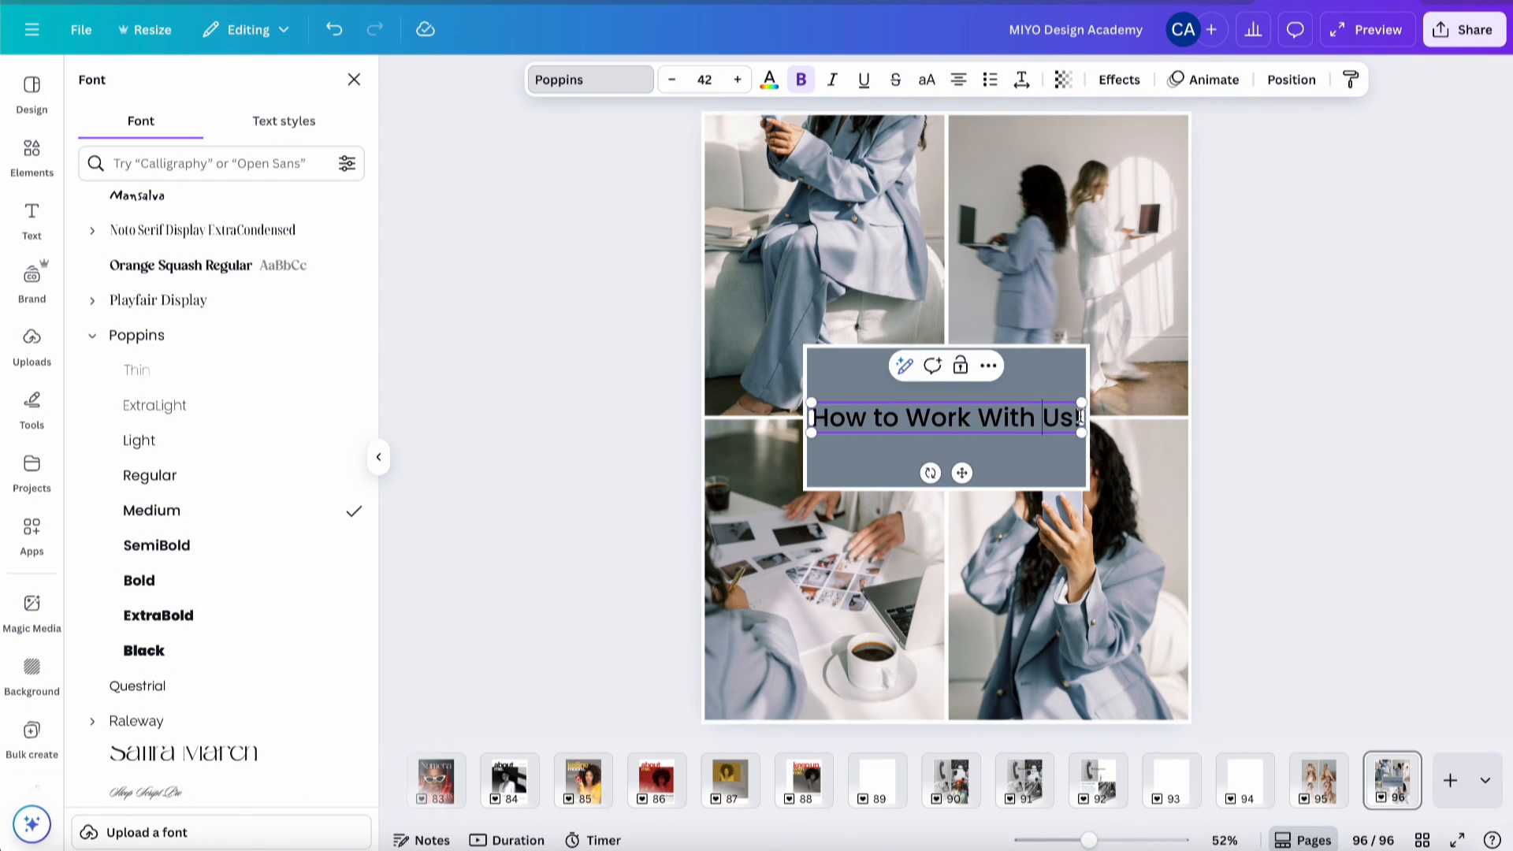
pyautogui.moveTo(1083, 419); pyautogui.dragTo(1082, 366)
pyautogui.click(1317, 387)
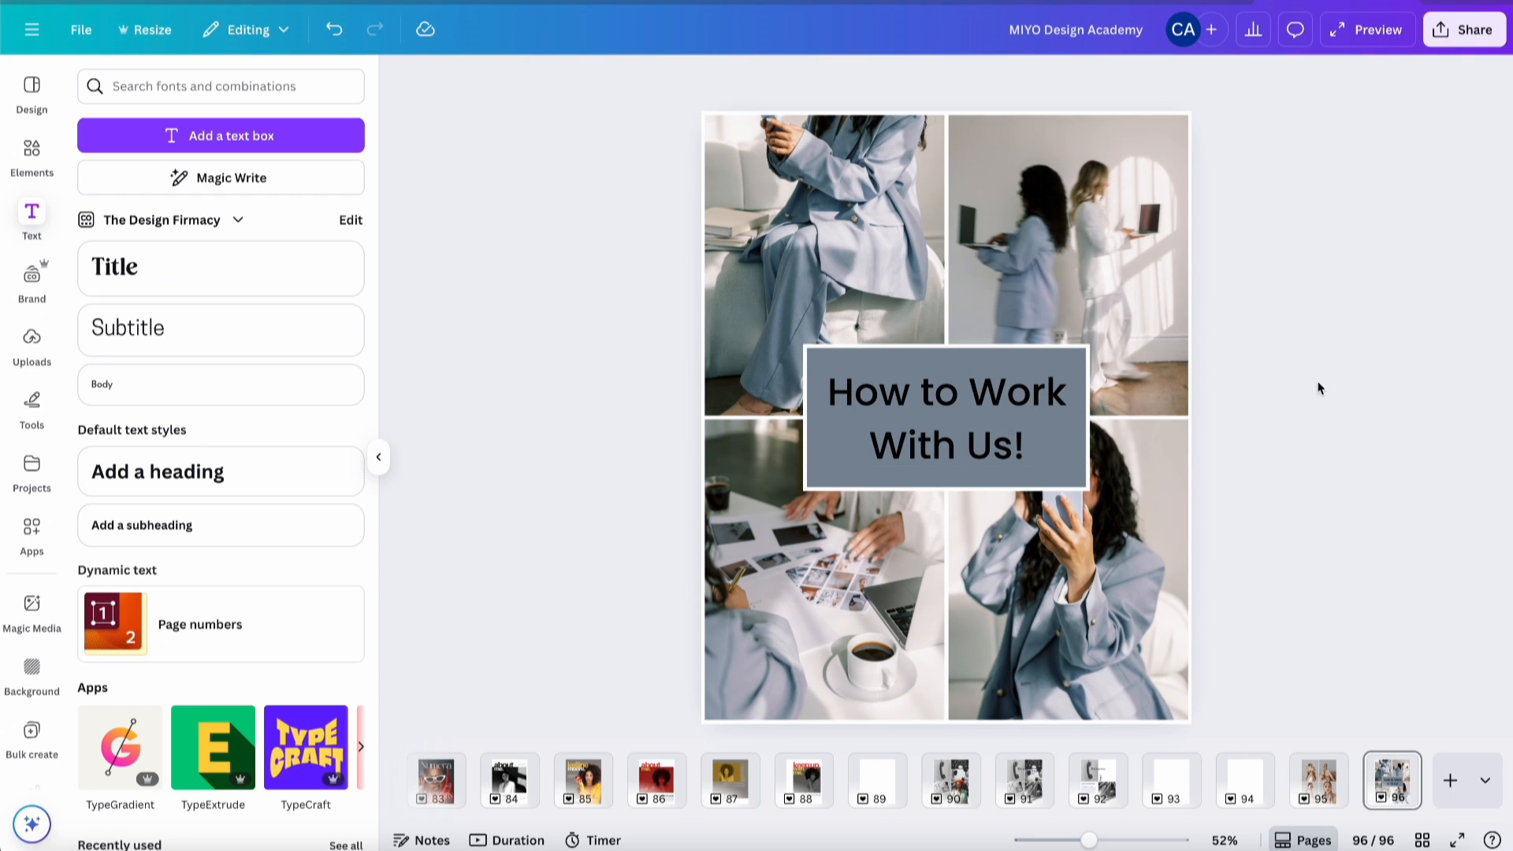
# - Convert the heading to uppercase and color it white
pyautogui.click(993, 435)
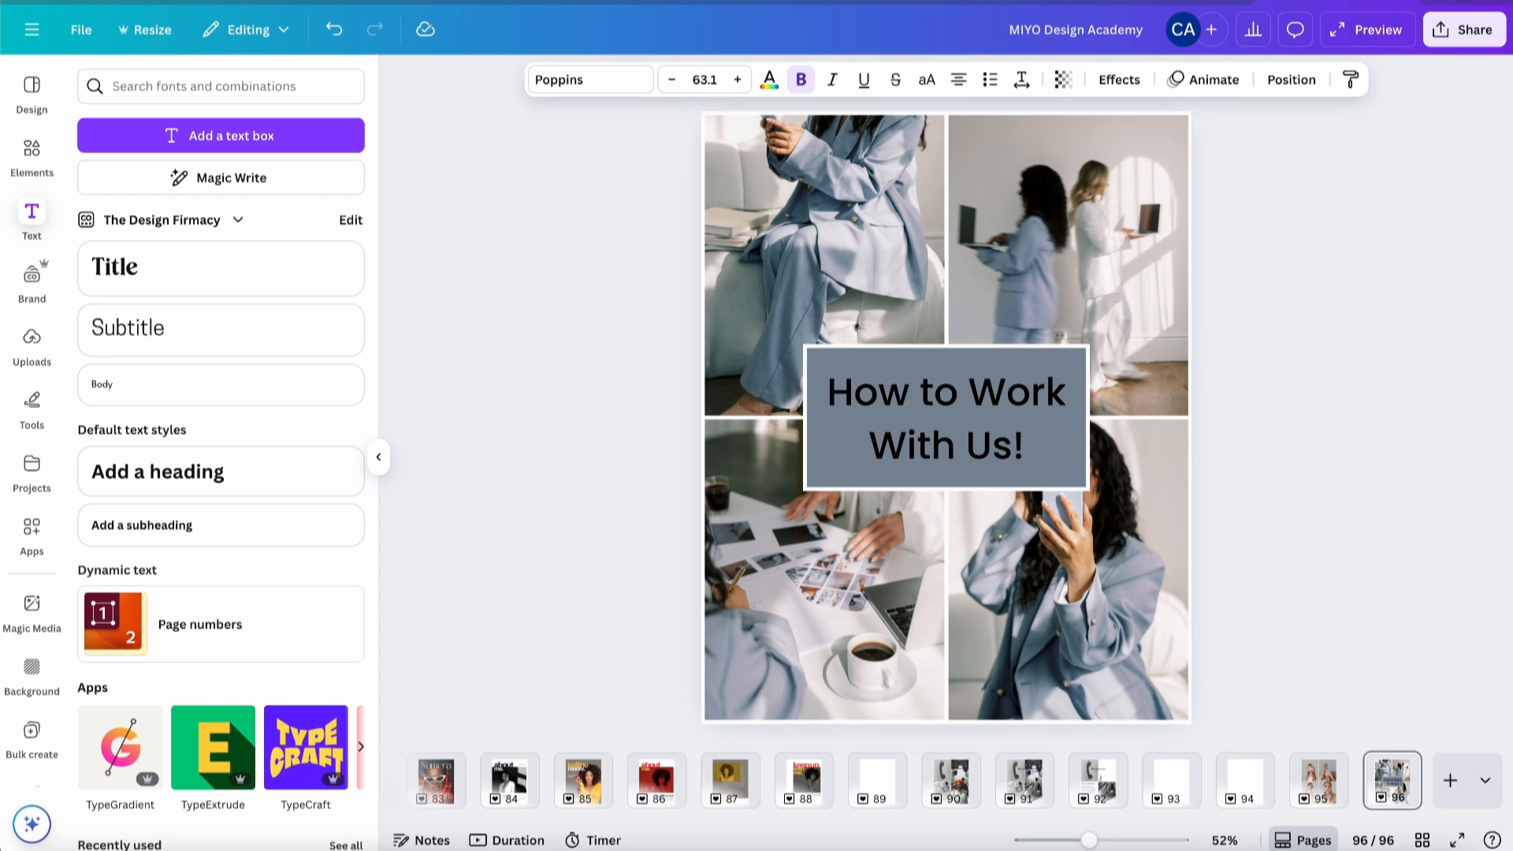
pyautogui.click(927, 79)
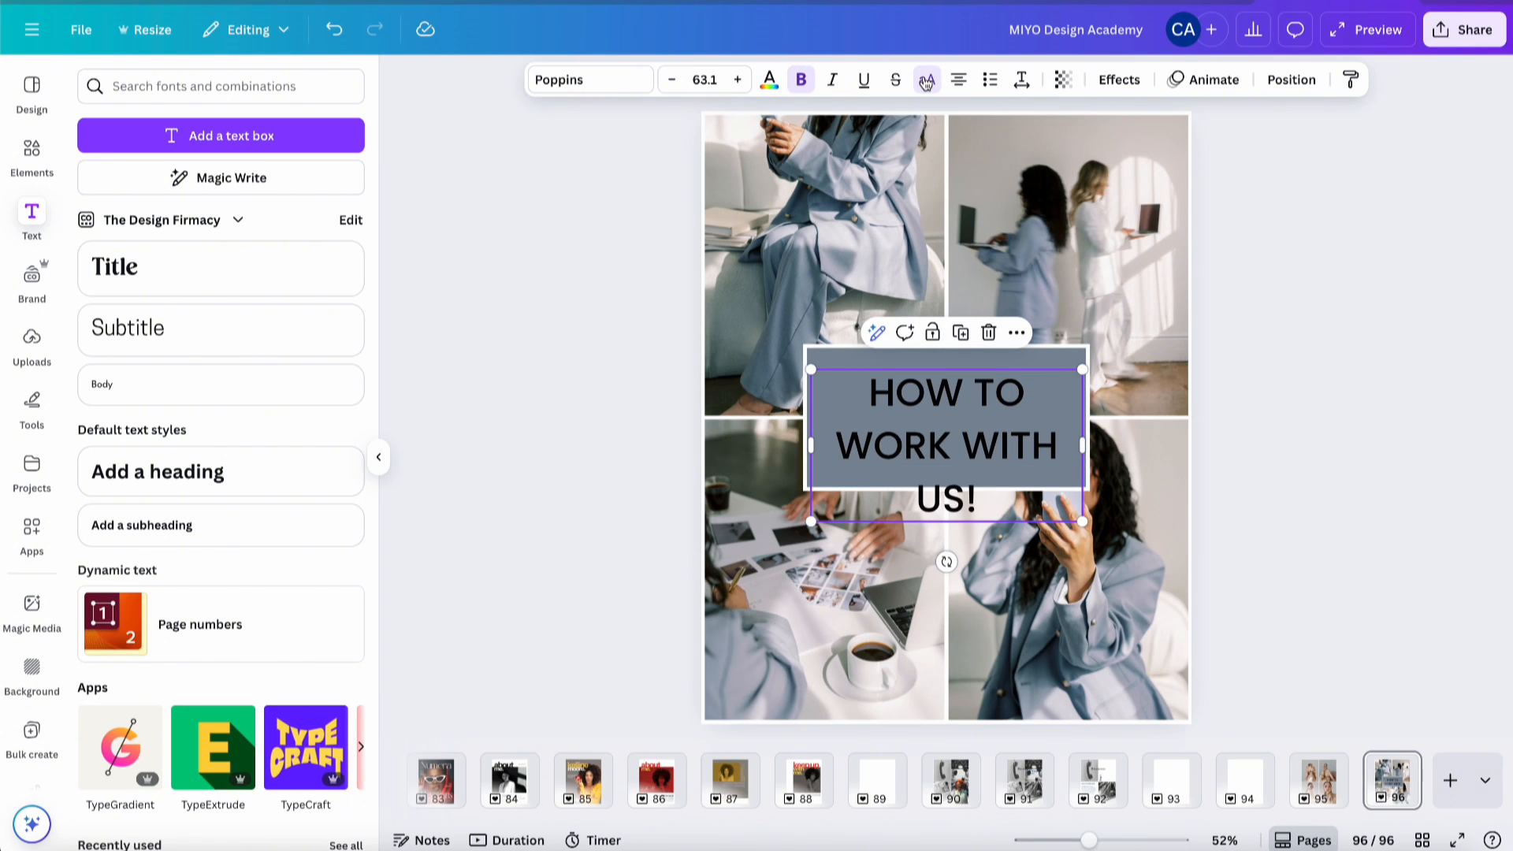
pyautogui.click(770, 80)
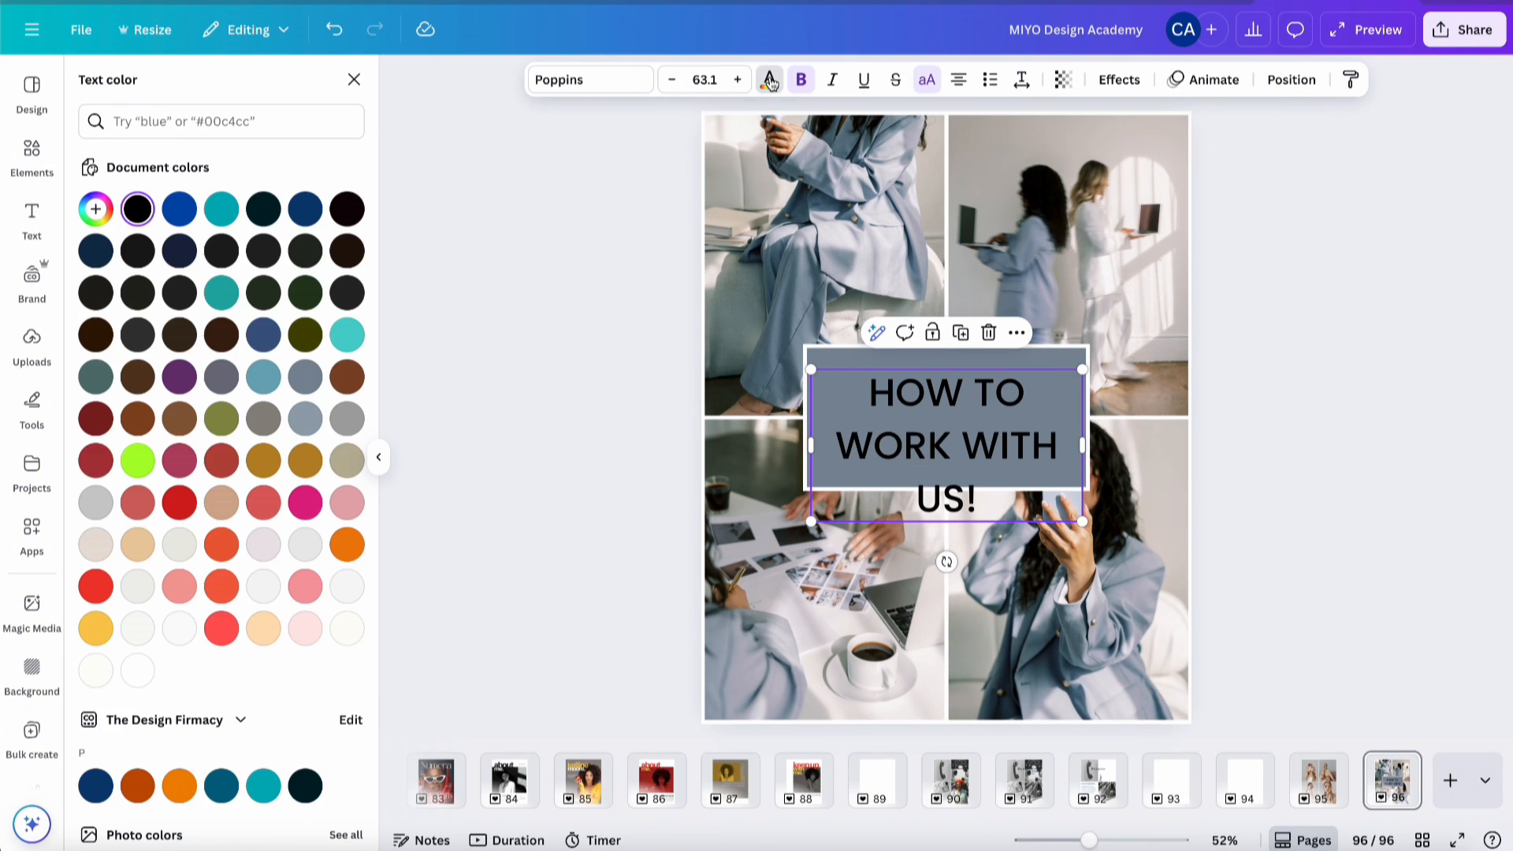
pyautogui.scroll(-3, 171, 702)
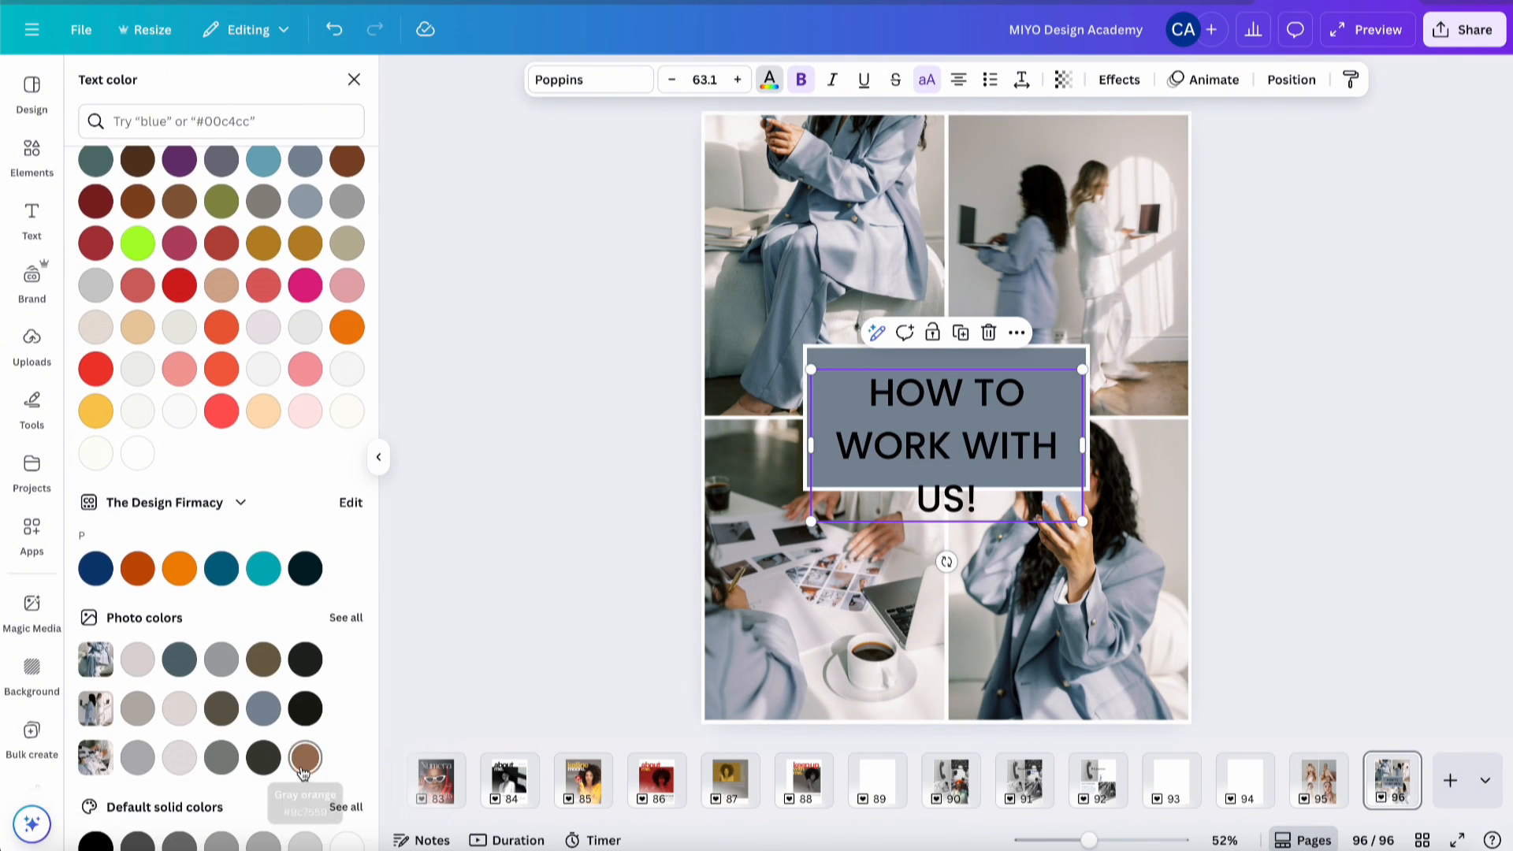
pyautogui.click(346, 828)
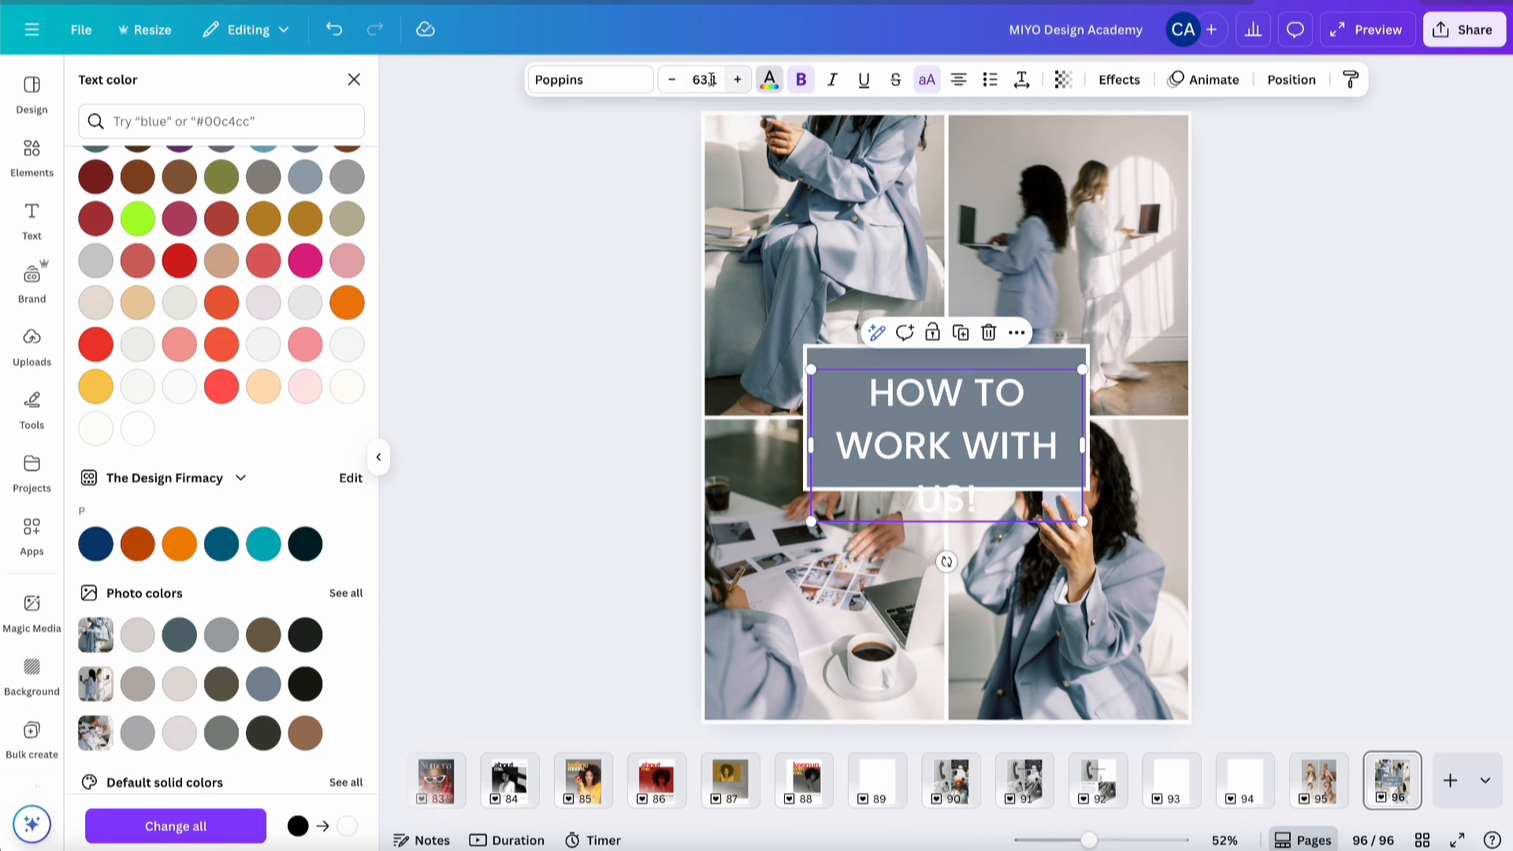
# - Reduce the heading's font size to 57.1 so it fits on two lines inside the rectangle
pyautogui.click(672, 84)
pyautogui.click(673, 82)
pyautogui.click(672, 82)
pyautogui.click(672, 82)
pyautogui.click(672, 82)
pyautogui.click(672, 82)
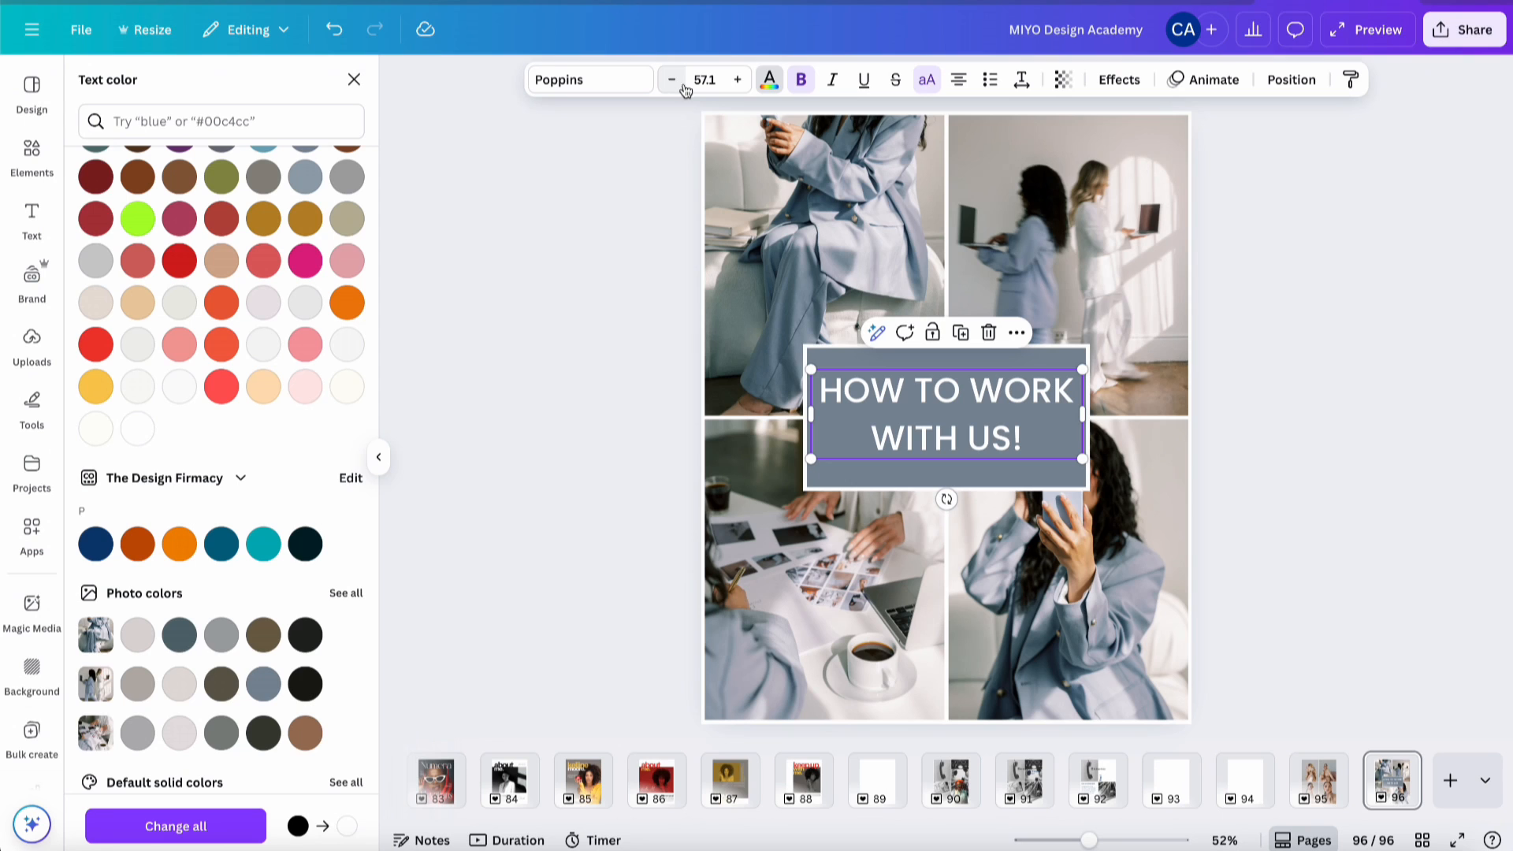
pyautogui.click(1265, 314)
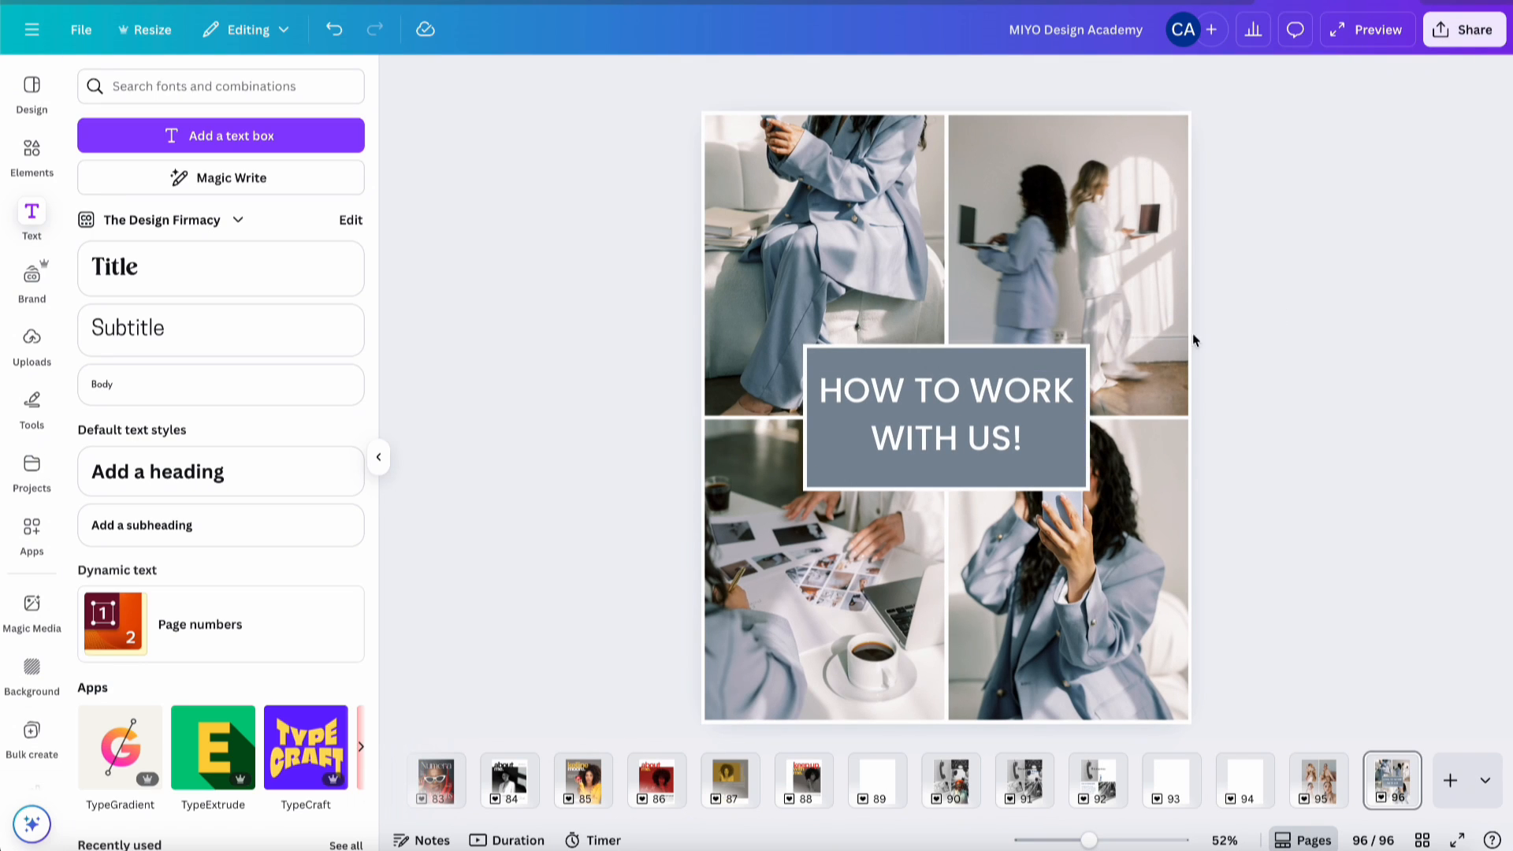
# - Move the heading slightly higher in the rectangle and duplicate it
pyautogui.click(919, 433)
pyautogui.moveTo(919, 433)
pyautogui.mouseDown()
pyautogui.moveTo(925, 411)
pyautogui.moveTo(938, 437)
pyautogui.mouseUp()
pyautogui.click(960, 323)
pyautogui.doubleClick(932, 453)
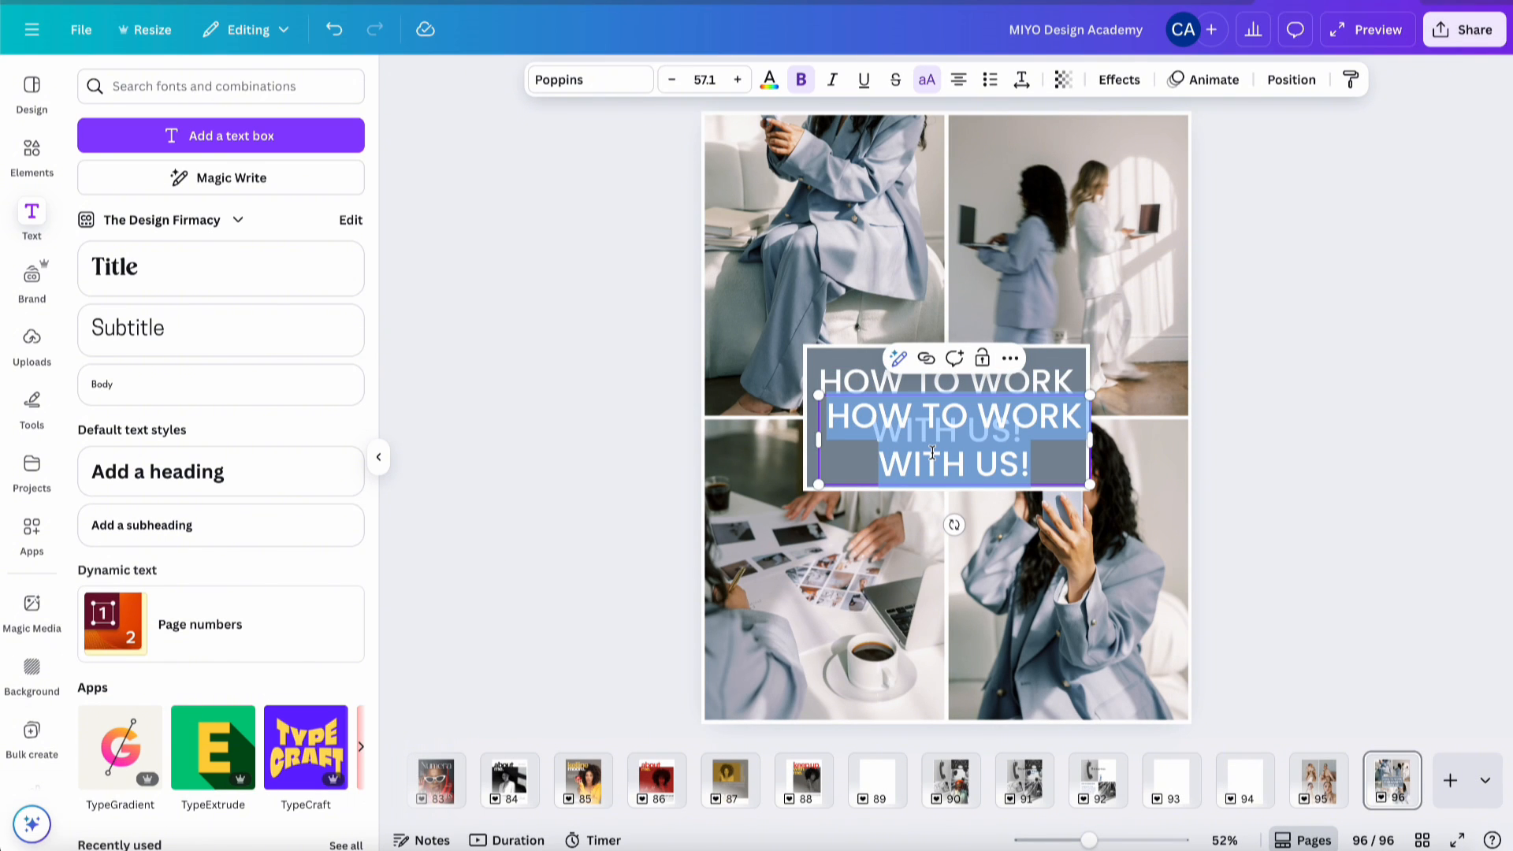
pyautogui.press('BackSpace')
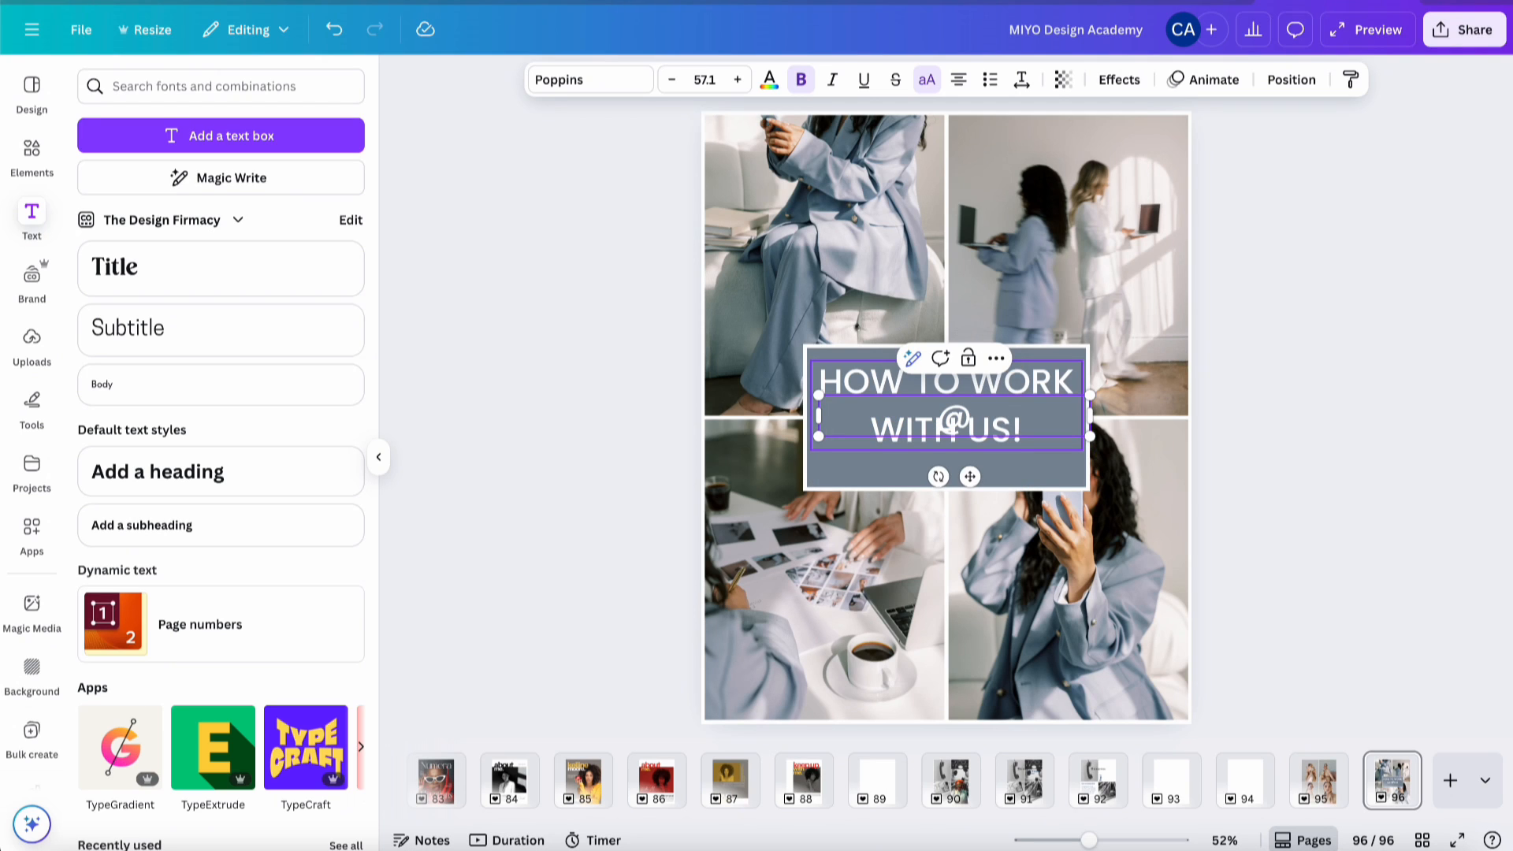
pyautogui.write('@MODER')
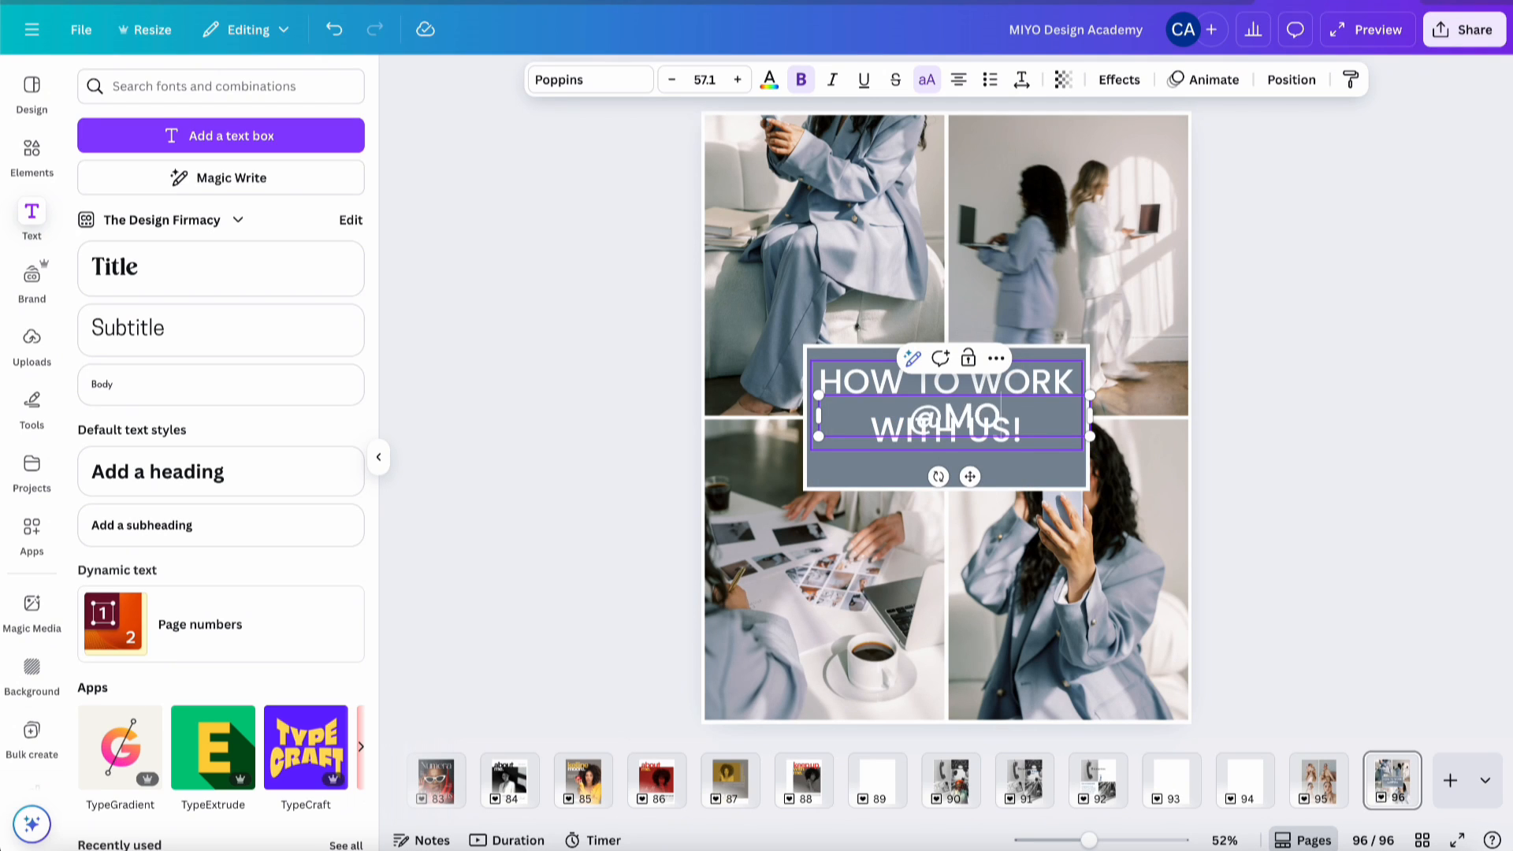
pyautogui.write('NP')
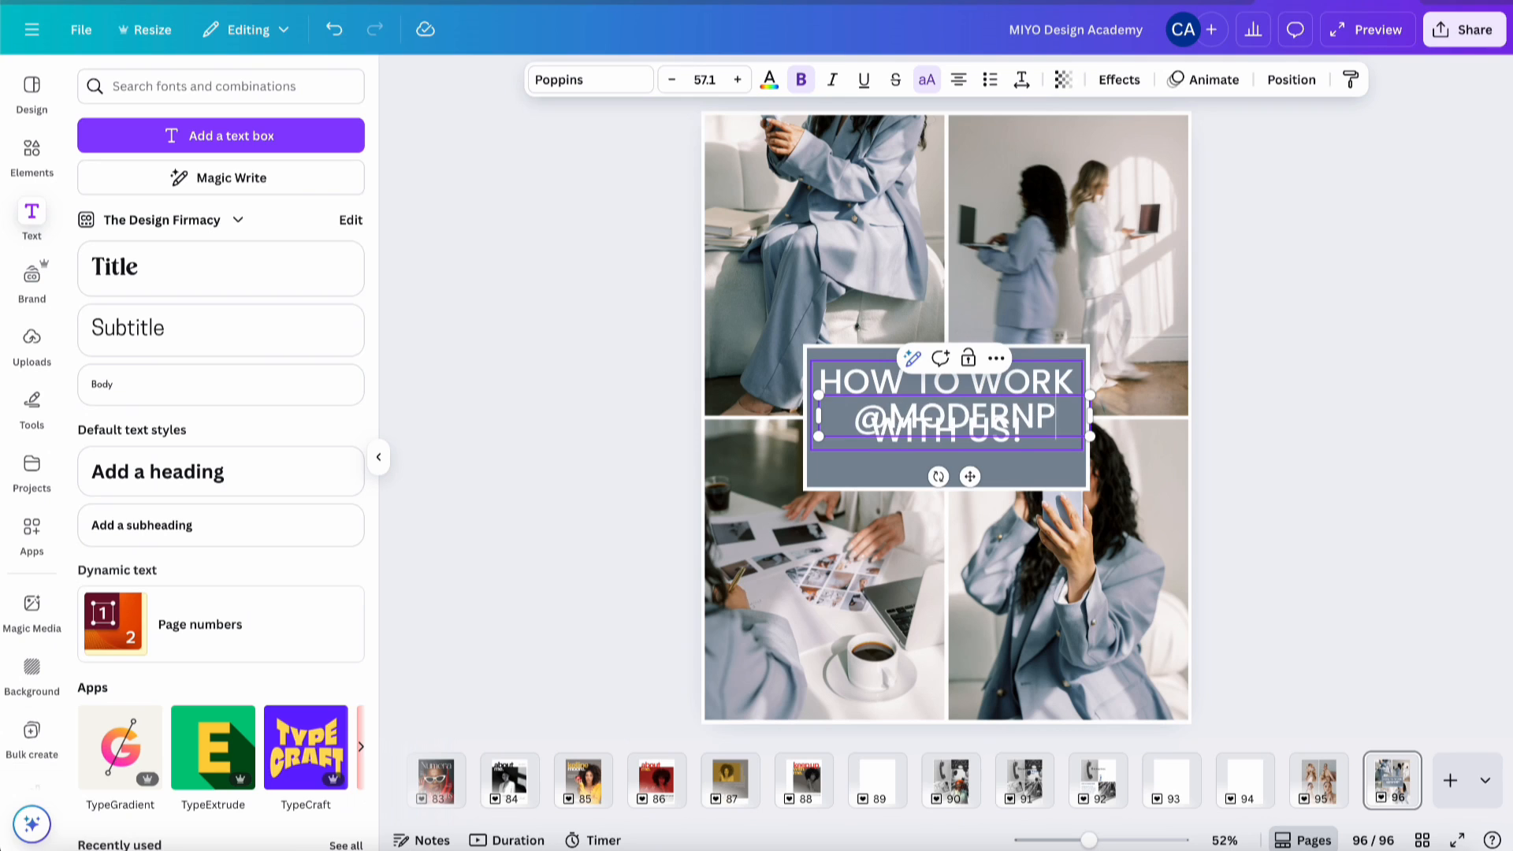
pyautogui.write('HOTOGRAPHY')
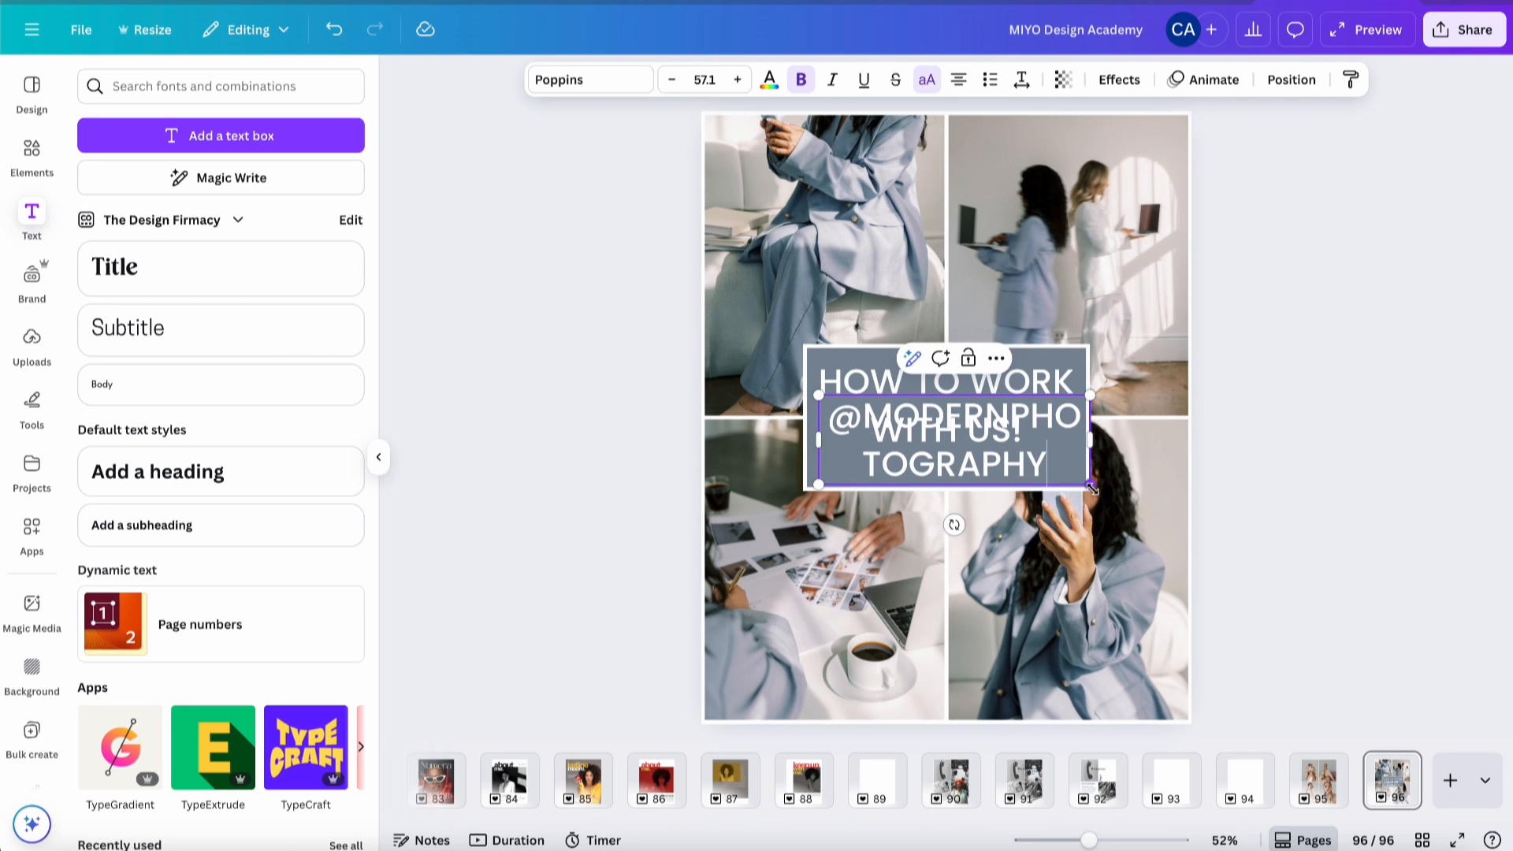
pyautogui.moveTo(1089, 484); pyautogui.dragTo(1063, 408)
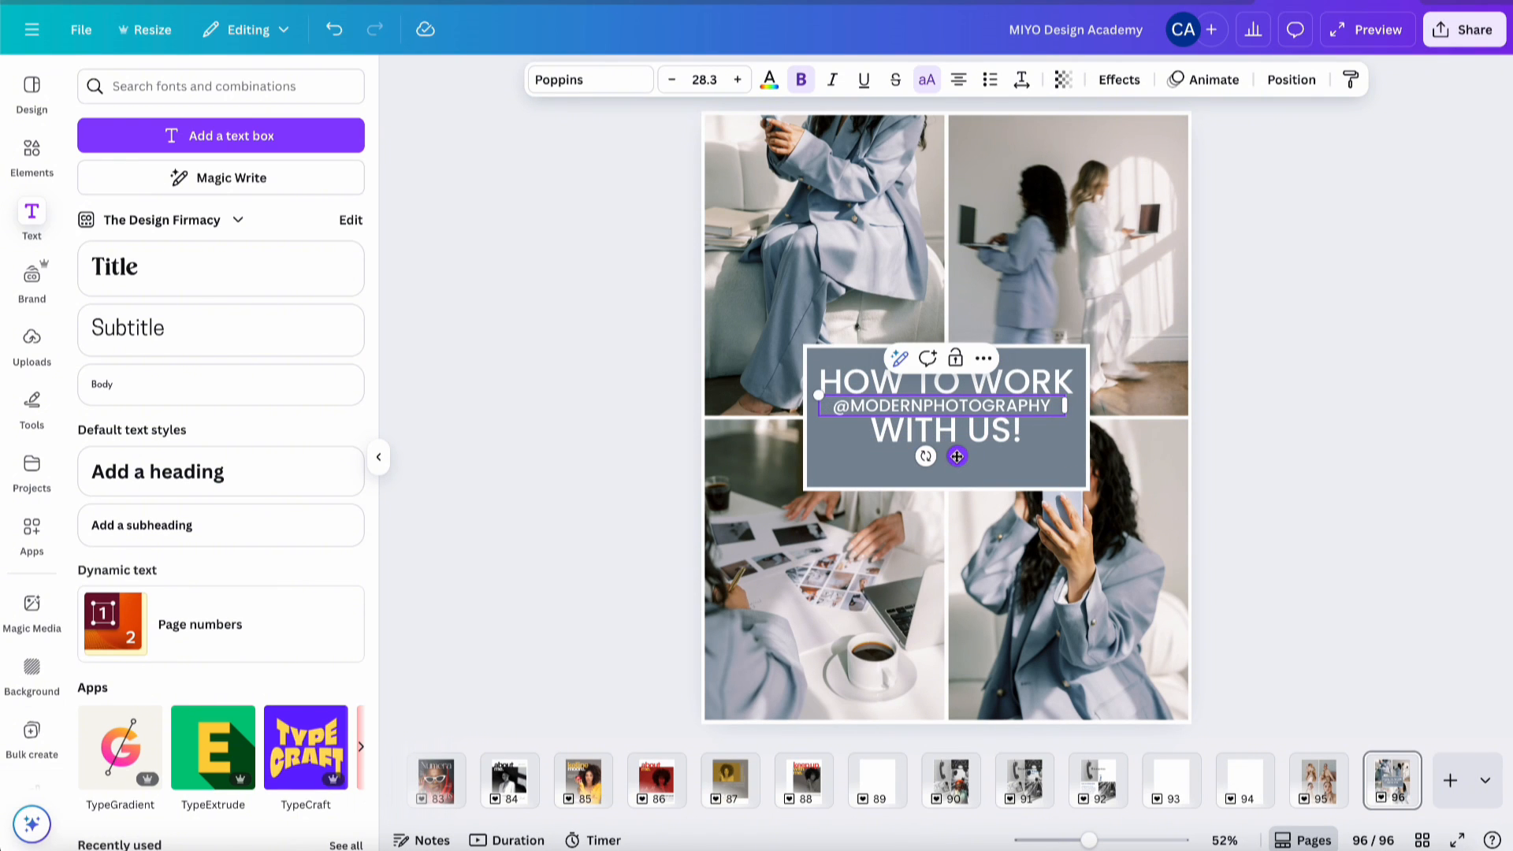
pyautogui.moveTo(957, 456); pyautogui.dragTo(962, 510)
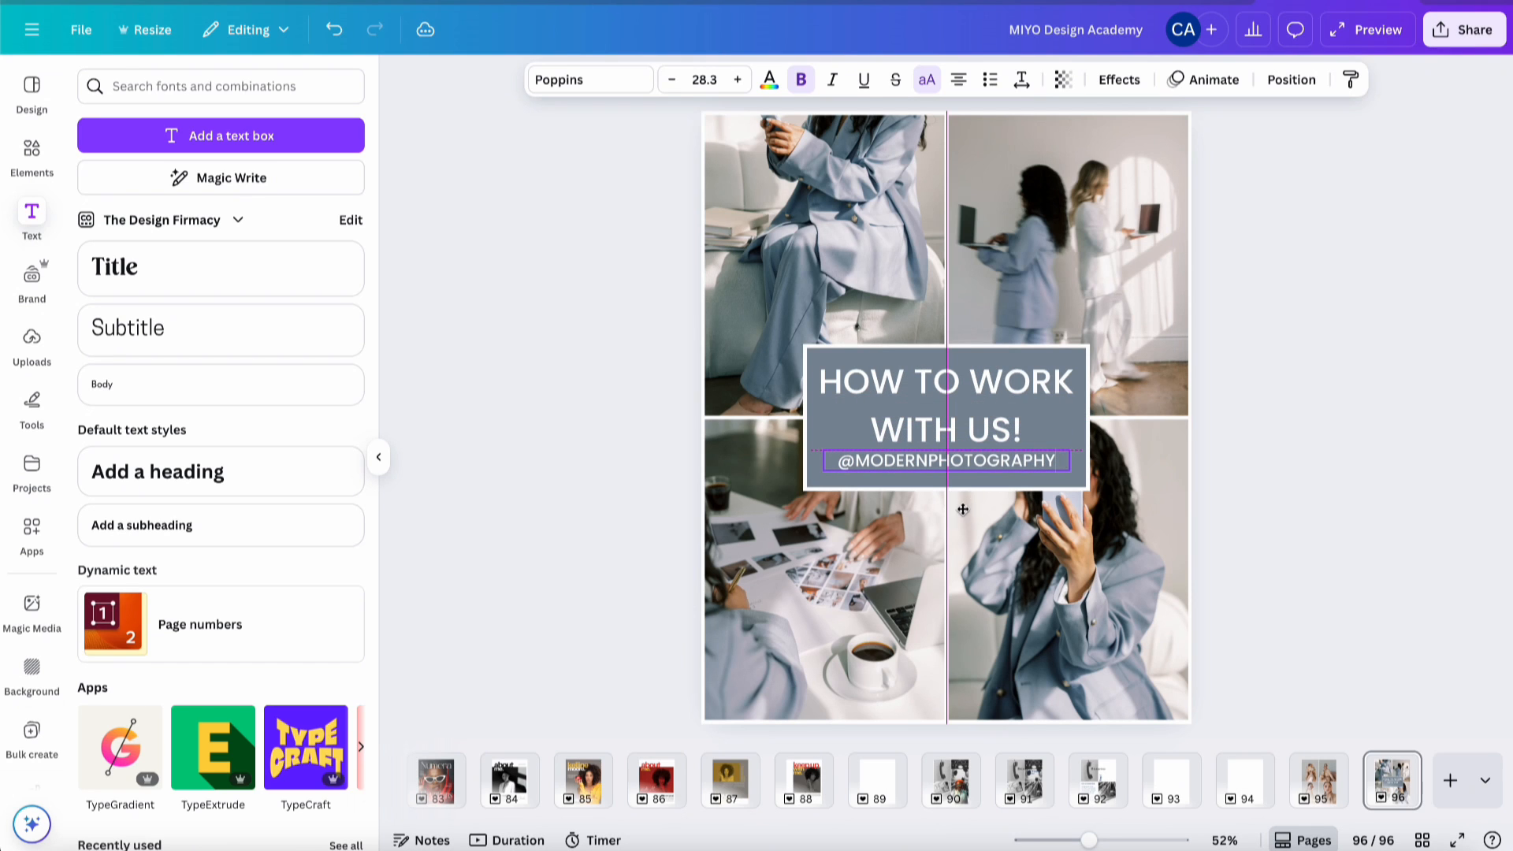
# - Set the line spacing of the "HOW TO WORK WITH US!" heading to 1
pyautogui.click(1013, 390)
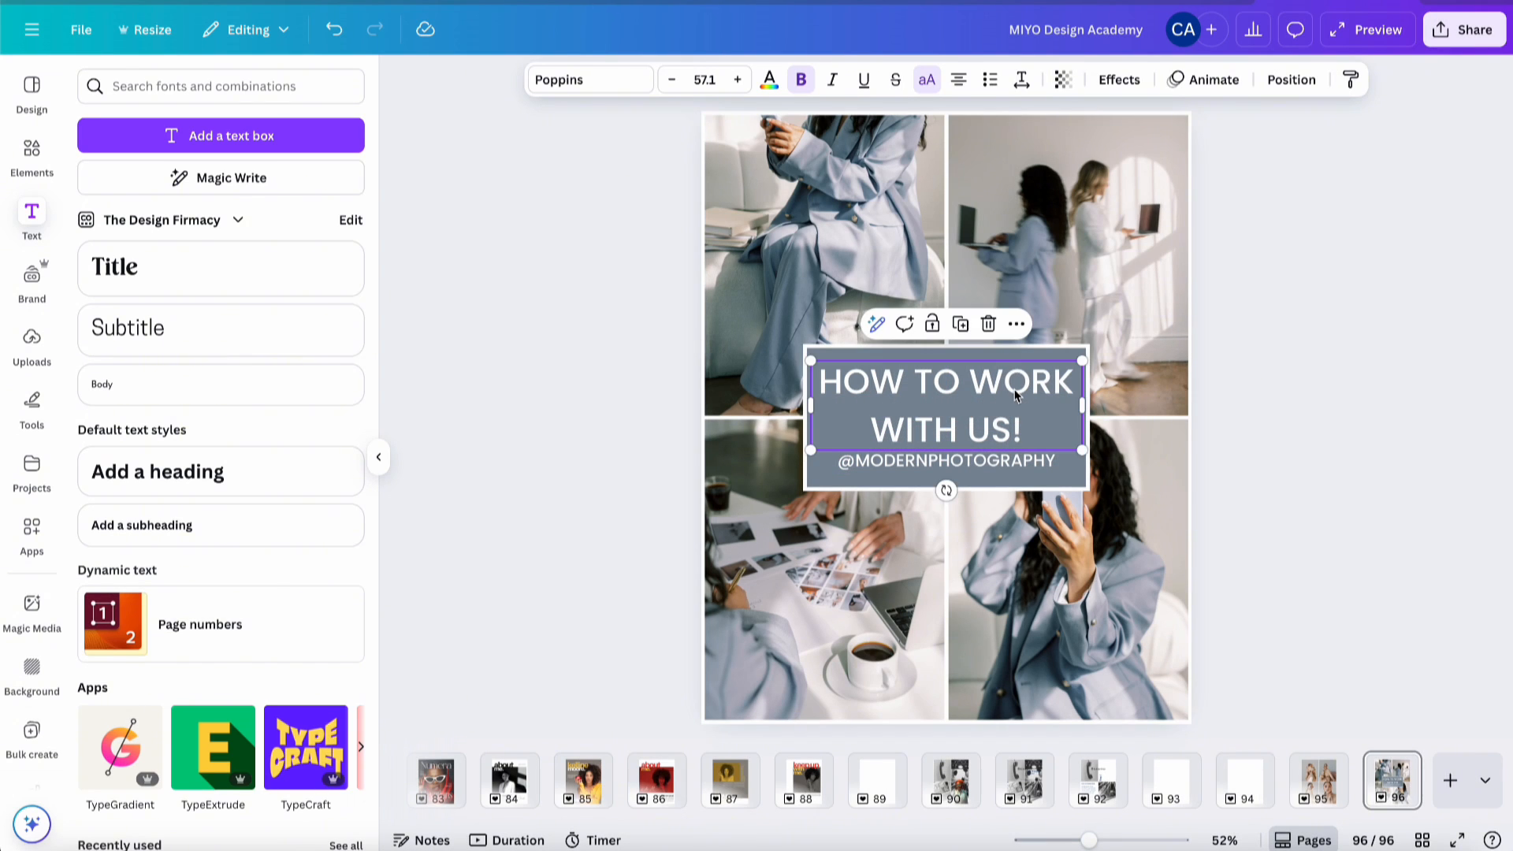
pyautogui.click(1020, 82)
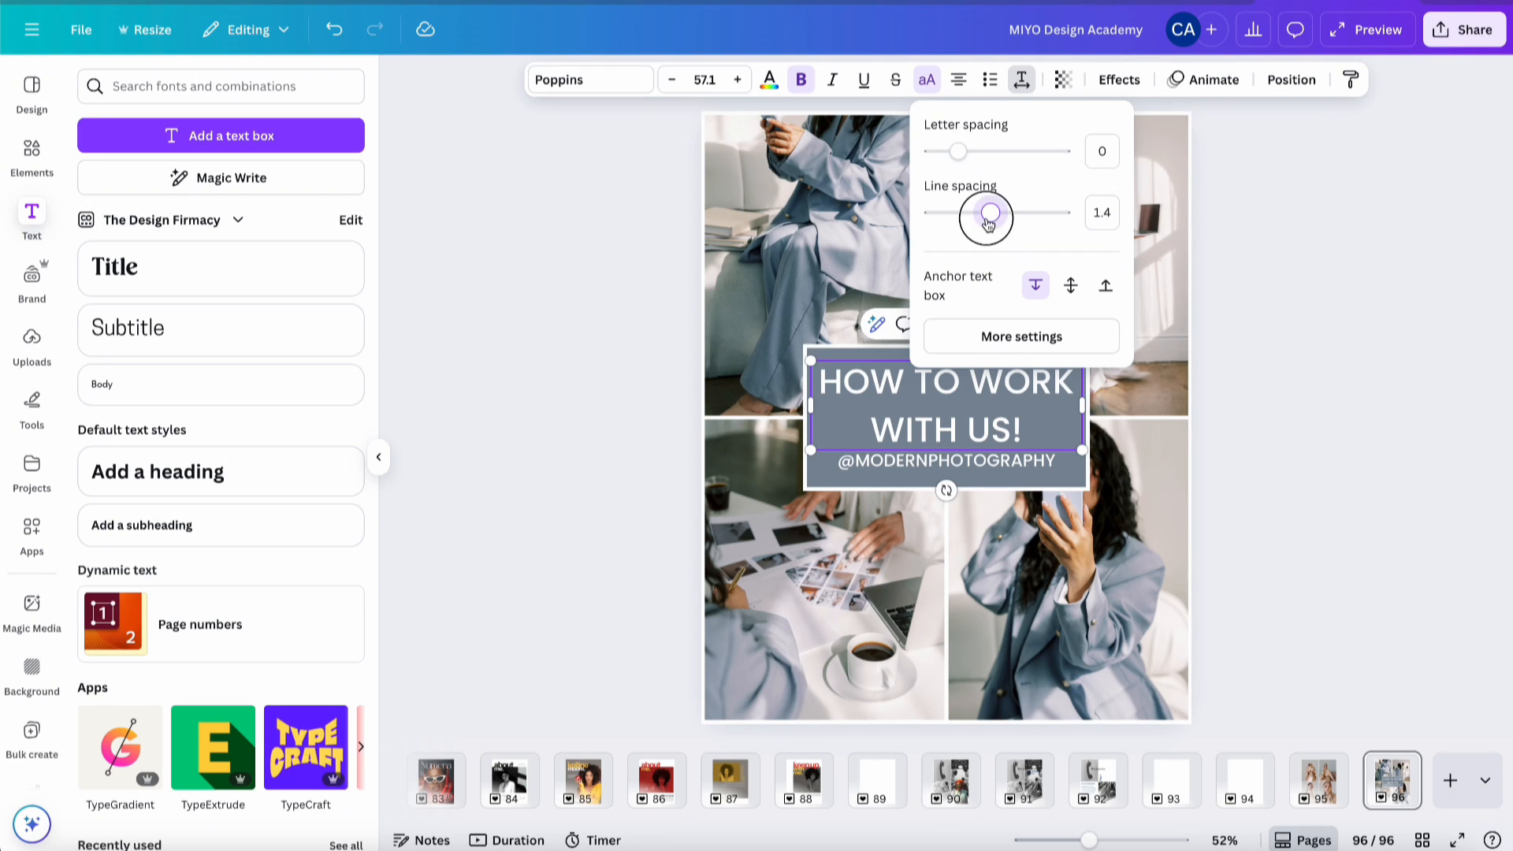
pyautogui.moveTo(988, 223); pyautogui.dragTo(966, 215)
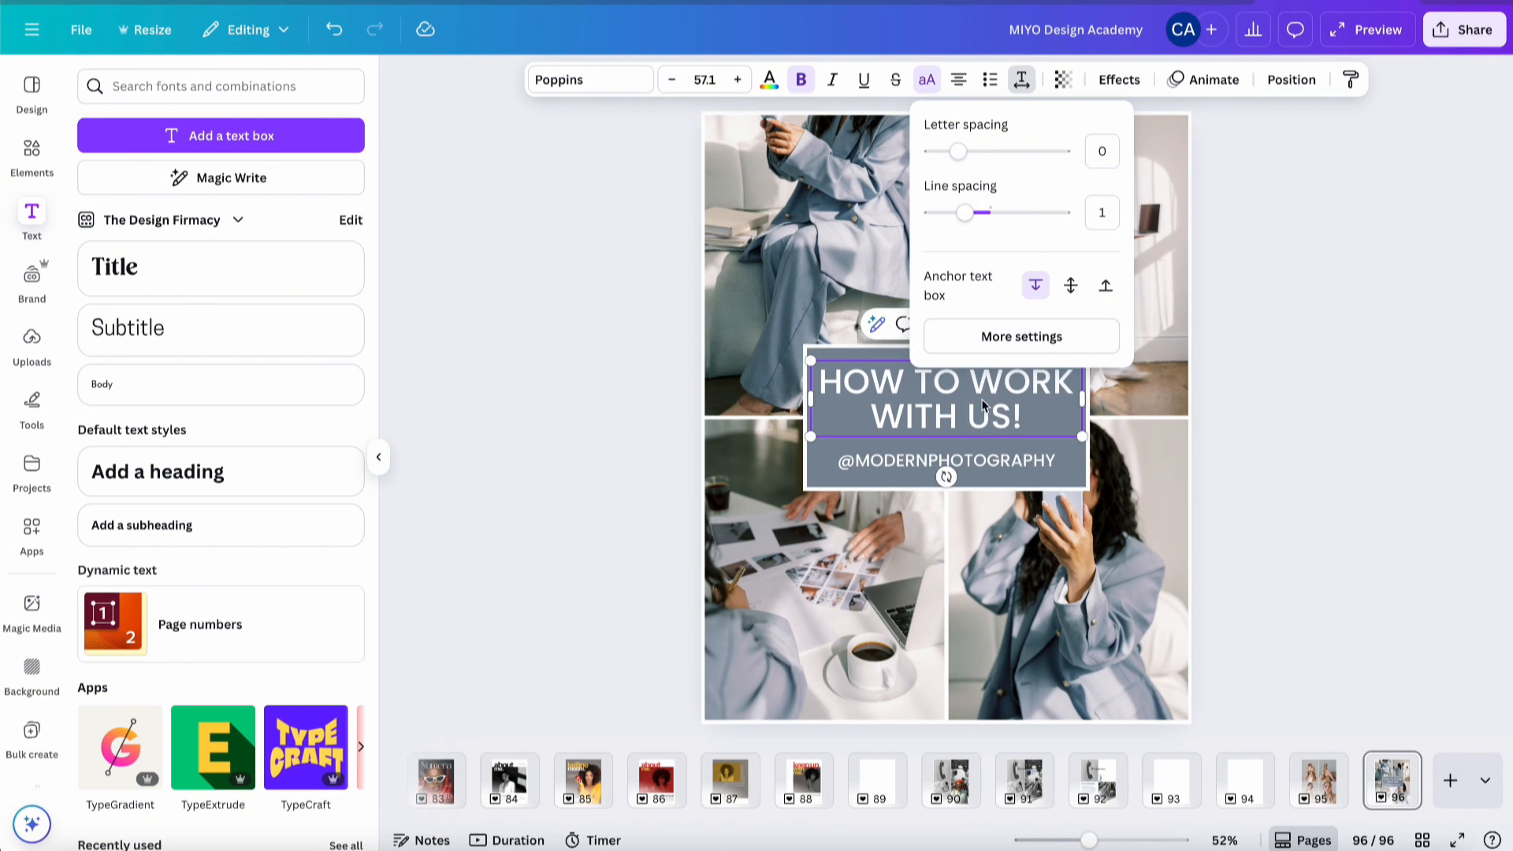
# - Move the handle line slightly up and the heading slightly down to balance the text within the rectangle
pyautogui.click(985, 461)
pyautogui.moveTo(985, 461); pyautogui.dragTo(975, 459)
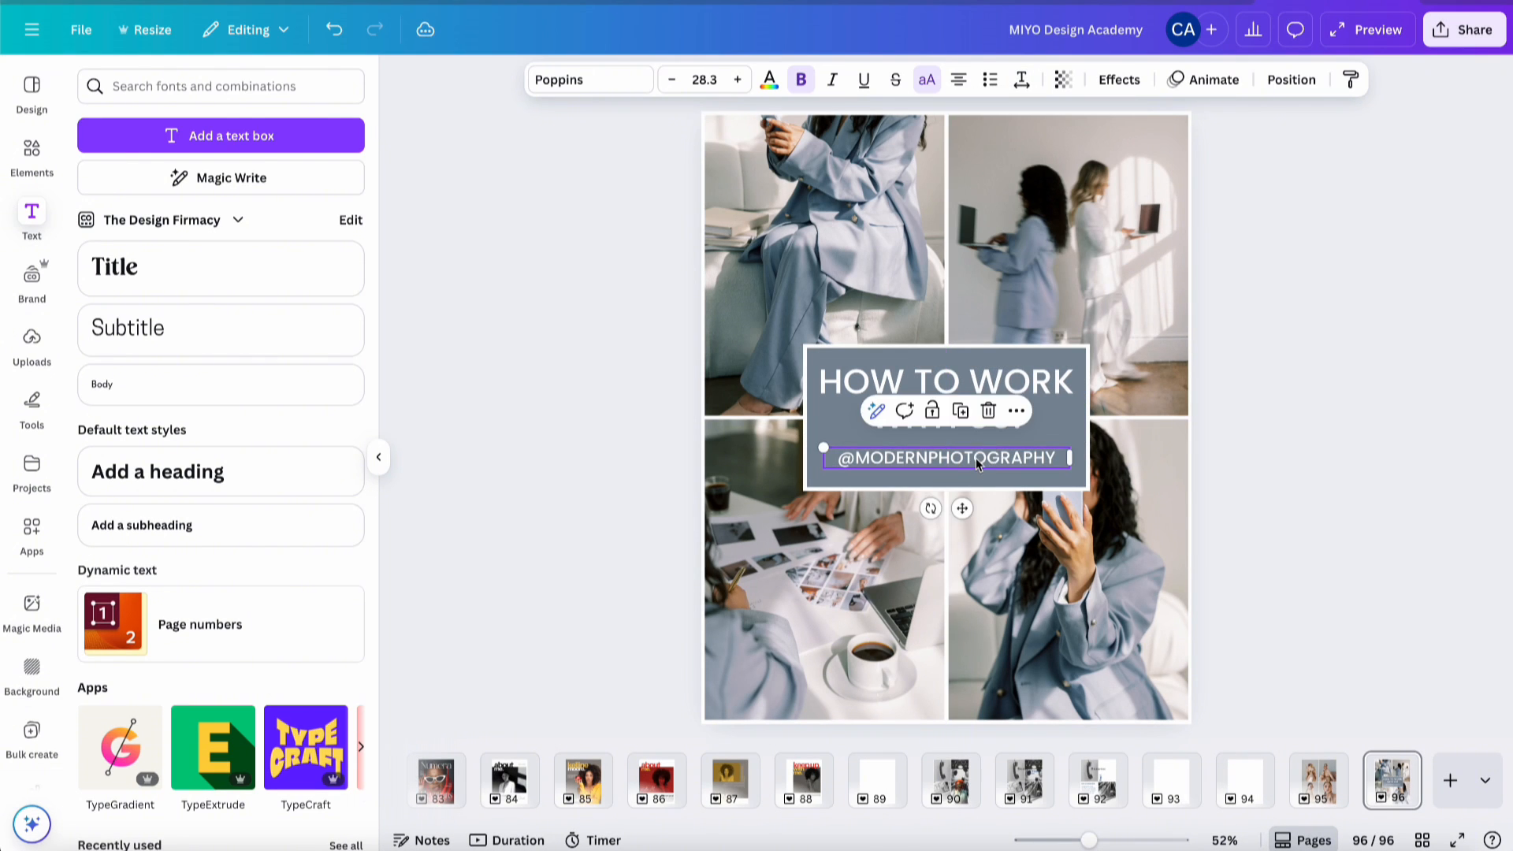
pyautogui.click(1009, 391)
pyautogui.moveTo(1009, 392); pyautogui.dragTo(1010, 397)
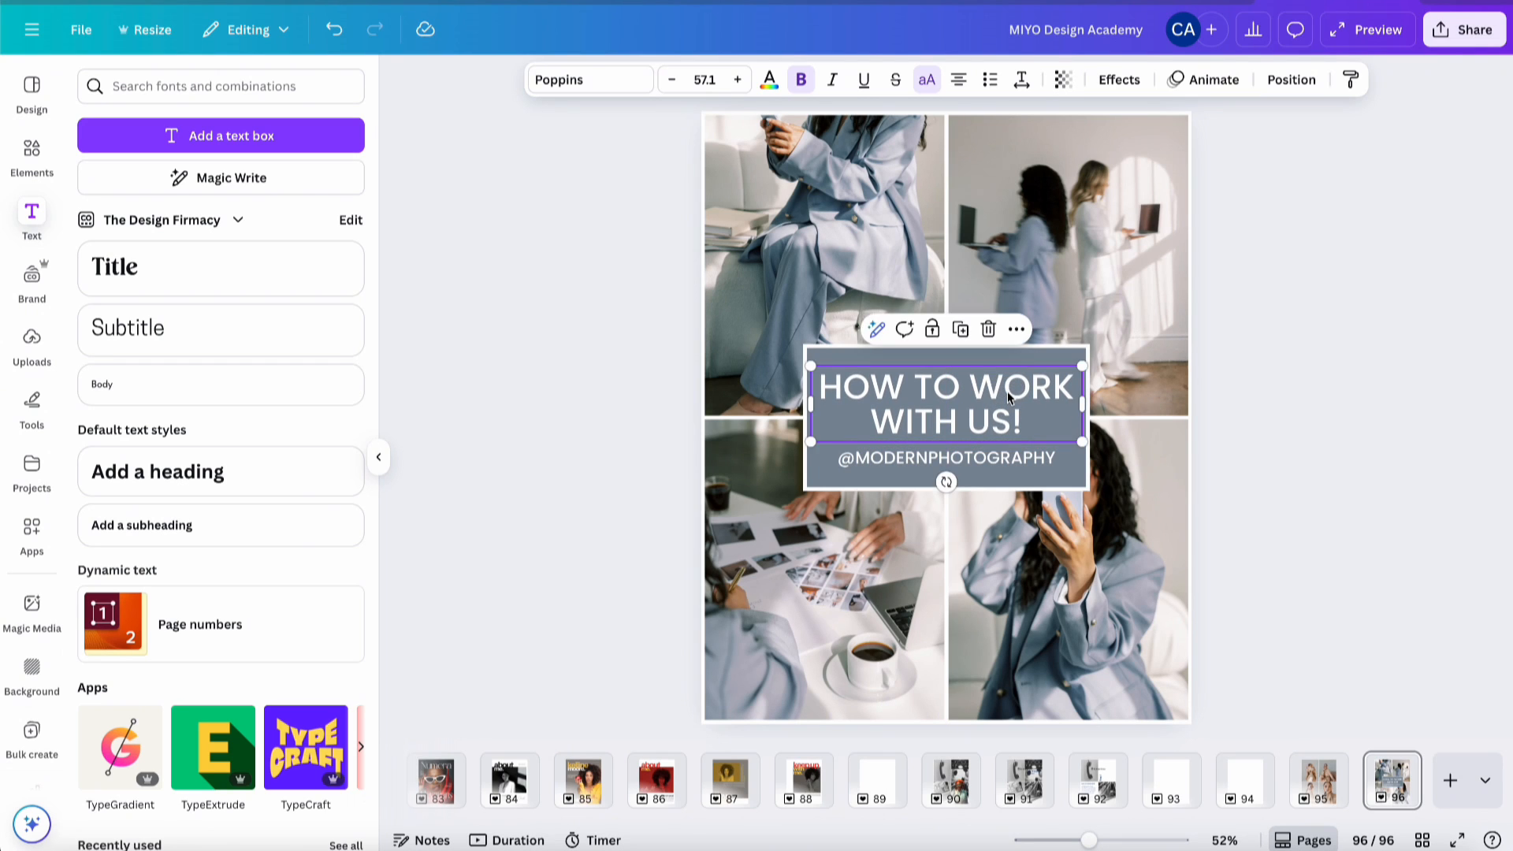
pyautogui.press('Down')
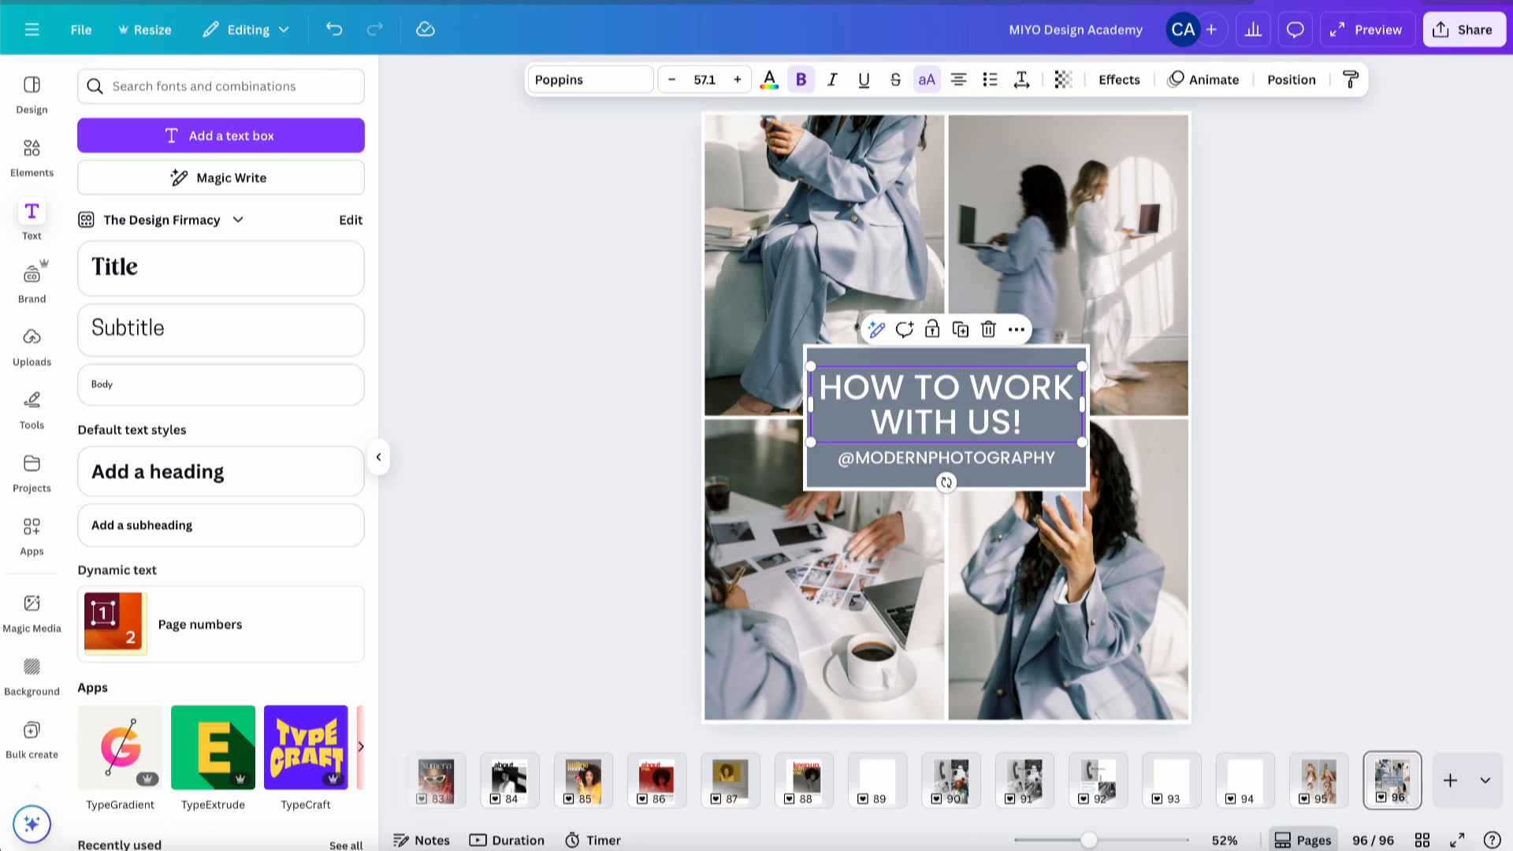
# - Duplicate the finished four-photo grid page 96
pyautogui.click(1332, 348)
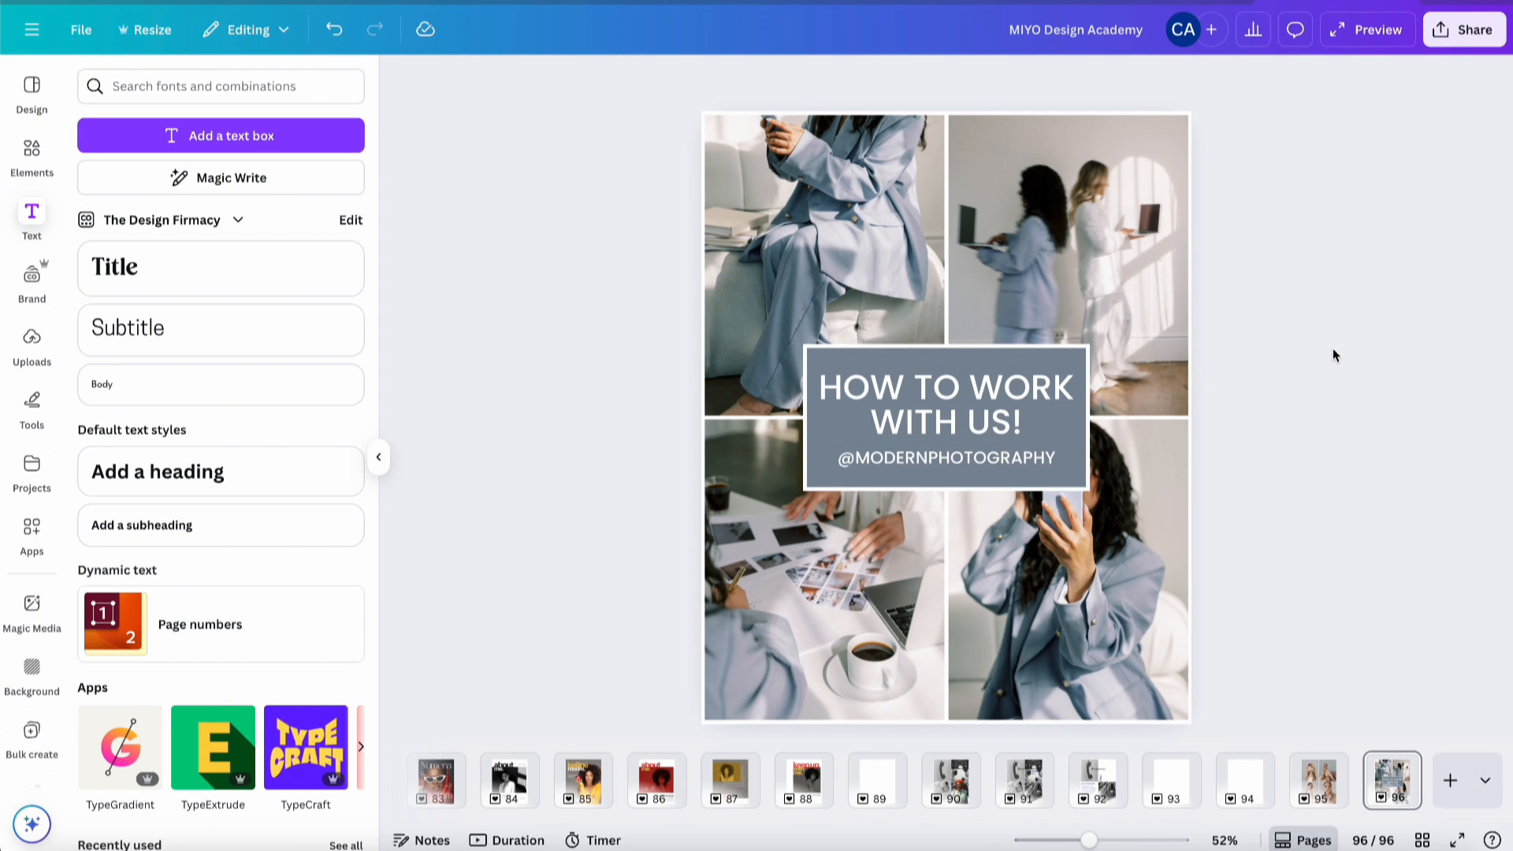
pyautogui.click(1397, 795)
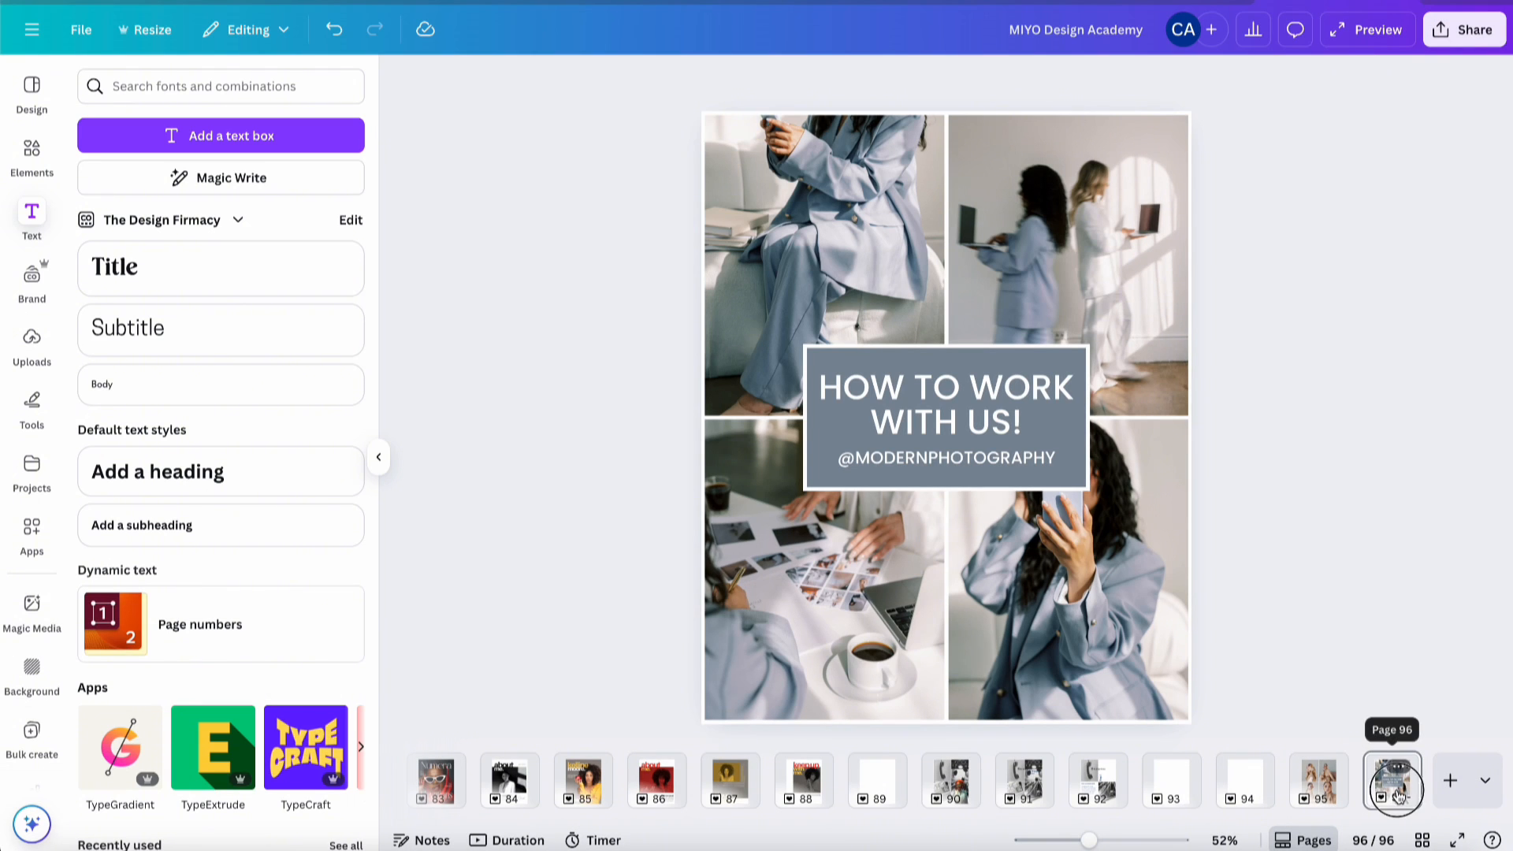
pyautogui.hotkey('ctrl', 'd')
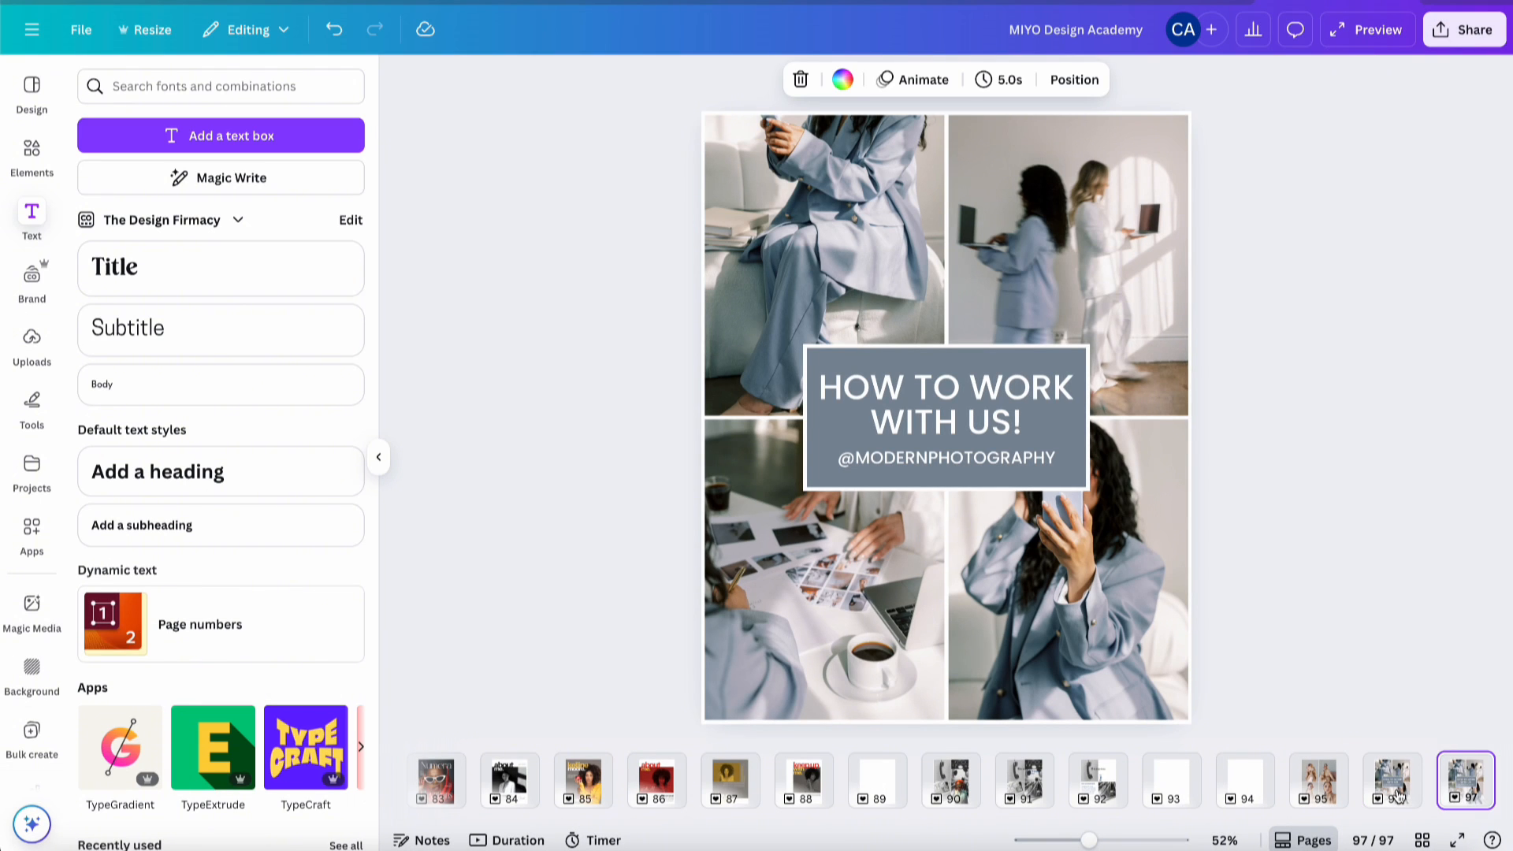
# - Replace the photo in the upper-left grid cell of the duplicated page with a solid white fill
pyautogui.click(786, 205)
pyautogui.click(887, 80)
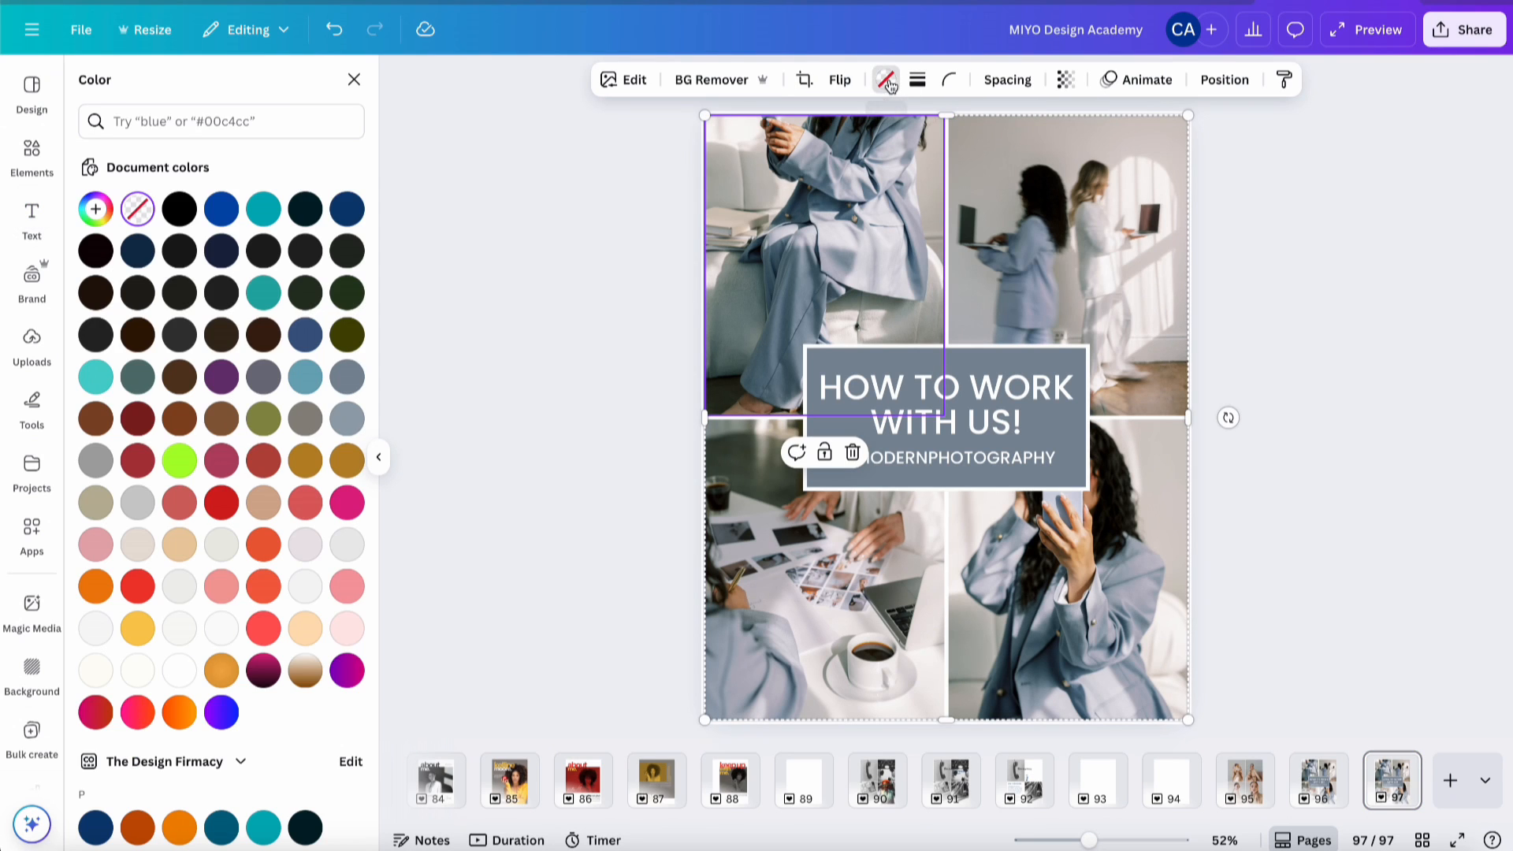
pyautogui.click(179, 672)
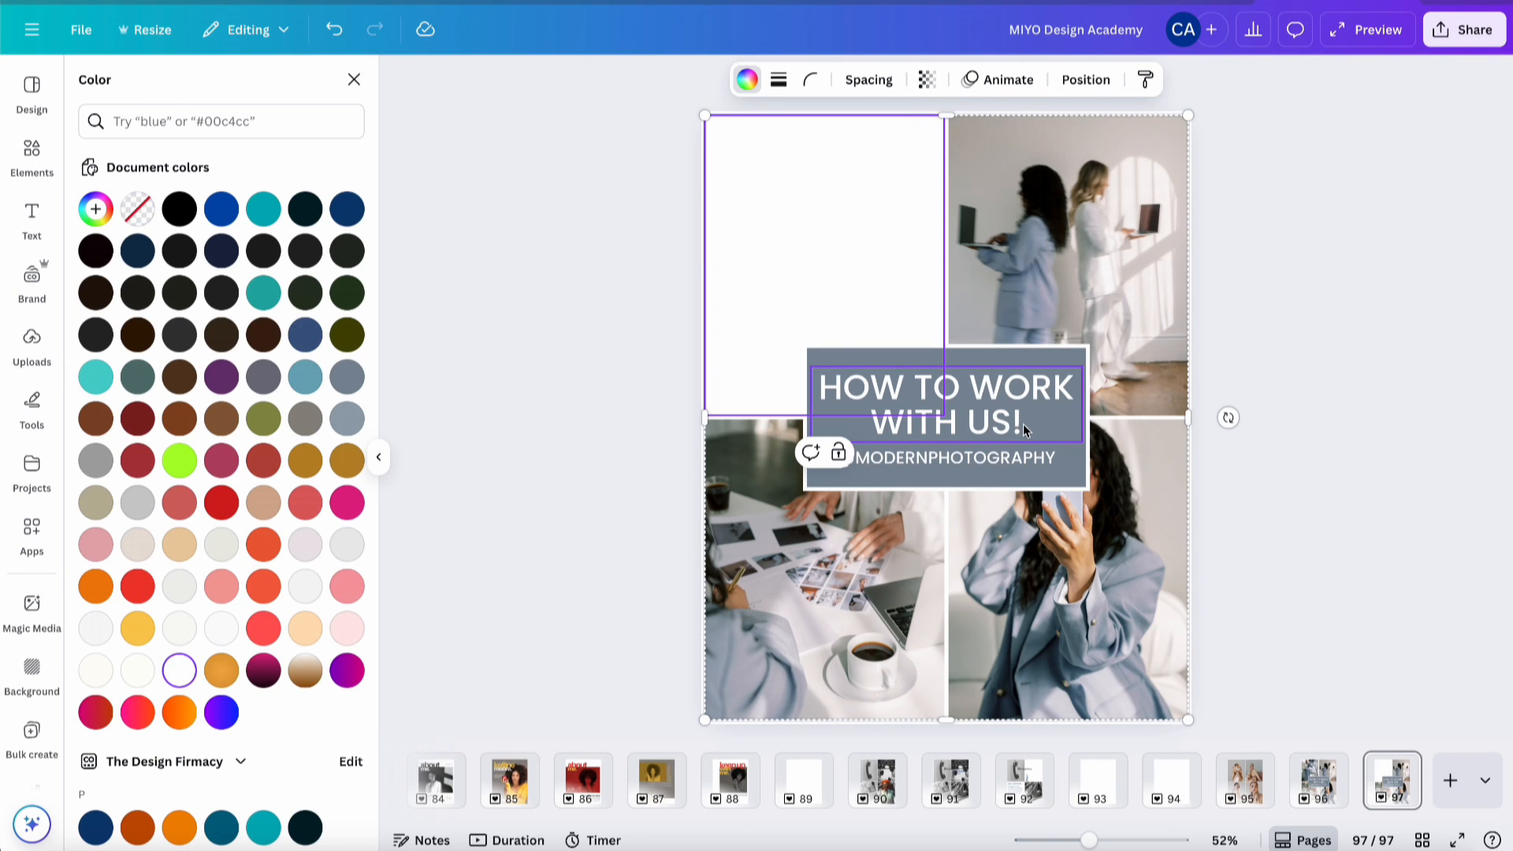
# - Scale down the rectangle together with its heading and handle, placing them near the top of the white grid cell
pyautogui.click(1073, 458)
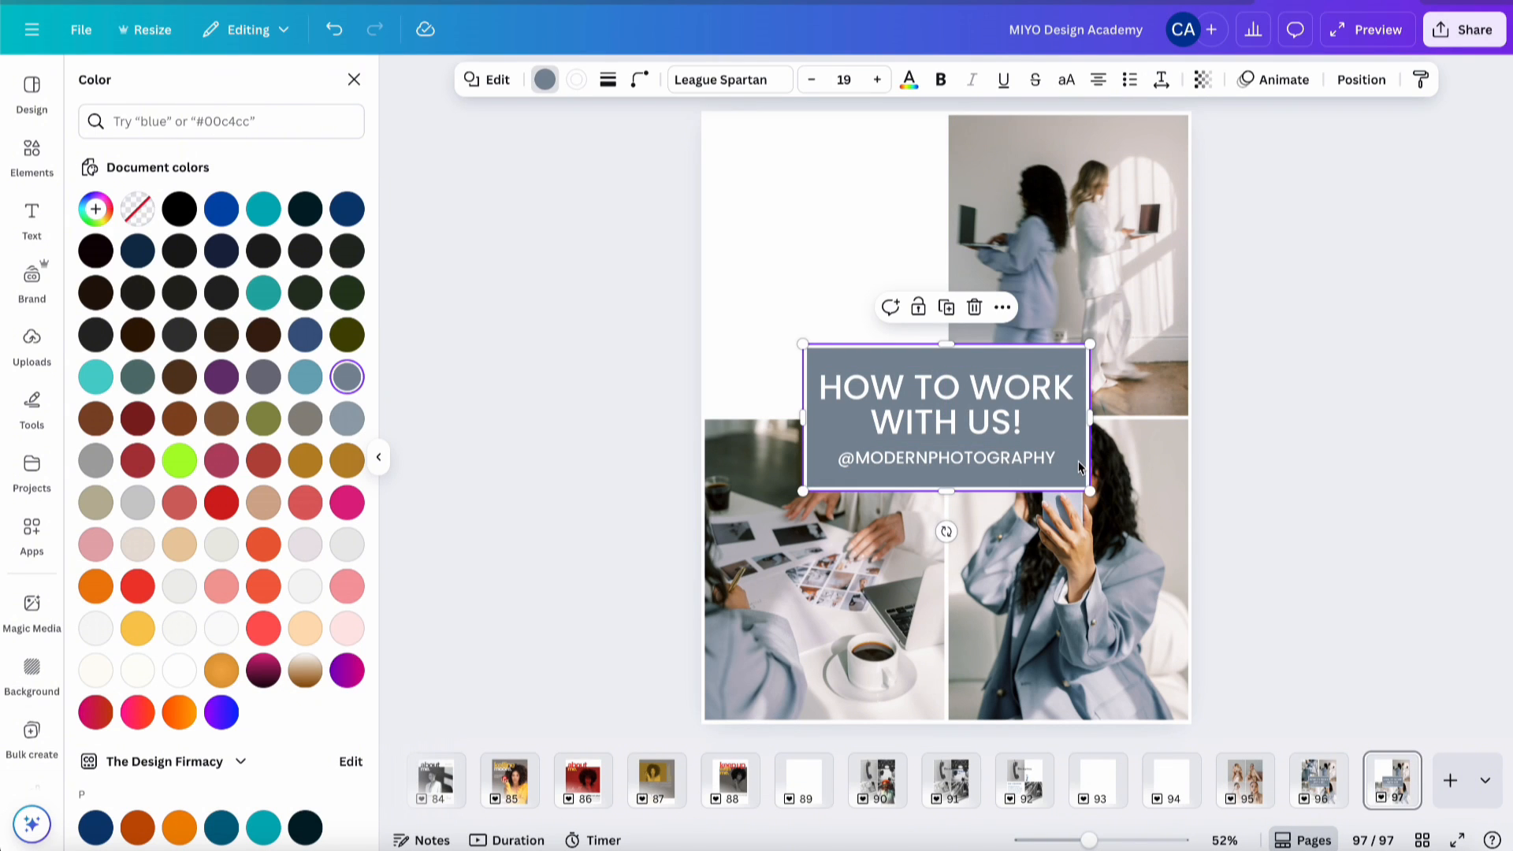
pyautogui.click(1035, 456)
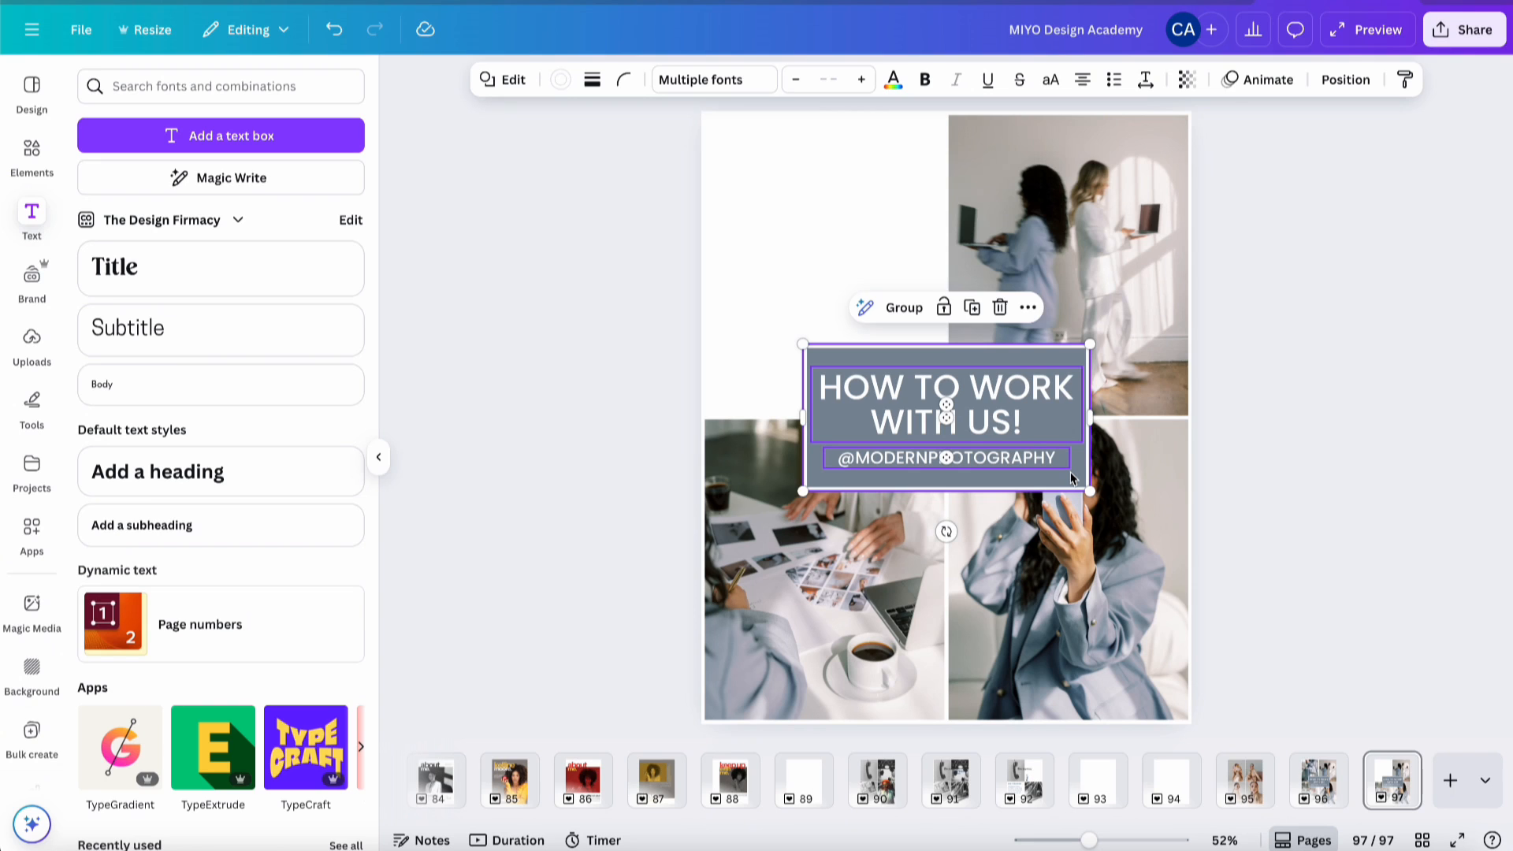
pyautogui.moveTo(1078, 470); pyautogui.dragTo(857, 215)
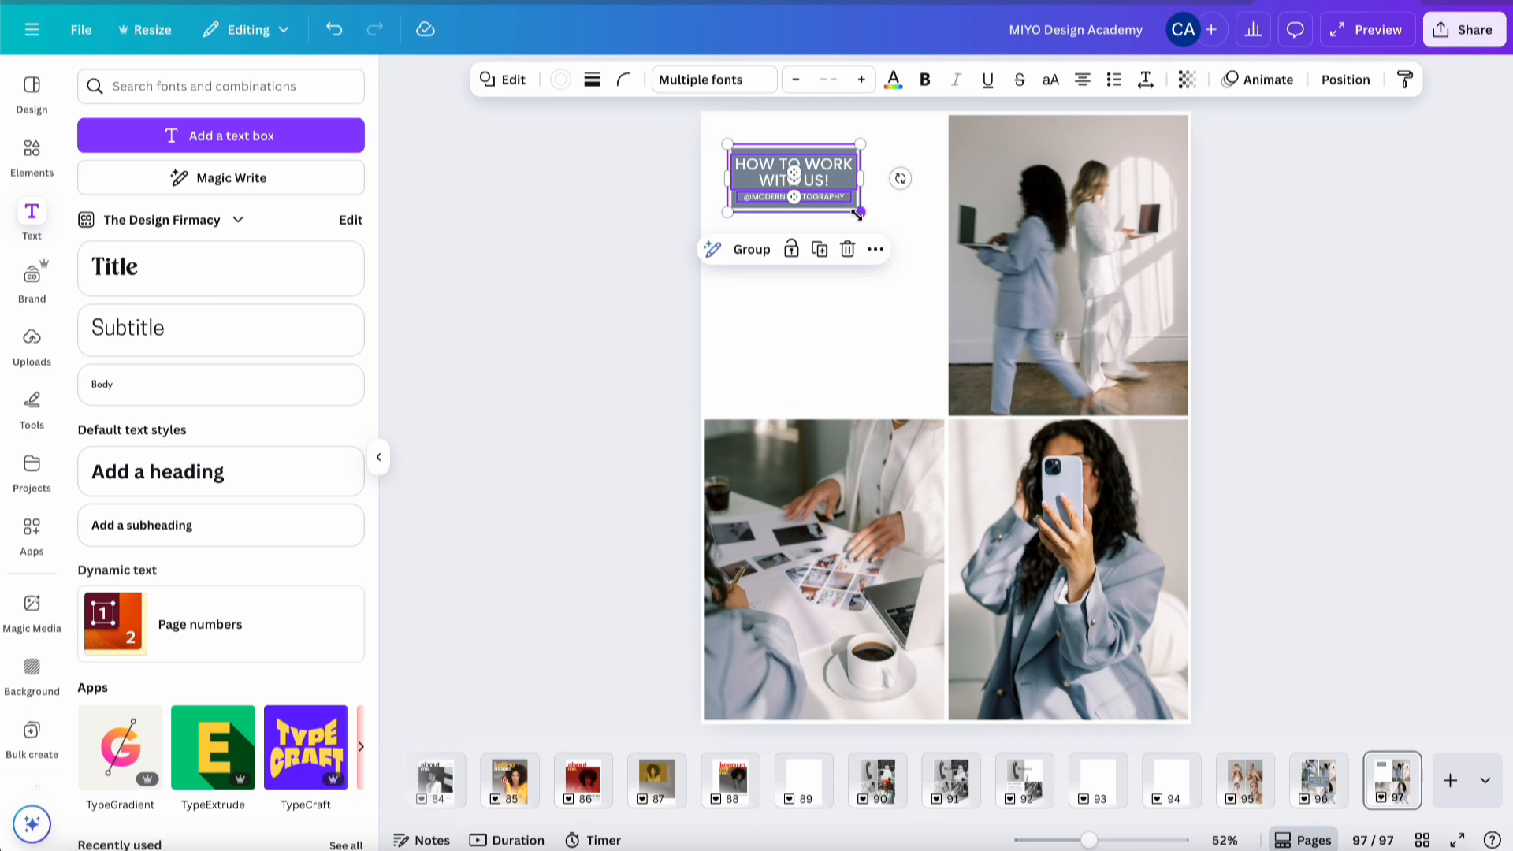
pyautogui.click(886, 220)
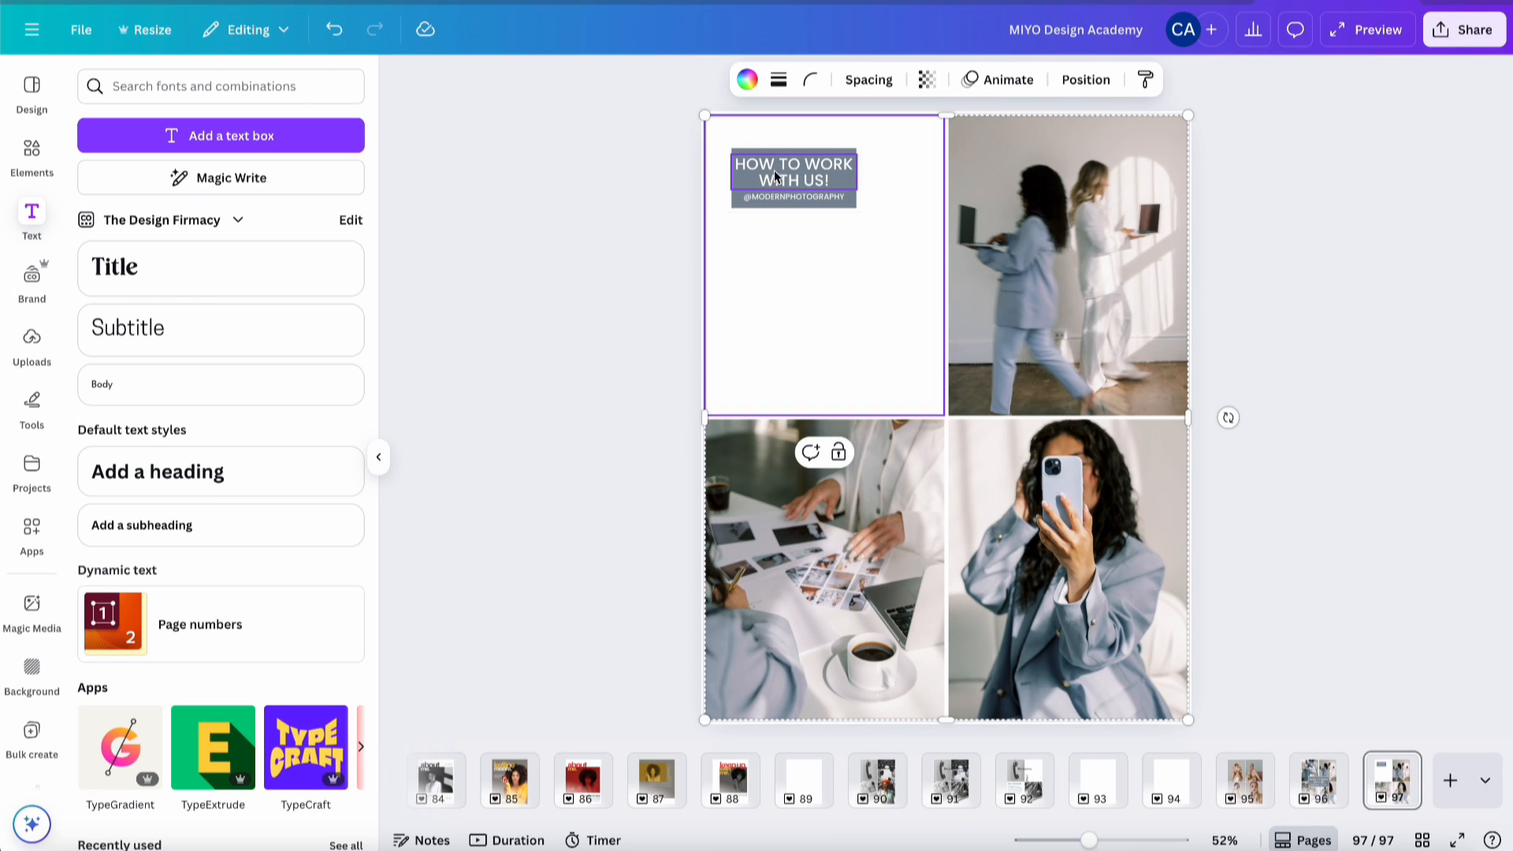
# - Move the handle text below the rectangle, set its font size to 21 and color it gray blue
pyautogui.moveTo(777, 197); pyautogui.dragTo(796, 250)
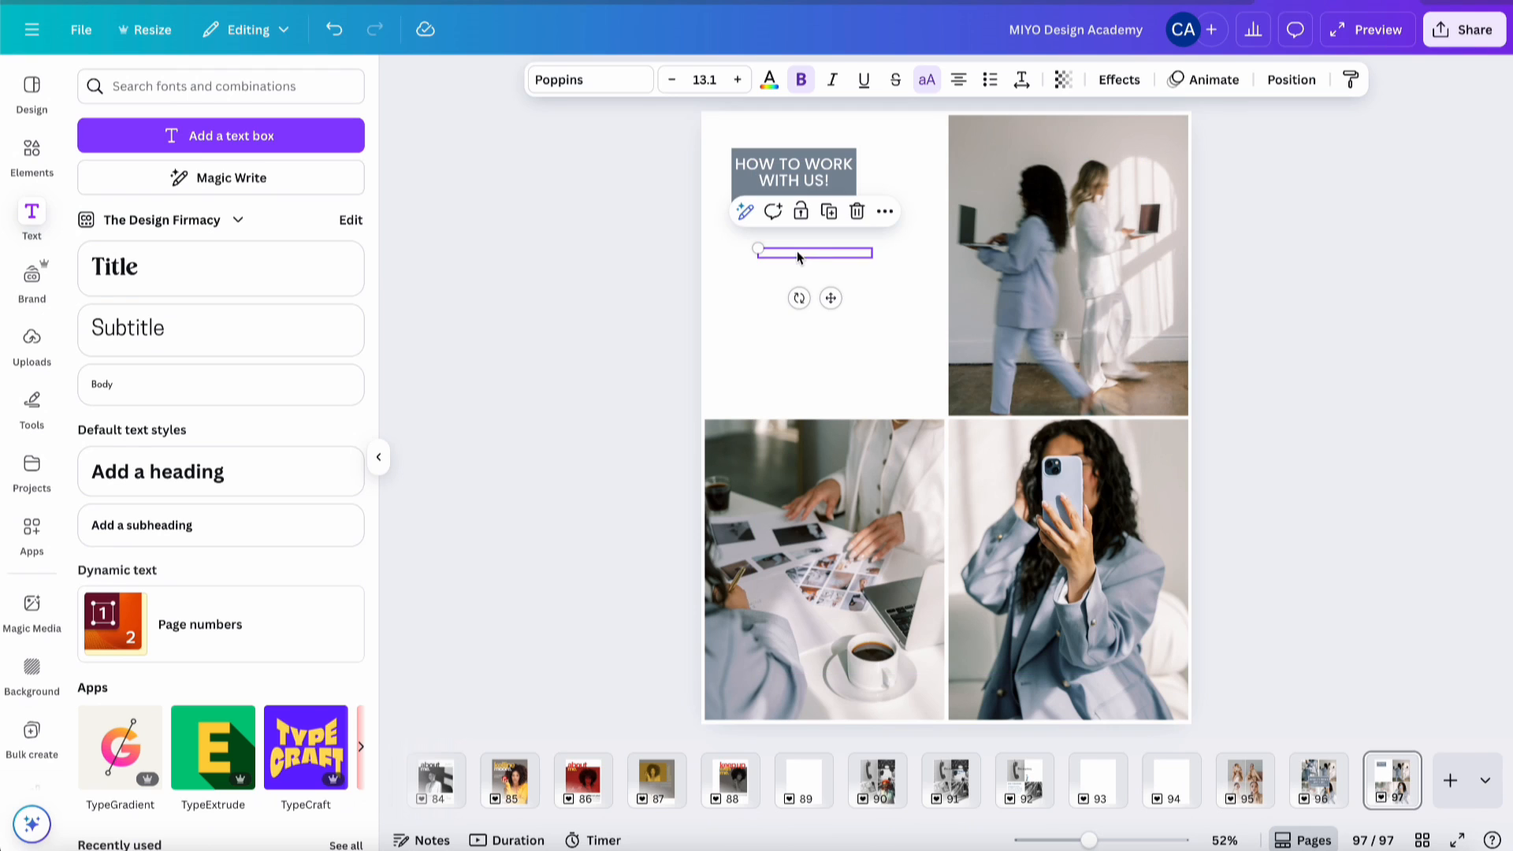
pyautogui.click(704, 79)
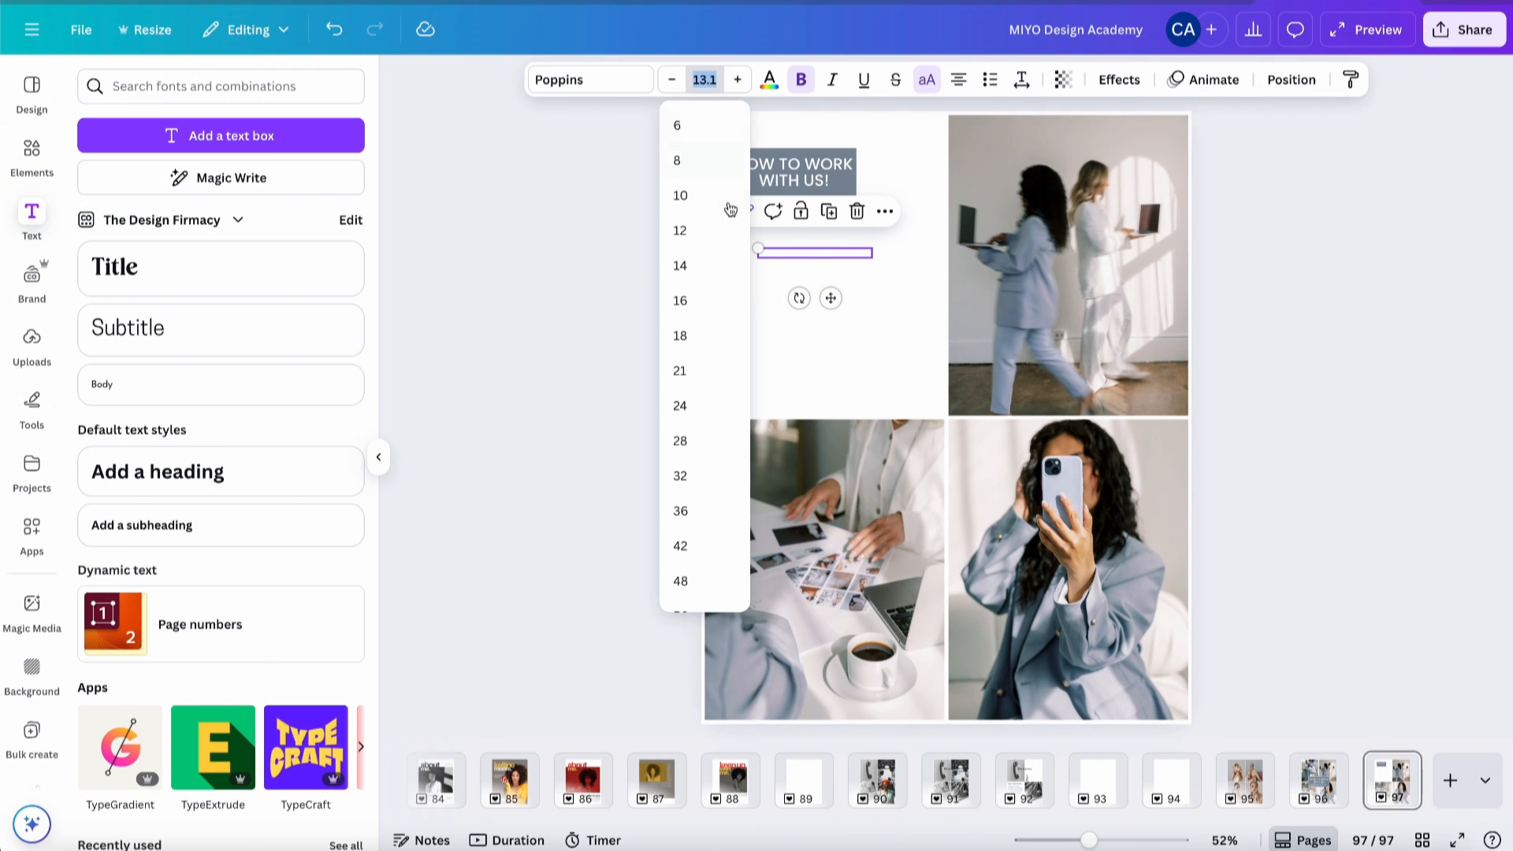
pyautogui.click(691, 232)
pyautogui.click(705, 82)
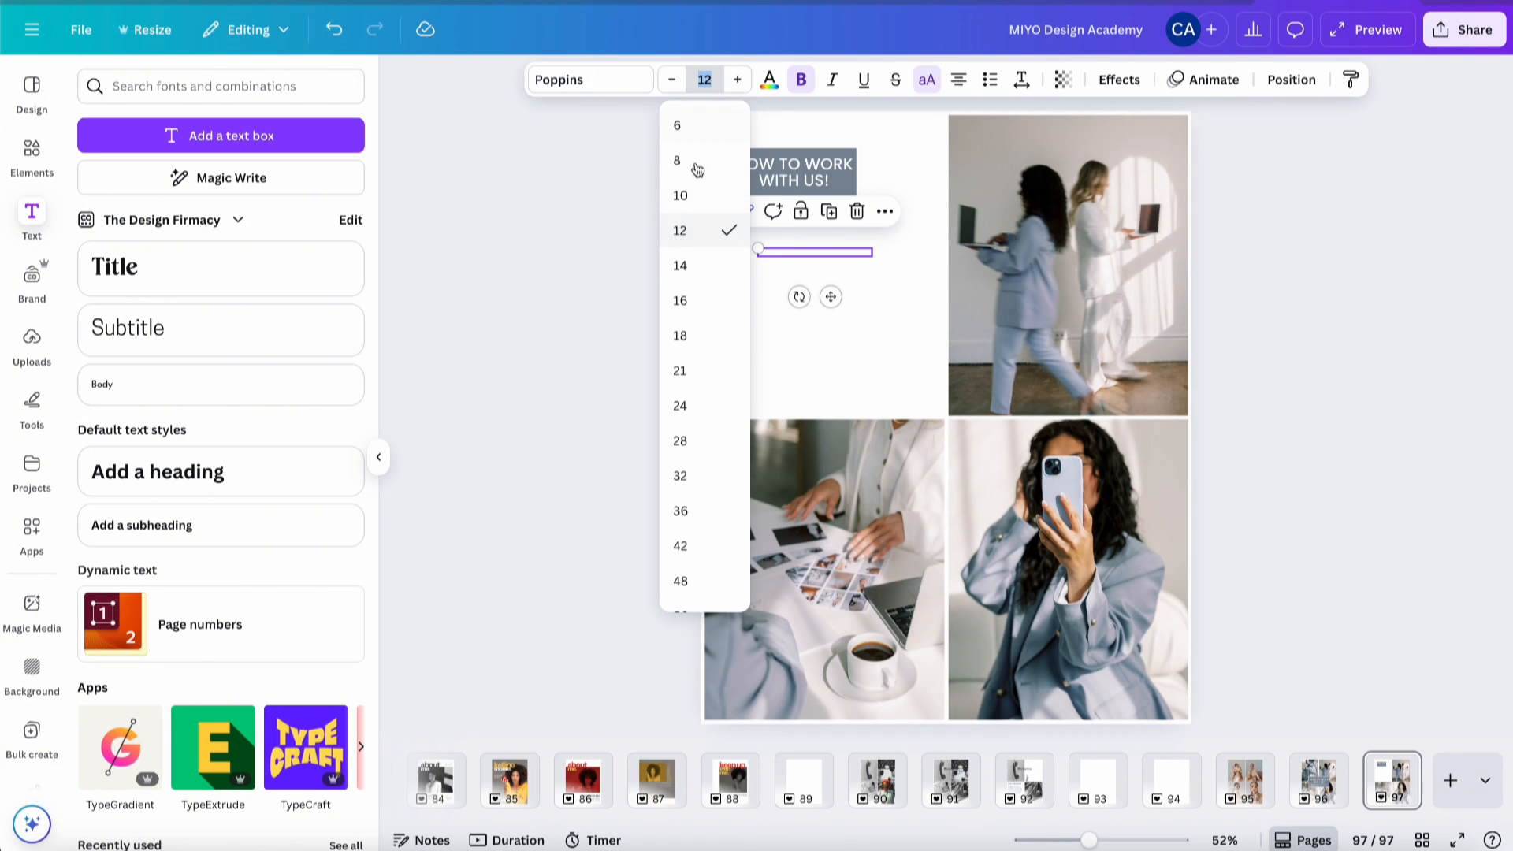
pyautogui.click(699, 371)
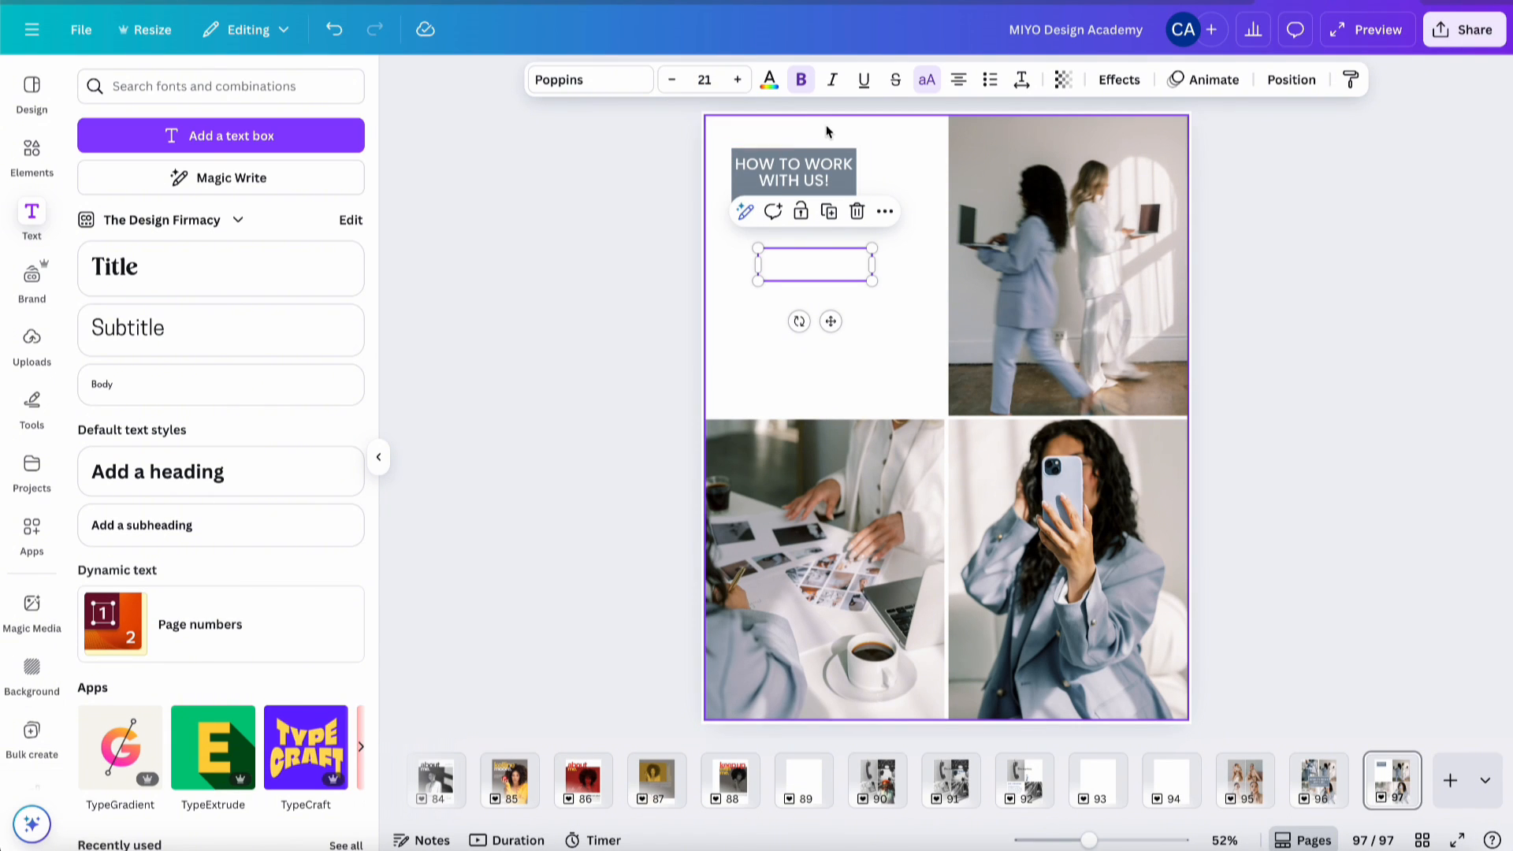
pyautogui.click(770, 81)
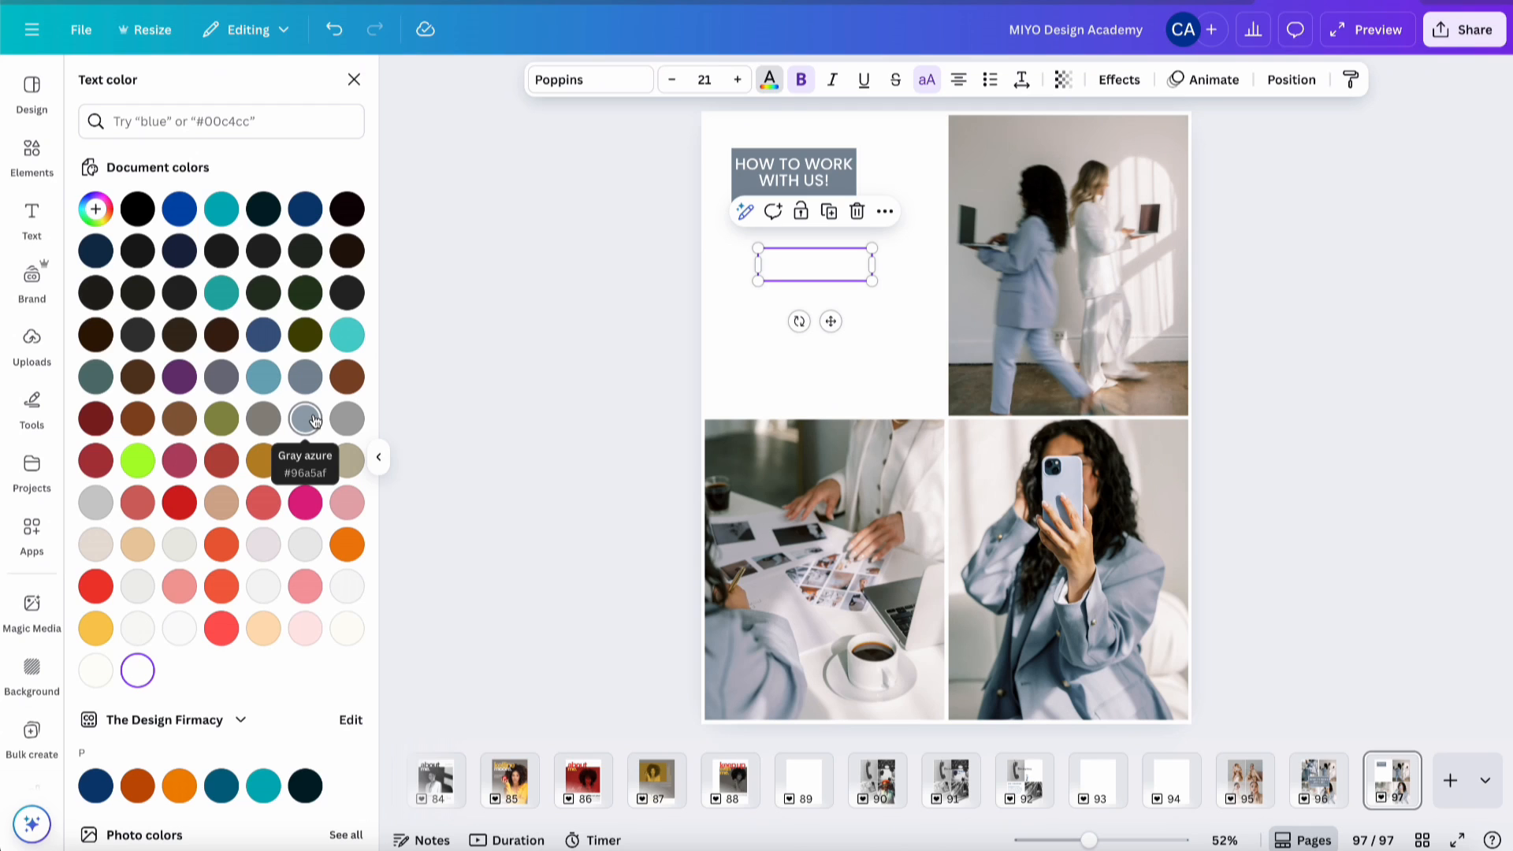
pyautogui.click(305, 378)
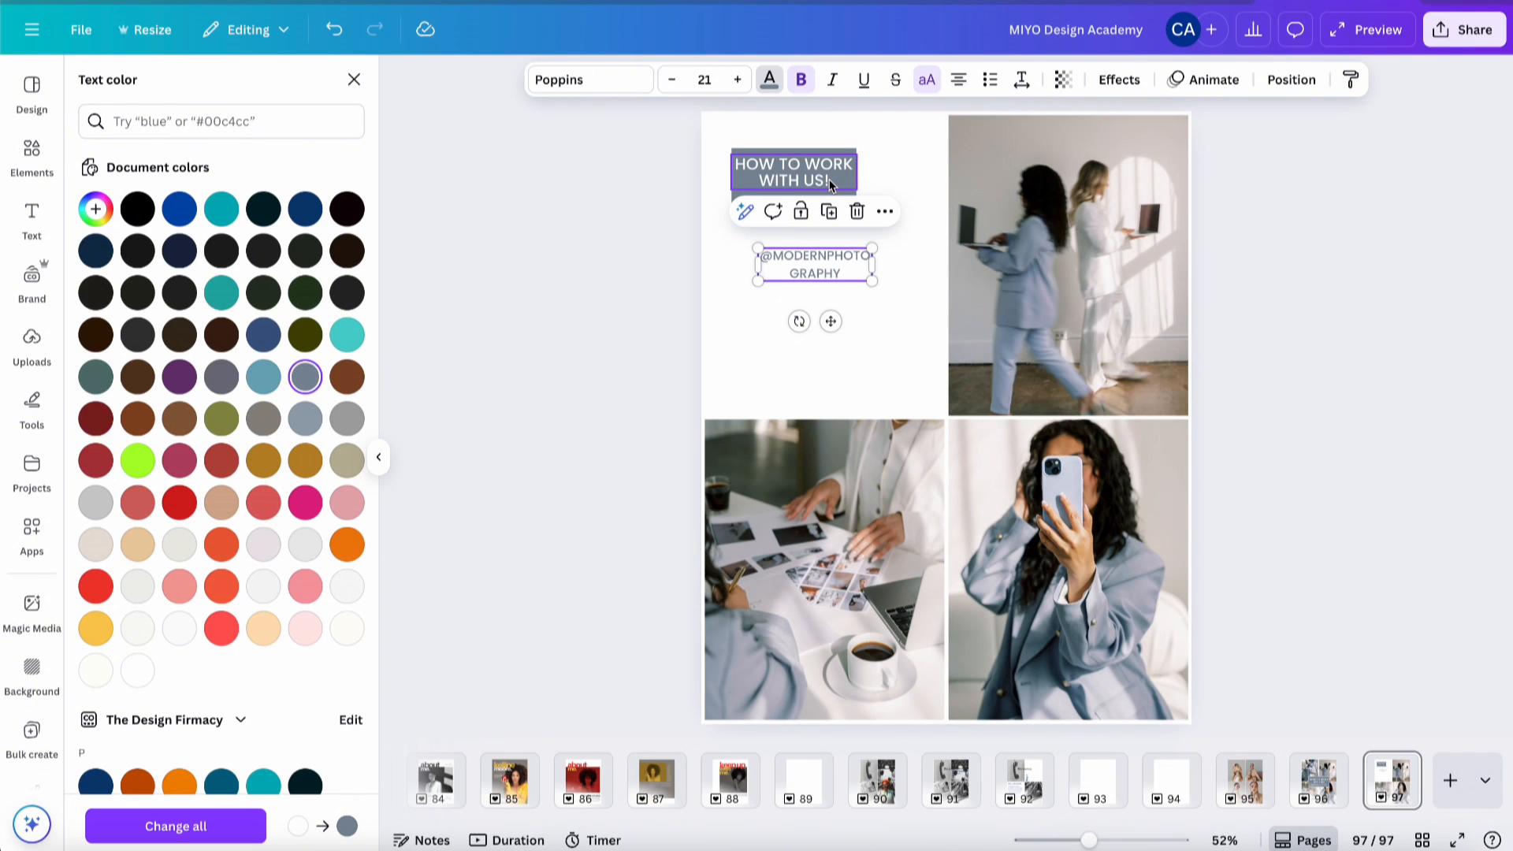
# - Give the small rectangle a gray blue border and a white fill
pyautogui.click(850, 197)
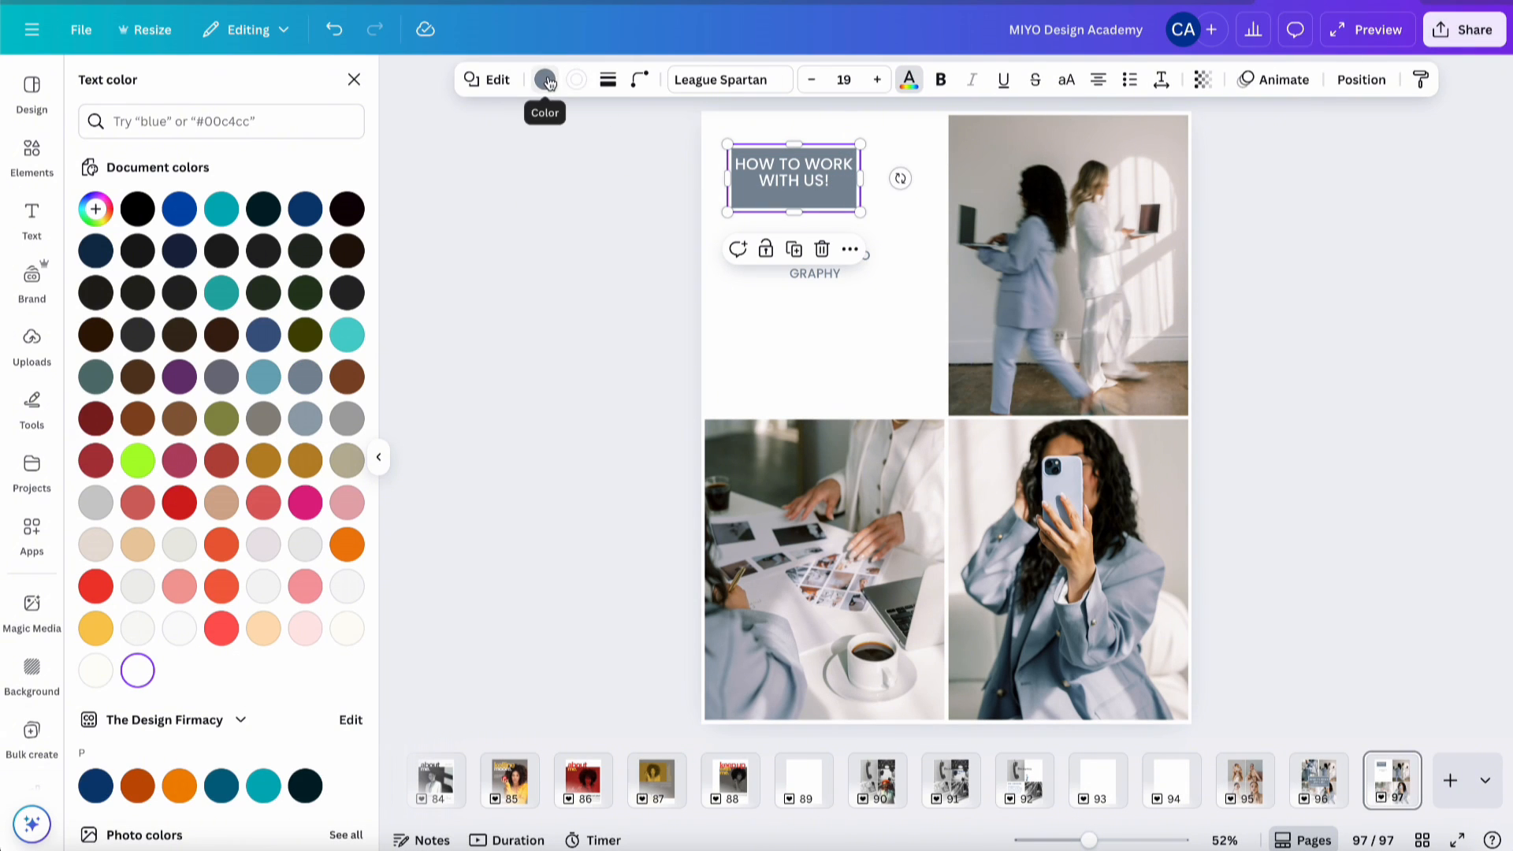
pyautogui.click(576, 80)
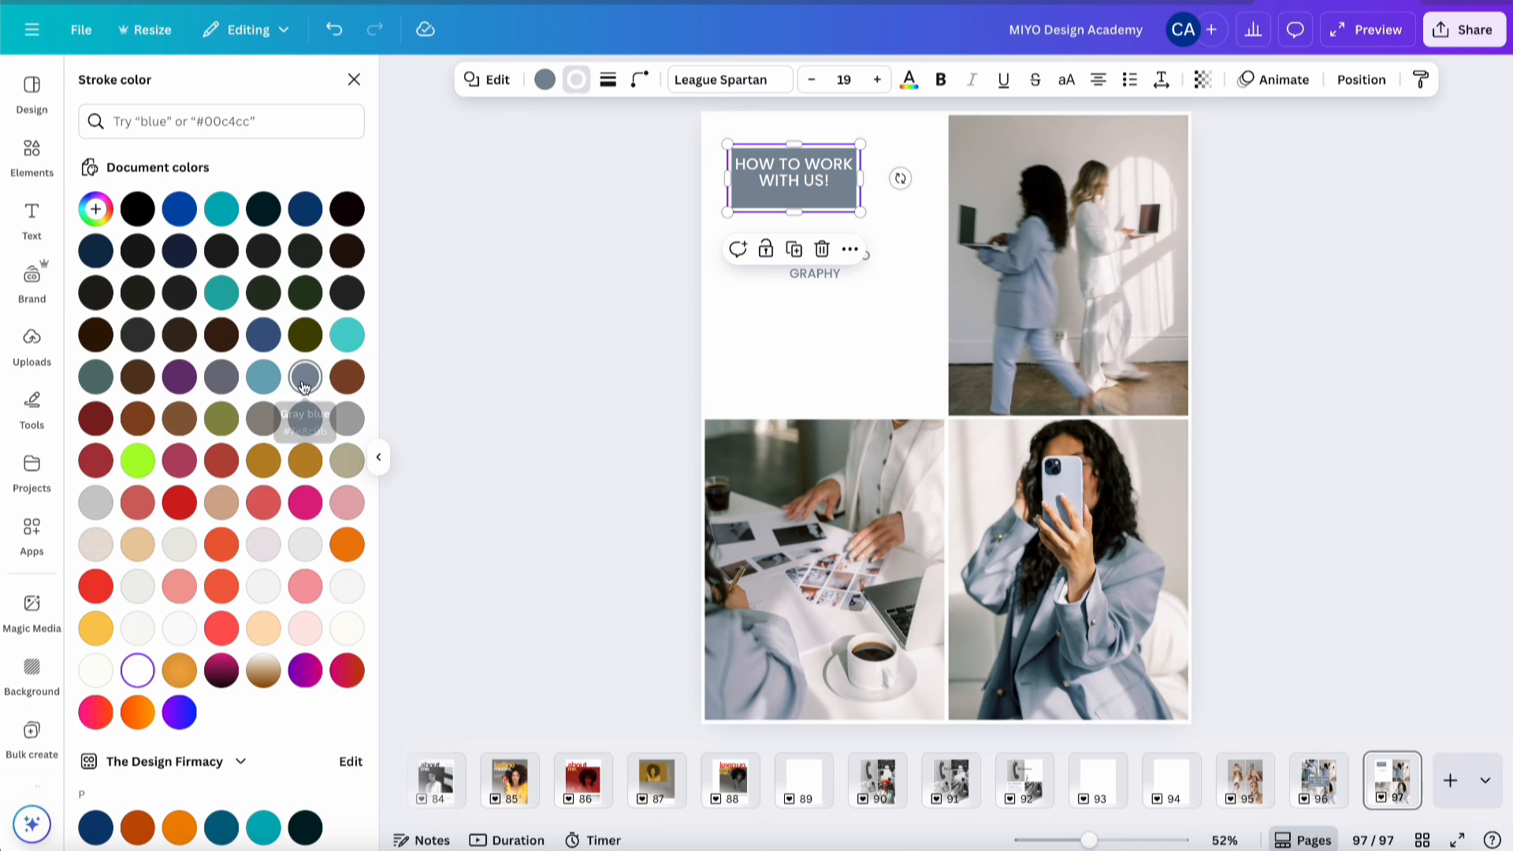
pyautogui.click(304, 378)
pyautogui.click(544, 80)
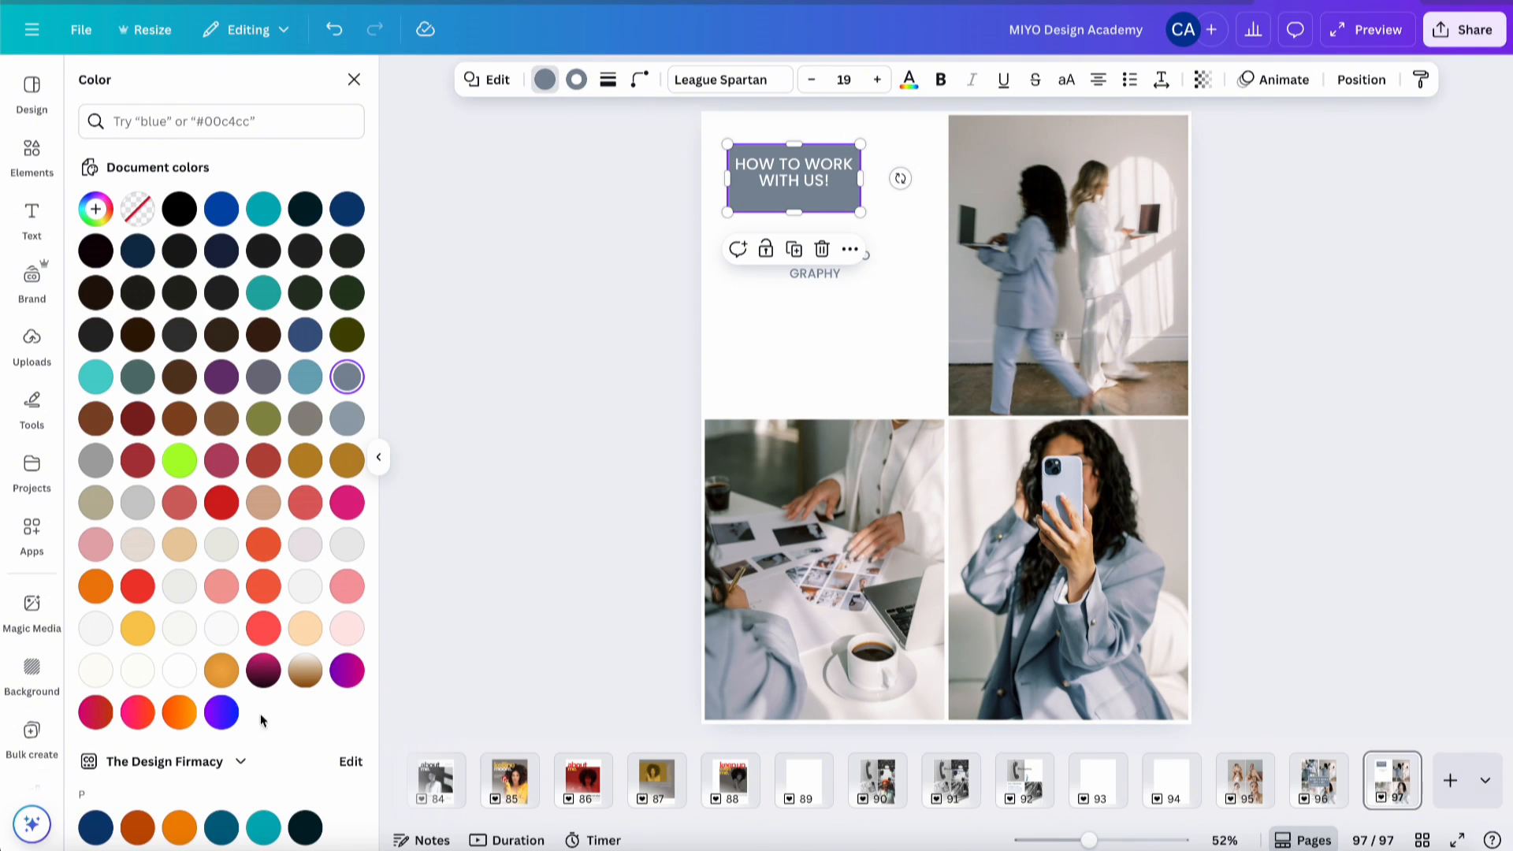
pyautogui.click(180, 670)
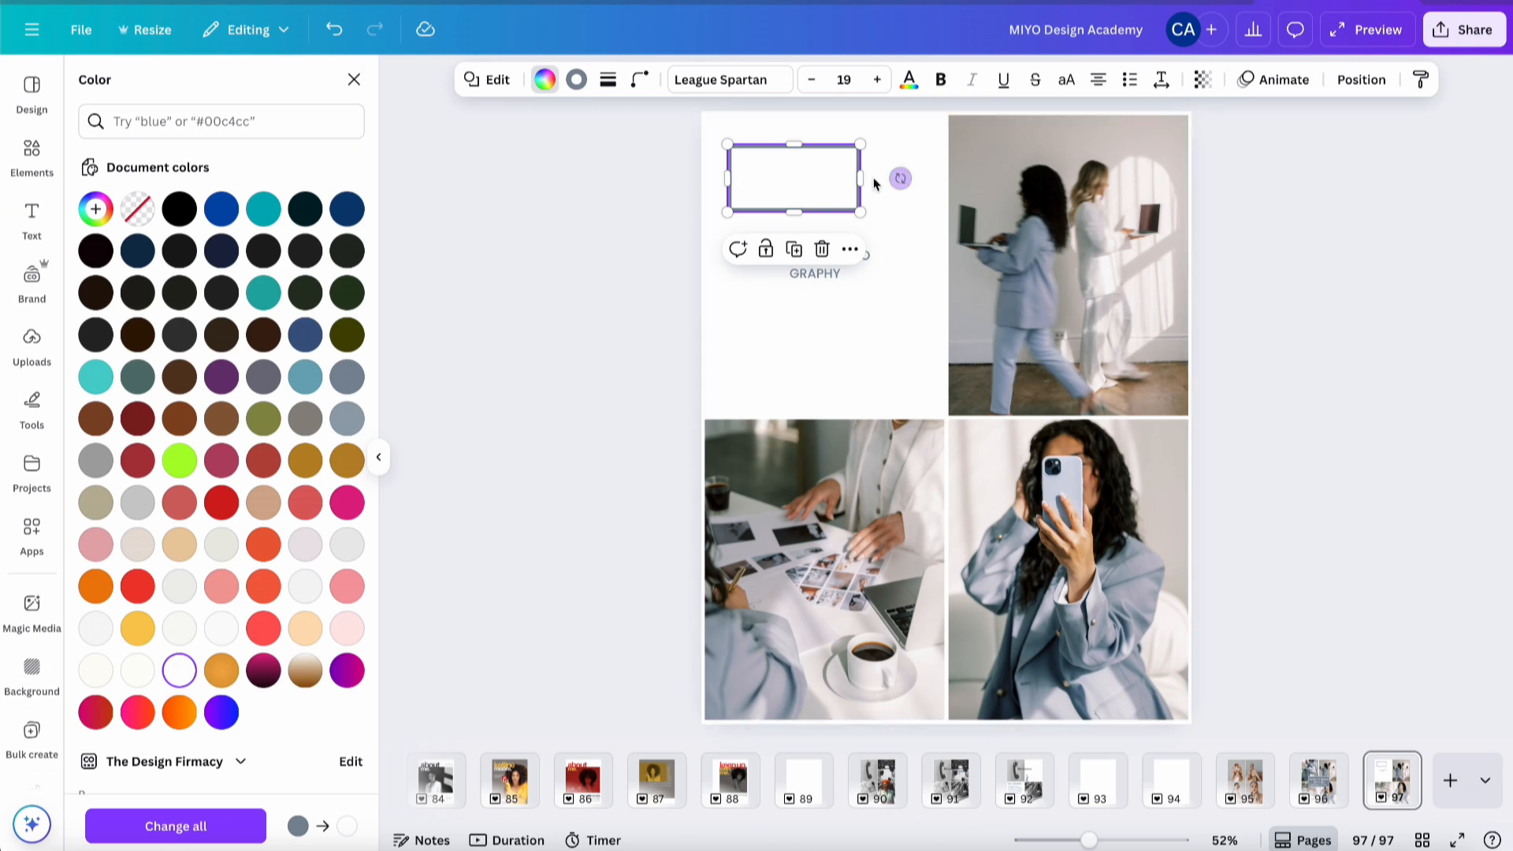
# - Color the "HOW TO WORK WITH US!" heading gray blue and set its font to Poppins ExtraBold
pyautogui.click(798, 178)
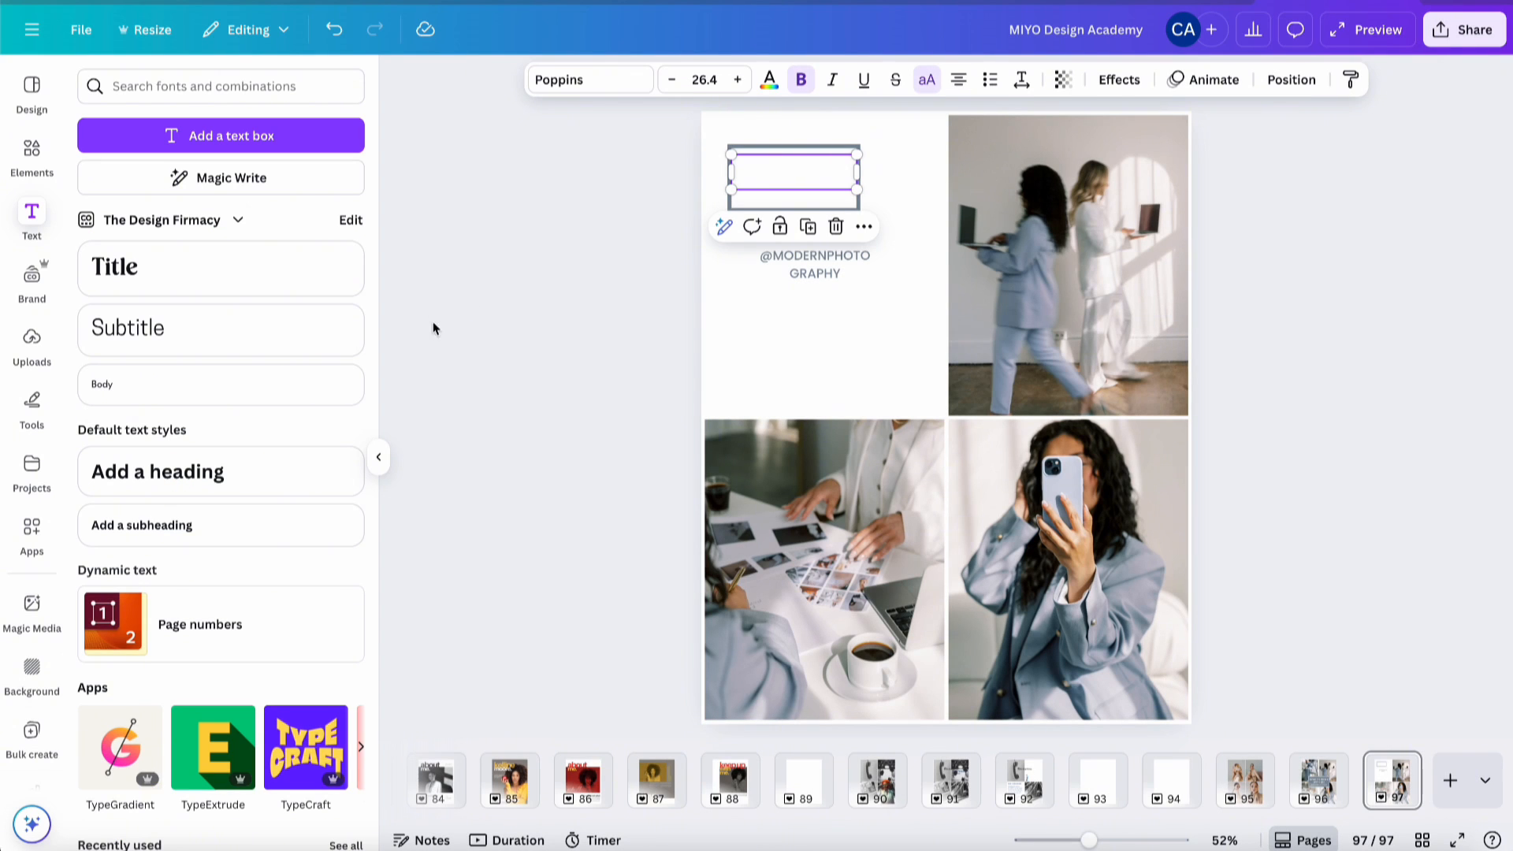
pyautogui.click(769, 80)
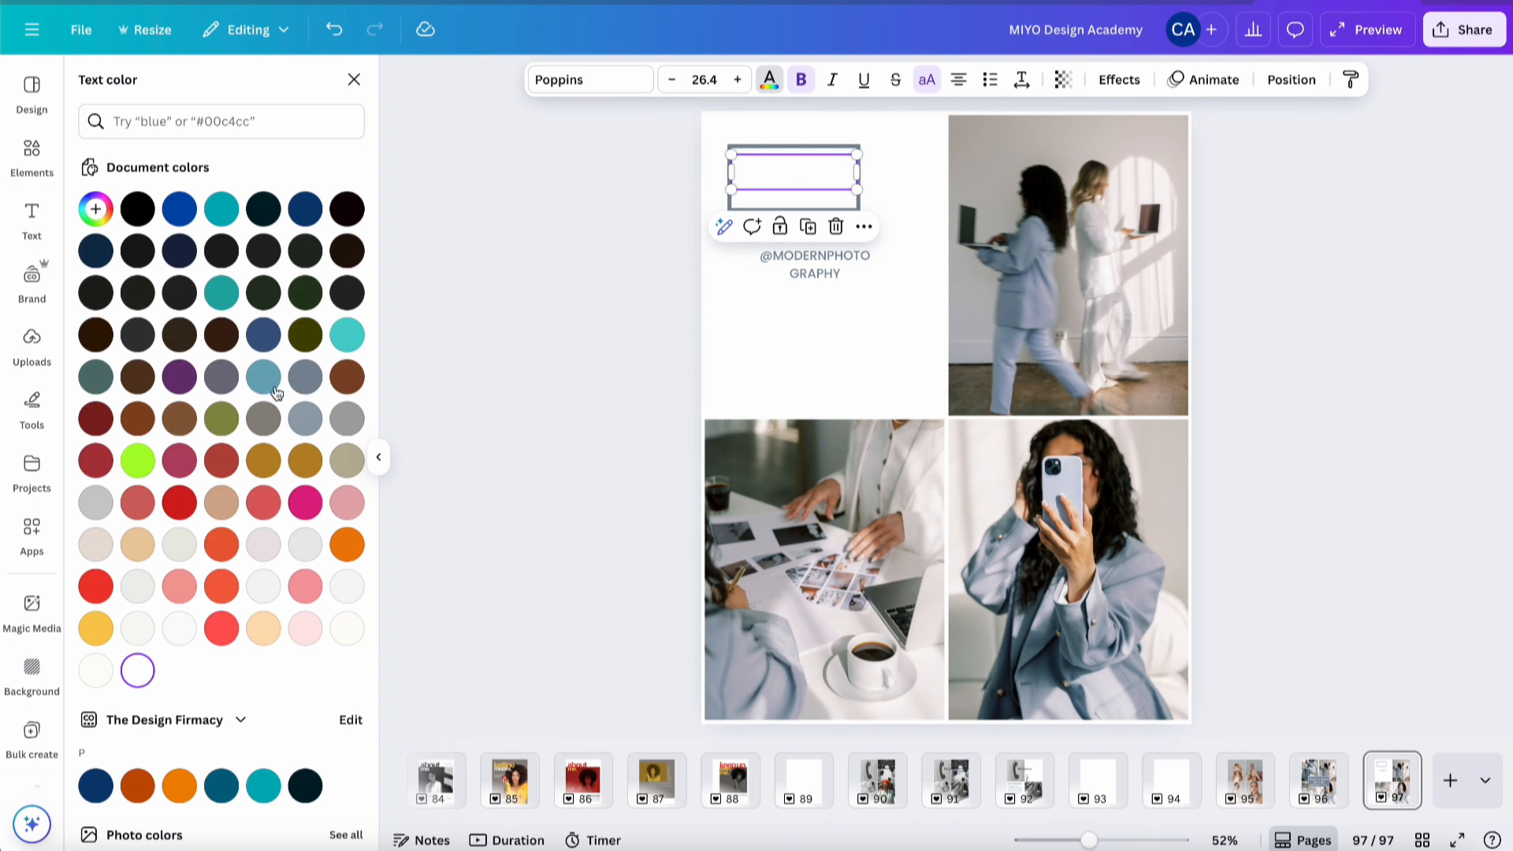
pyautogui.click(305, 376)
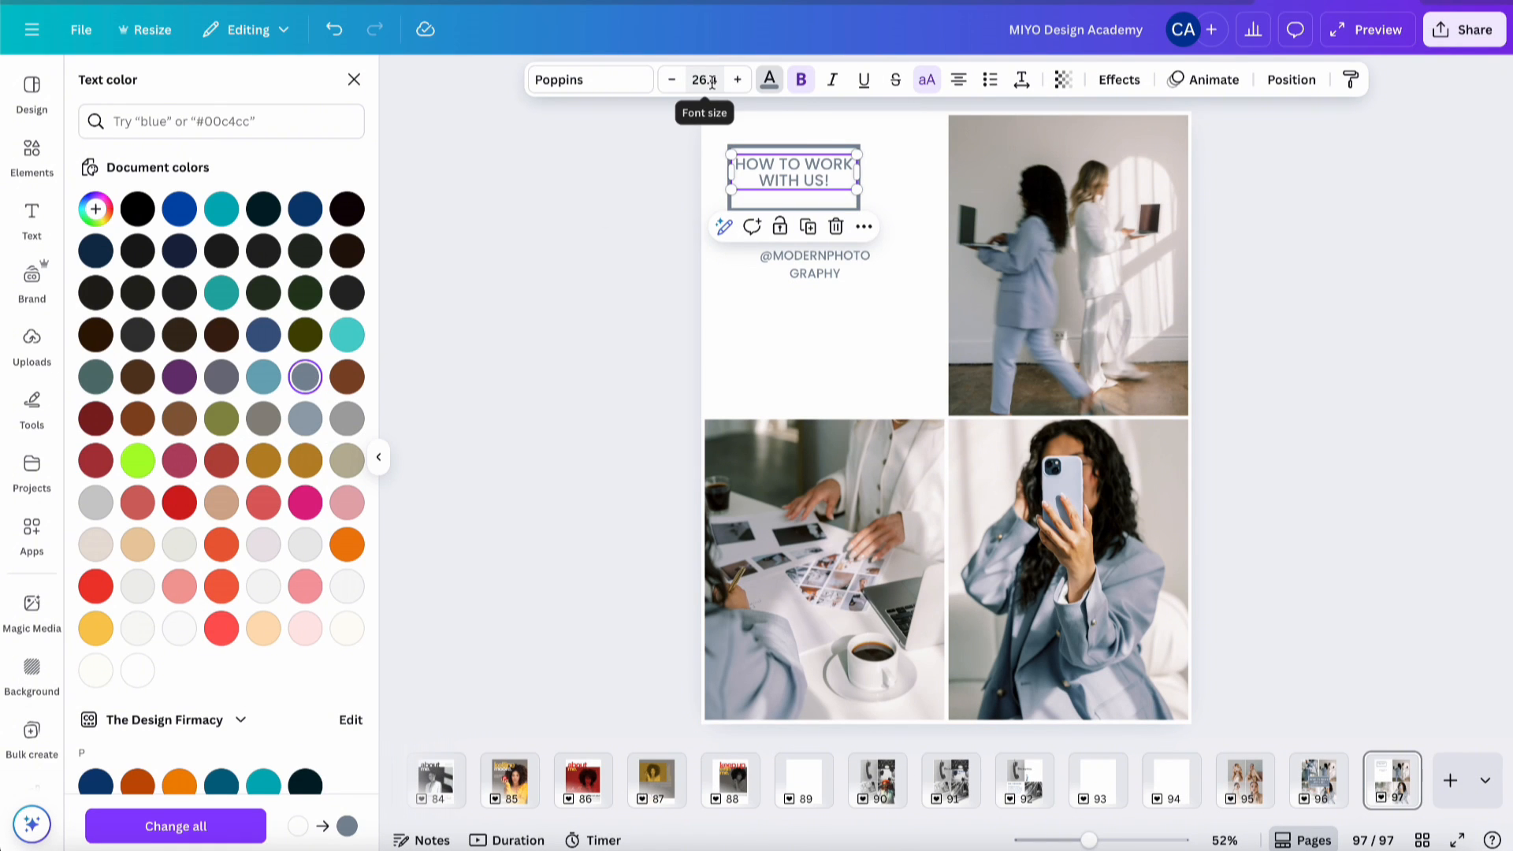
pyautogui.click(626, 82)
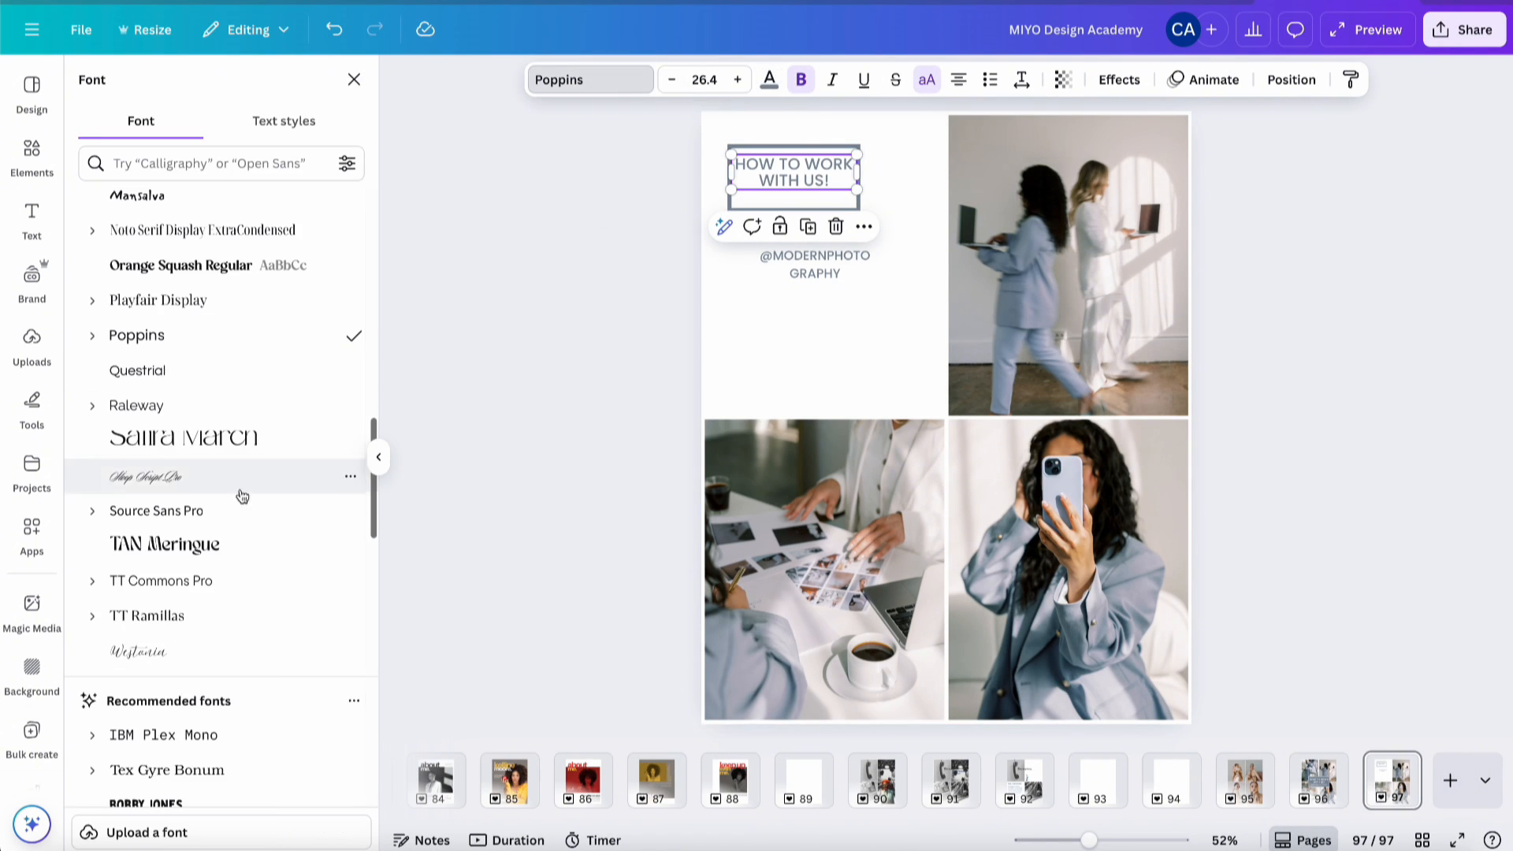
pyautogui.click(92, 335)
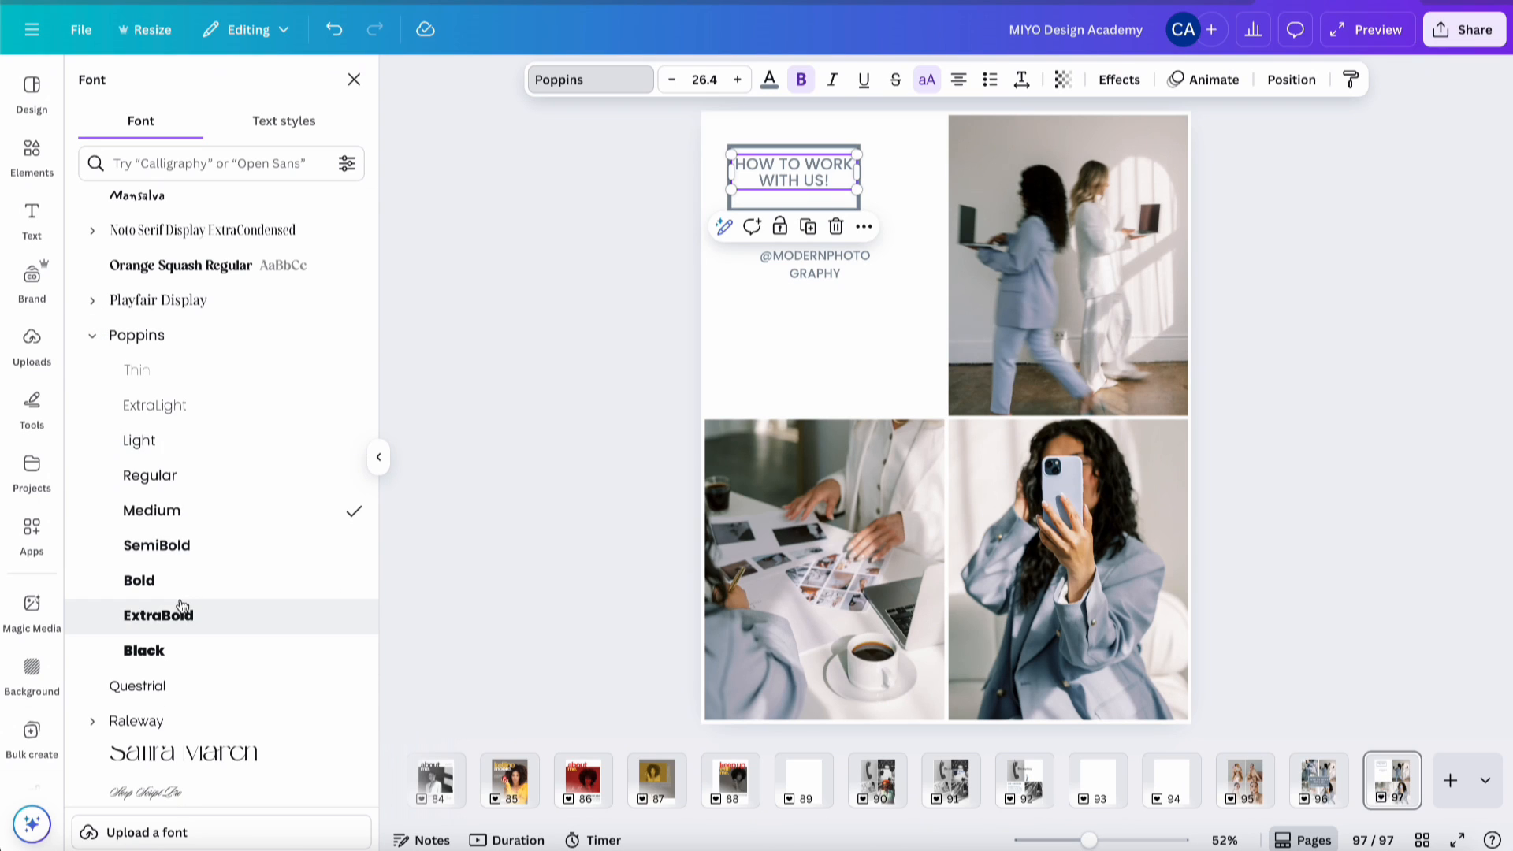
pyautogui.click(208, 616)
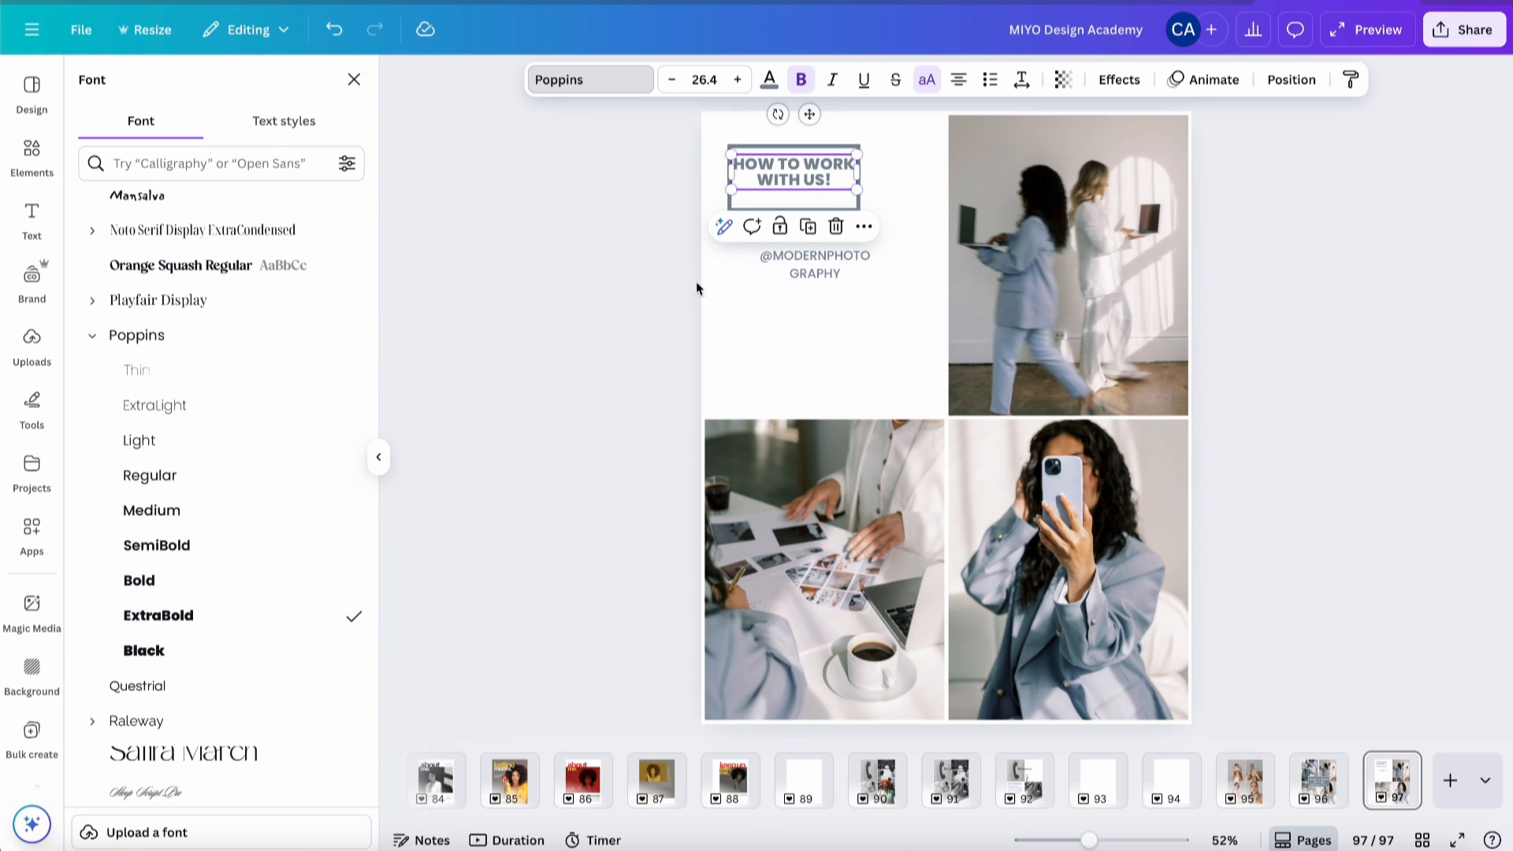
# - Replace the heading inside the rectangle with "1" and enlarge the number to about size 50
pyautogui.doubleClick(793, 170)
pyautogui.press('BackSpace')
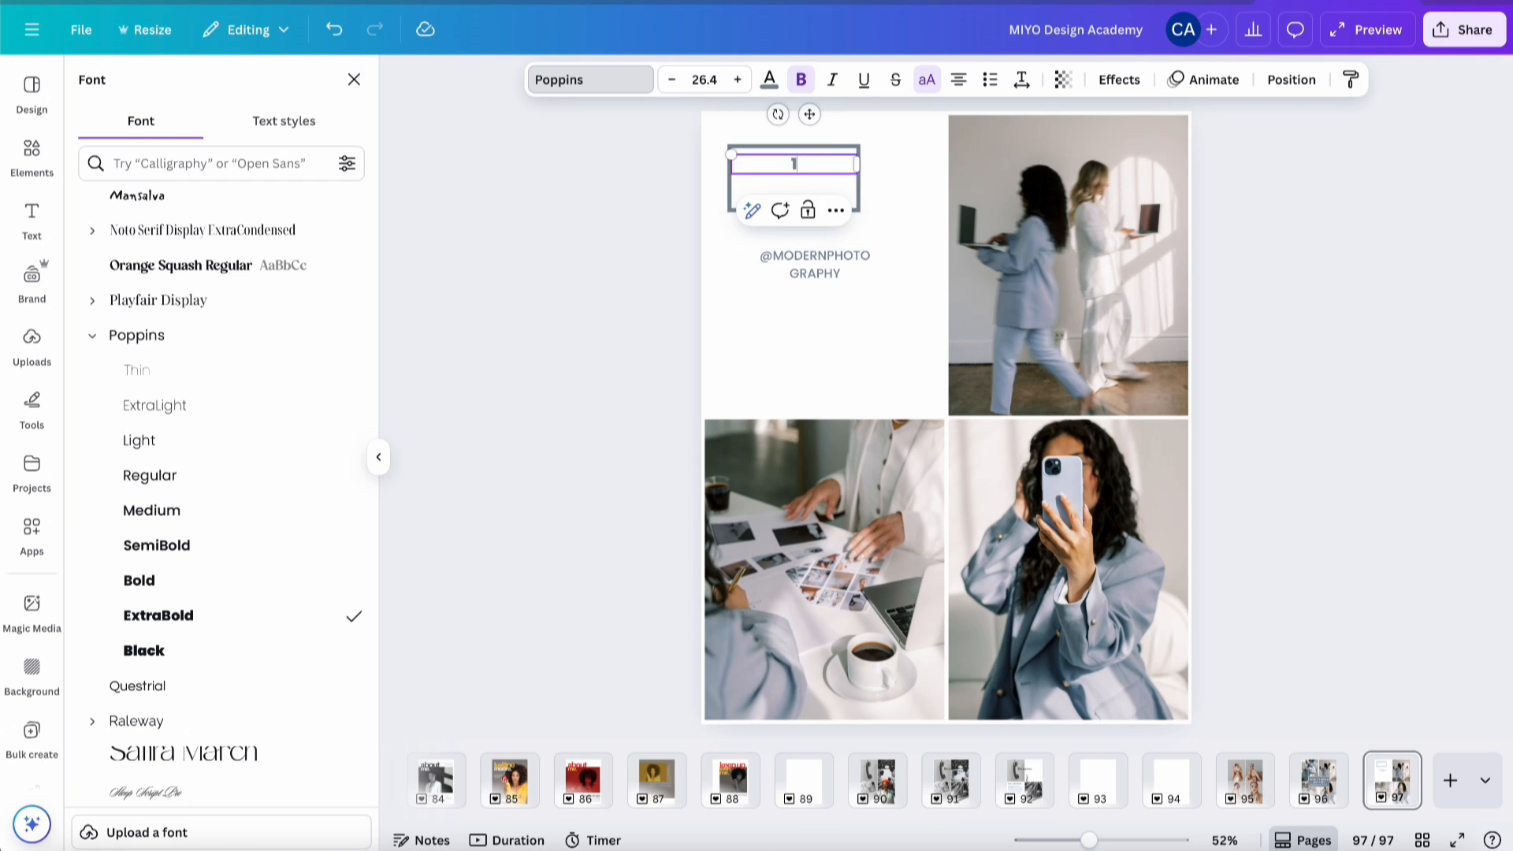
pyautogui.moveTo(811, 163); pyautogui.dragTo(787, 162)
pyautogui.click(740, 81)
pyautogui.click(739, 81)
pyautogui.click(739, 81)
pyautogui.click(739, 81)
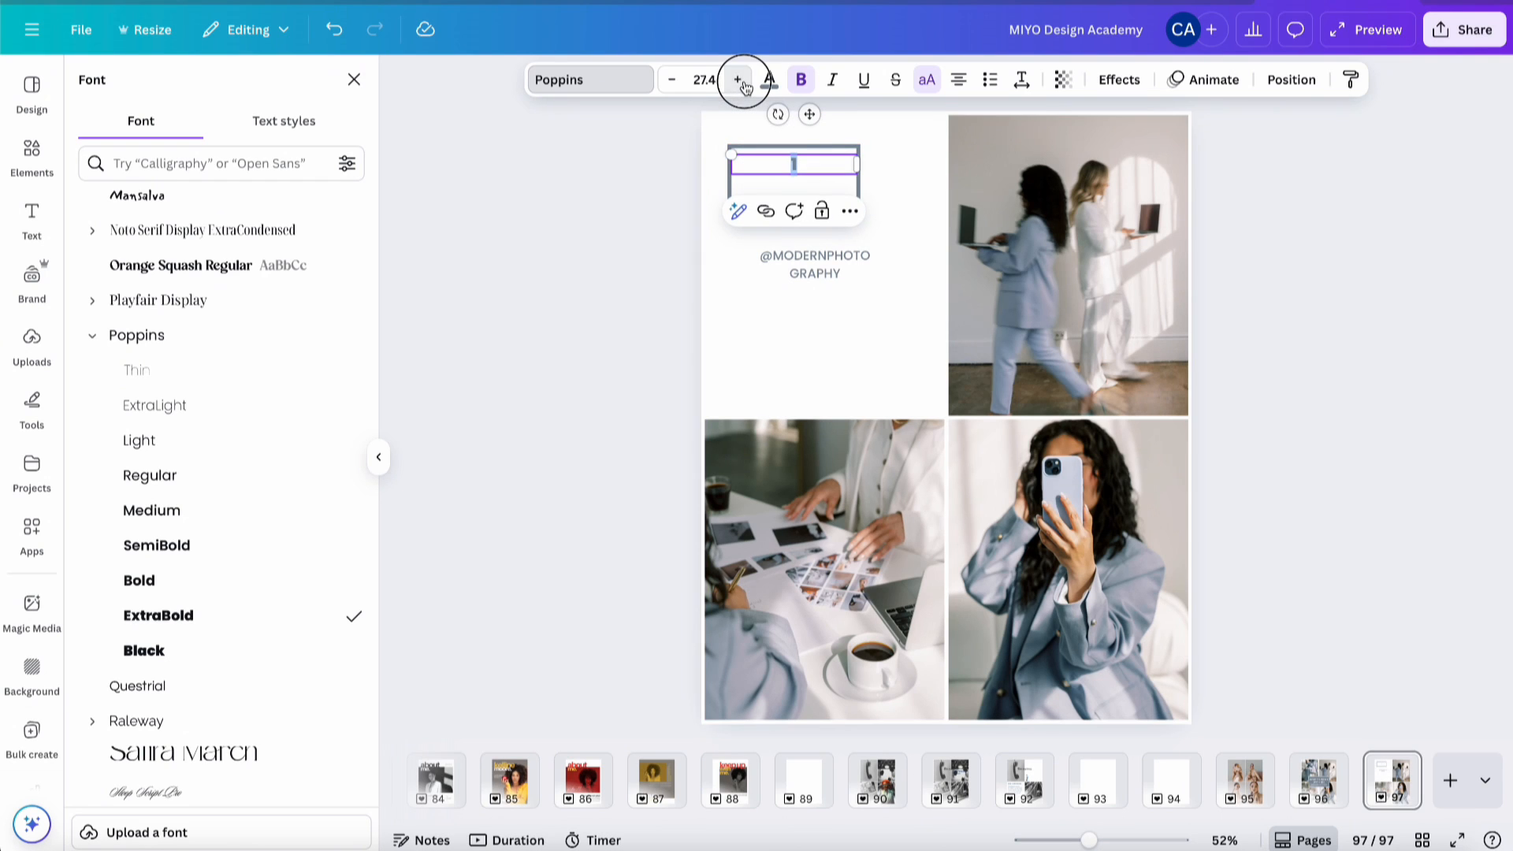
pyautogui.click(739, 82)
pyautogui.click(739, 81)
pyautogui.click(739, 81)
pyautogui.click(739, 81)
pyautogui.click(739, 81)
pyautogui.click(739, 81)
pyautogui.click(739, 81)
pyautogui.click(739, 81)
pyautogui.click(739, 81)
pyautogui.click(740, 81)
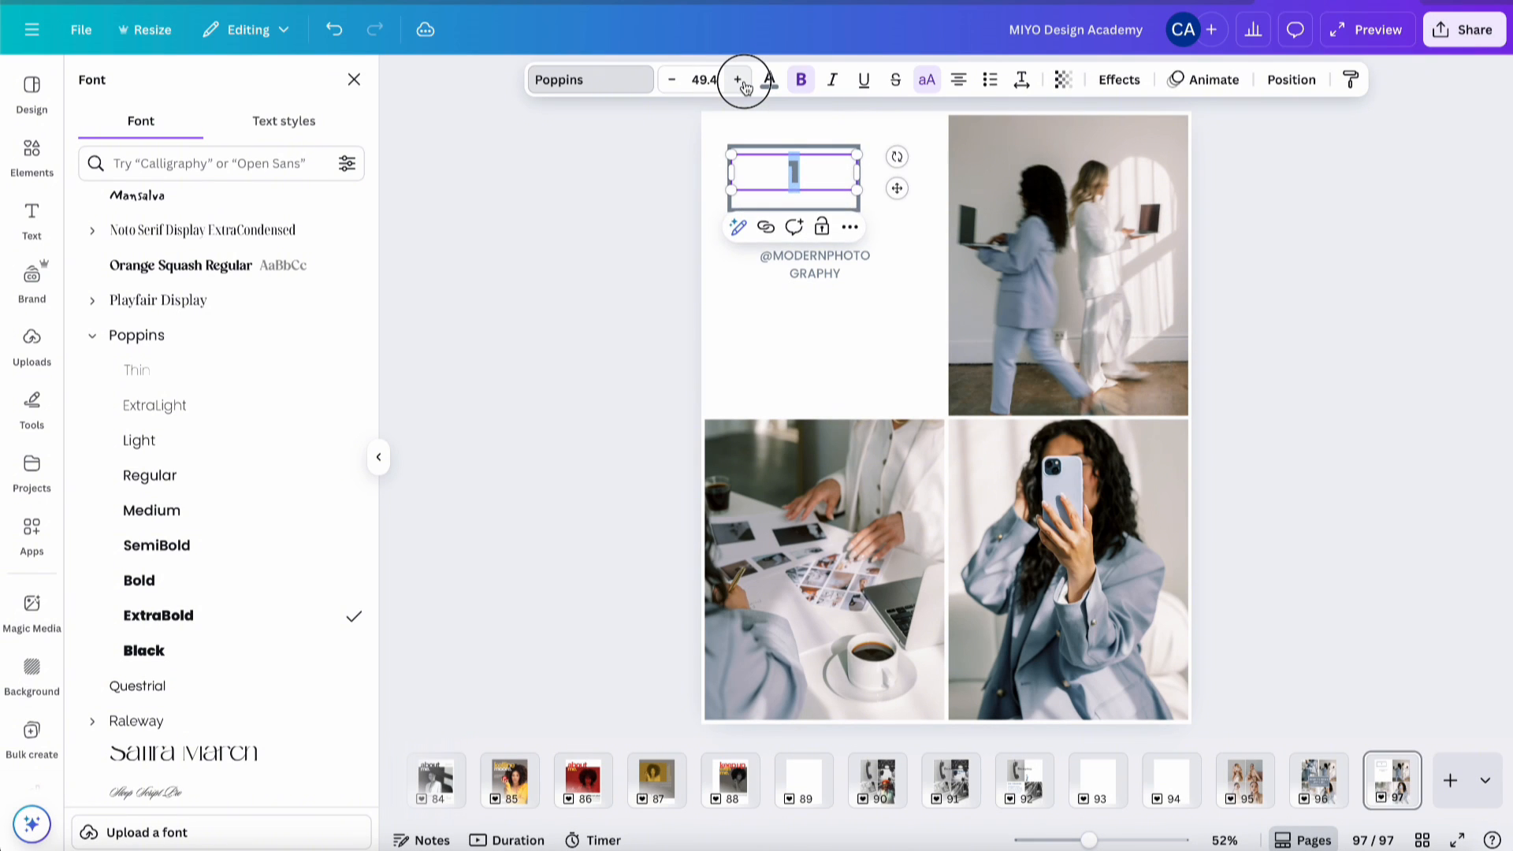
pyautogui.click(739, 81)
pyautogui.click(739, 81)
pyautogui.press('Escape')
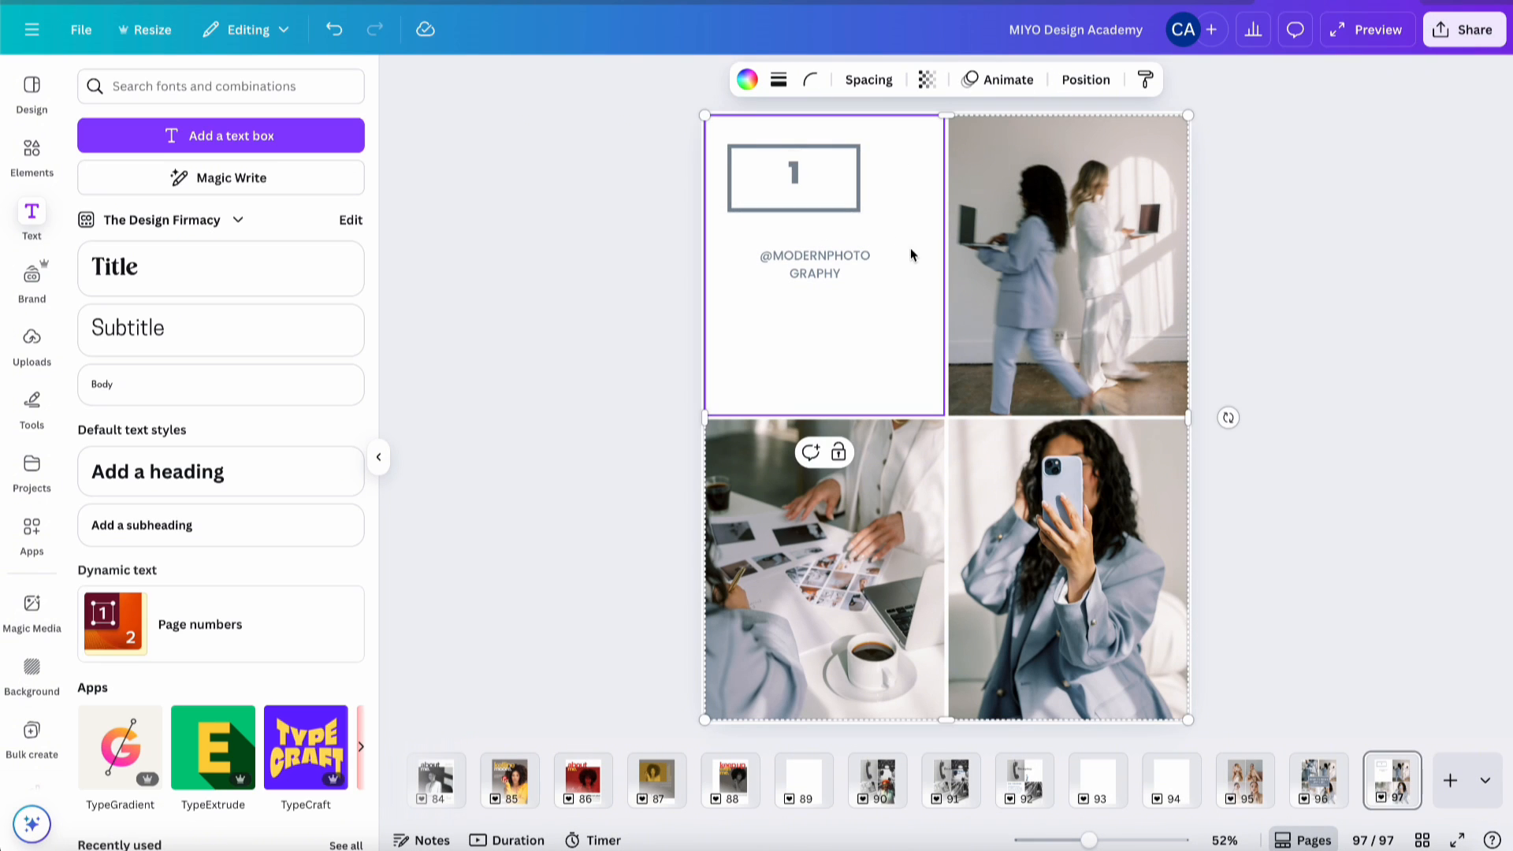
# - Narrow the number's text box and shrink the rectangle to a small square framing the "1"
pyautogui.moveTo(859, 165); pyautogui.dragTo(780, 172)
pyautogui.click(837, 179)
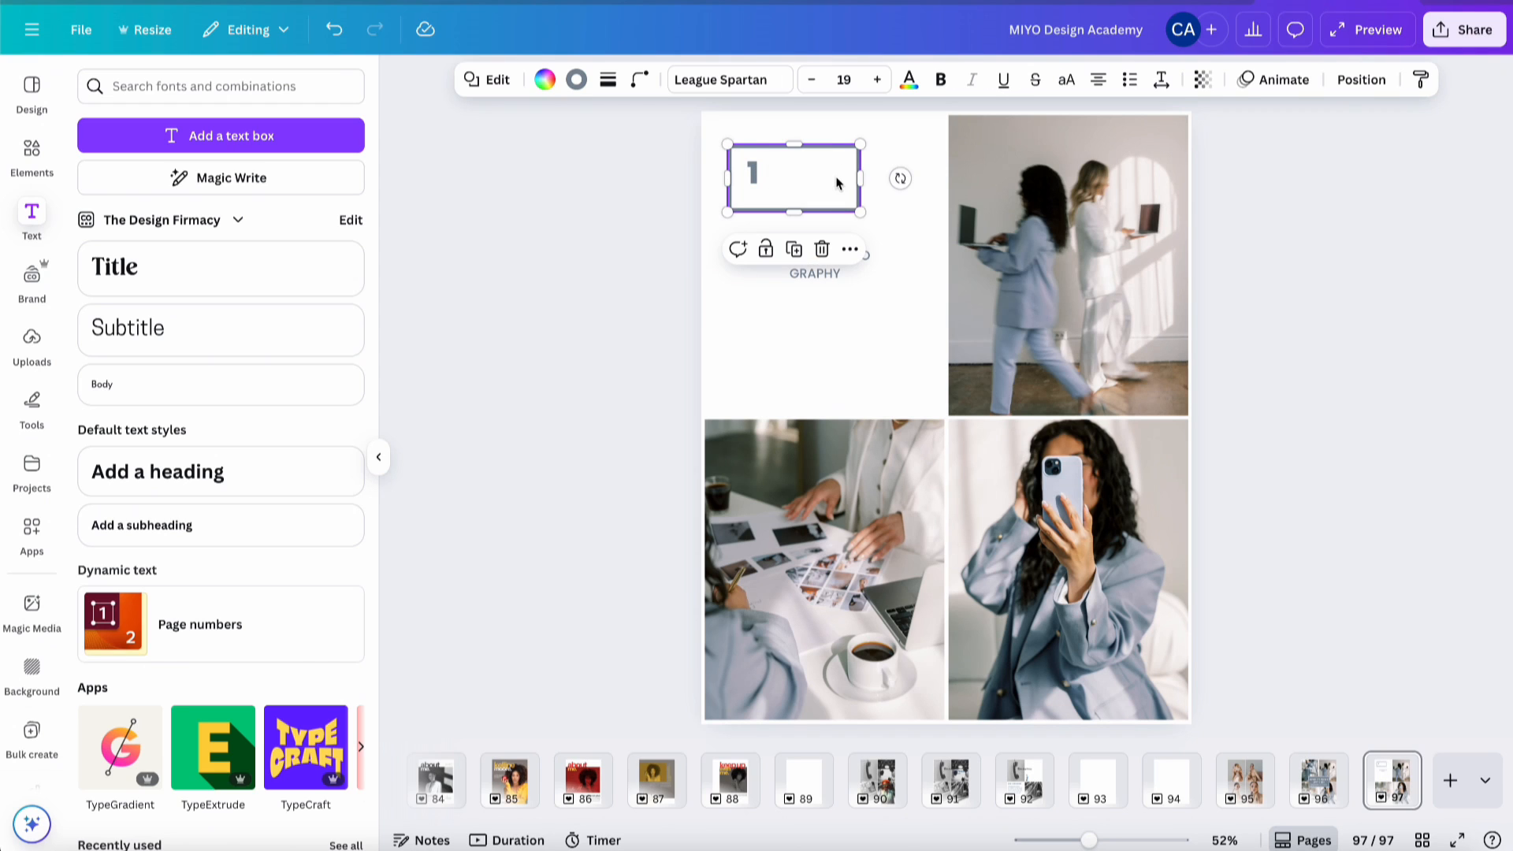
pyautogui.moveTo(853, 206); pyautogui.dragTo(779, 200)
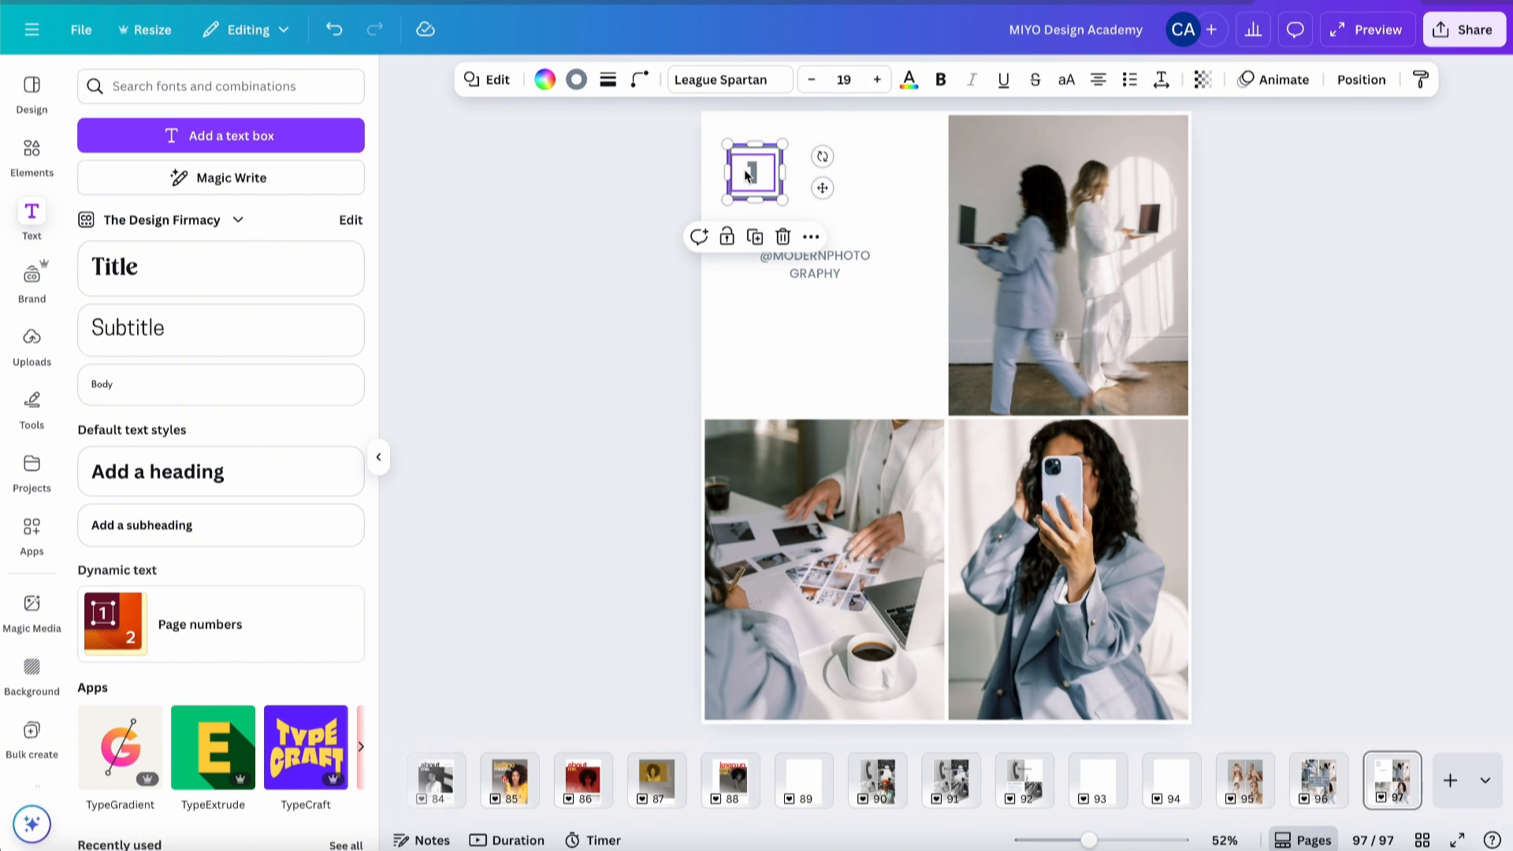
pyautogui.click(776, 190)
pyautogui.click(847, 190)
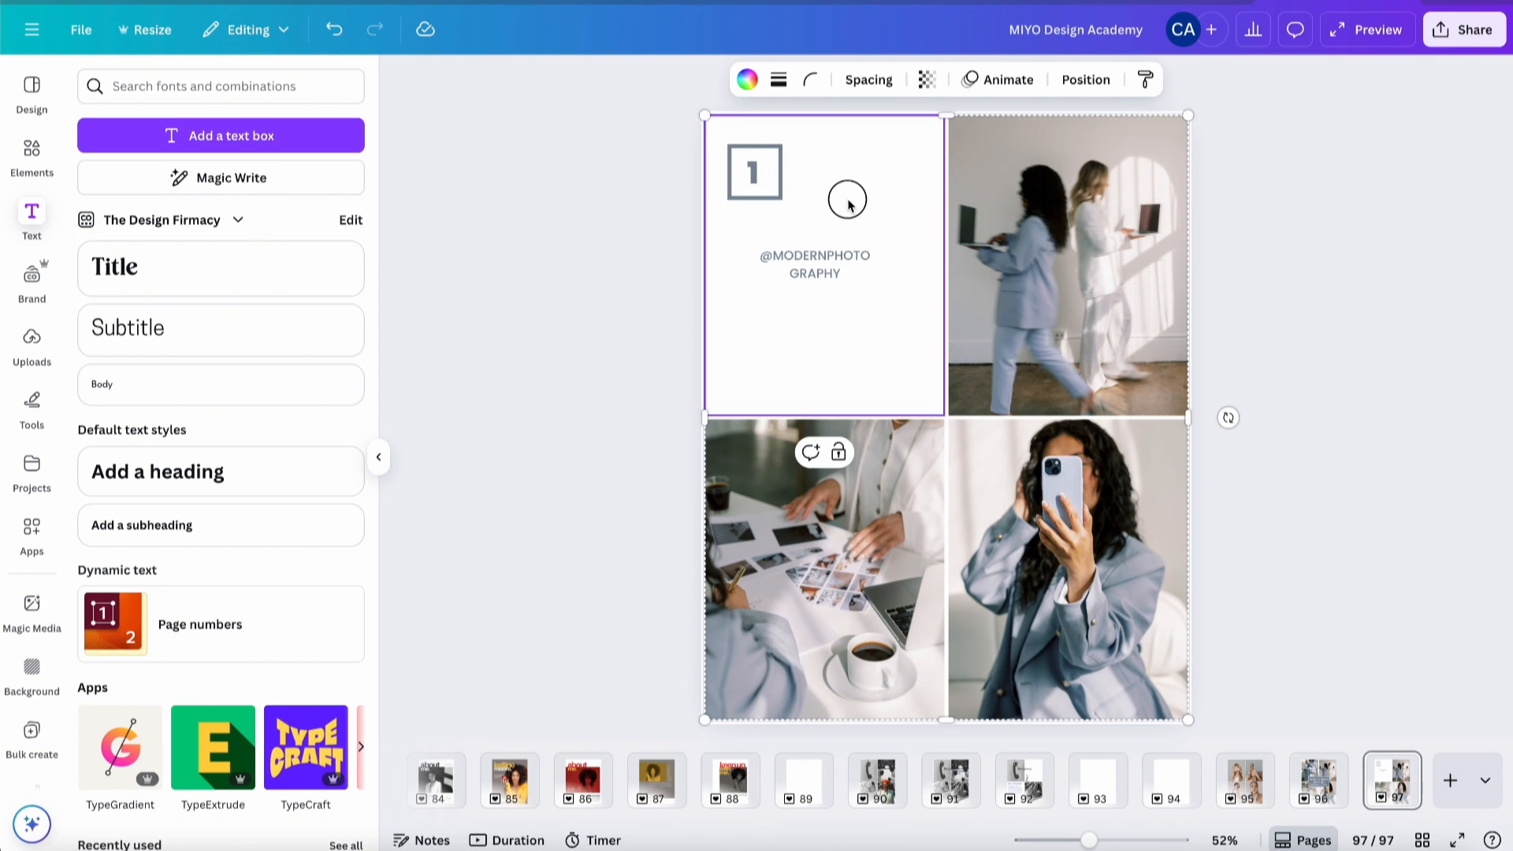
# - Undo the accidental drag in the white cell and lock only the position of the photo grid
pyautogui.moveTo(847, 197); pyautogui.dragTo(758, 180)
pyautogui.hotkey('ctrl', 'z')
pyautogui.rightClick(1007, 361)
pyautogui.moveTo(1089, 689)
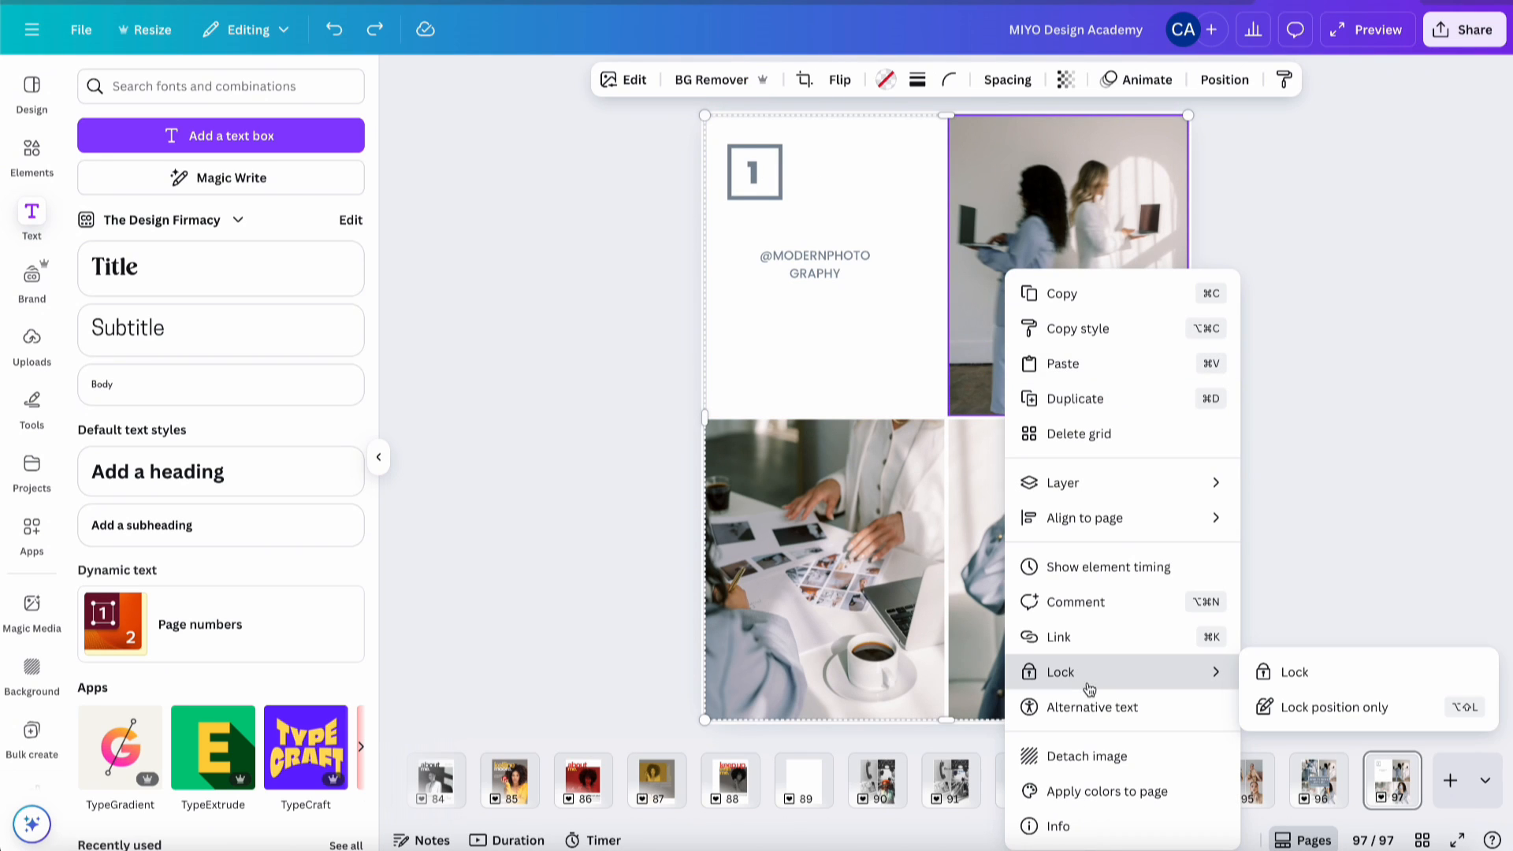
pyautogui.click(1280, 706)
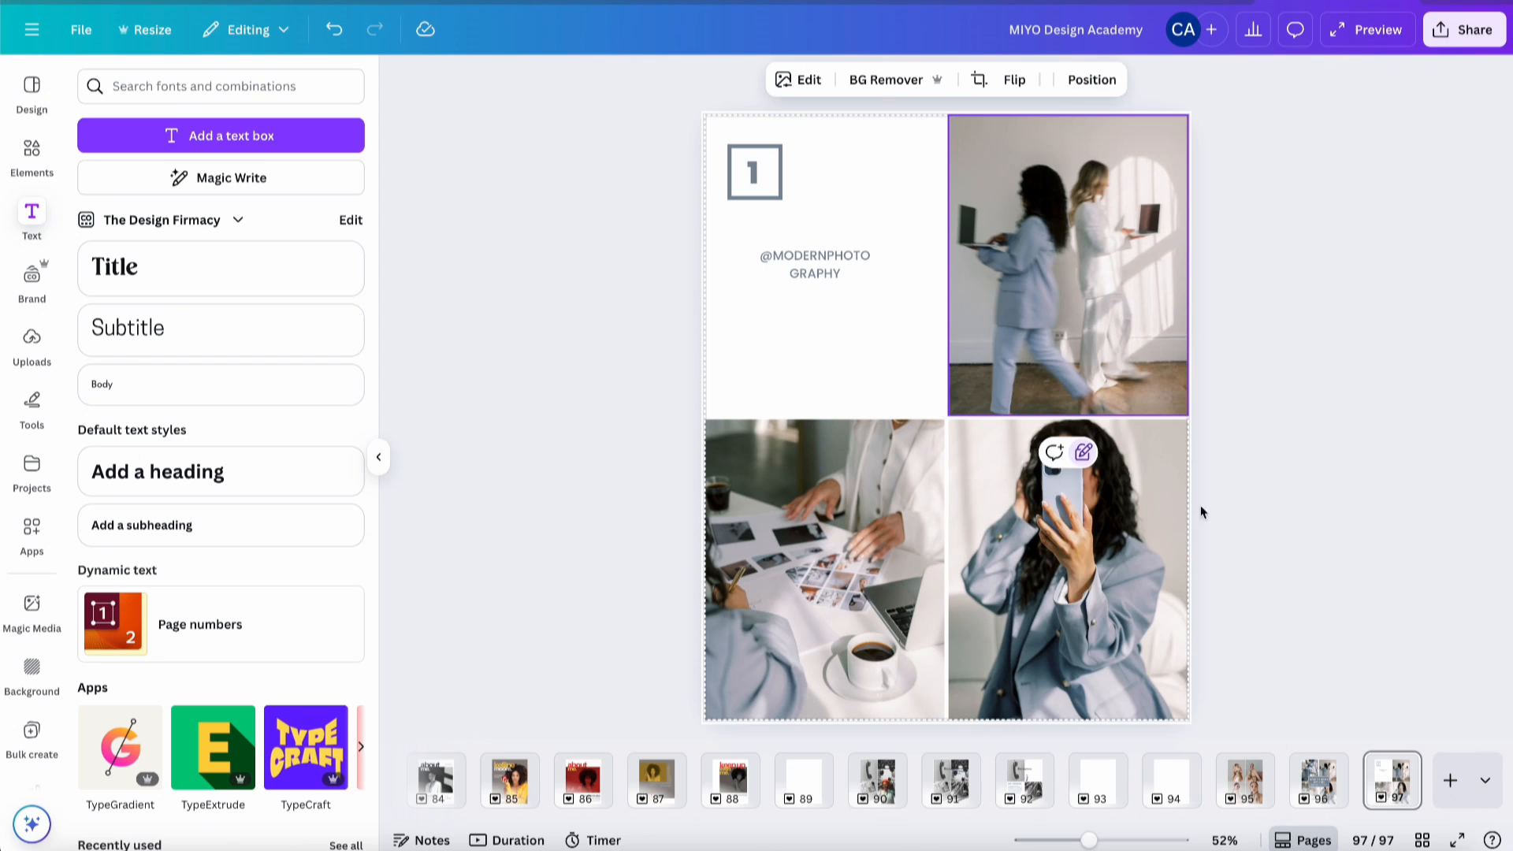
# - Align the "1" and its square frame to each other's center and middle, and move them to the upper middle of the white cell
pyautogui.click(810, 223)
pyautogui.moveTo(810, 222); pyautogui.dragTo(733, 162)
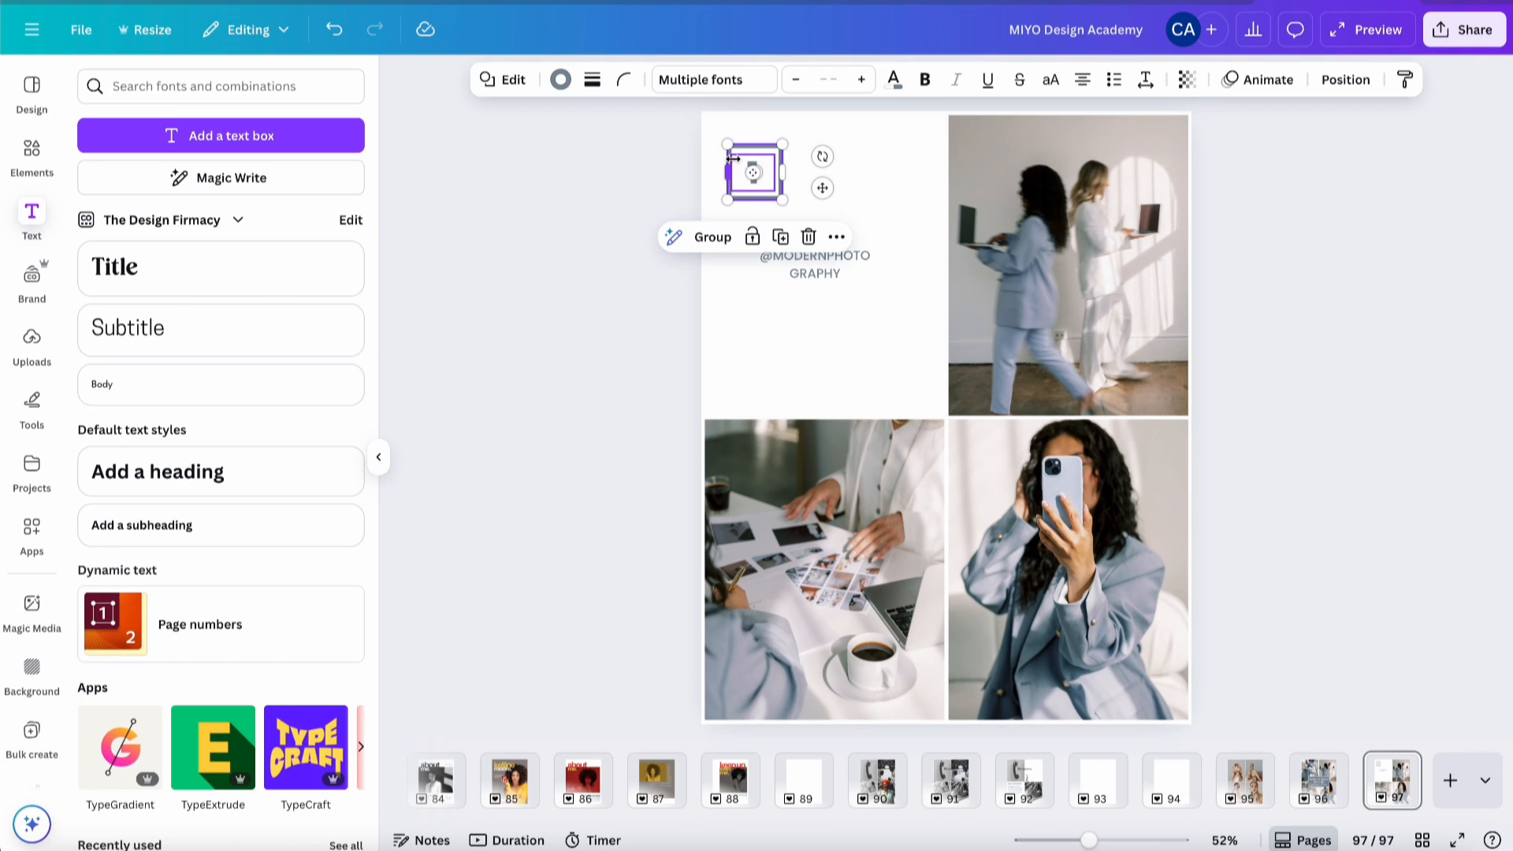
pyautogui.click(1339, 79)
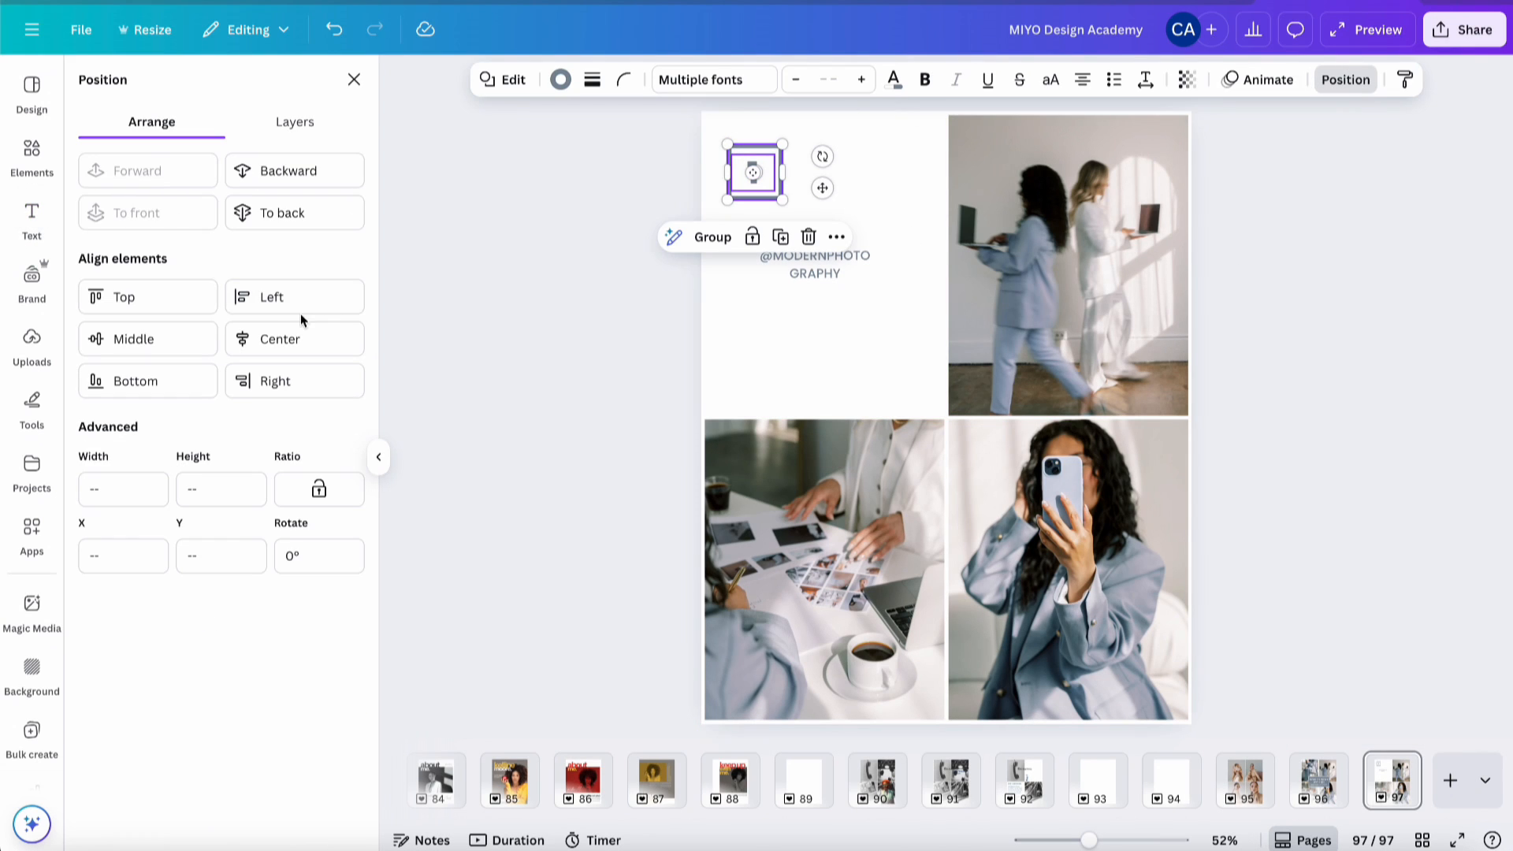
pyautogui.click(272, 335)
pyautogui.click(189, 340)
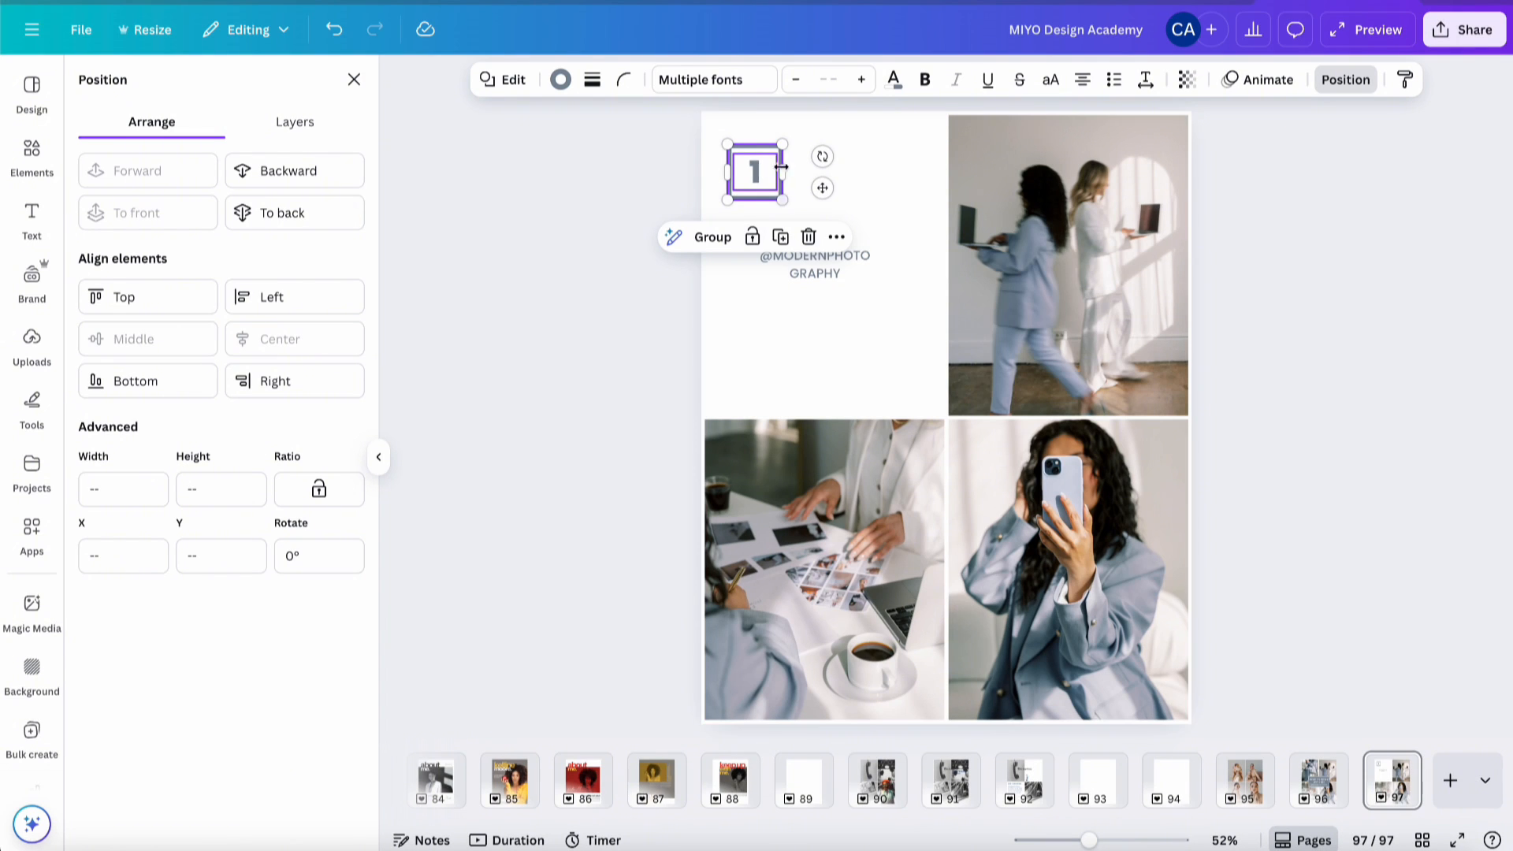
pyautogui.moveTo(823, 190); pyautogui.dragTo(896, 207)
# - Widen the handle's text box to about 376 px so it fits one line, and place a lowercase copy below it
pyautogui.click(820, 279)
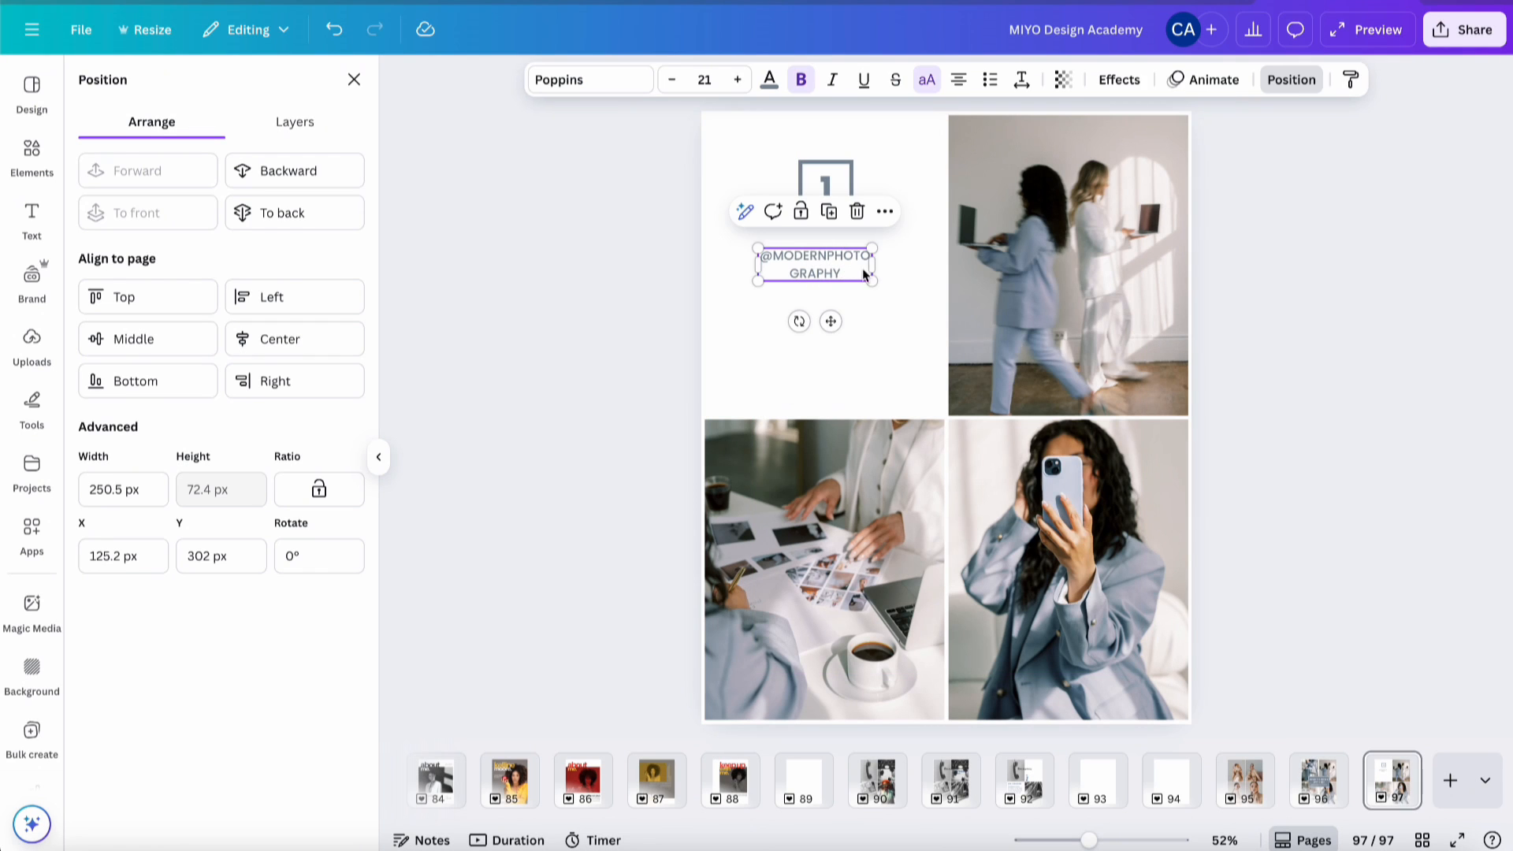
pyautogui.moveTo(871, 265); pyautogui.dragTo(842, 334)
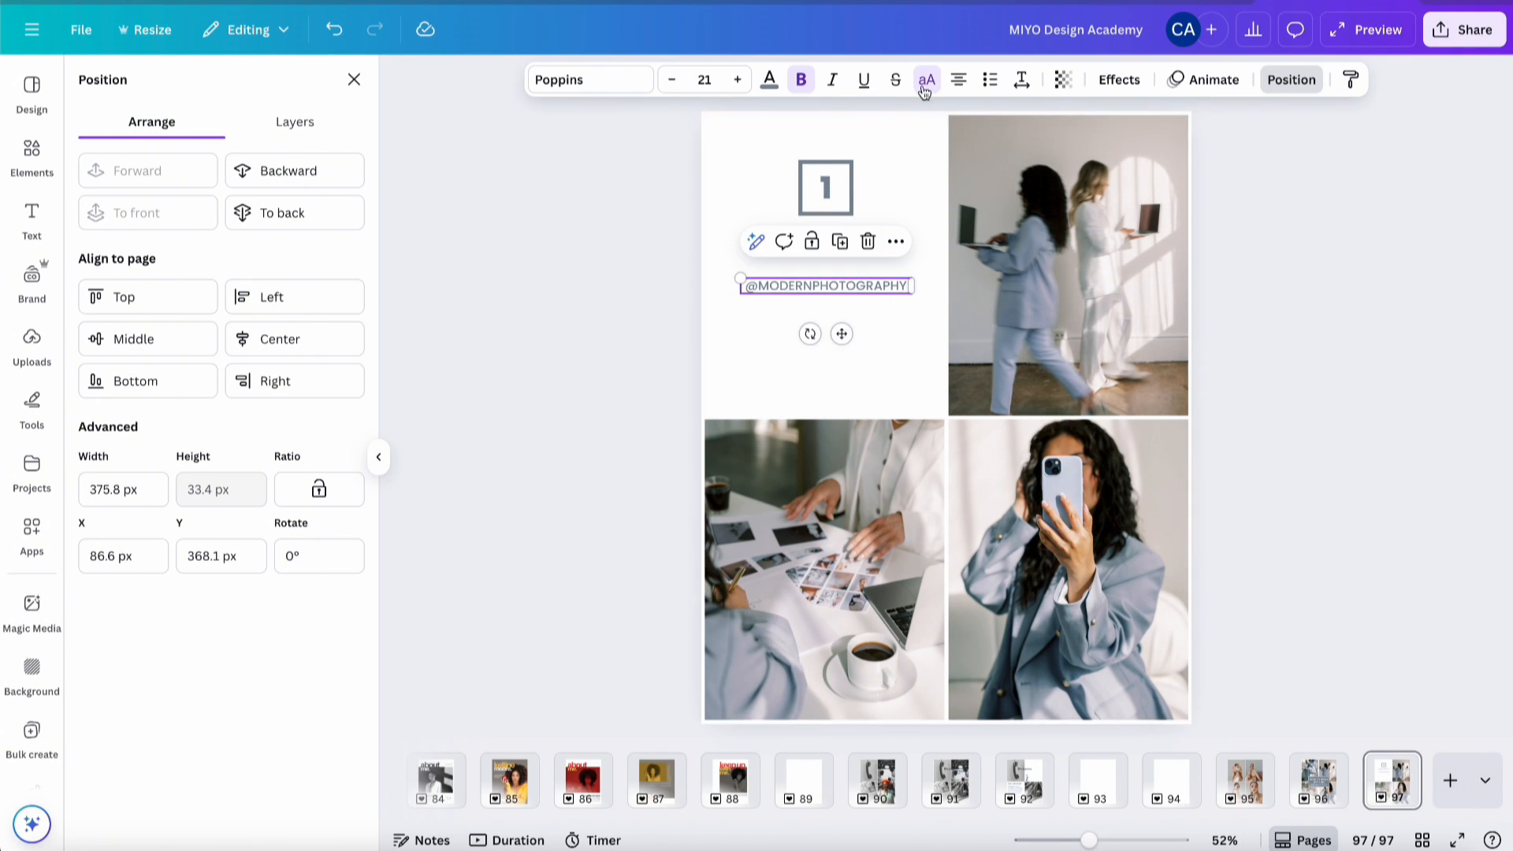
pyautogui.click(924, 87)
pyautogui.doubleClick(831, 286)
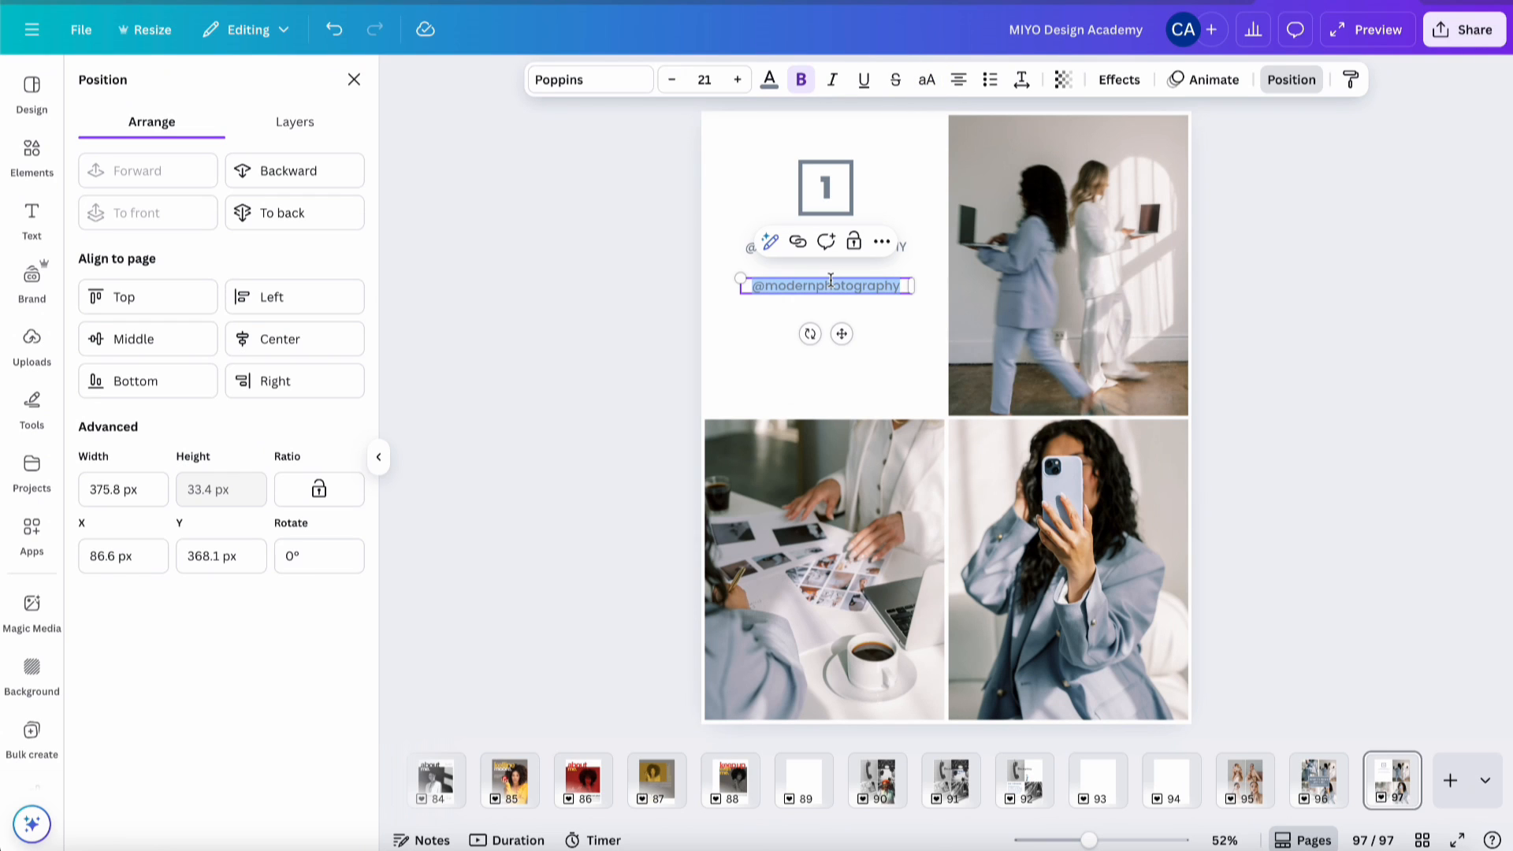
# - Set the uppercase handle's font size to 24 and replace its text with "BOOK YOUR CONSULTATION"
pyautogui.click(907, 247)
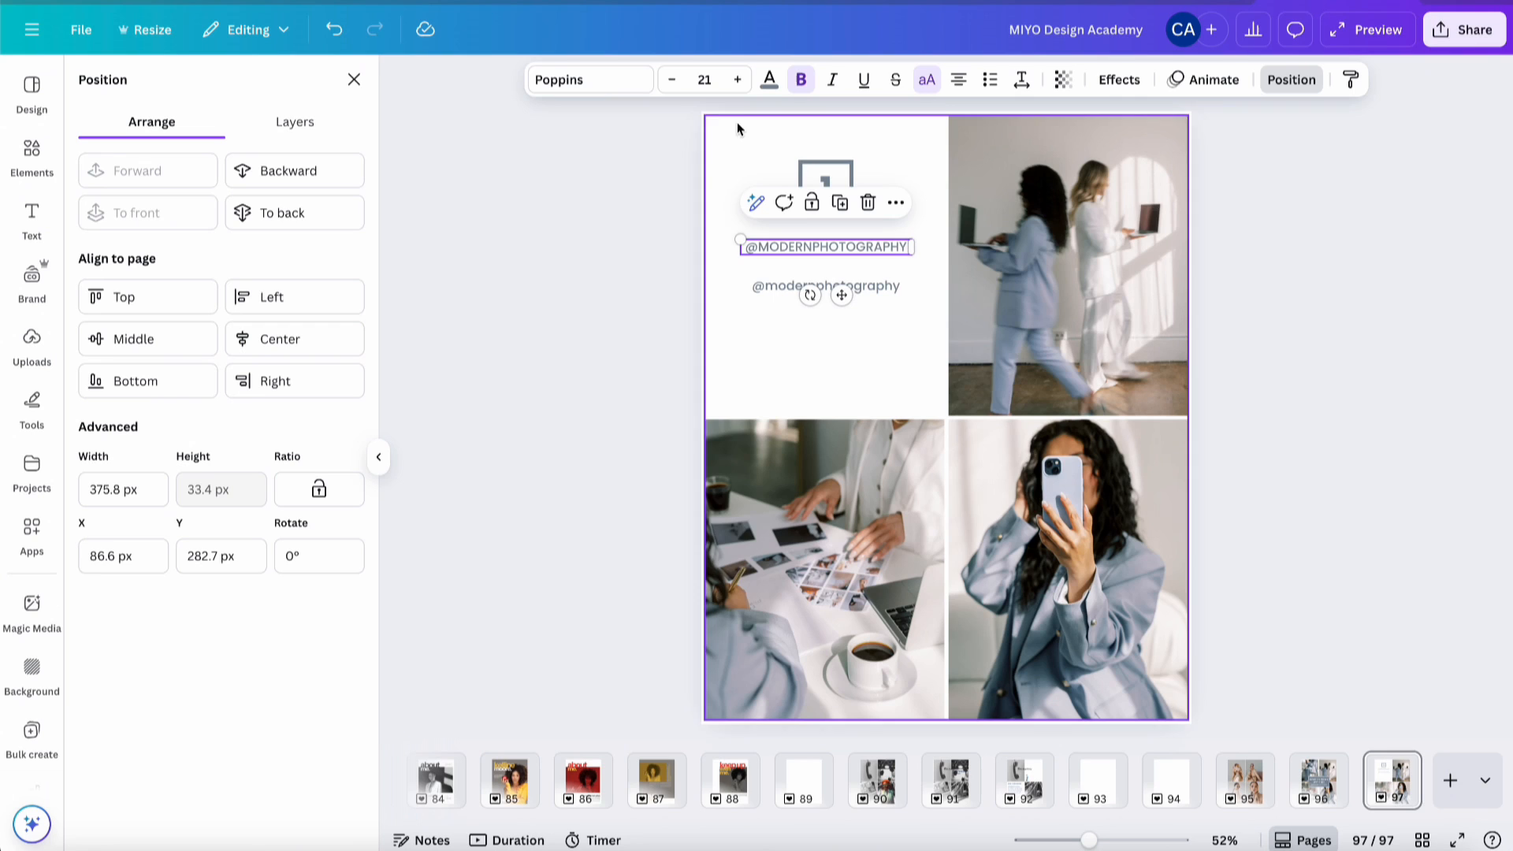
pyautogui.click(704, 80)
pyautogui.click(693, 392)
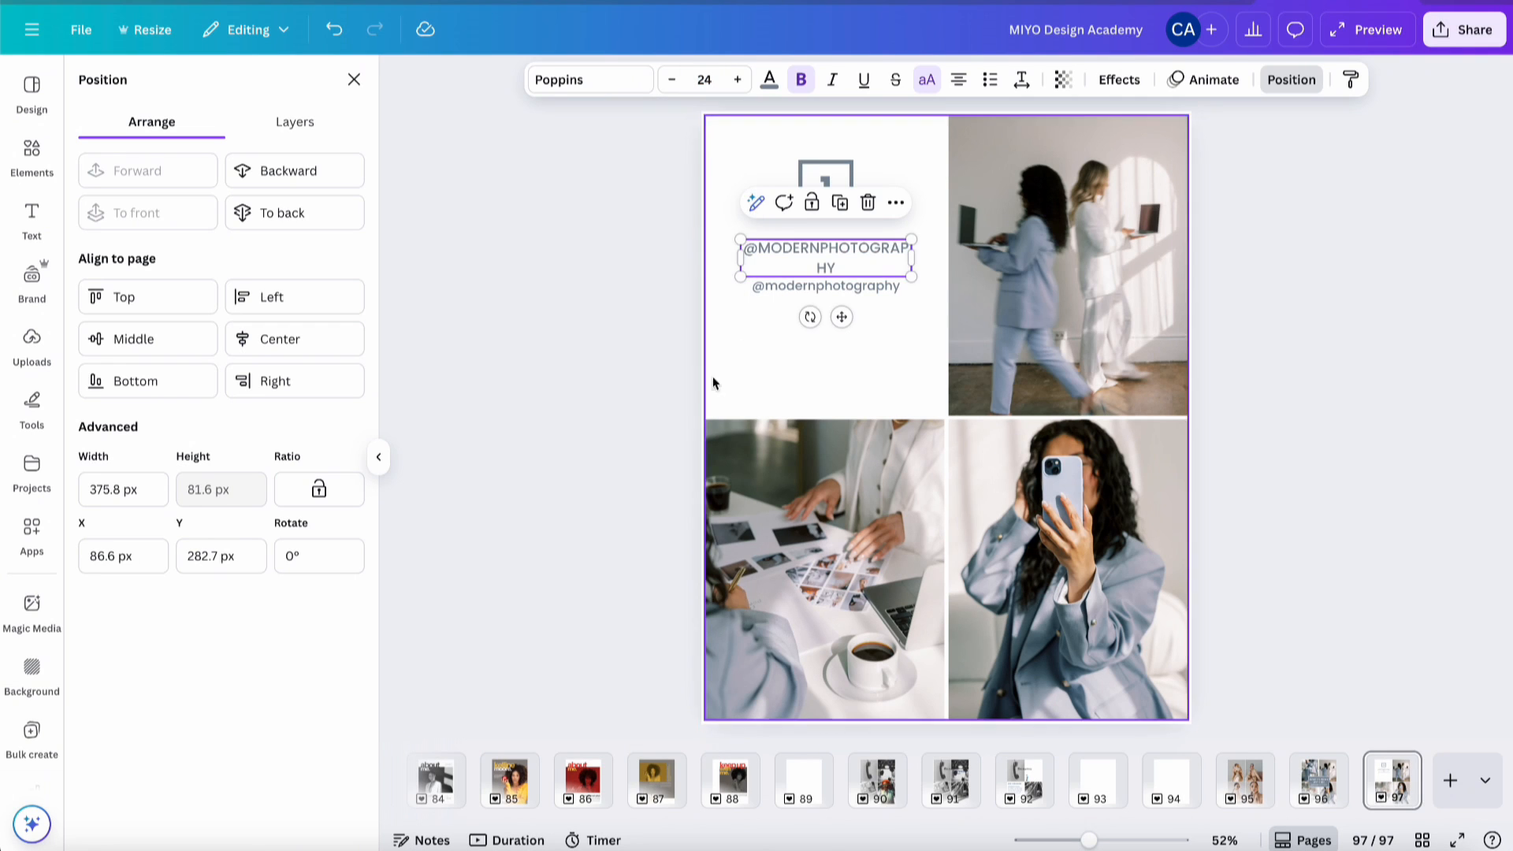
pyautogui.doubleClick(848, 256)
pyautogui.write('BOOK ')
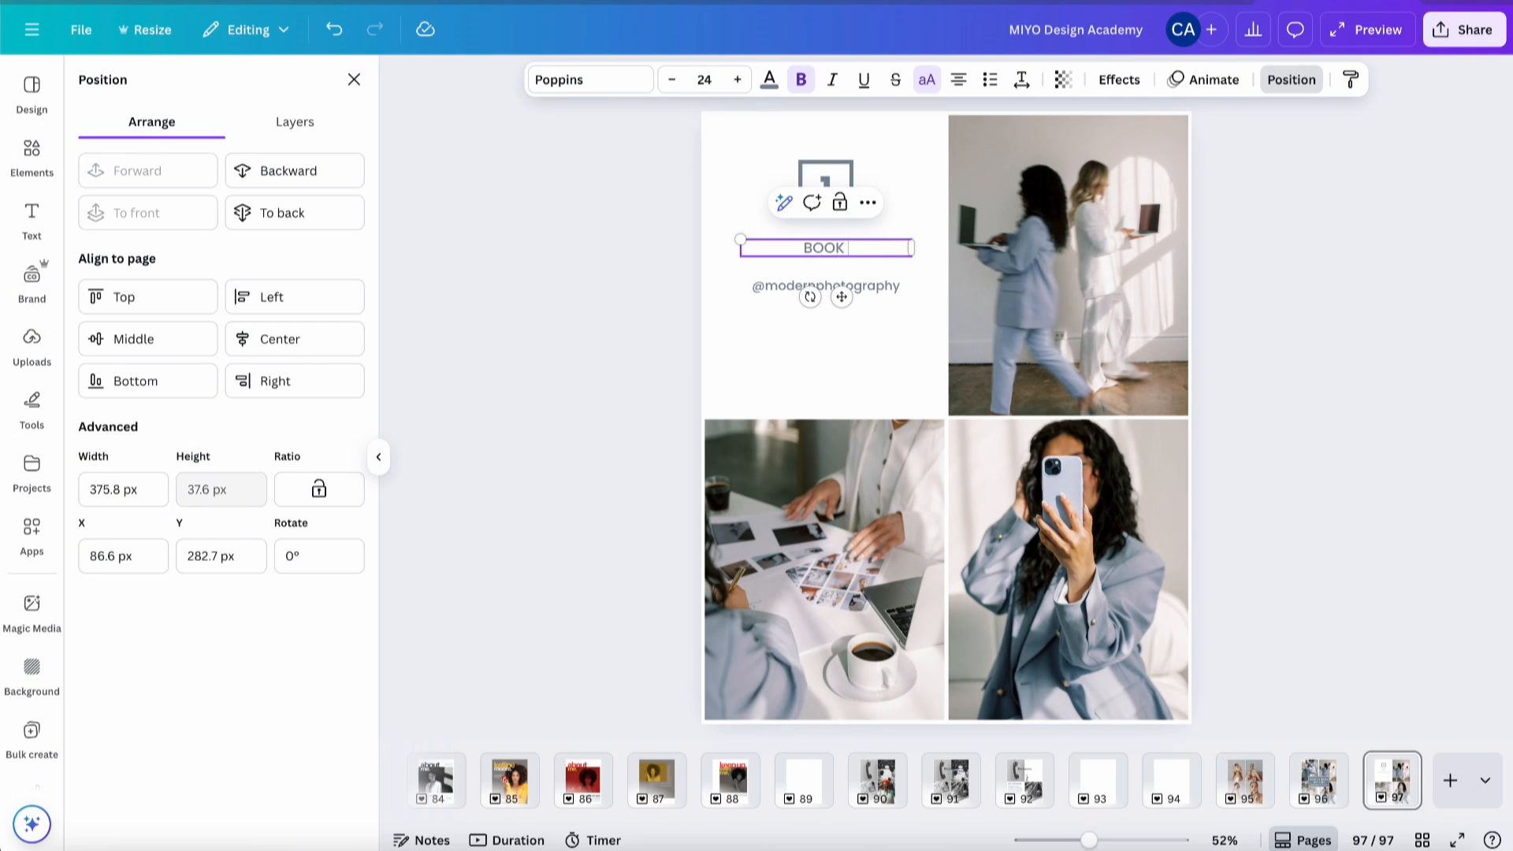
pyautogui.write('YOUR CONSULTATION')
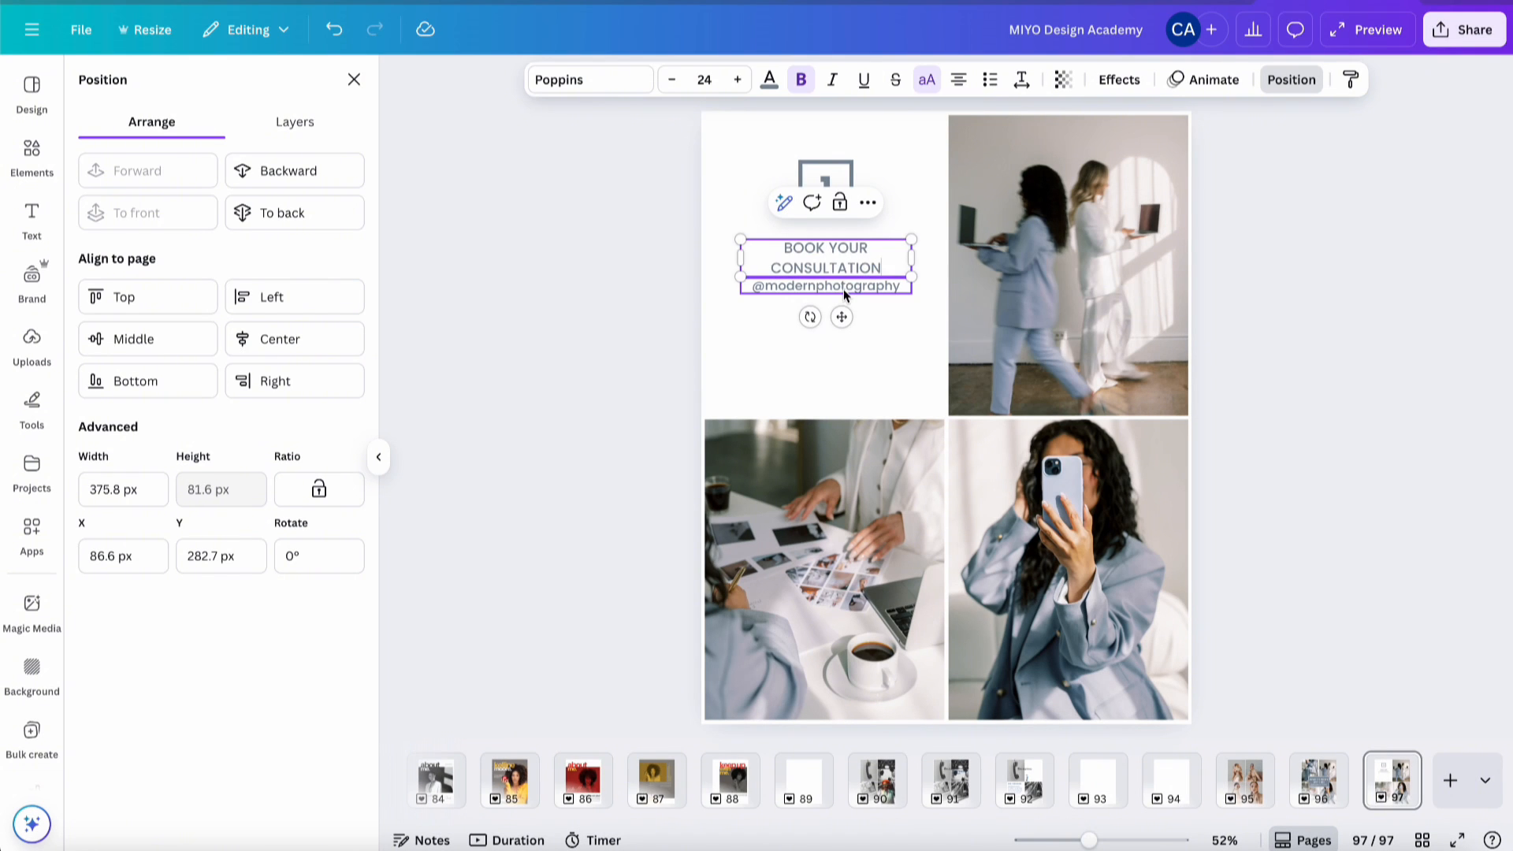
# - Move the lowercase handle slightly down and replace it with "To ensure that we are a good fit for your project"
pyautogui.moveTo(843, 295); pyautogui.dragTo(843, 310)
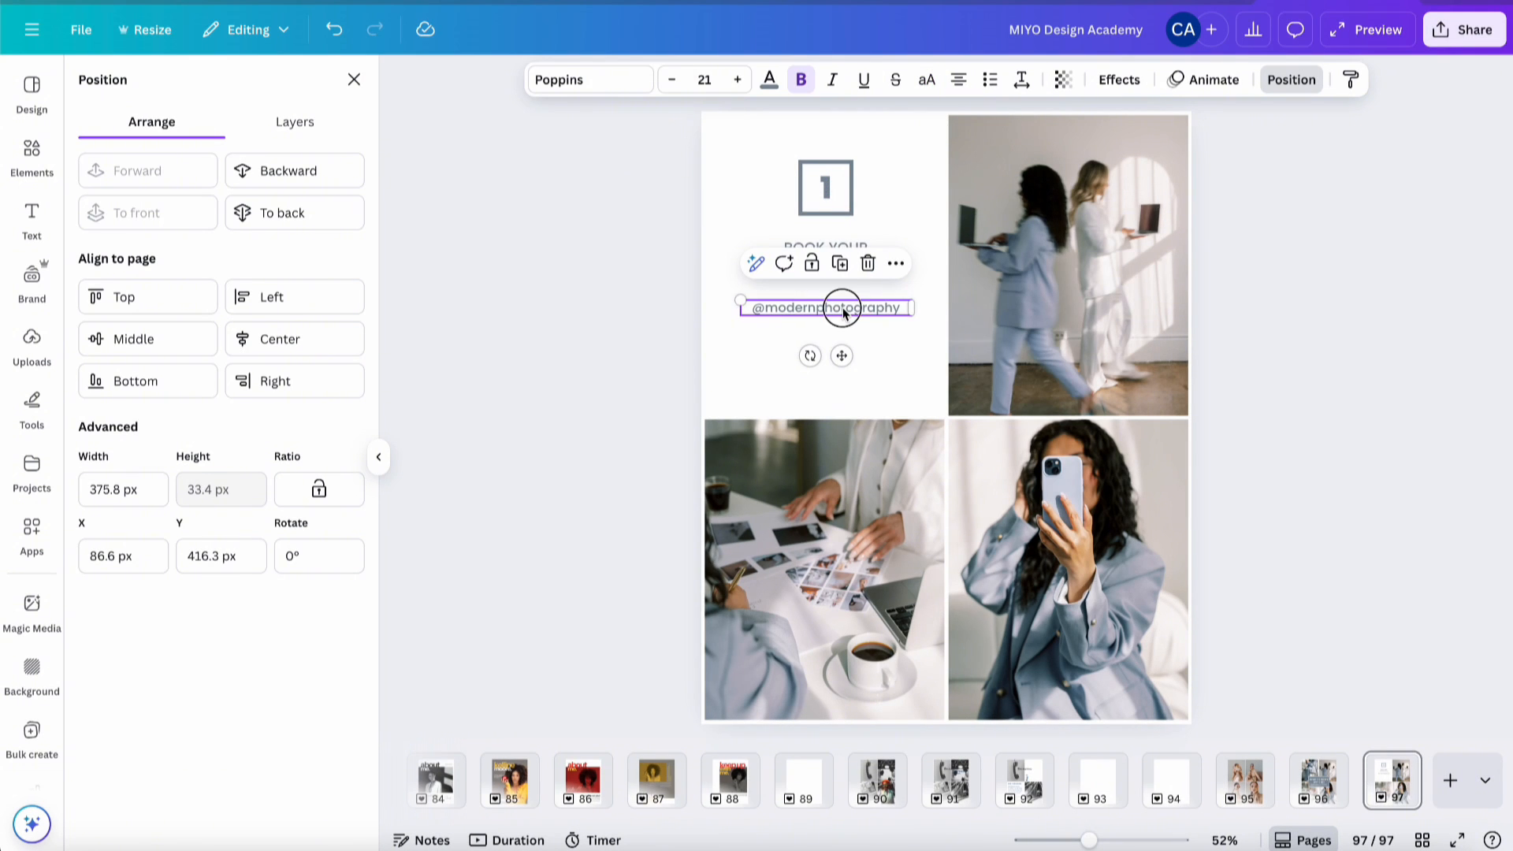
pyautogui.doubleClick(842, 306)
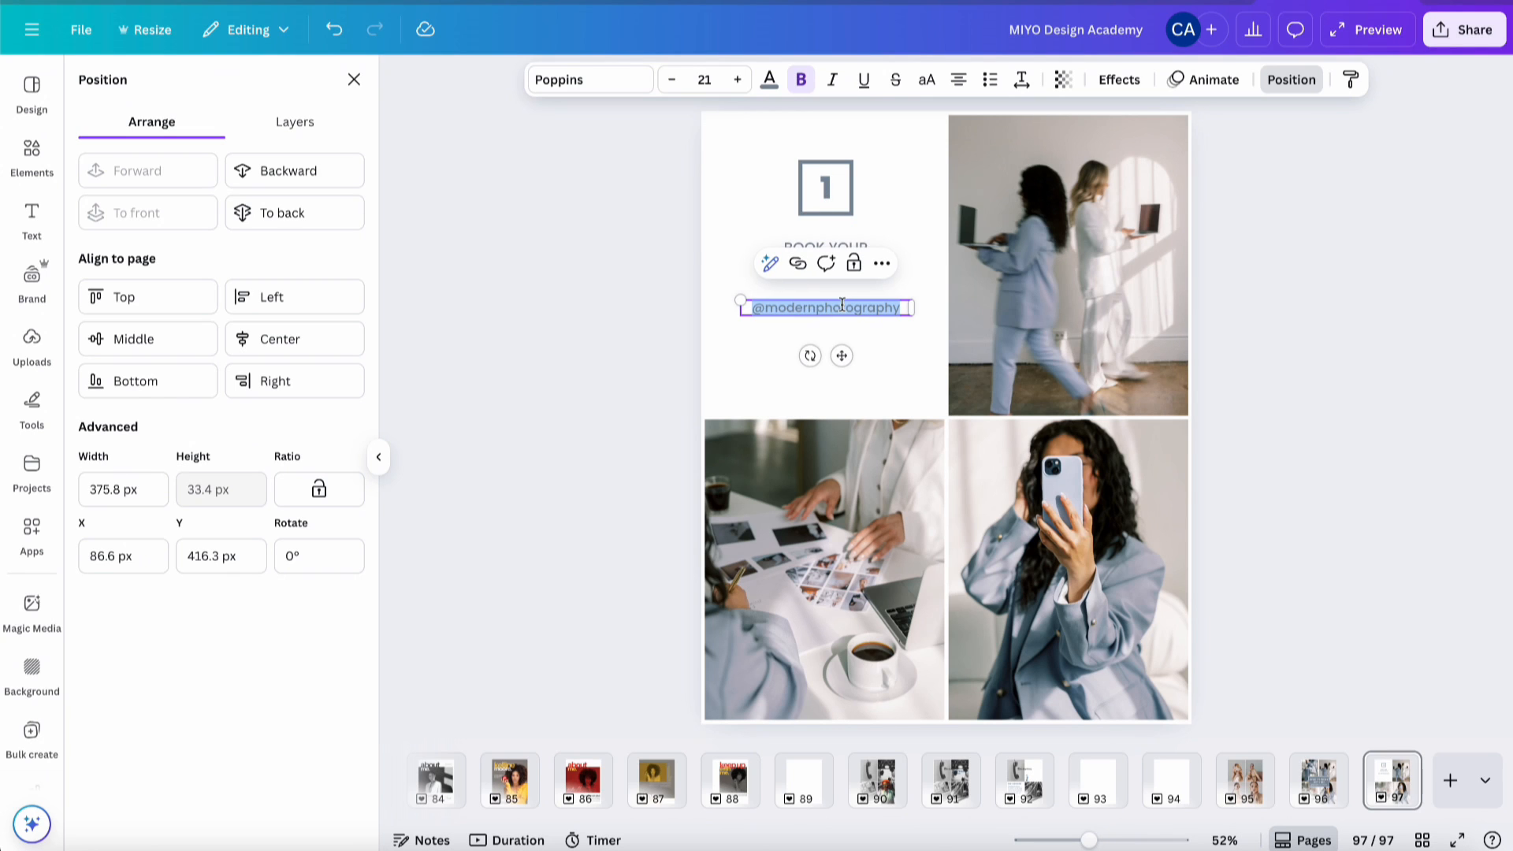
pyautogui.write('To ensure that we a')
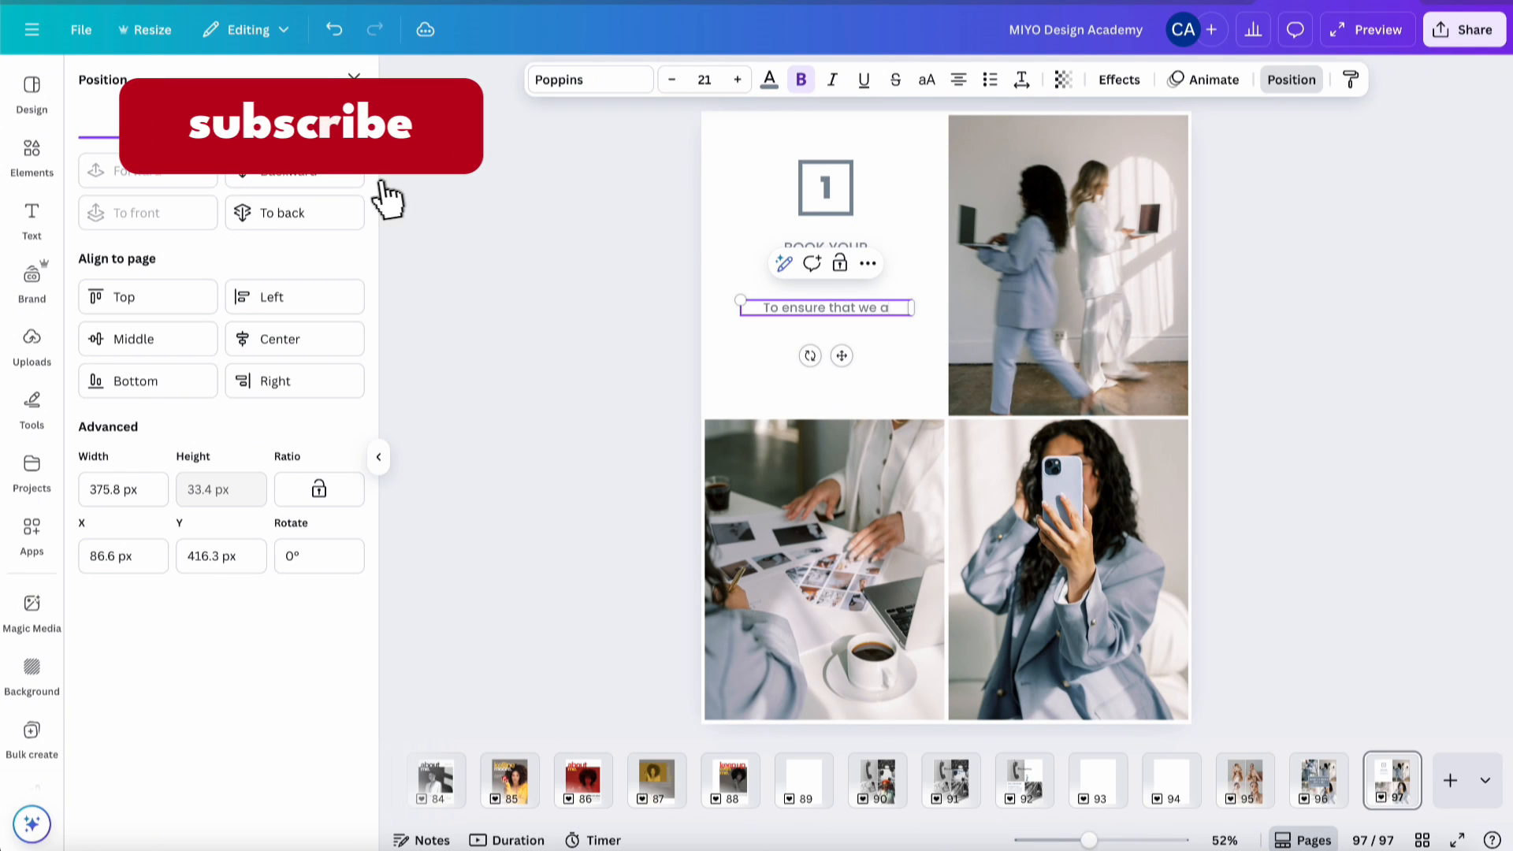
pyautogui.write('re a good fit for y')
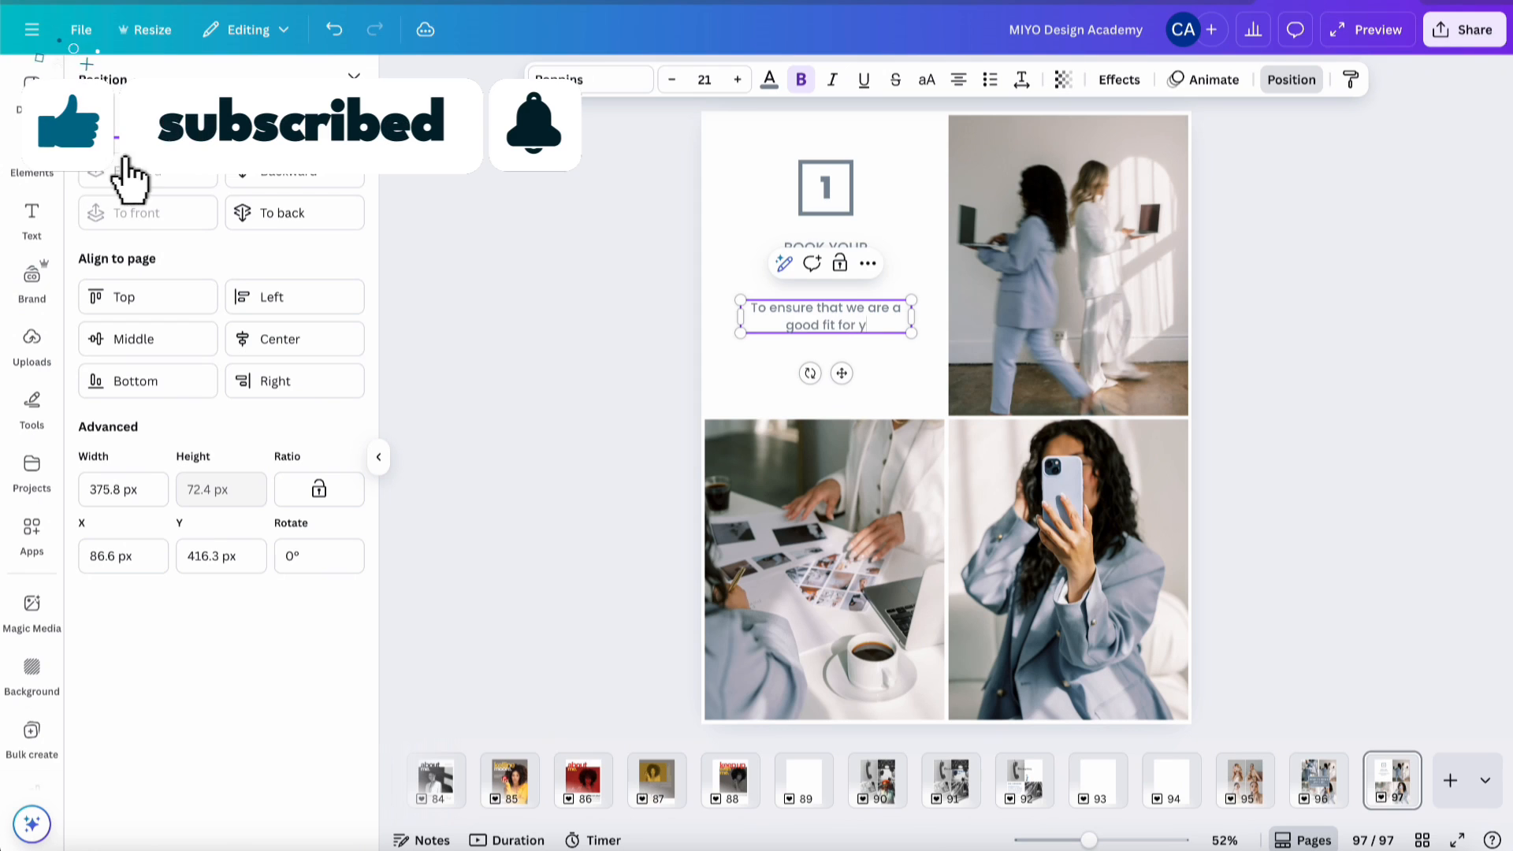
pyautogui.write('our c')
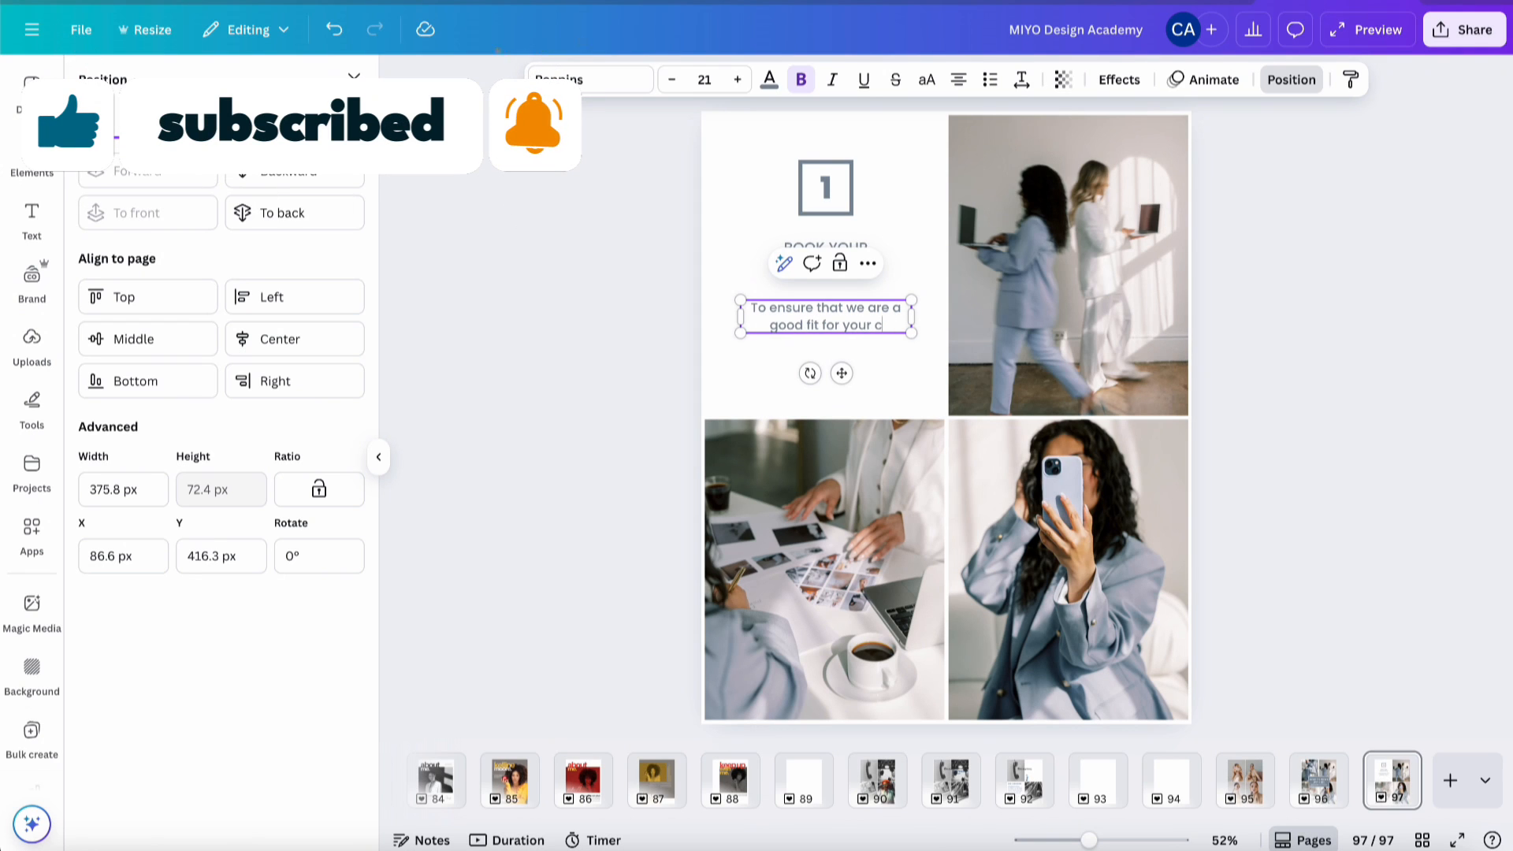
pyautogui.press('BackSpace')
pyautogui.write('project')
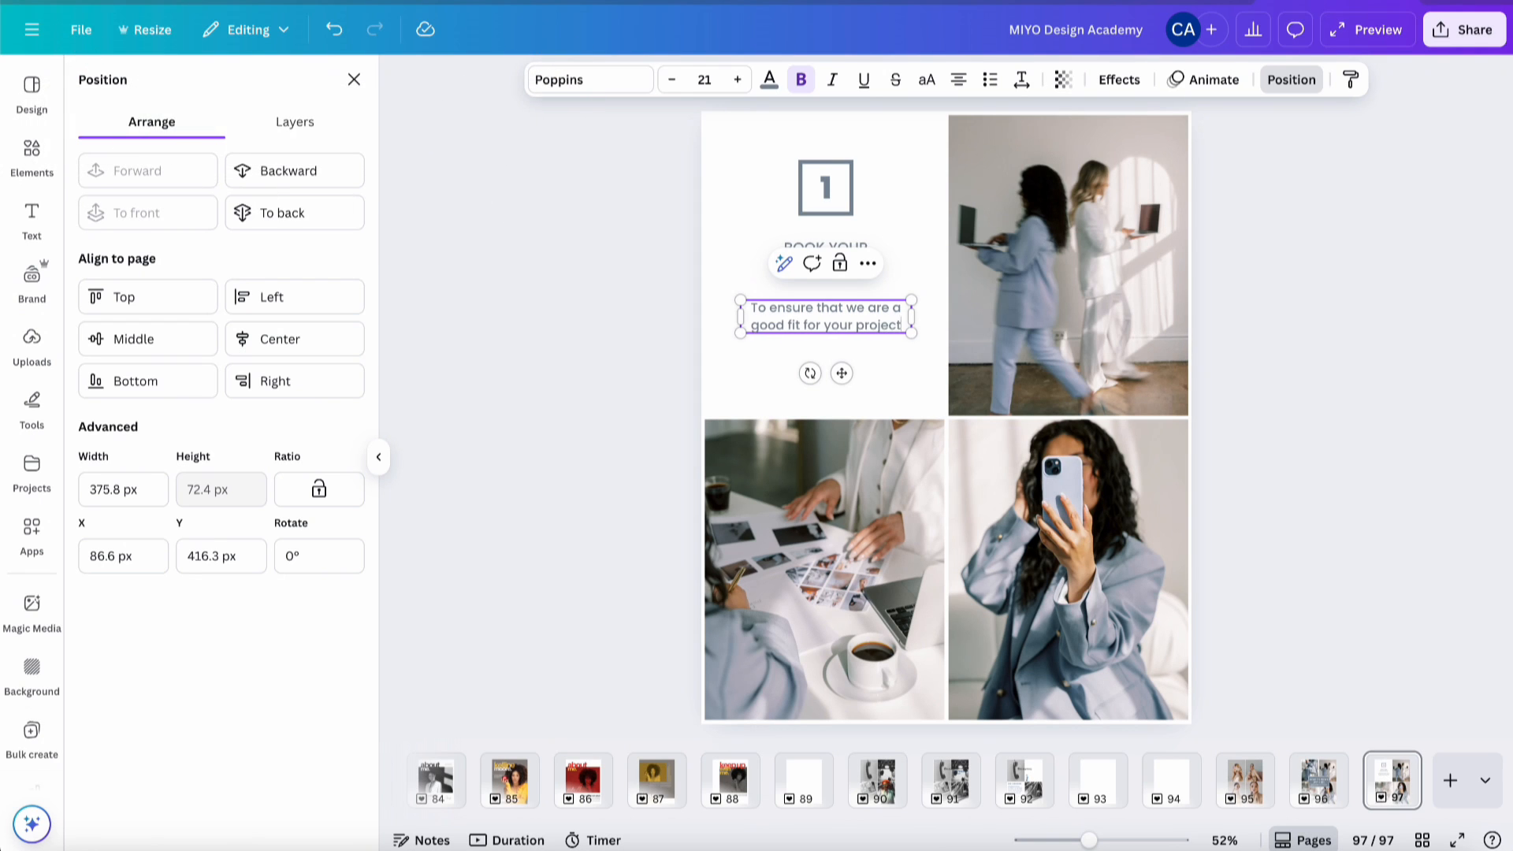
# - Continue the paragraph with ", please book a consultation so that we can elarn mroe about your gials."
pyautogui.write(', please boo')
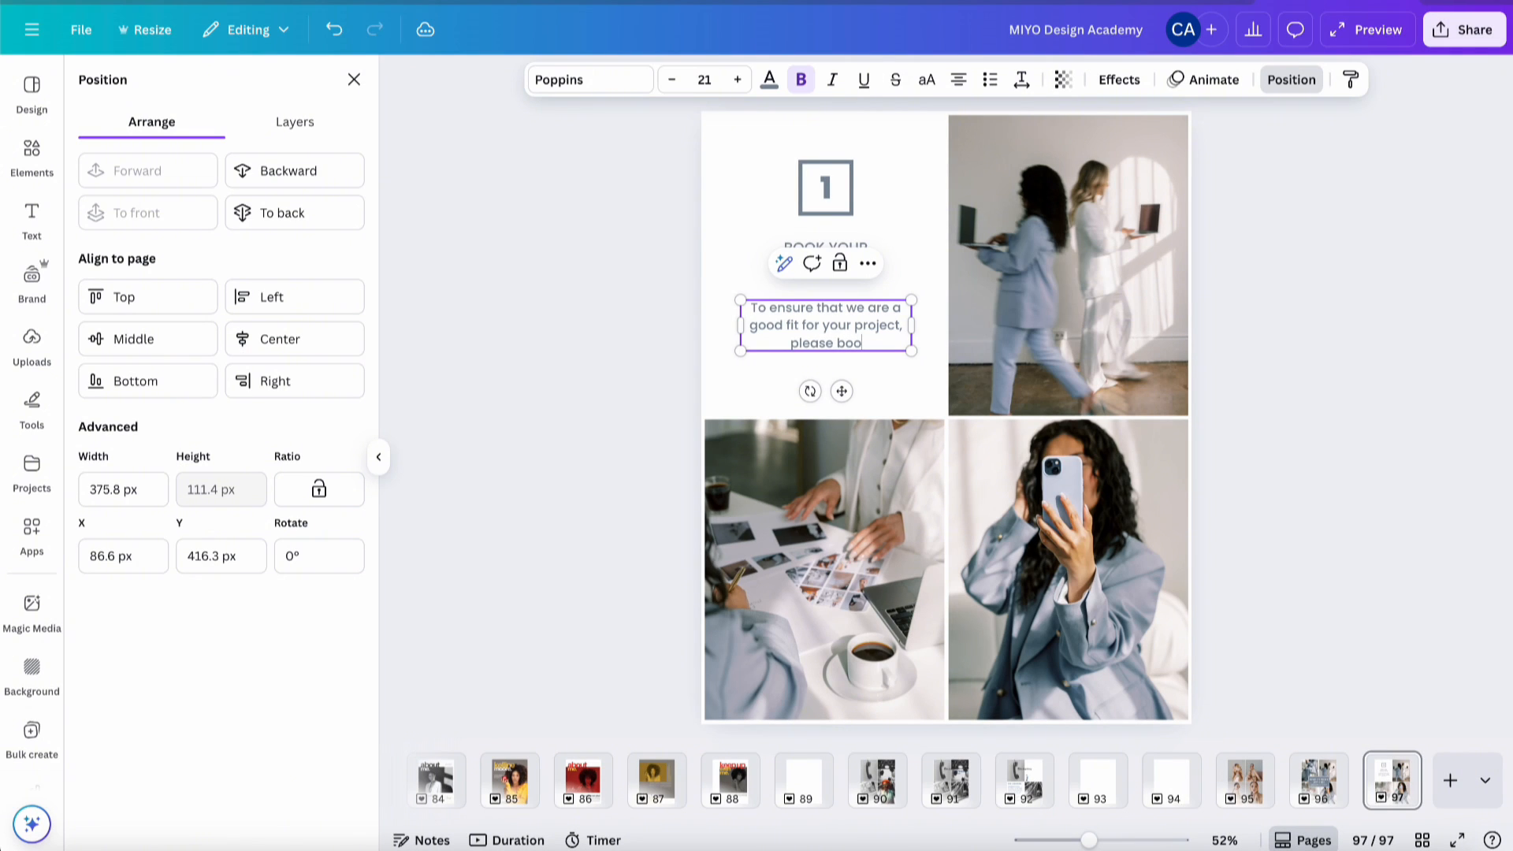
pyautogui.write('k a consultation so that we can el')
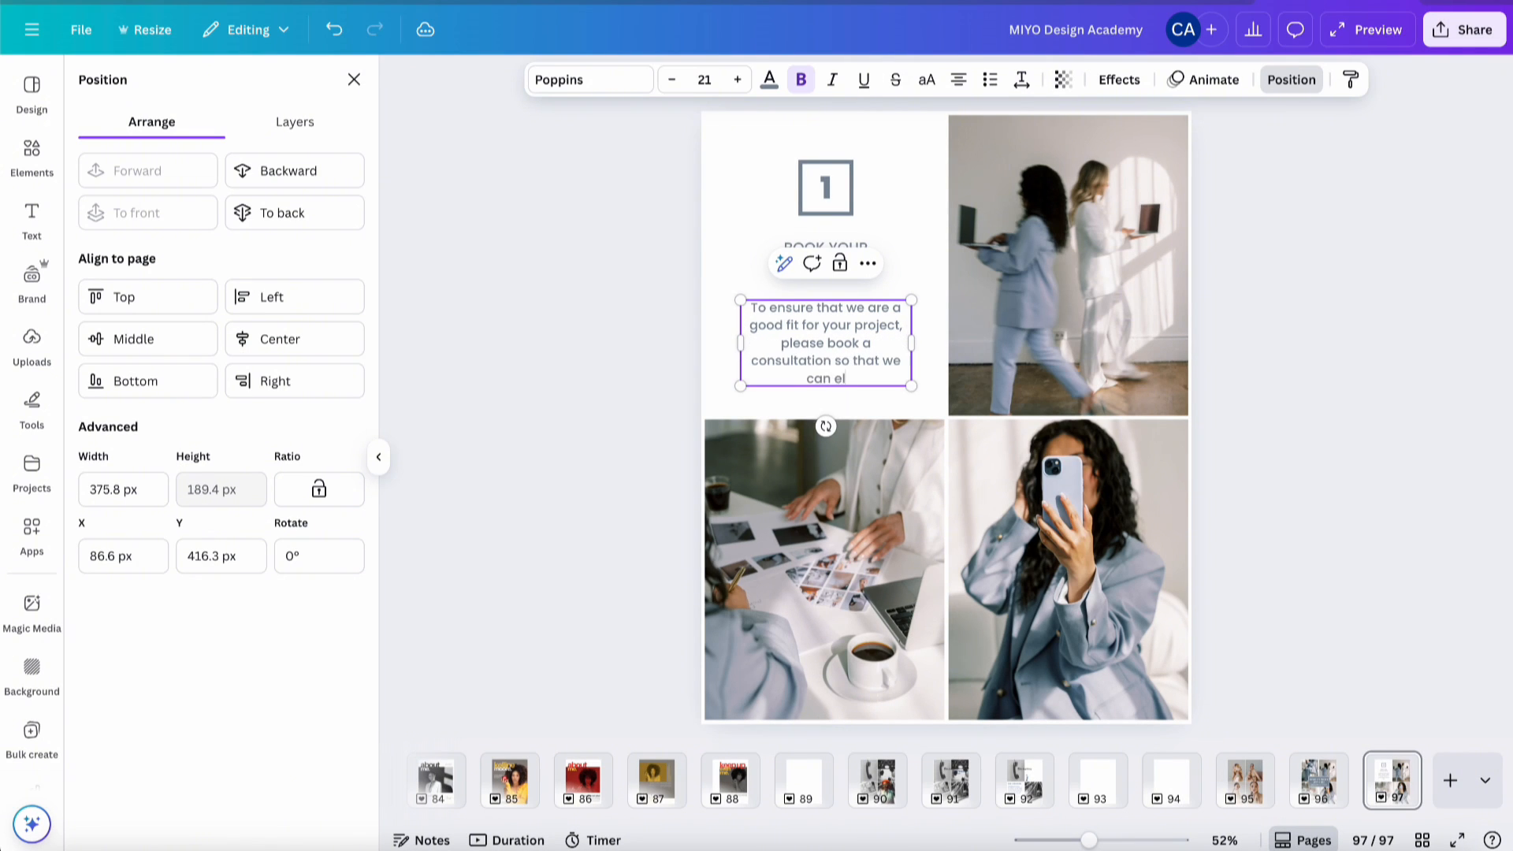
pyautogui.write('arn mroe about your')
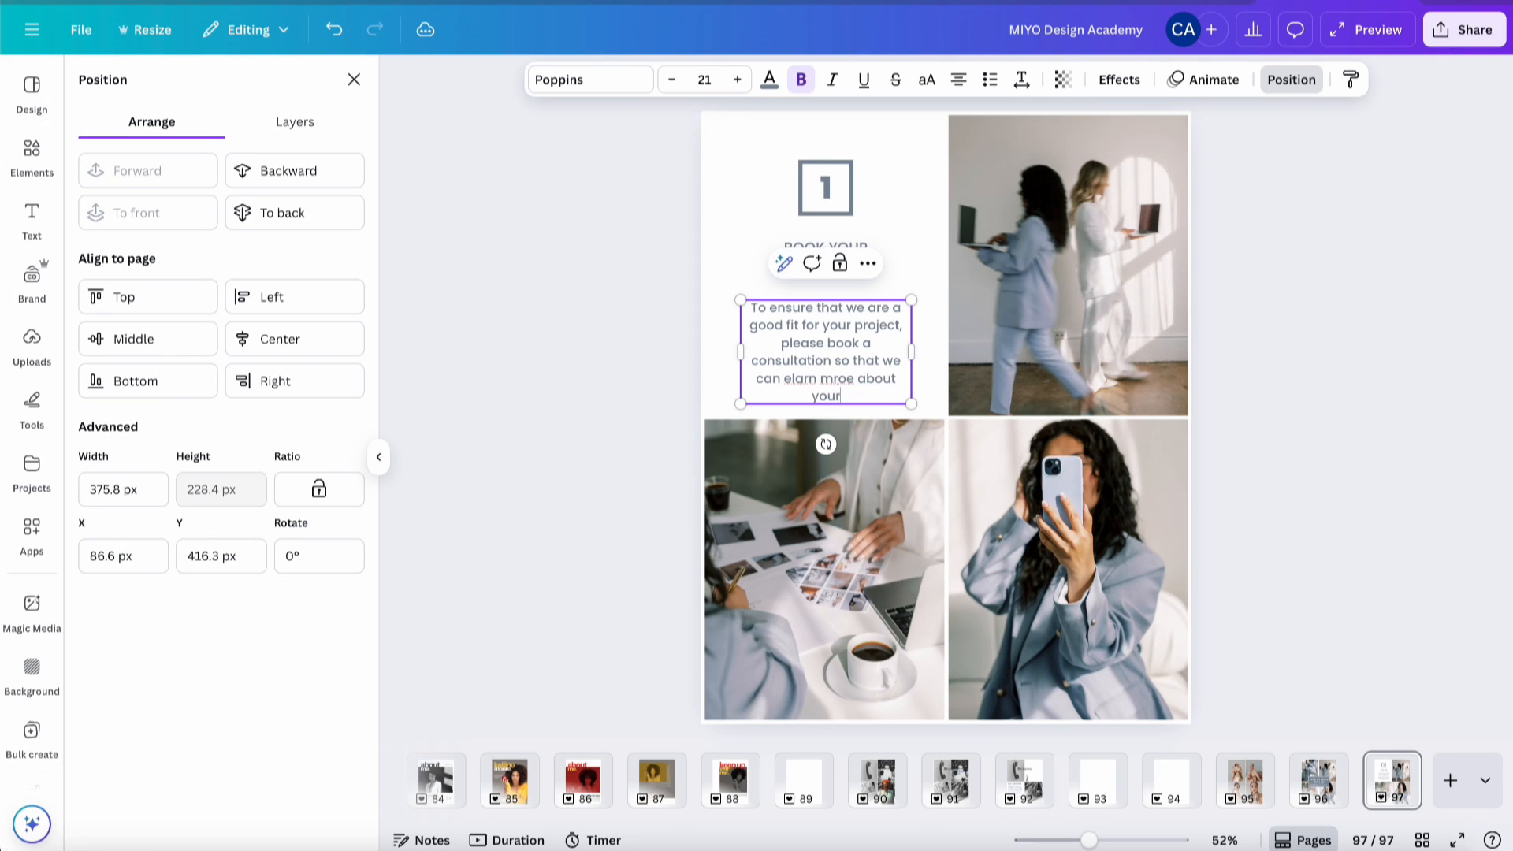
pyautogui.write(' gials.')
# - Widen the paragraph's text box to about 436 px and center it under the "BOOK YOUR CONSULTATION" heading
pyautogui.moveTo(739, 352); pyautogui.dragTo(713, 347)
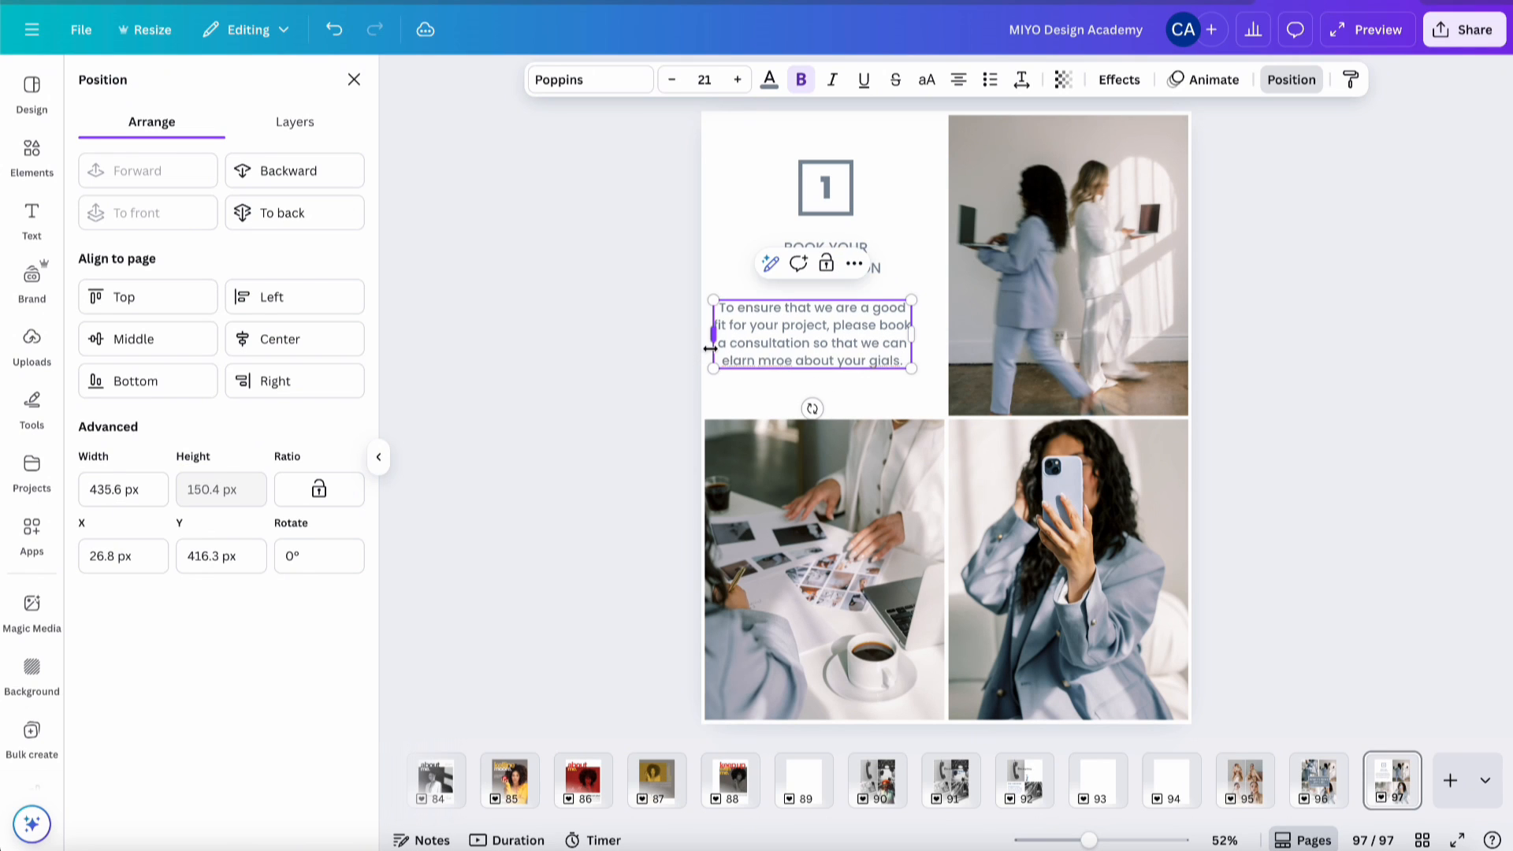
pyautogui.click(1356, 304)
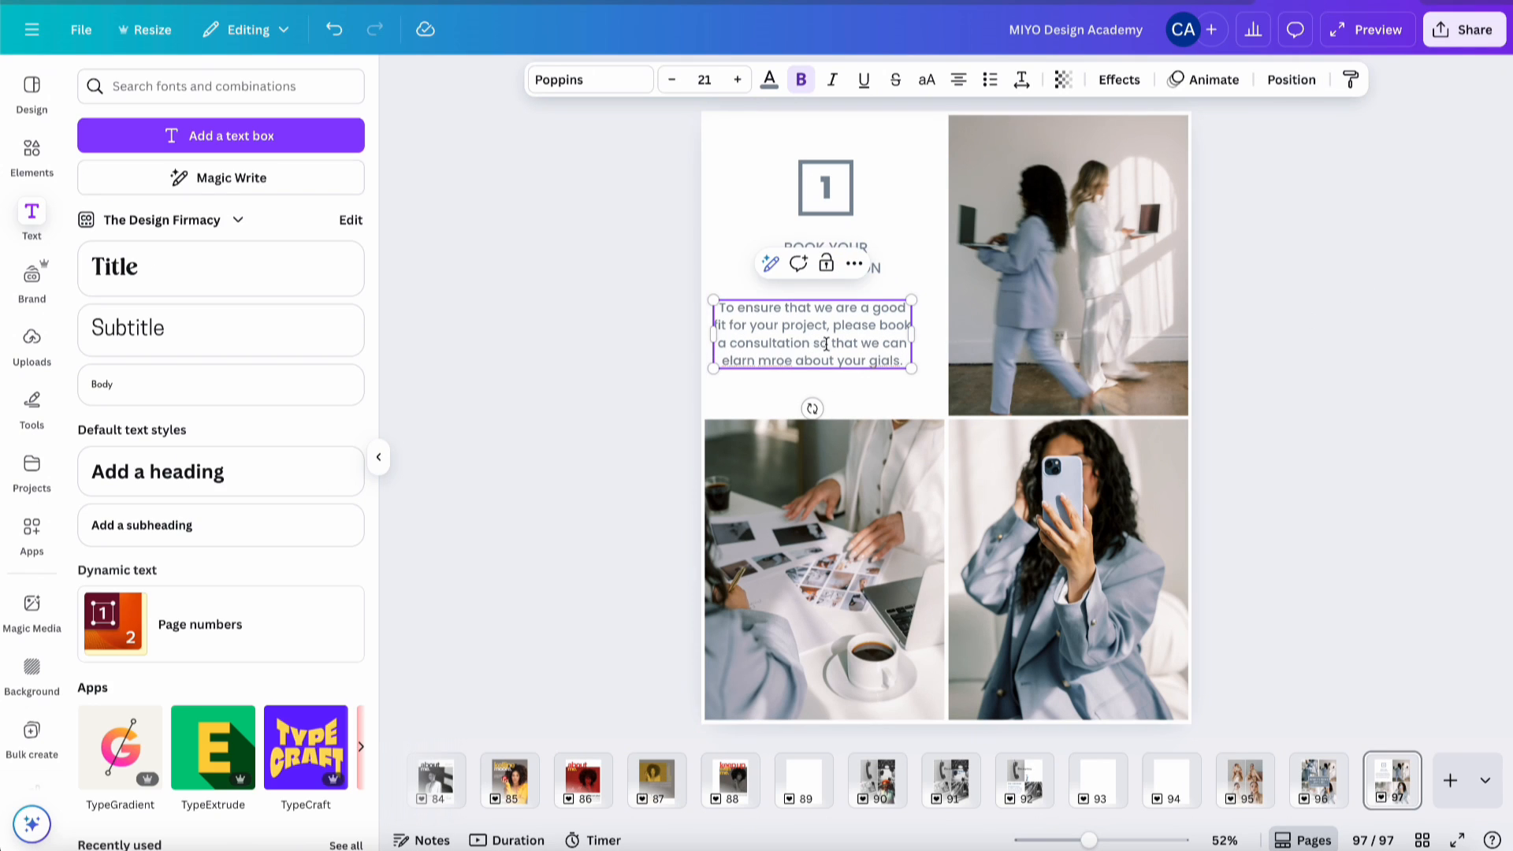
pyautogui.click(1397, 304)
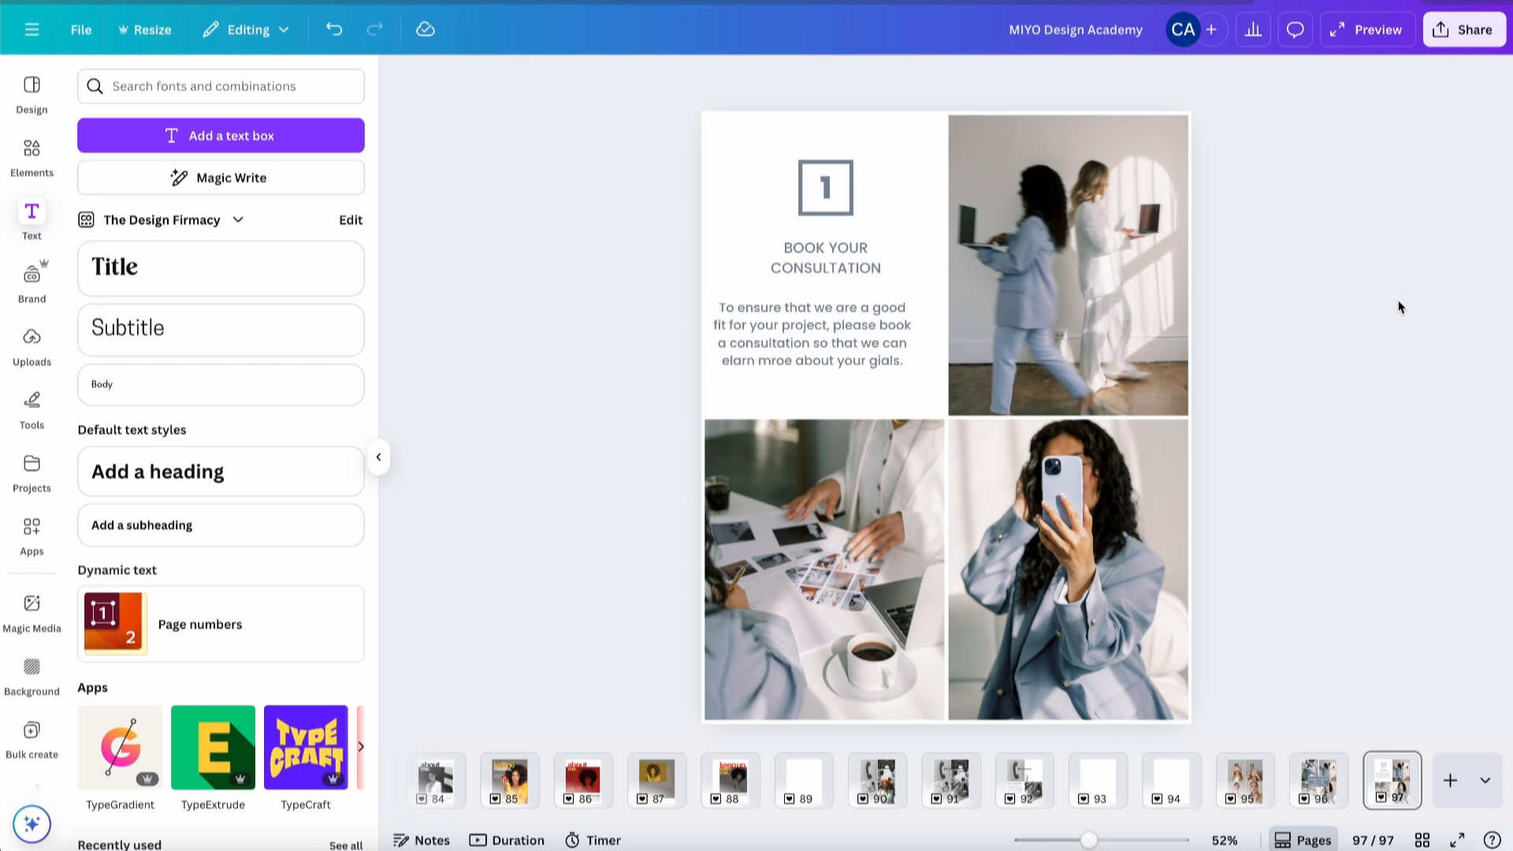
pyautogui.moveTo(841, 329); pyautogui.dragTo(853, 330)
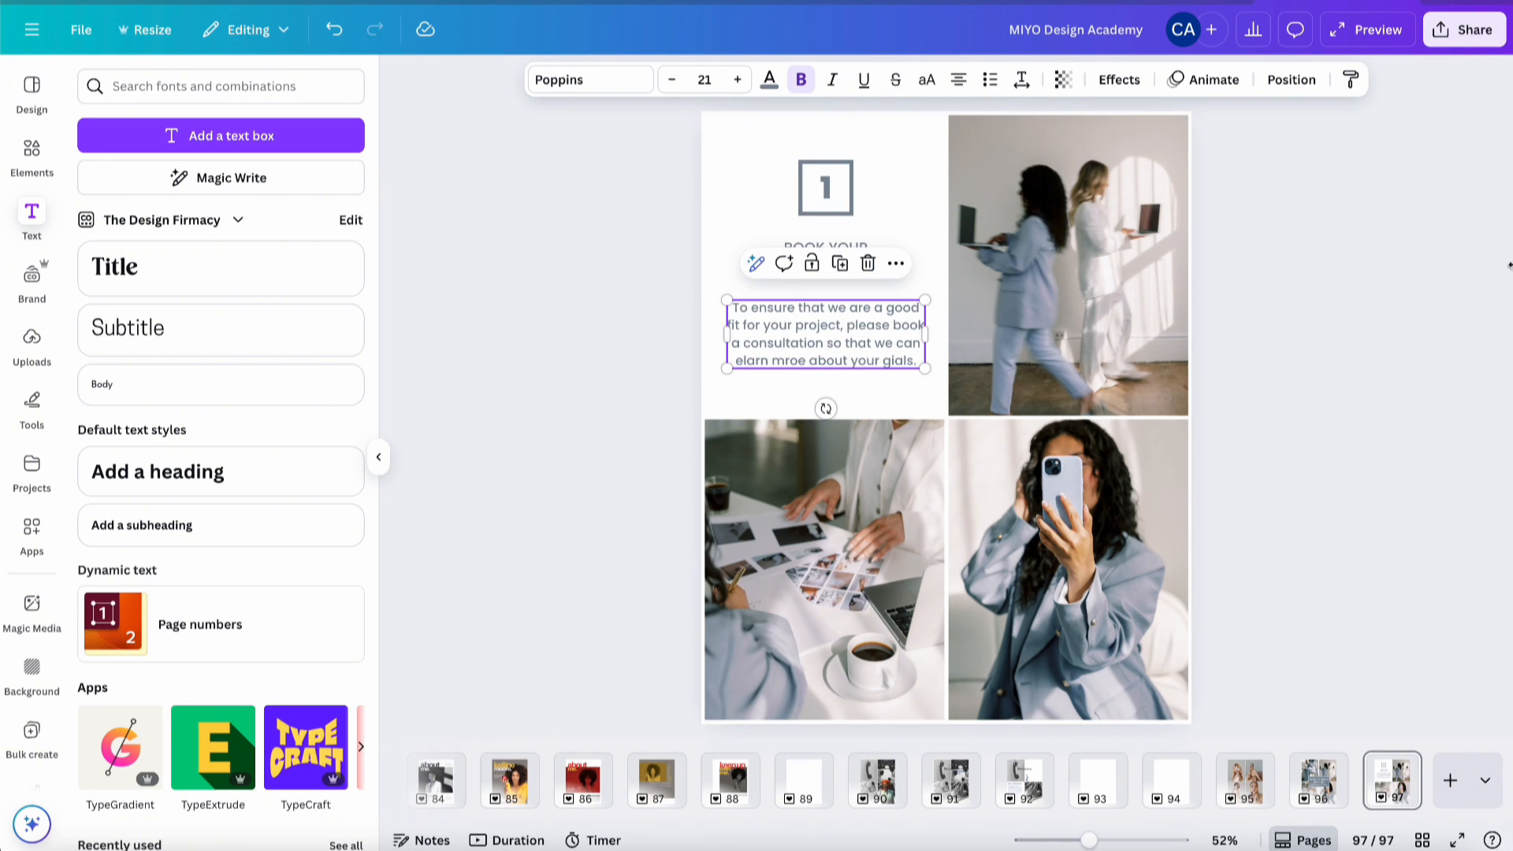
pyautogui.click(1387, 330)
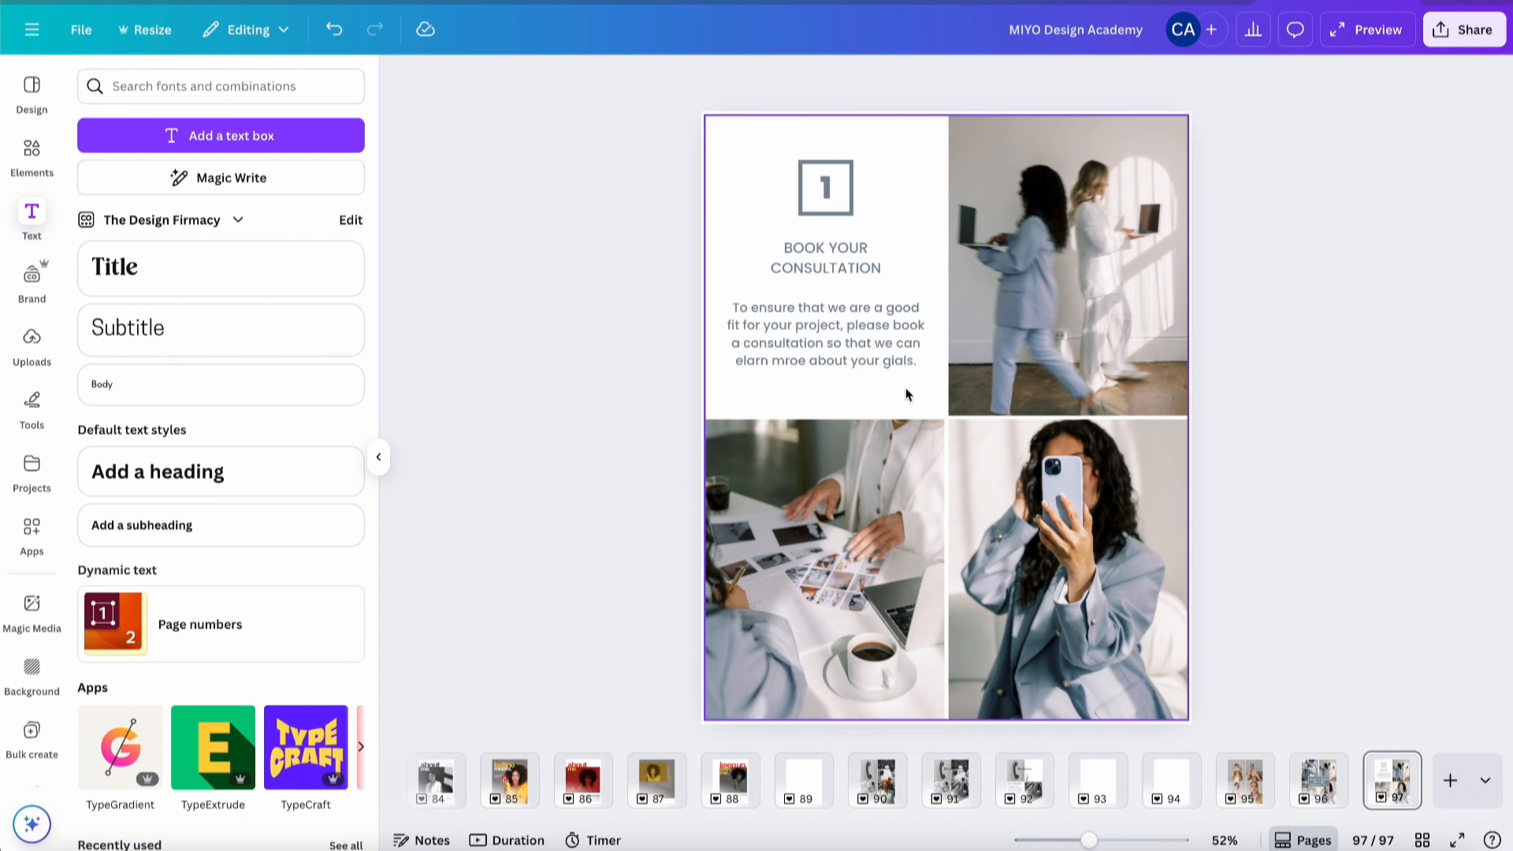
# - Duplicate the "HOW TO WORK WITH US!" cover page and place the copy after the numbered page
pyautogui.click(1318, 797)
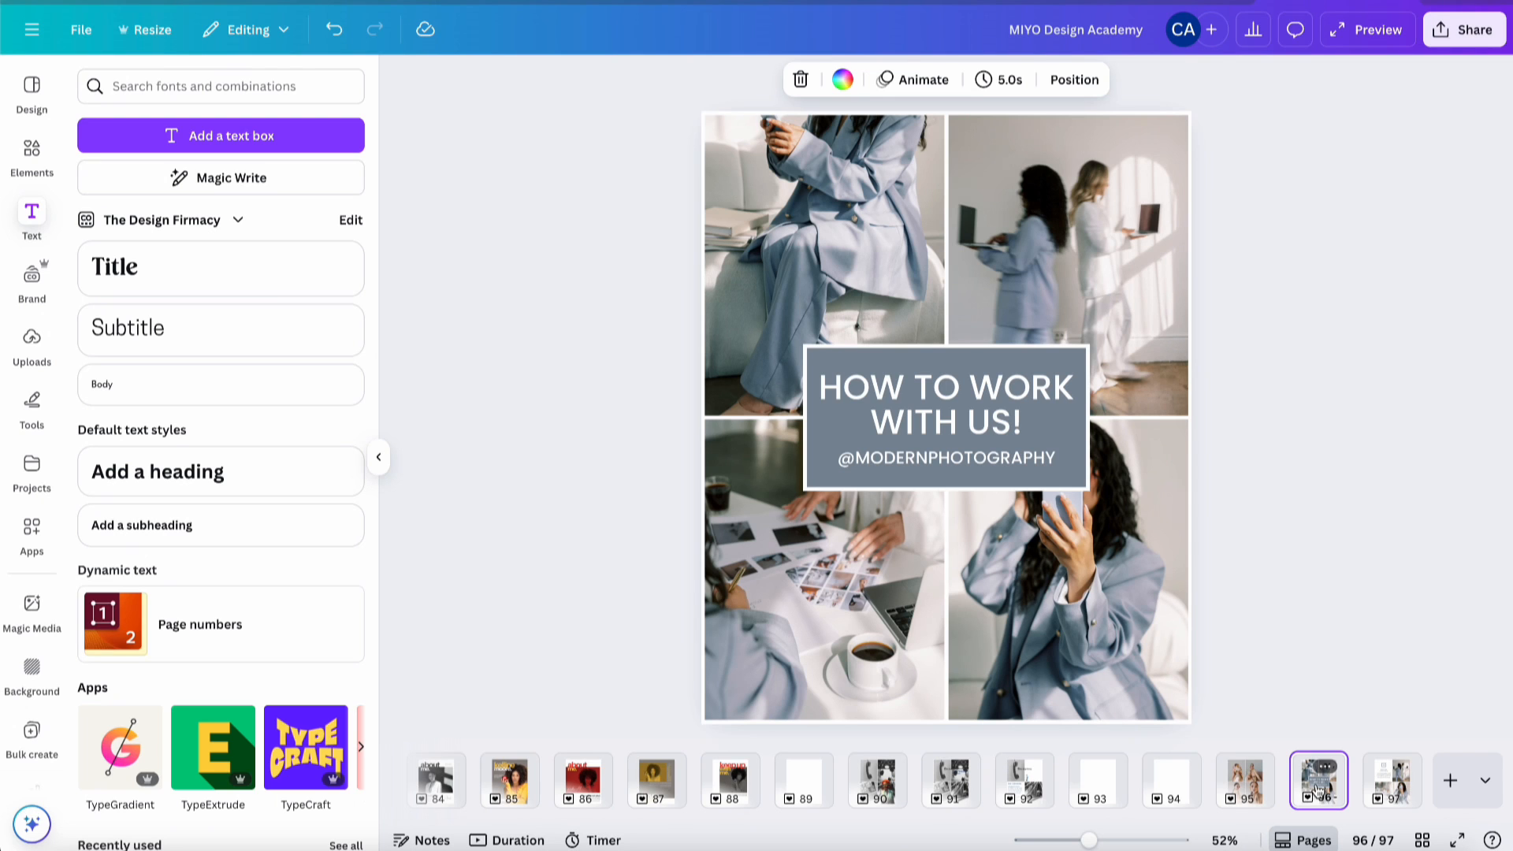
pyautogui.hotkey('ctrl', 'd')
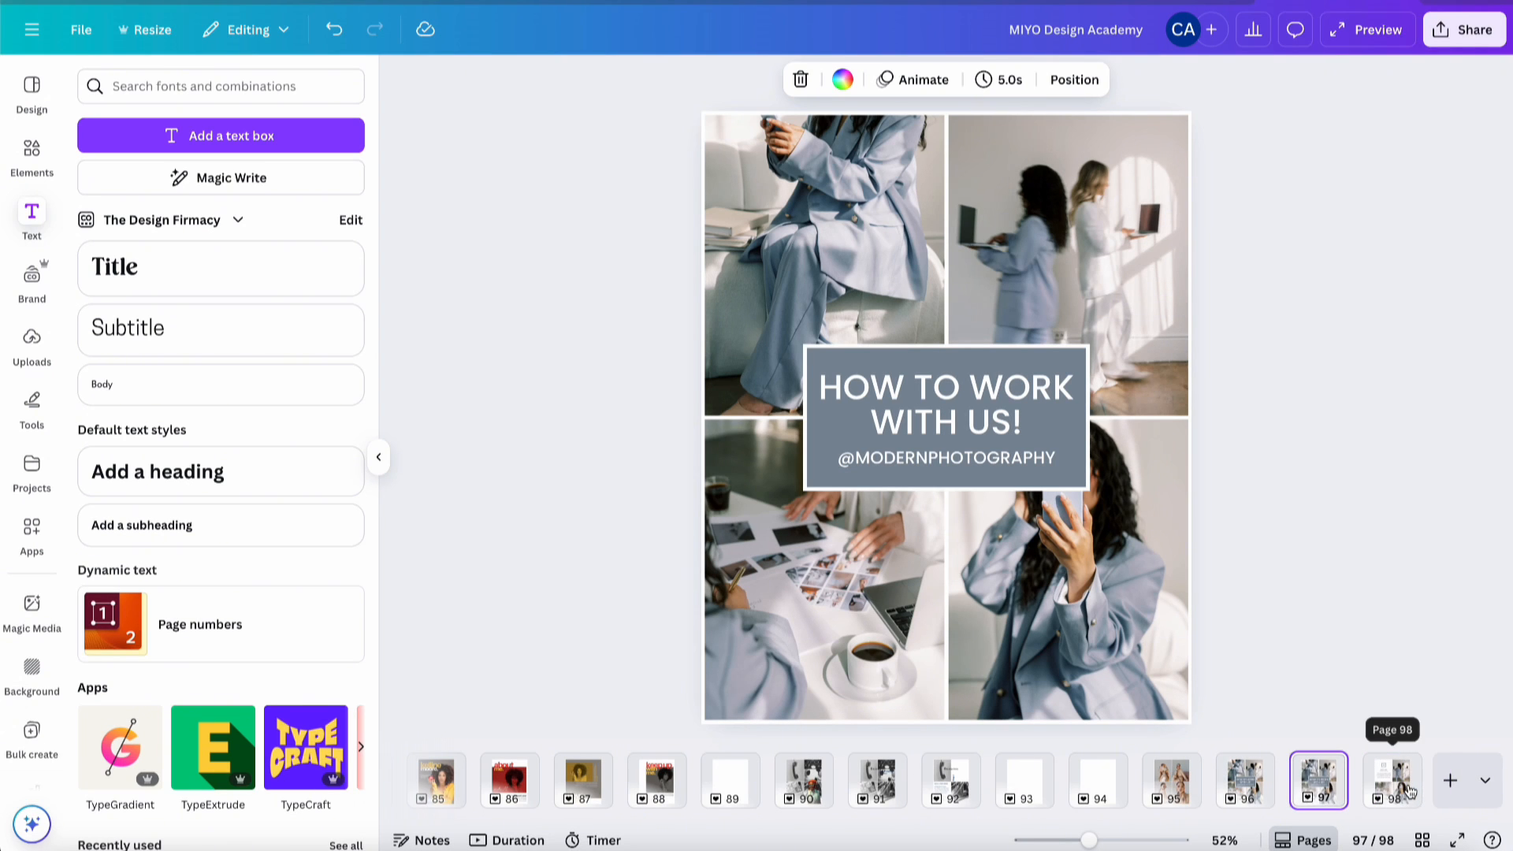
pyautogui.moveTo(1407, 791); pyautogui.dragTo(1309, 770)
# - Delete the title rectangle with its heading and handle from the cover copy on page 98, leaving only the photo grid
pyautogui.click(1395, 768)
pyautogui.click(967, 470)
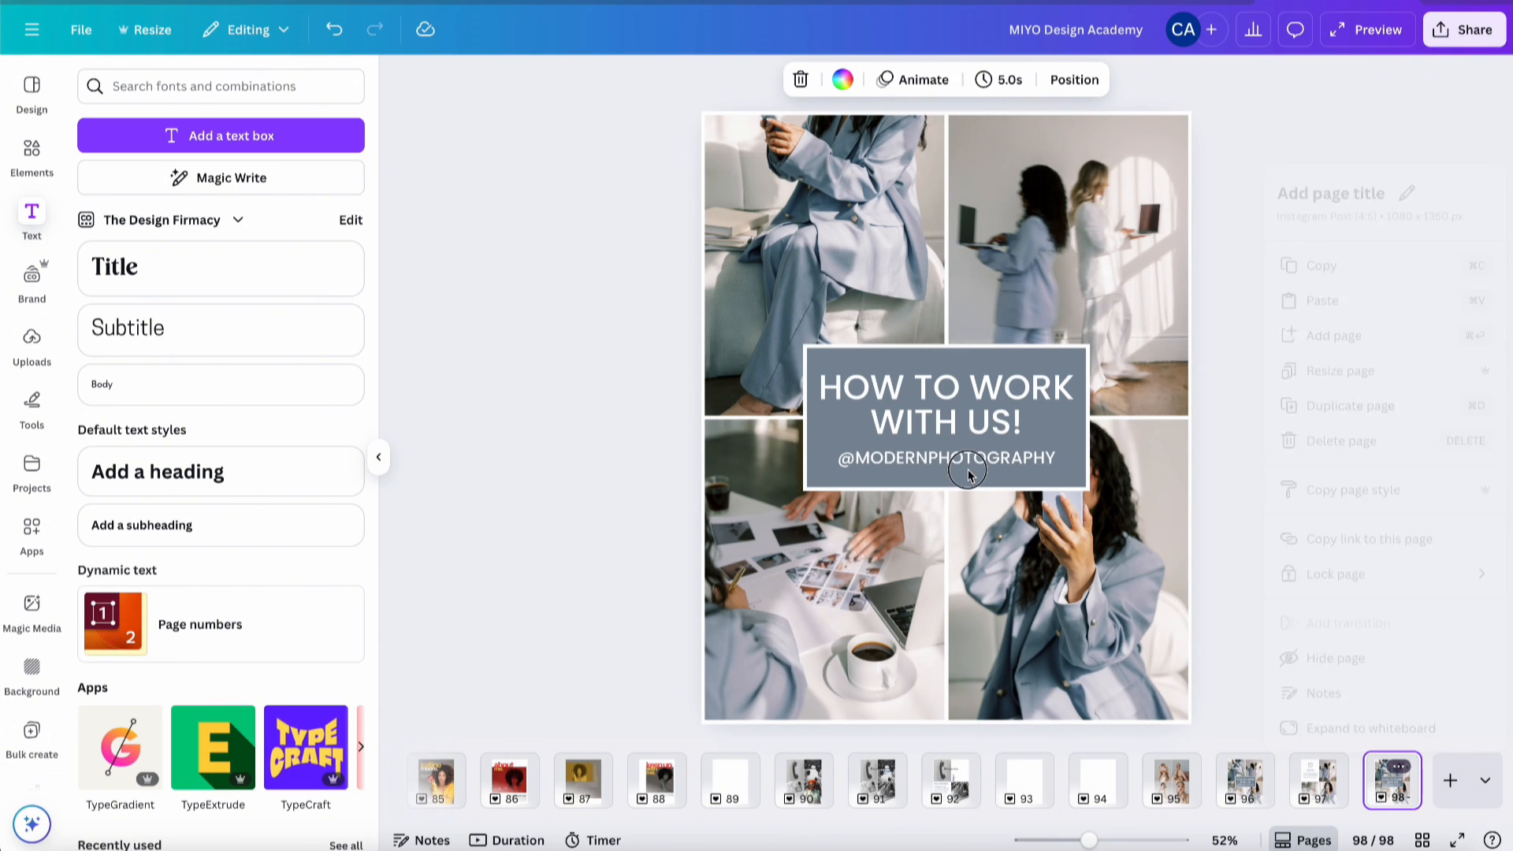
pyautogui.click(965, 457)
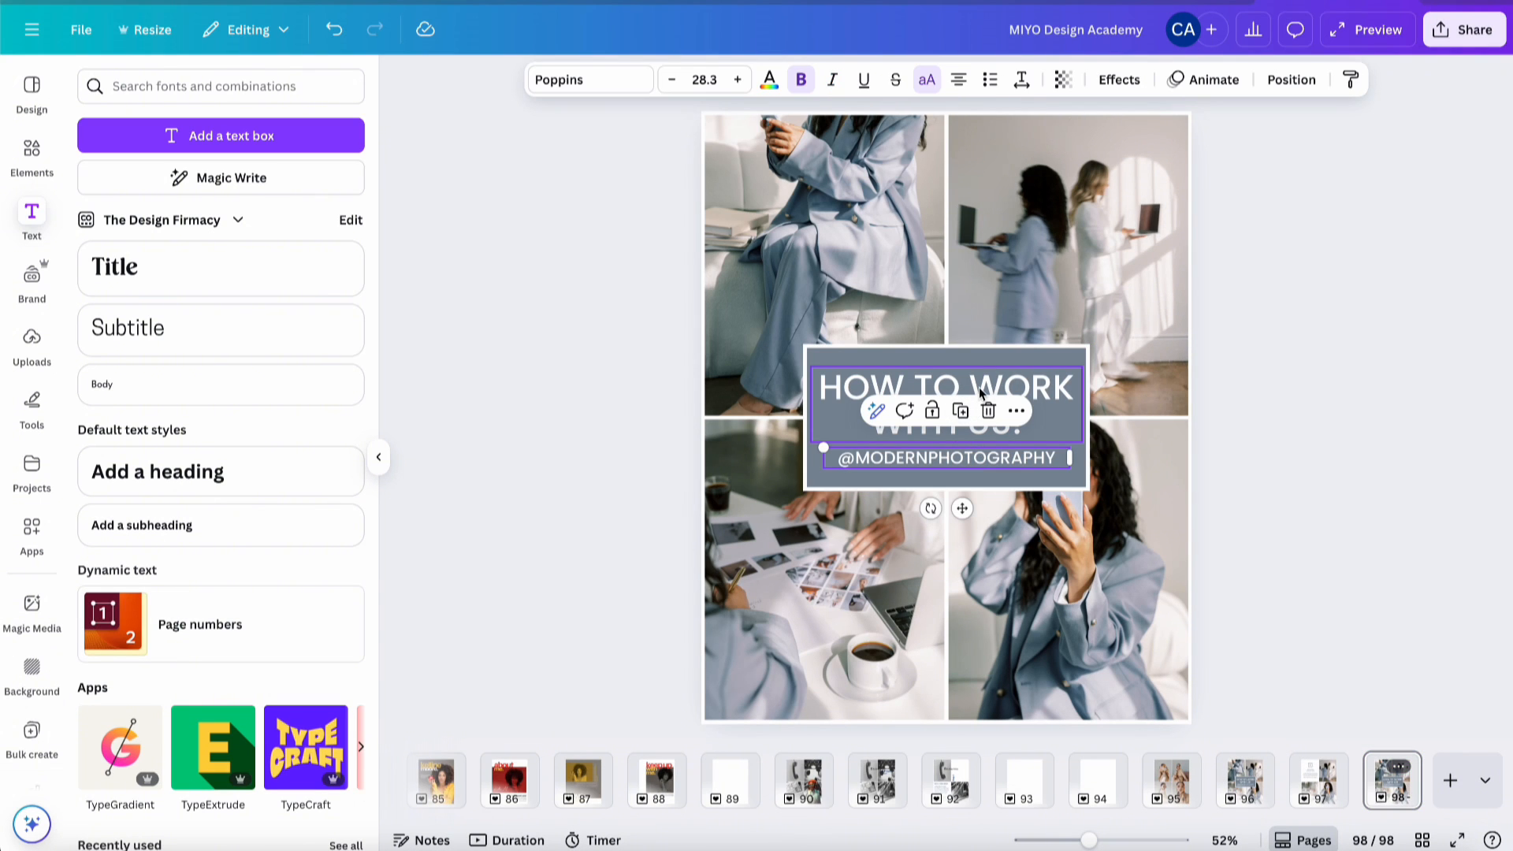
pyautogui.click(979, 386)
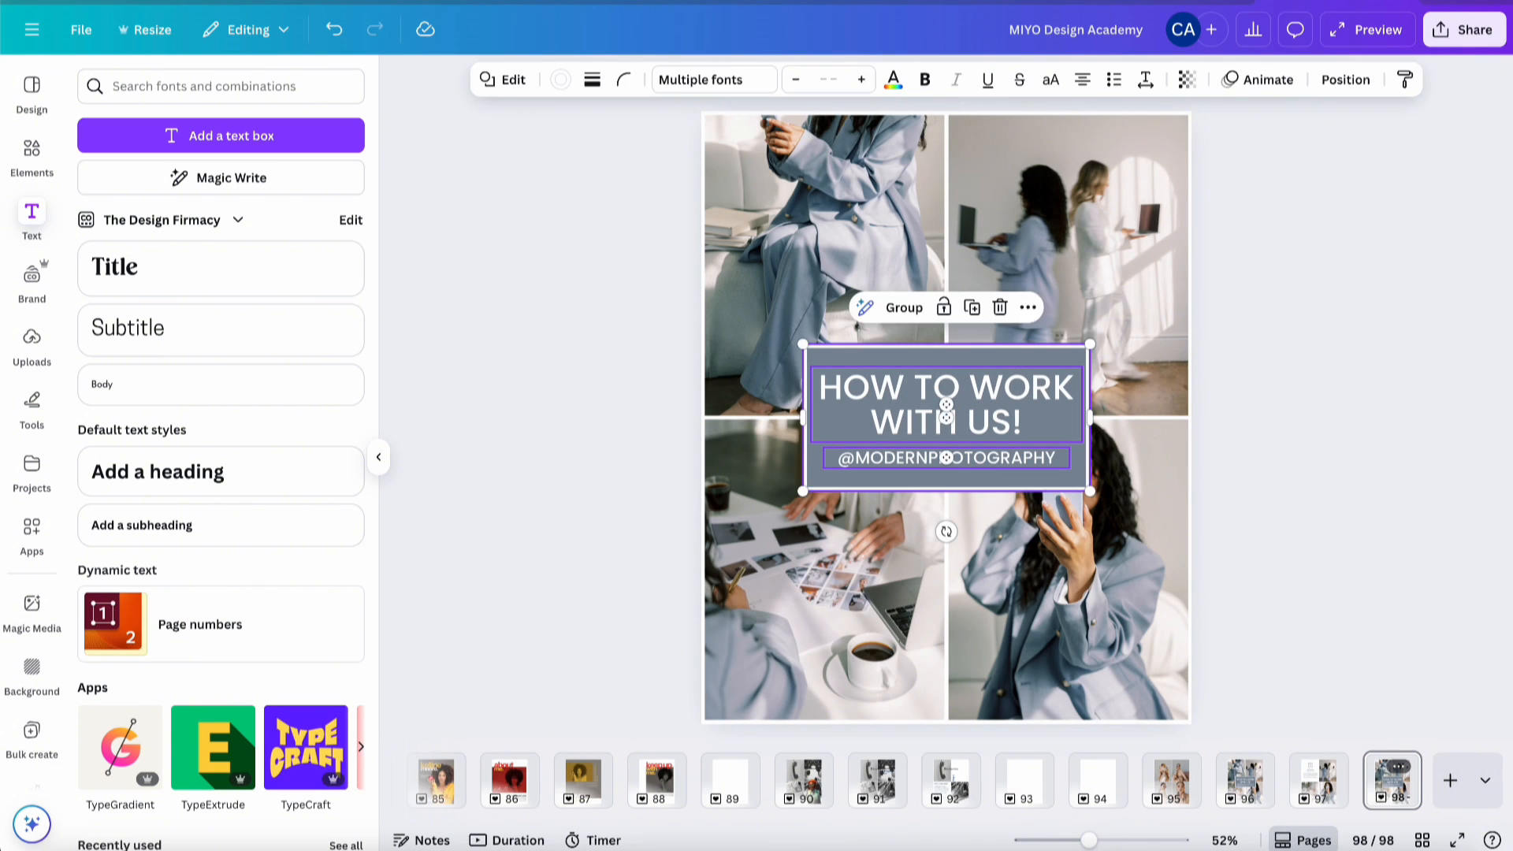
pyautogui.press('Delete')
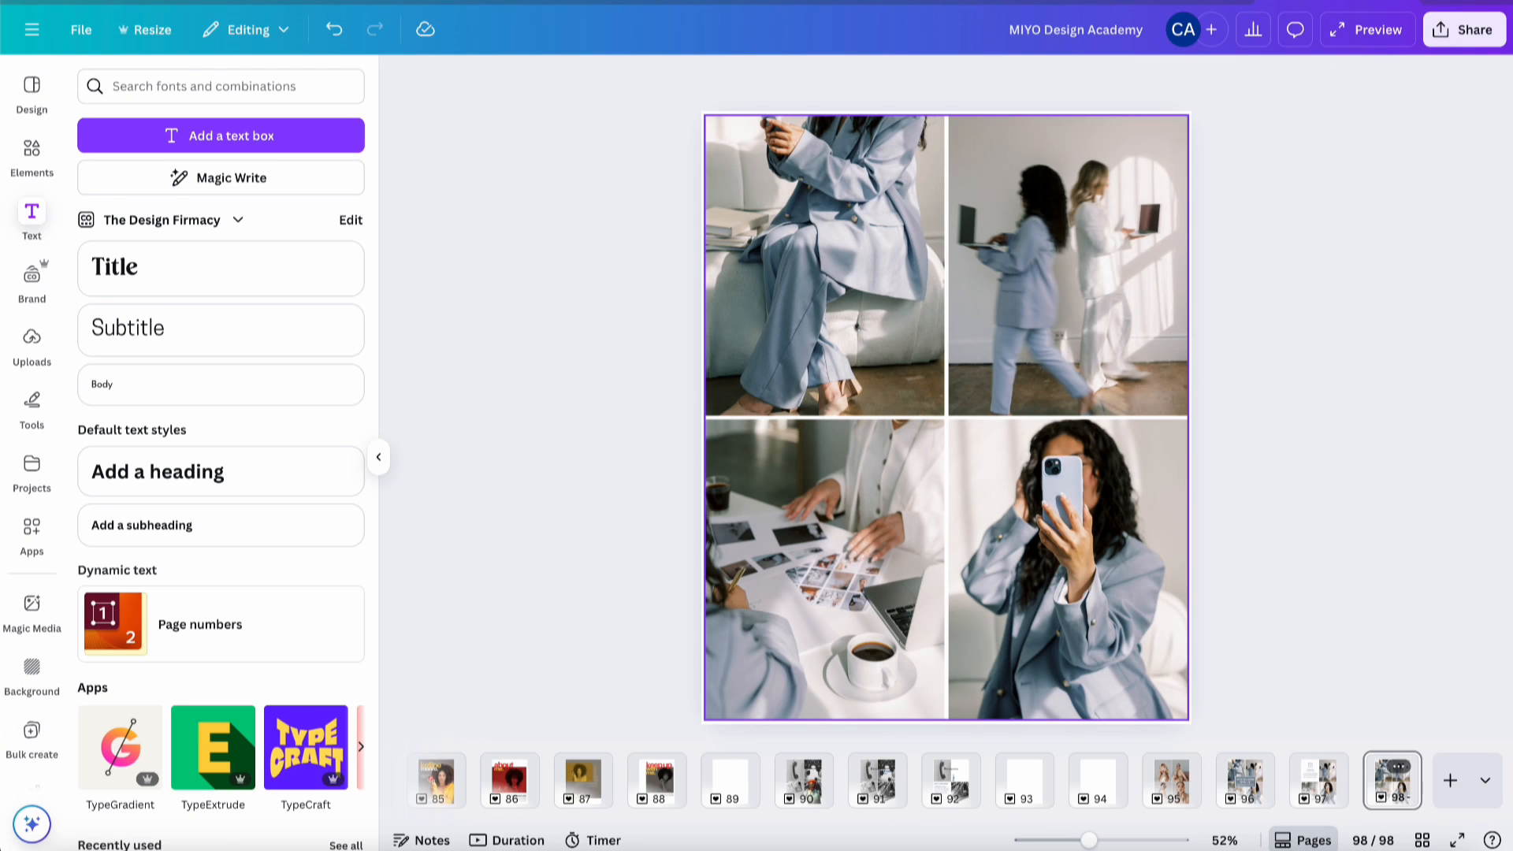
# - Duplicate the plain four-photo grid page three times, up to page 101
pyautogui.click(1396, 796)
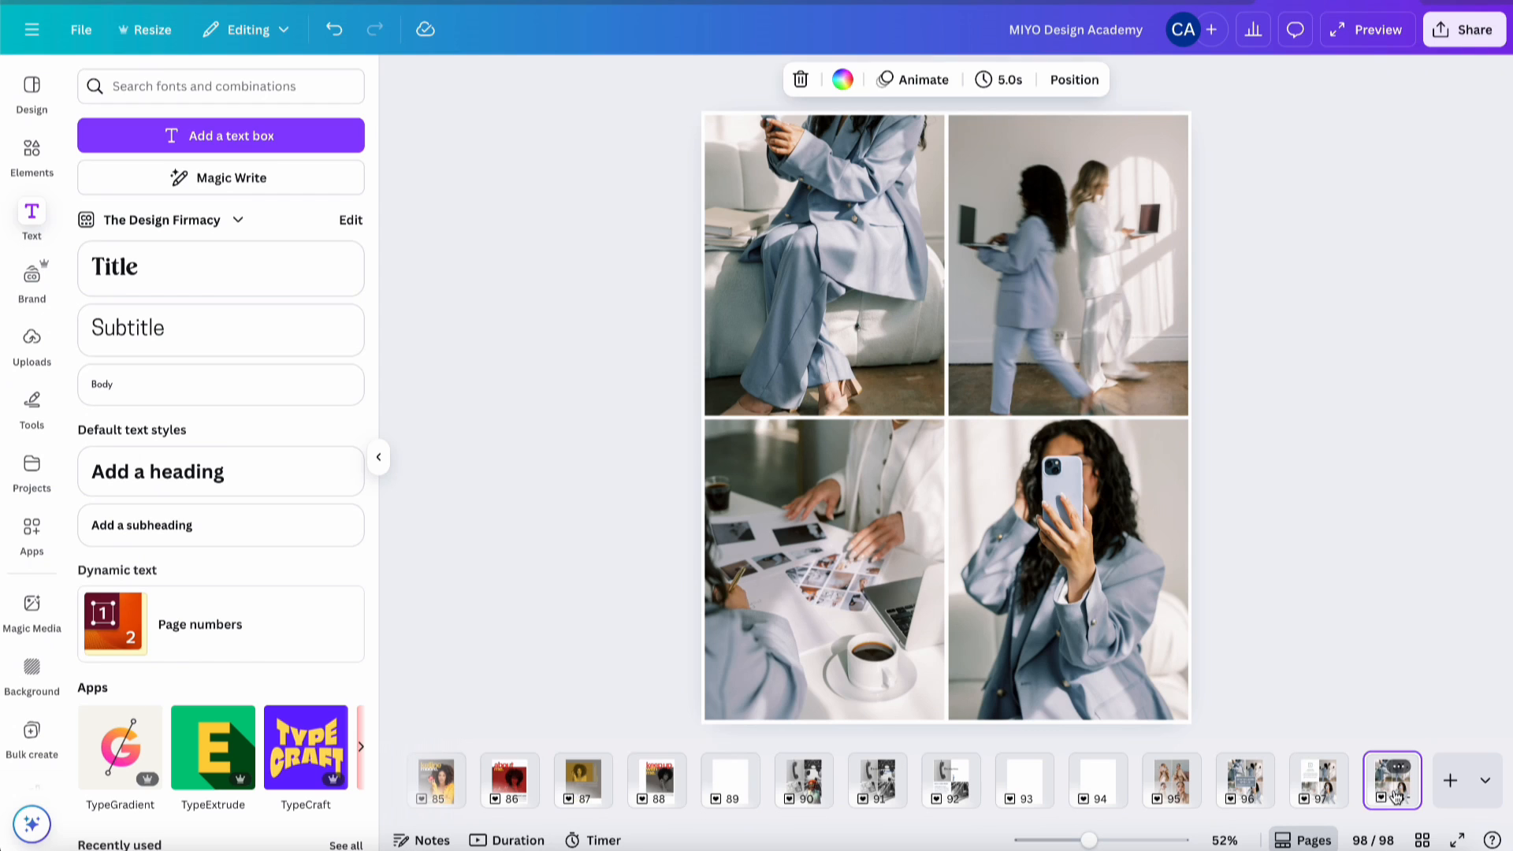
pyautogui.press('super+d')
pyautogui.click(1395, 798)
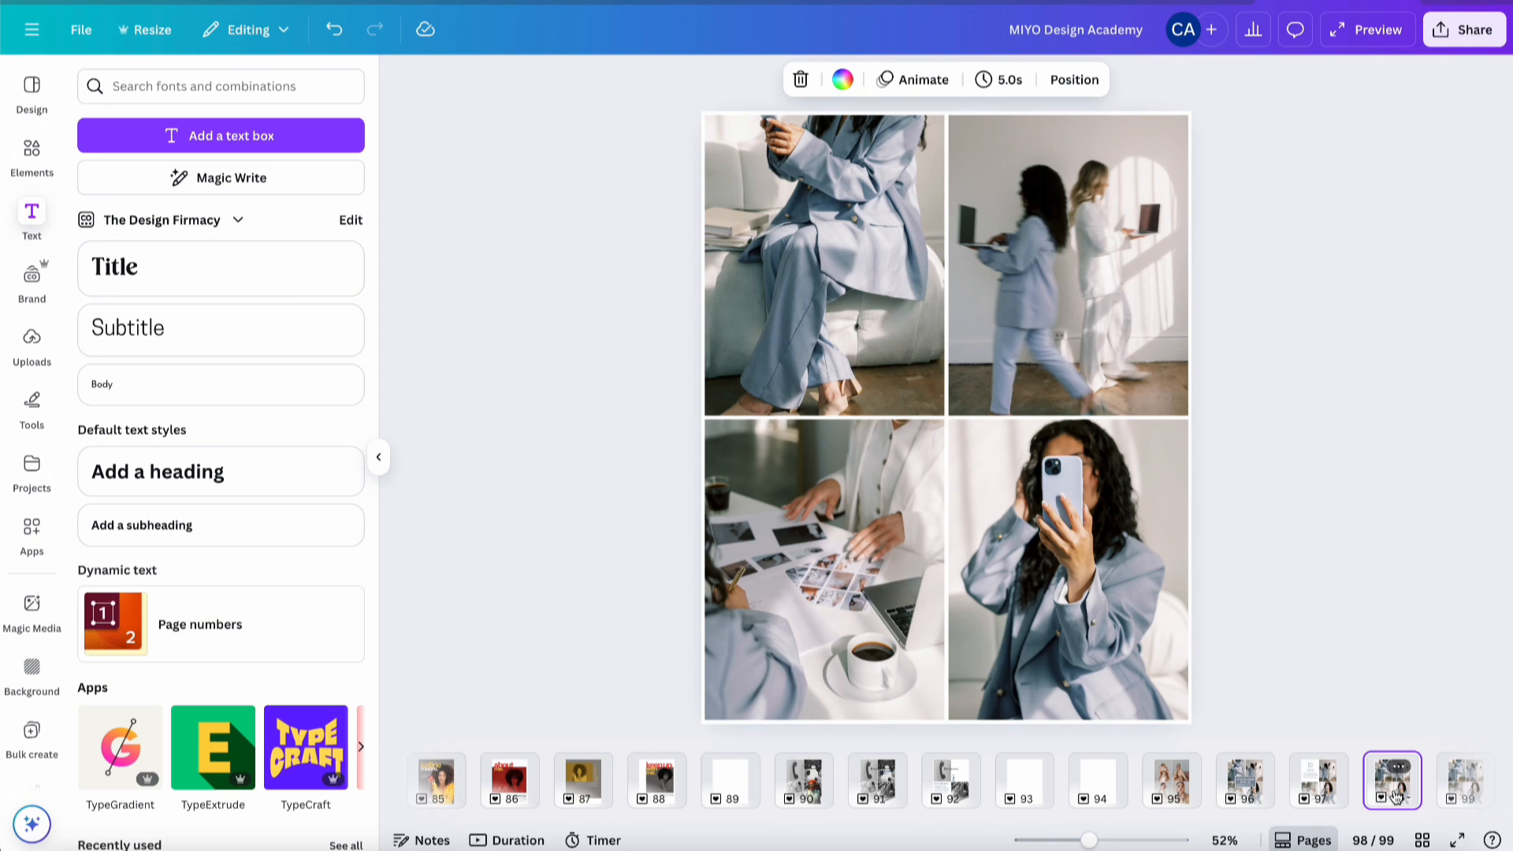
pyautogui.press('super+d')
pyautogui.click(1382, 798)
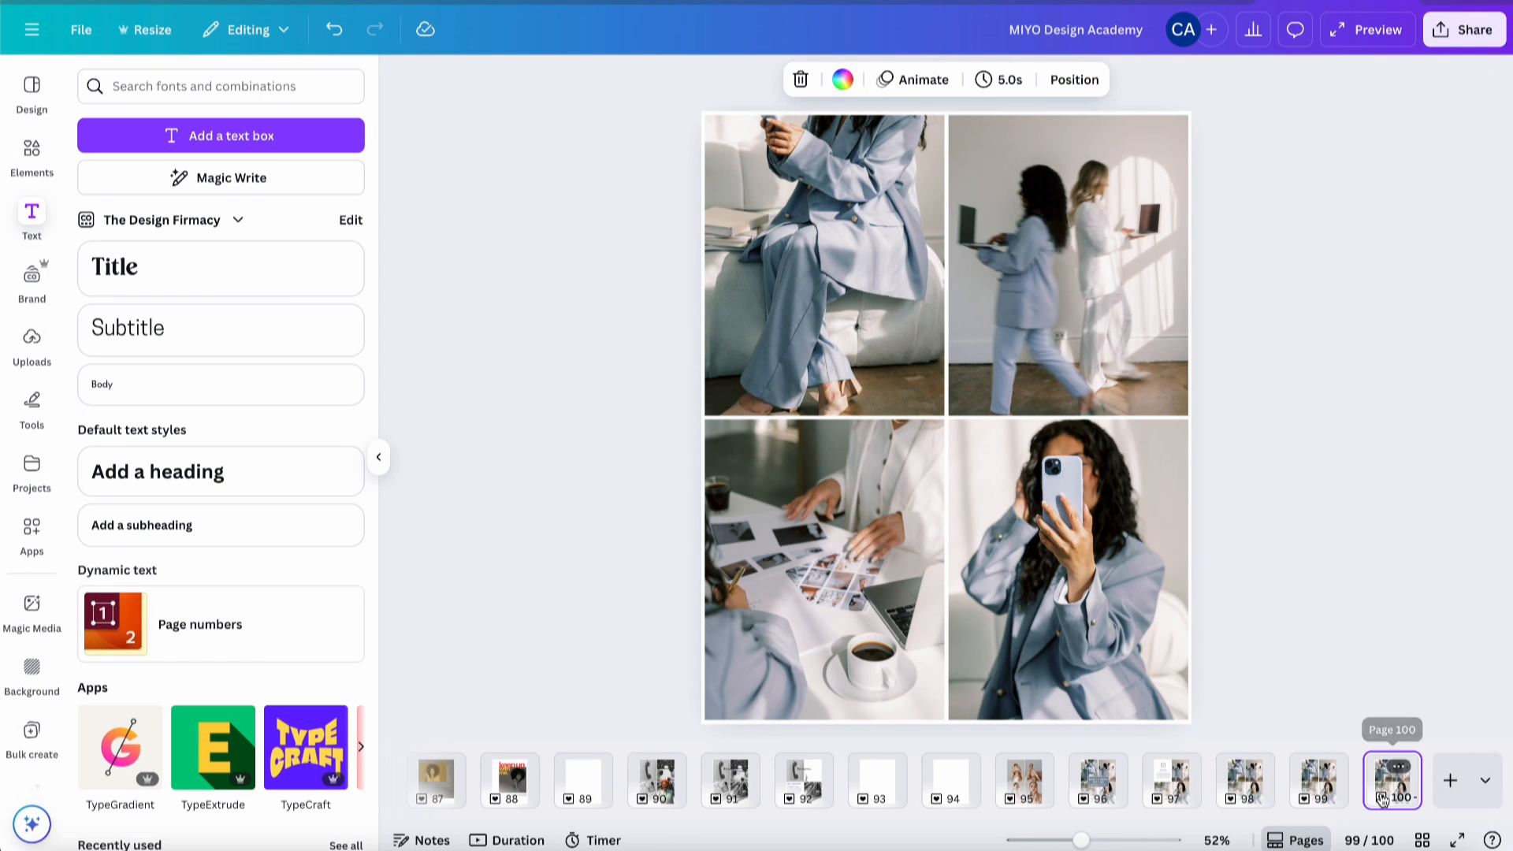
pyautogui.press('super+d')
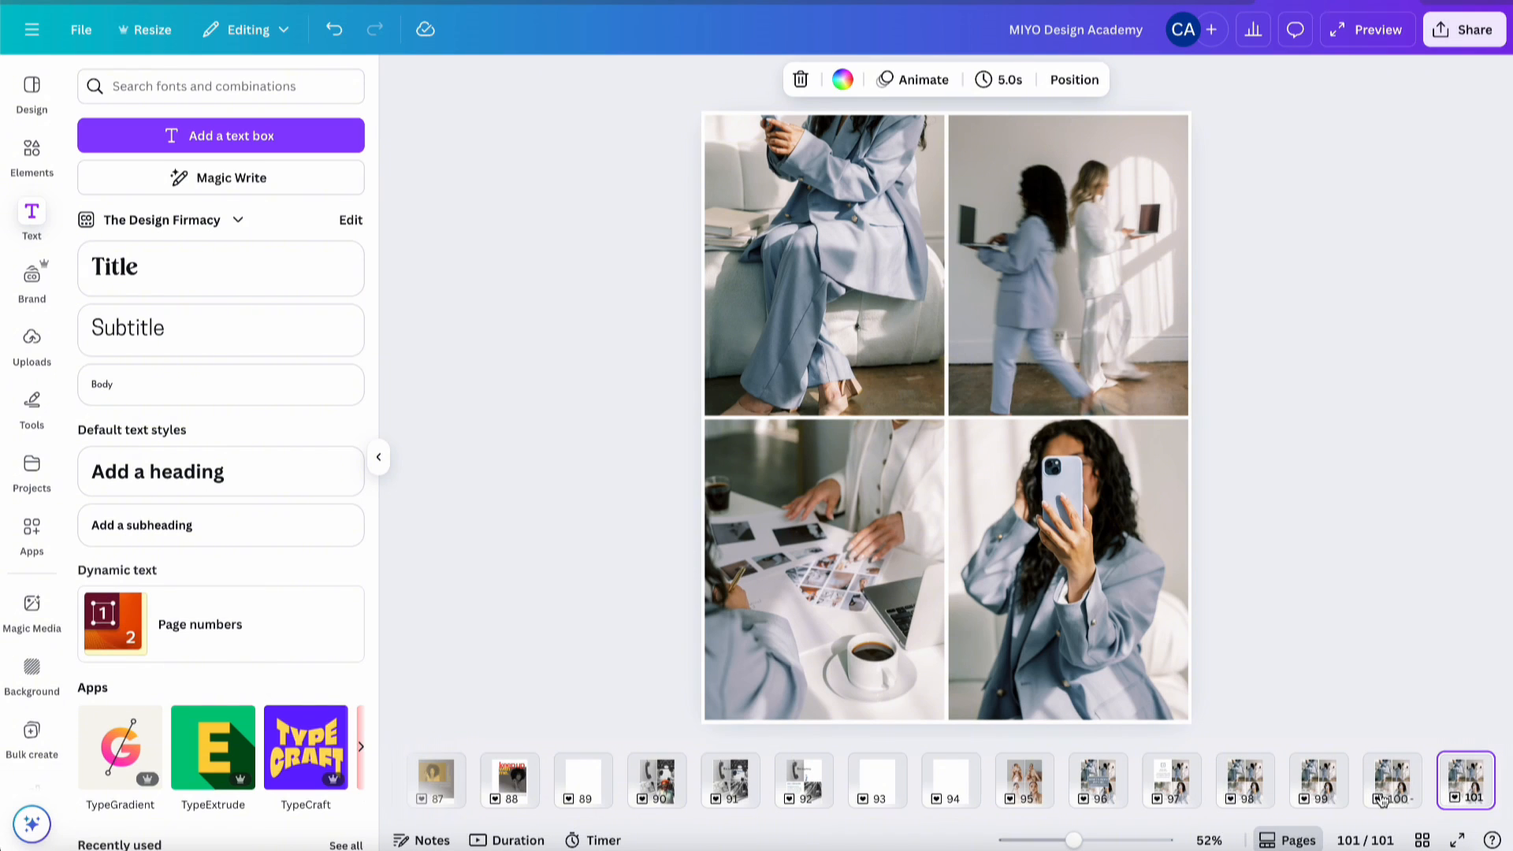
# - Replace the upper-right photo of the grid on page 98 with a white (#ffffff) fill
pyautogui.click(1245, 788)
pyautogui.click(1049, 290)
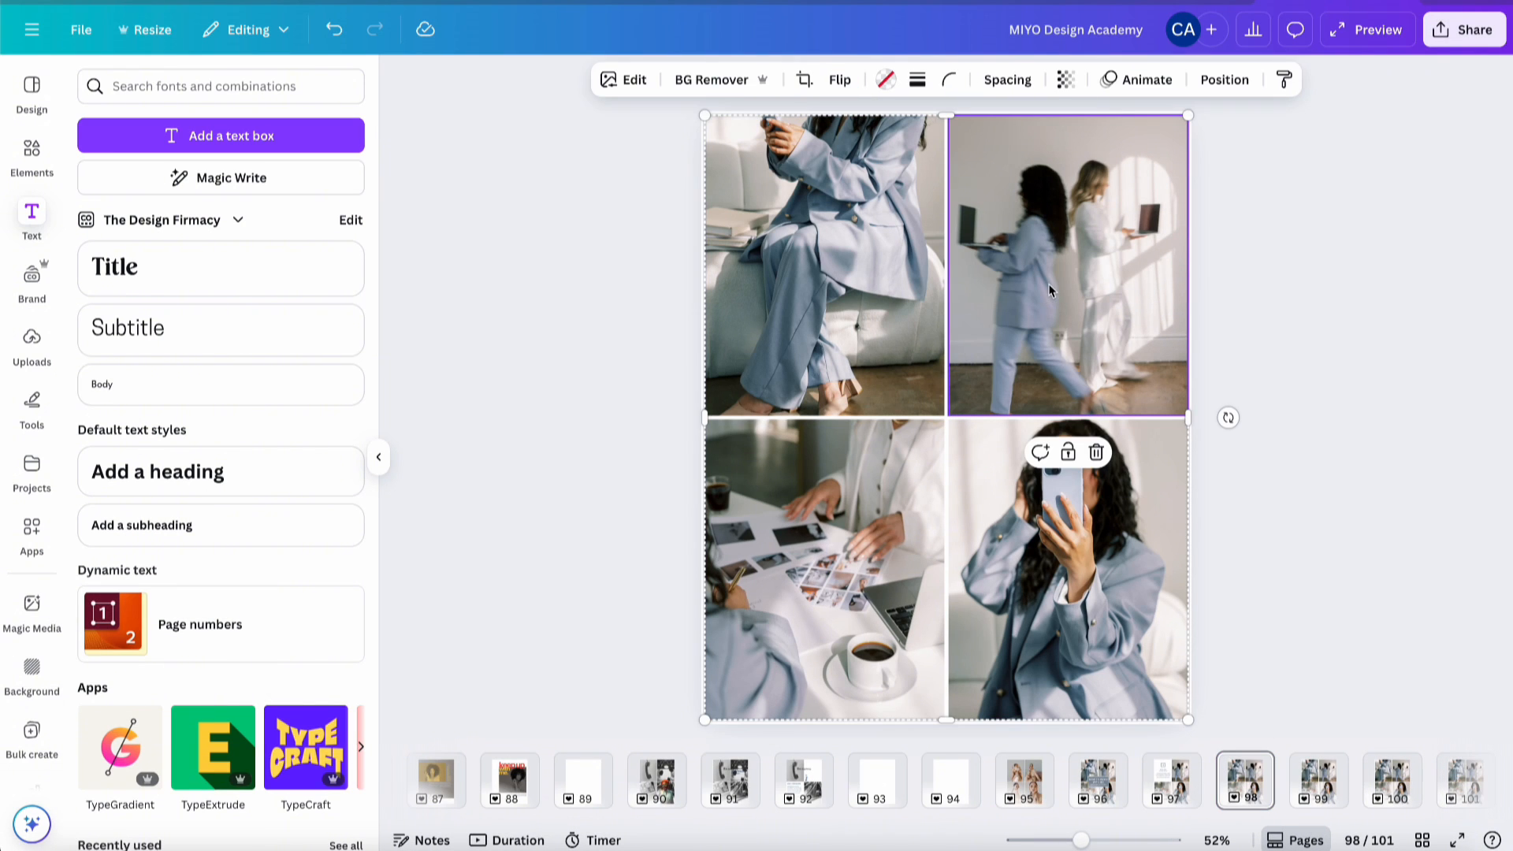
pyautogui.click(886, 80)
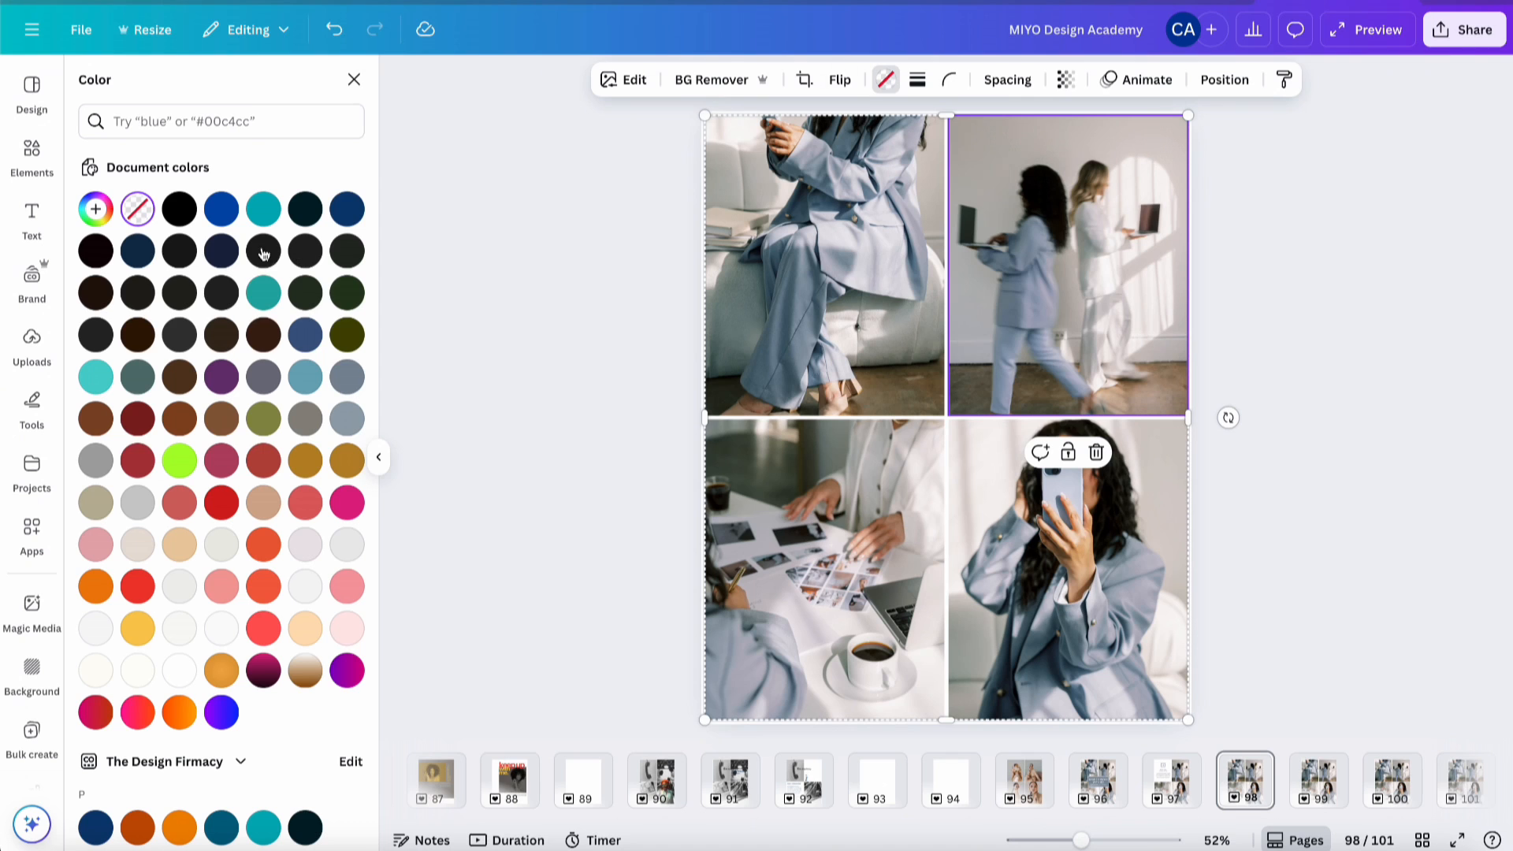
pyautogui.click(177, 679)
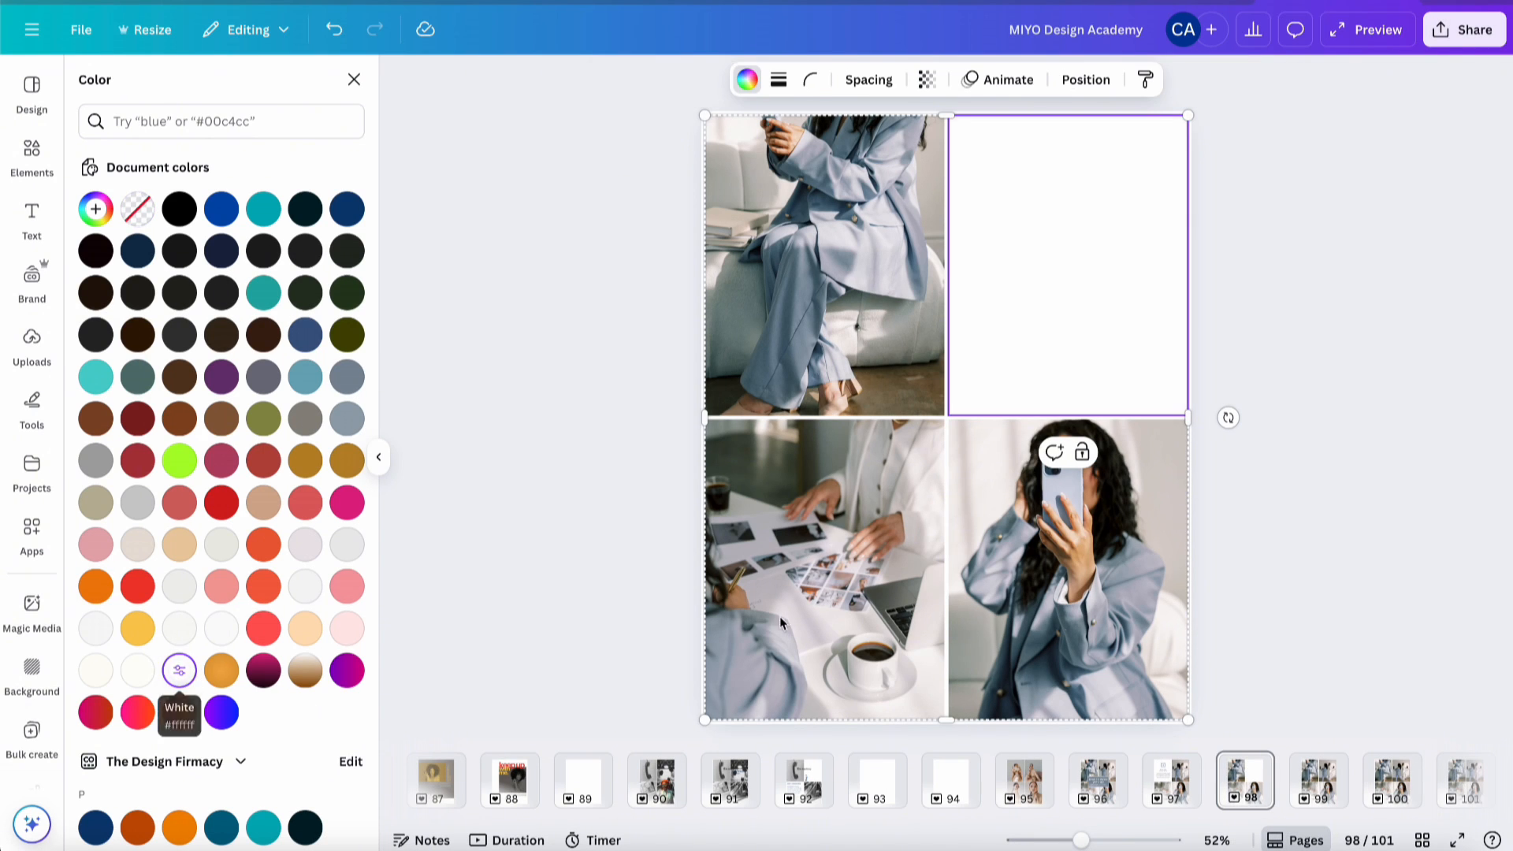
# - Group the number 1 with its square frame on page 97
pyautogui.click(1170, 790)
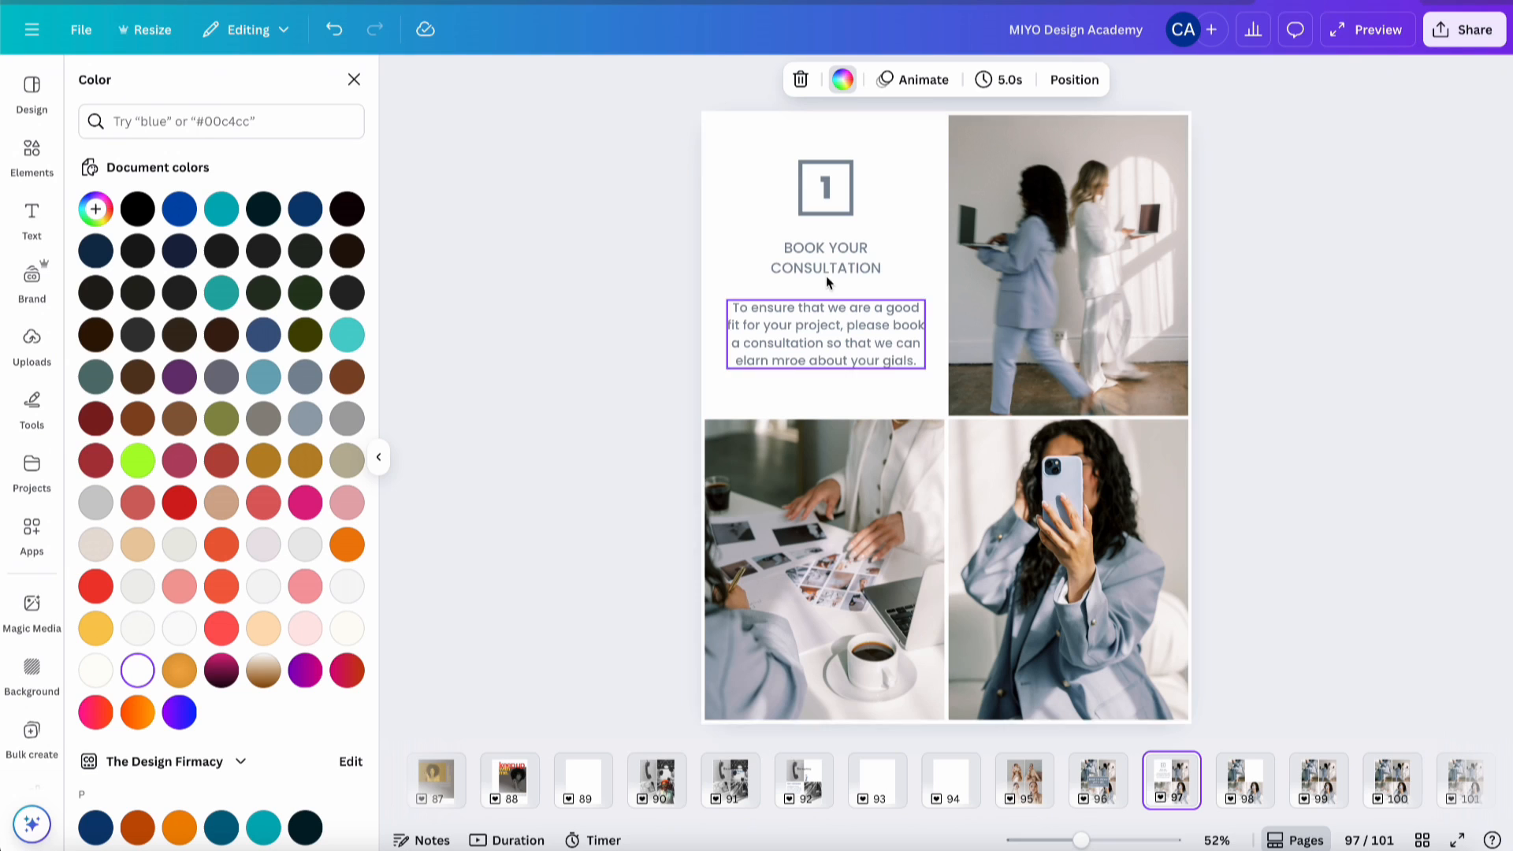
pyautogui.click(818, 172)
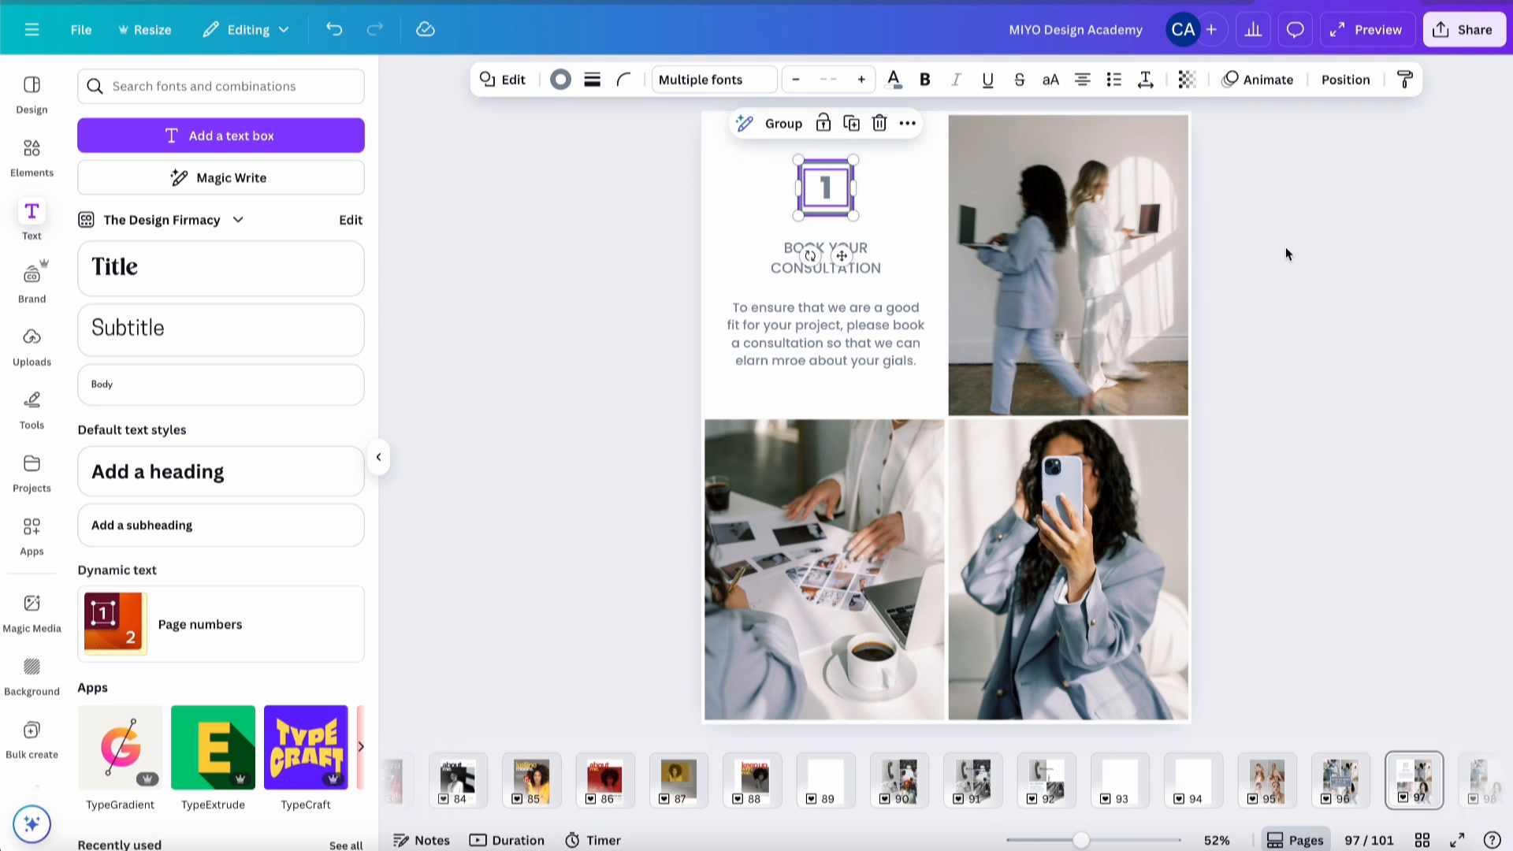
pyautogui.hotkey('ctrl', 'g')
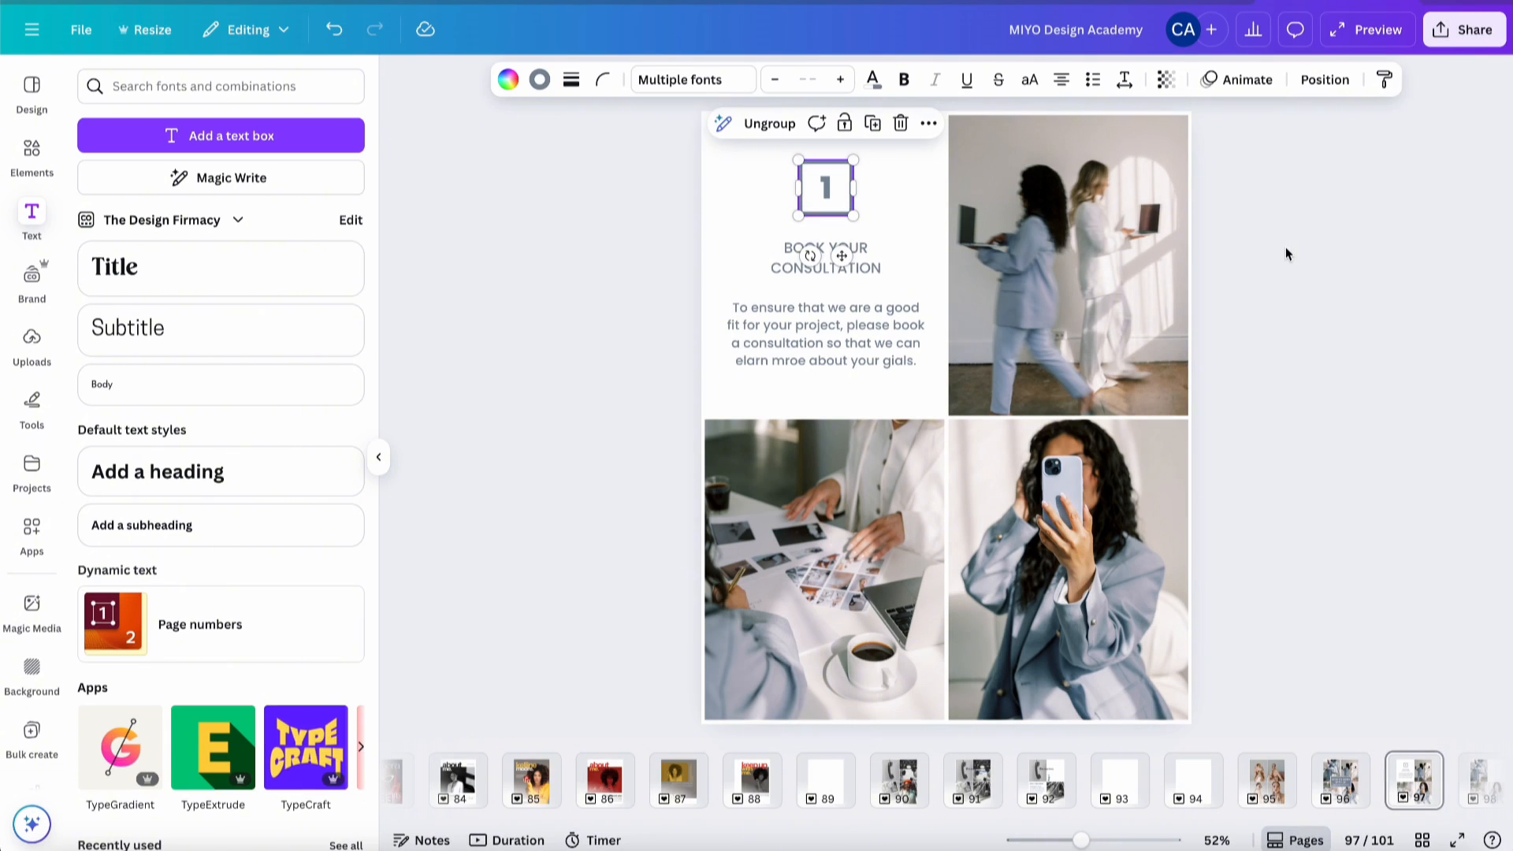
# - Copy the number badge, heading and paragraph from page 97 to page 98 and position them in the white upper-right cell
pyautogui.keyDown('shift'); pyautogui.click(880, 269); pyautogui.keyUp('shift')
pyautogui.keyDown('shift'); pyautogui.click(883, 337); pyautogui.keyUp('shift')
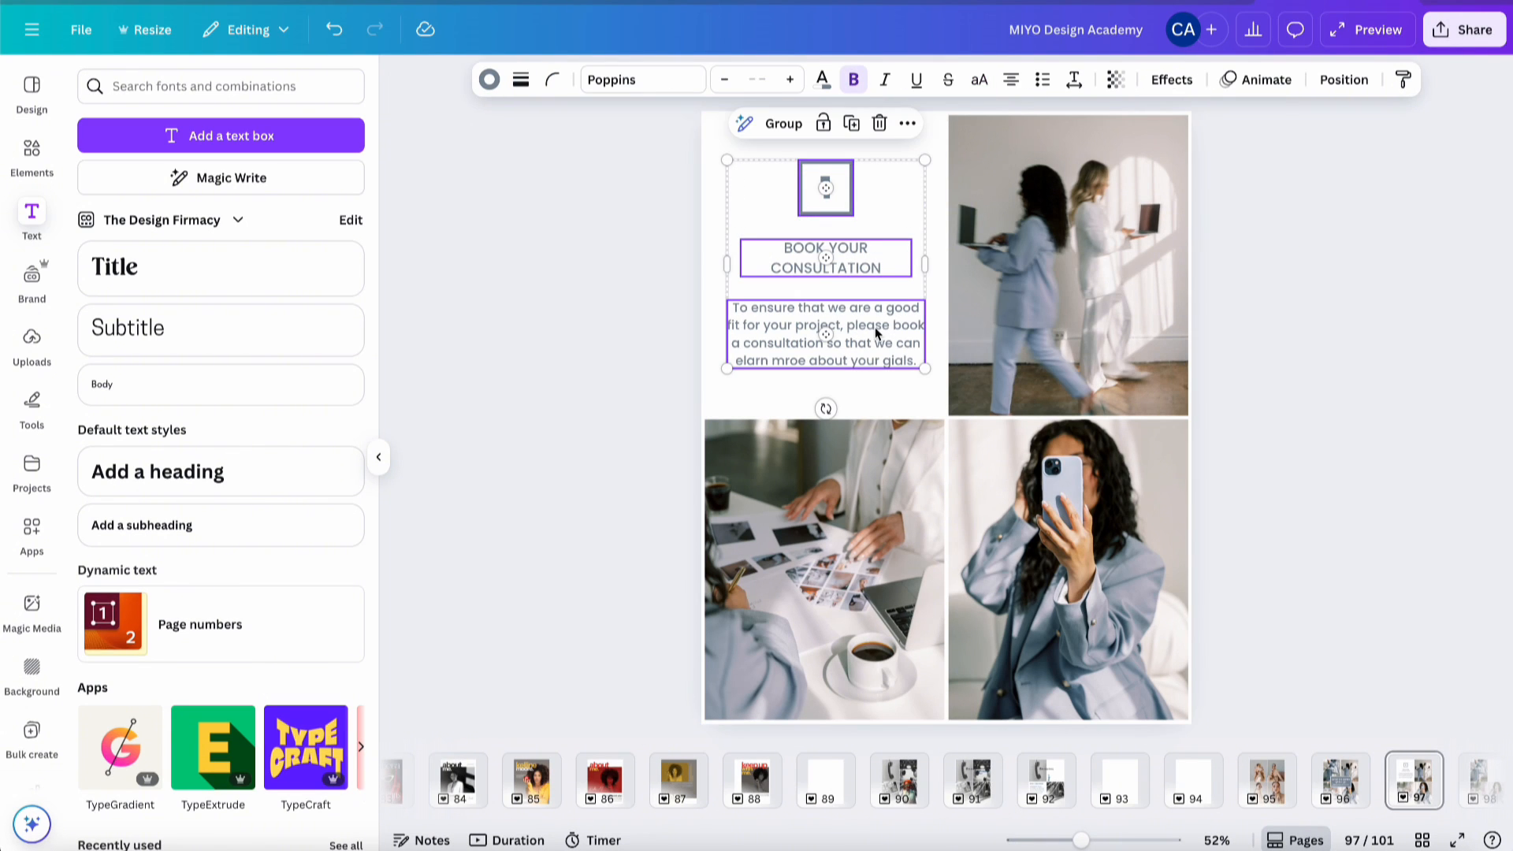
pyautogui.hscroll(2, 1371, 788)
pyautogui.click(1373, 788)
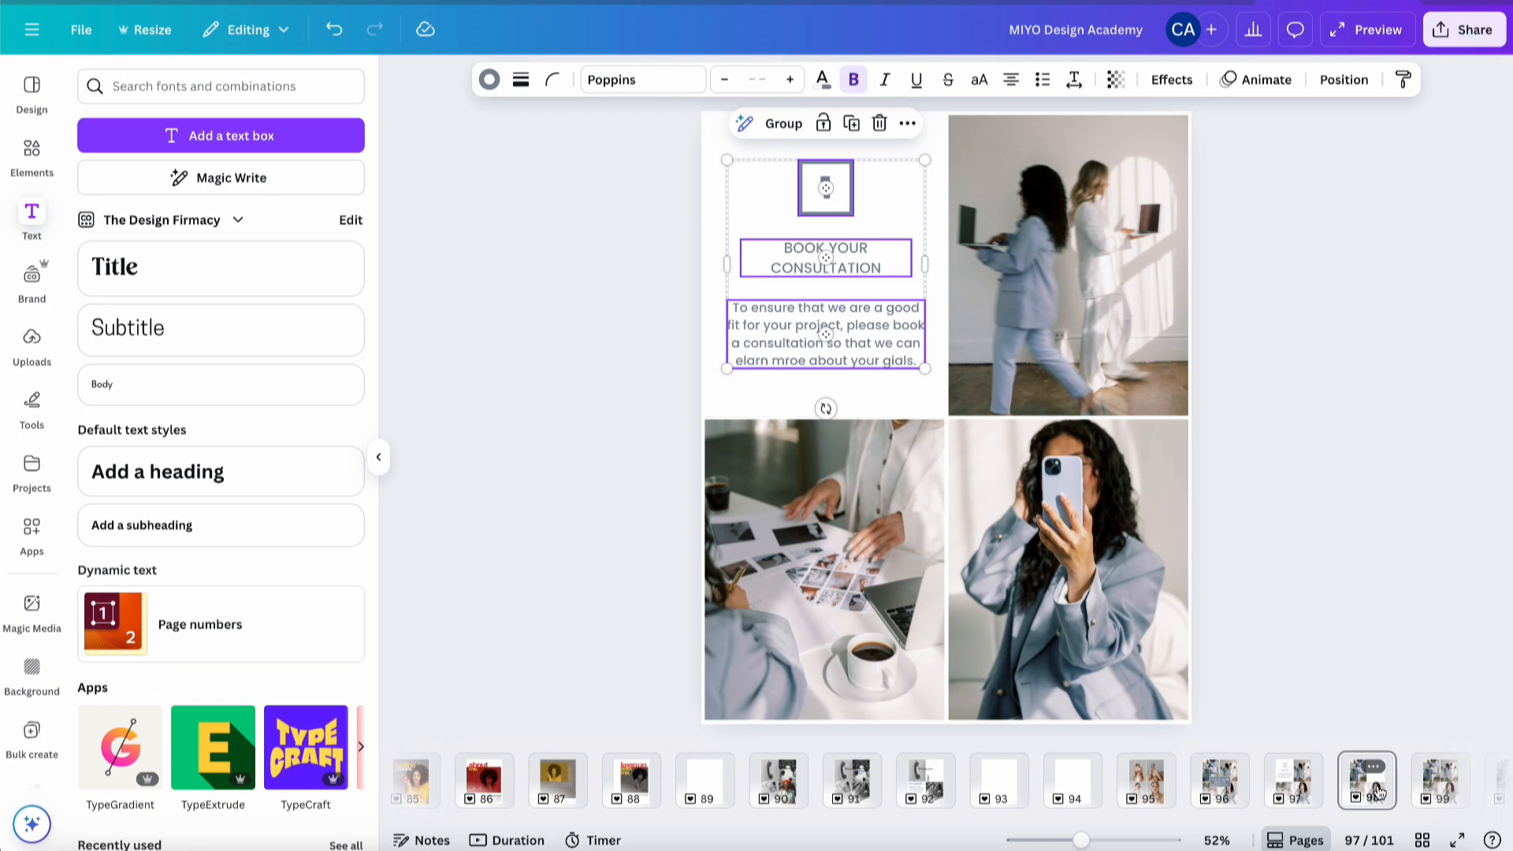
pyautogui.press('super+v')
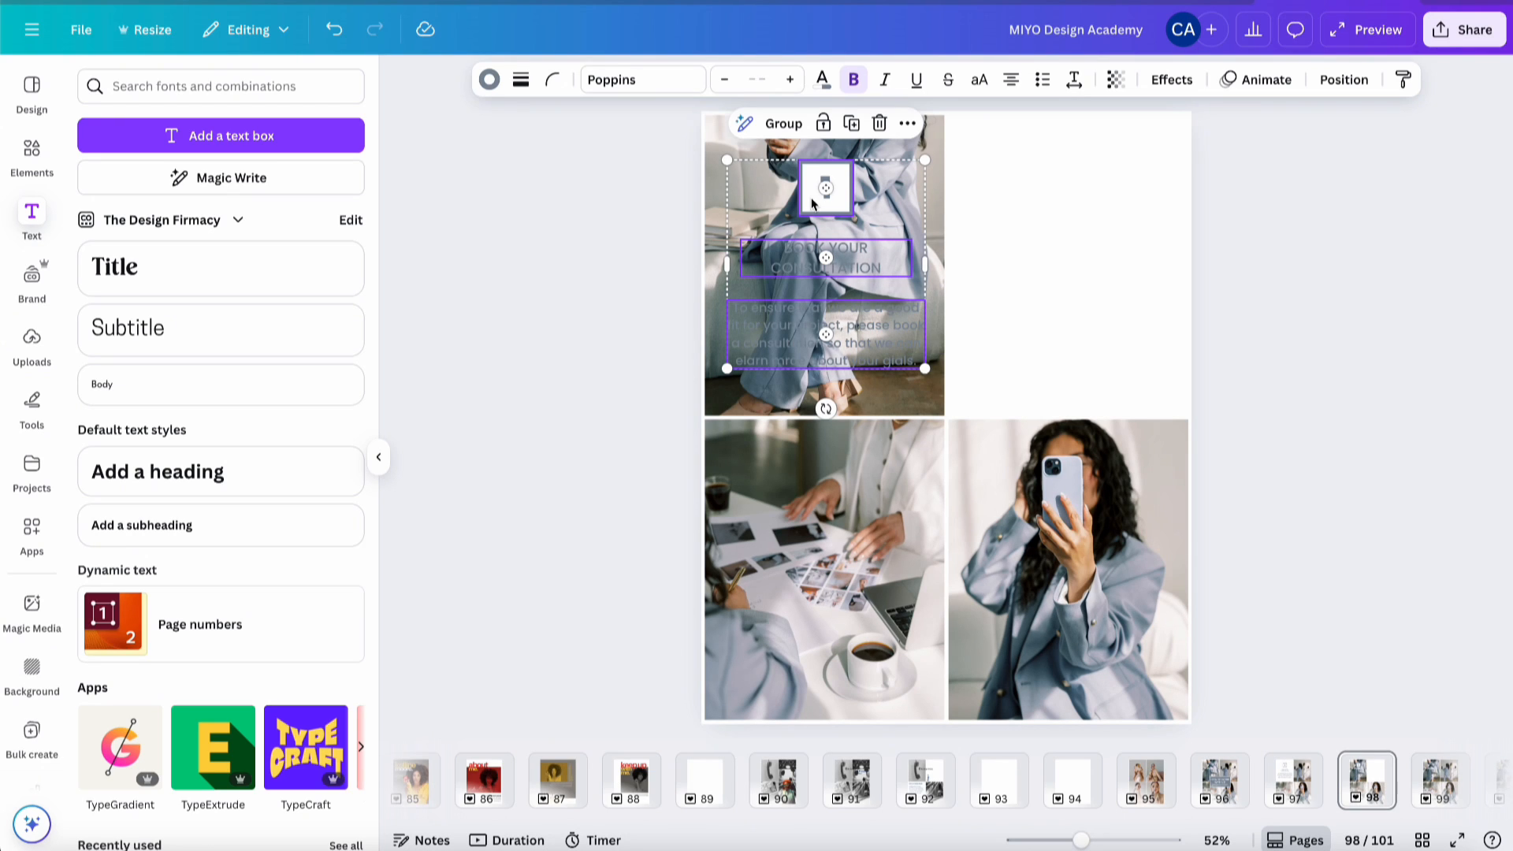
pyautogui.moveTo(812, 204); pyautogui.dragTo(1053, 204)
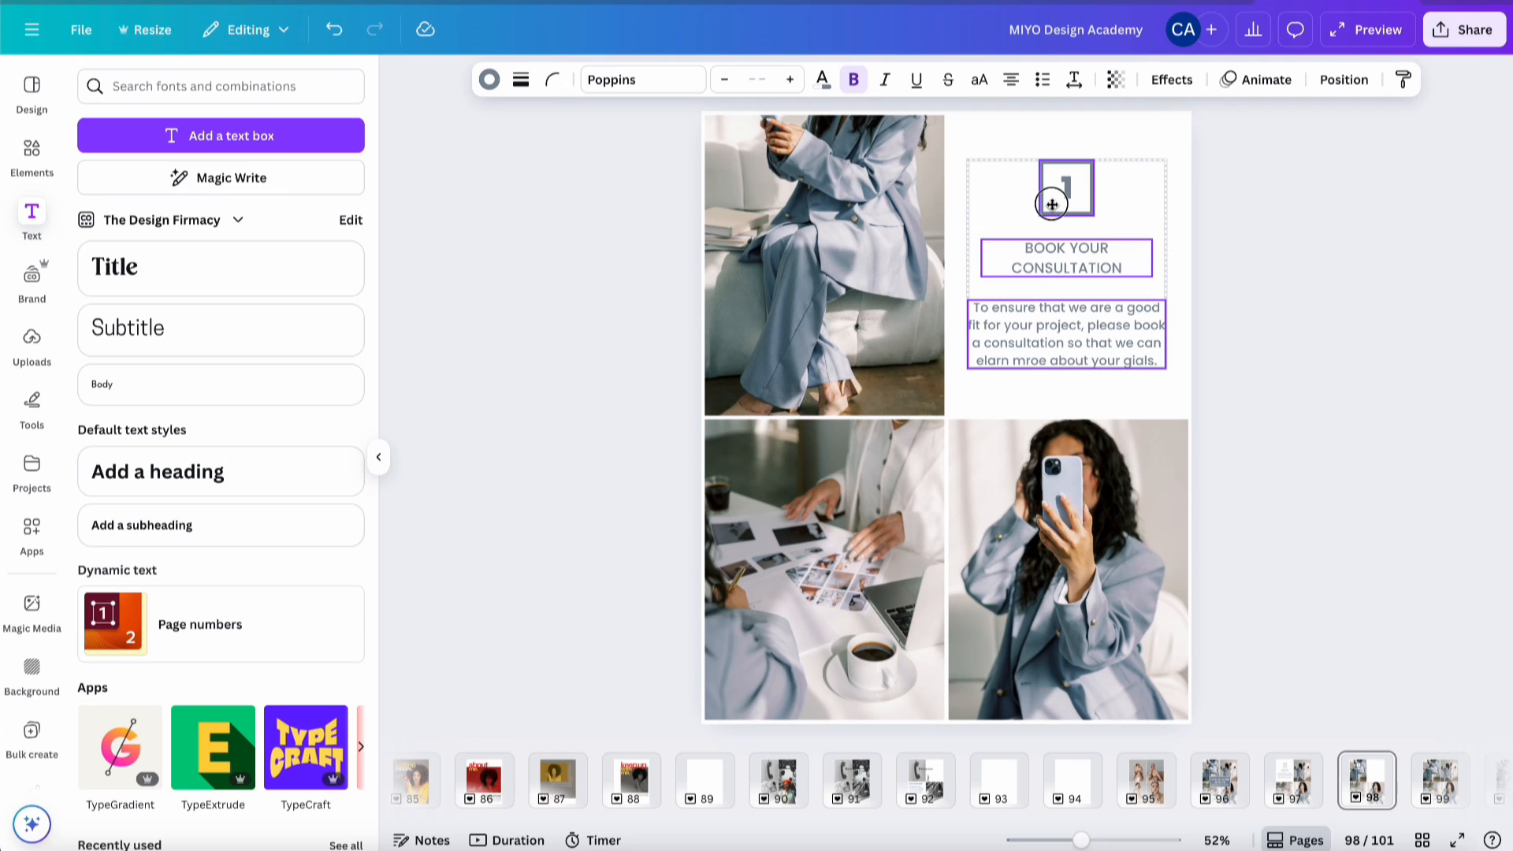
pyautogui.moveTo(1052, 204); pyautogui.dragTo(1052, 205)
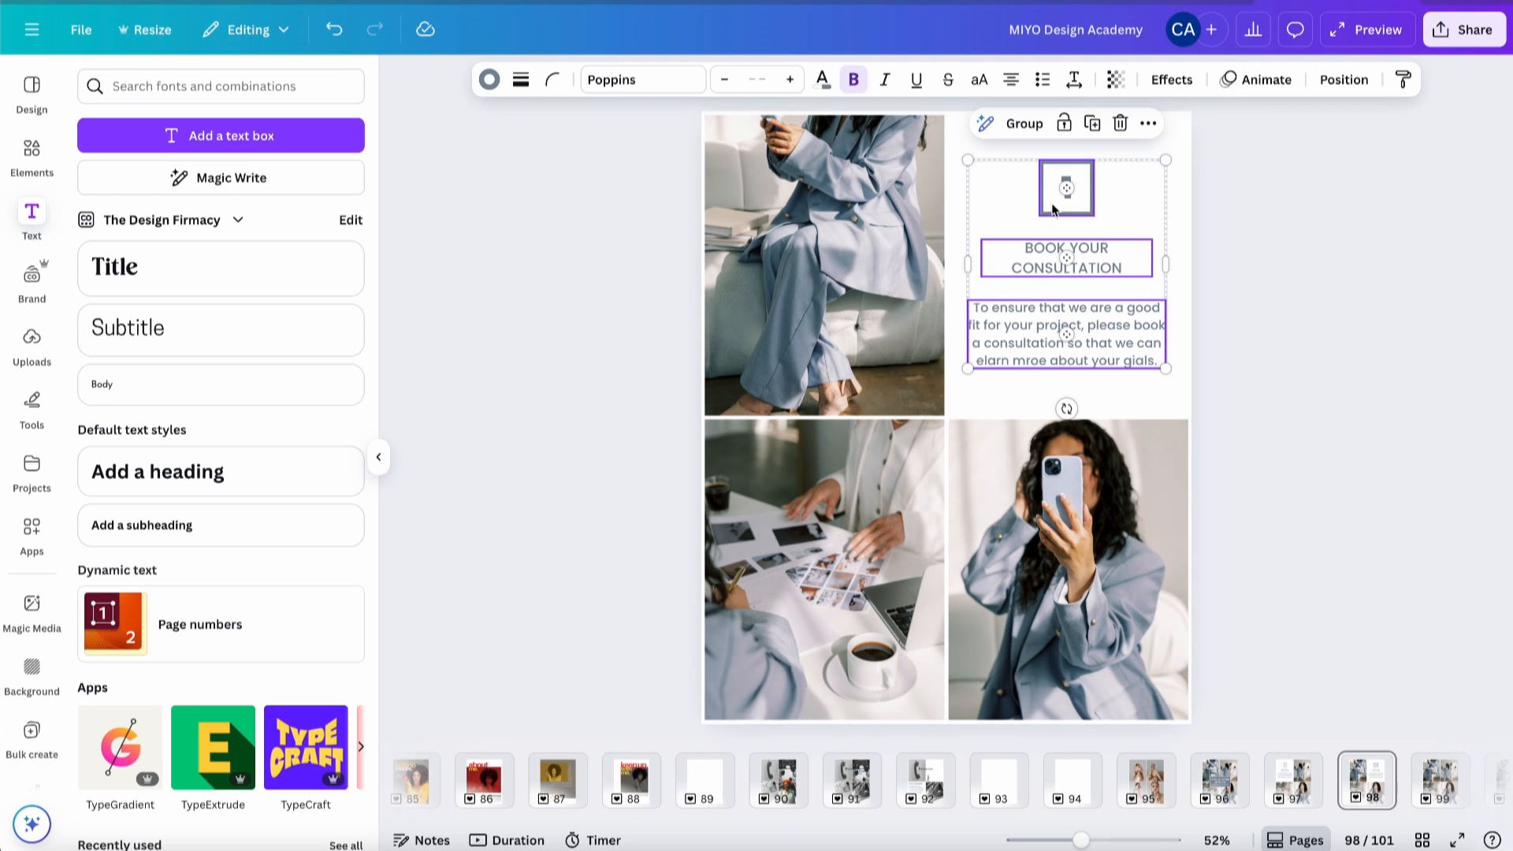
# - Change the number inside the square badge on page 98 to 2
pyautogui.click(1269, 185)
pyautogui.doubleClick(1065, 189)
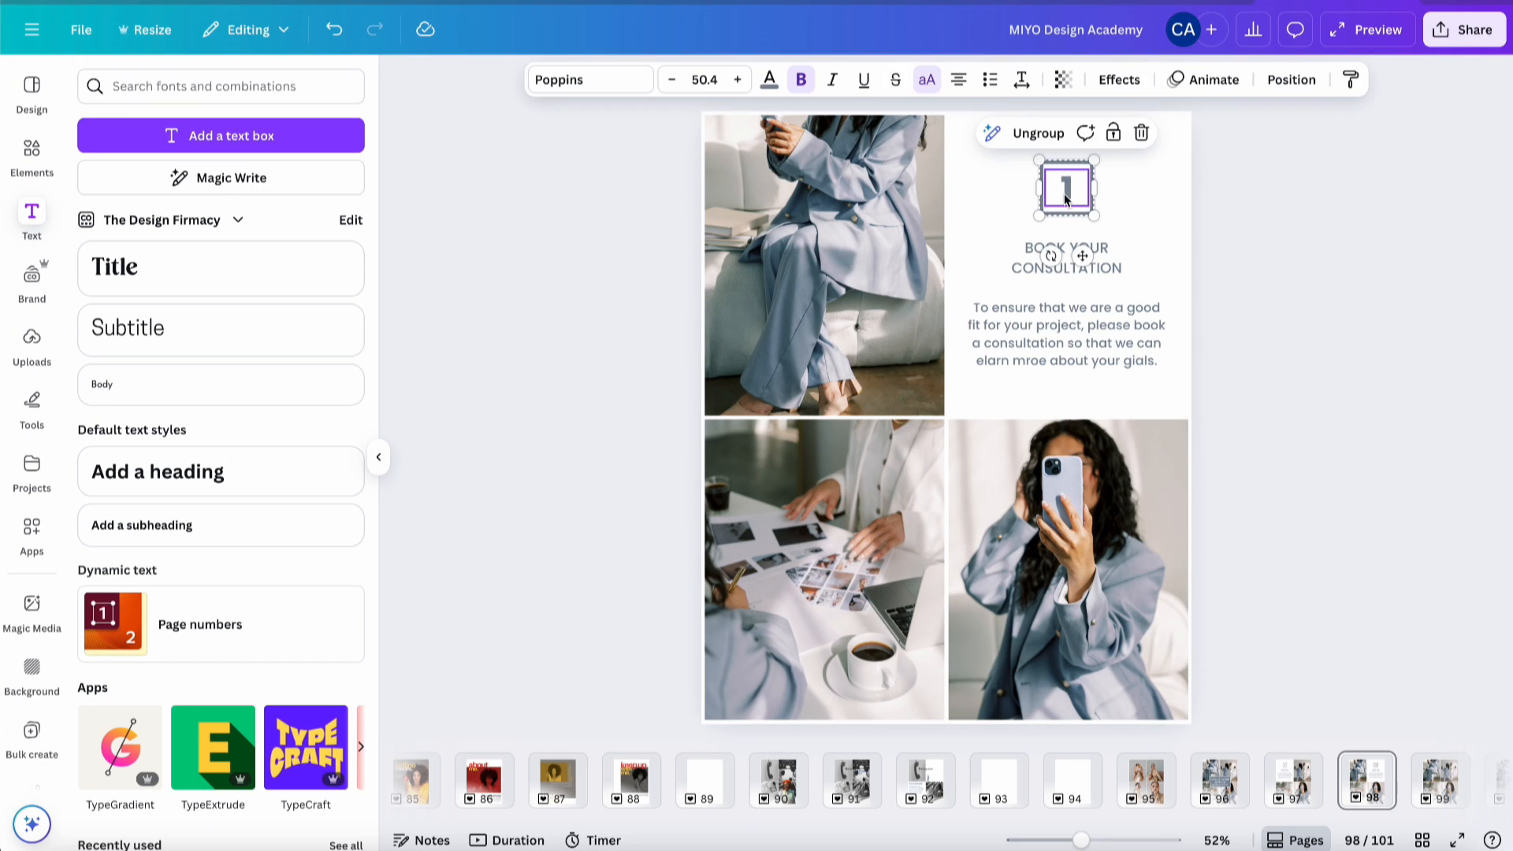
pyautogui.click(1063, 191)
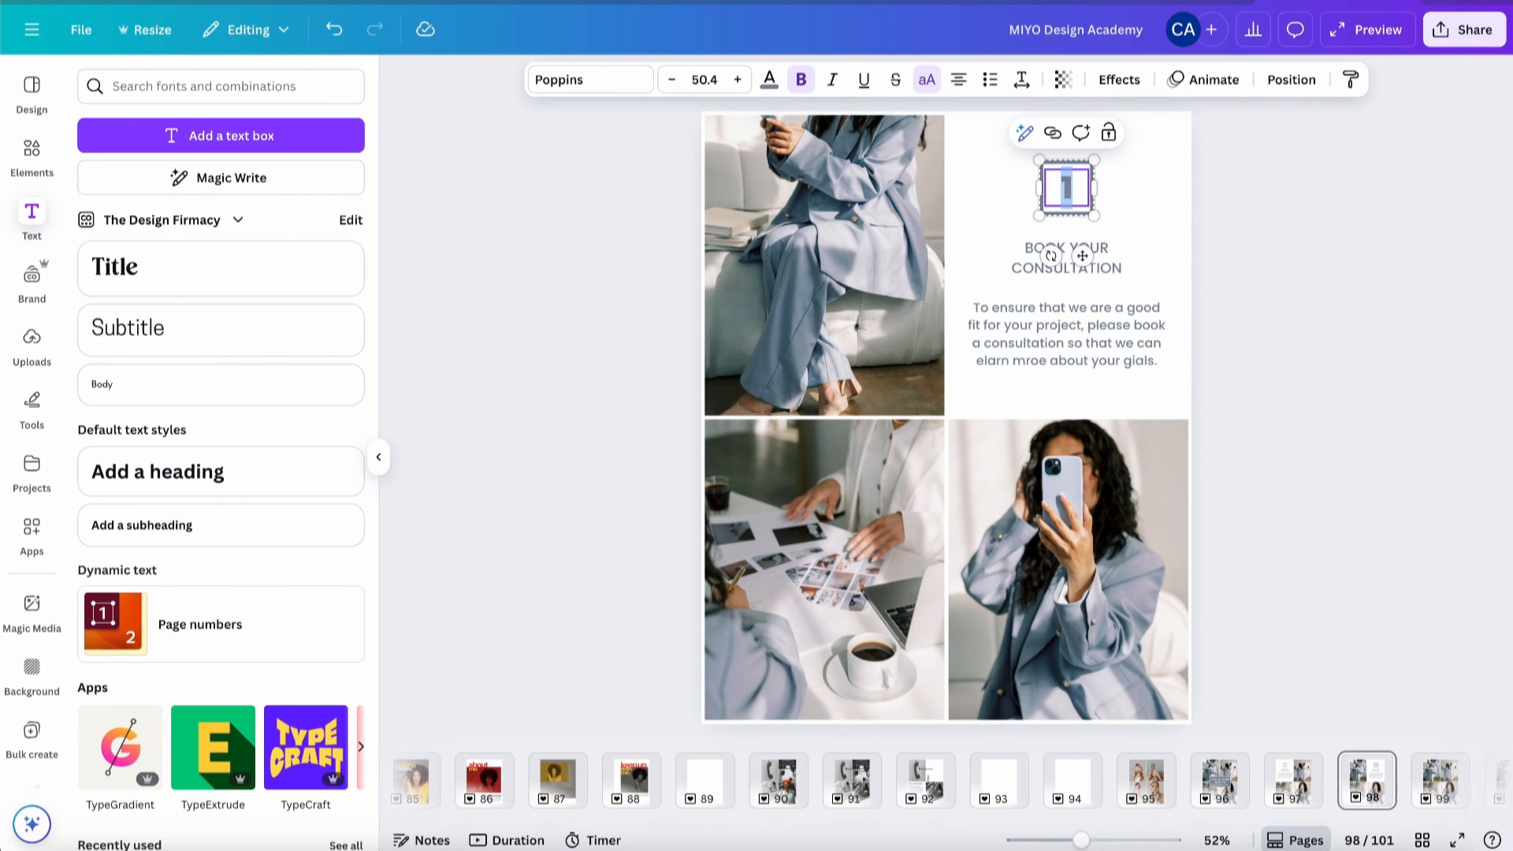
pyautogui.write('2')
# - Replace the heading on page 98 with "SELECT YOUR SESSION LOCATION", breaking the line after "YOUR"
pyautogui.doubleClick(1066, 272)
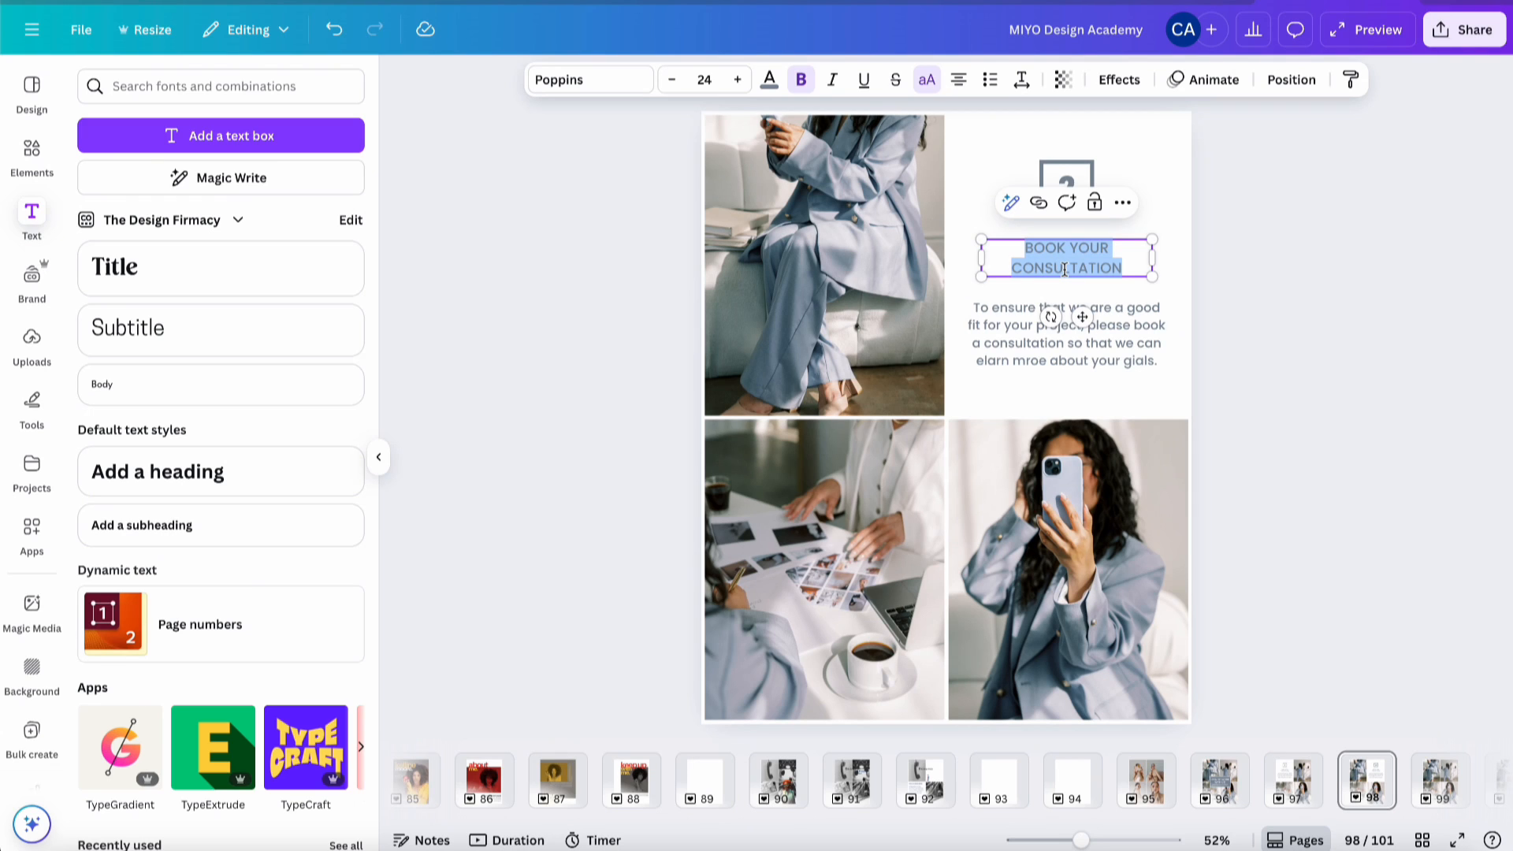
pyautogui.write('DE')
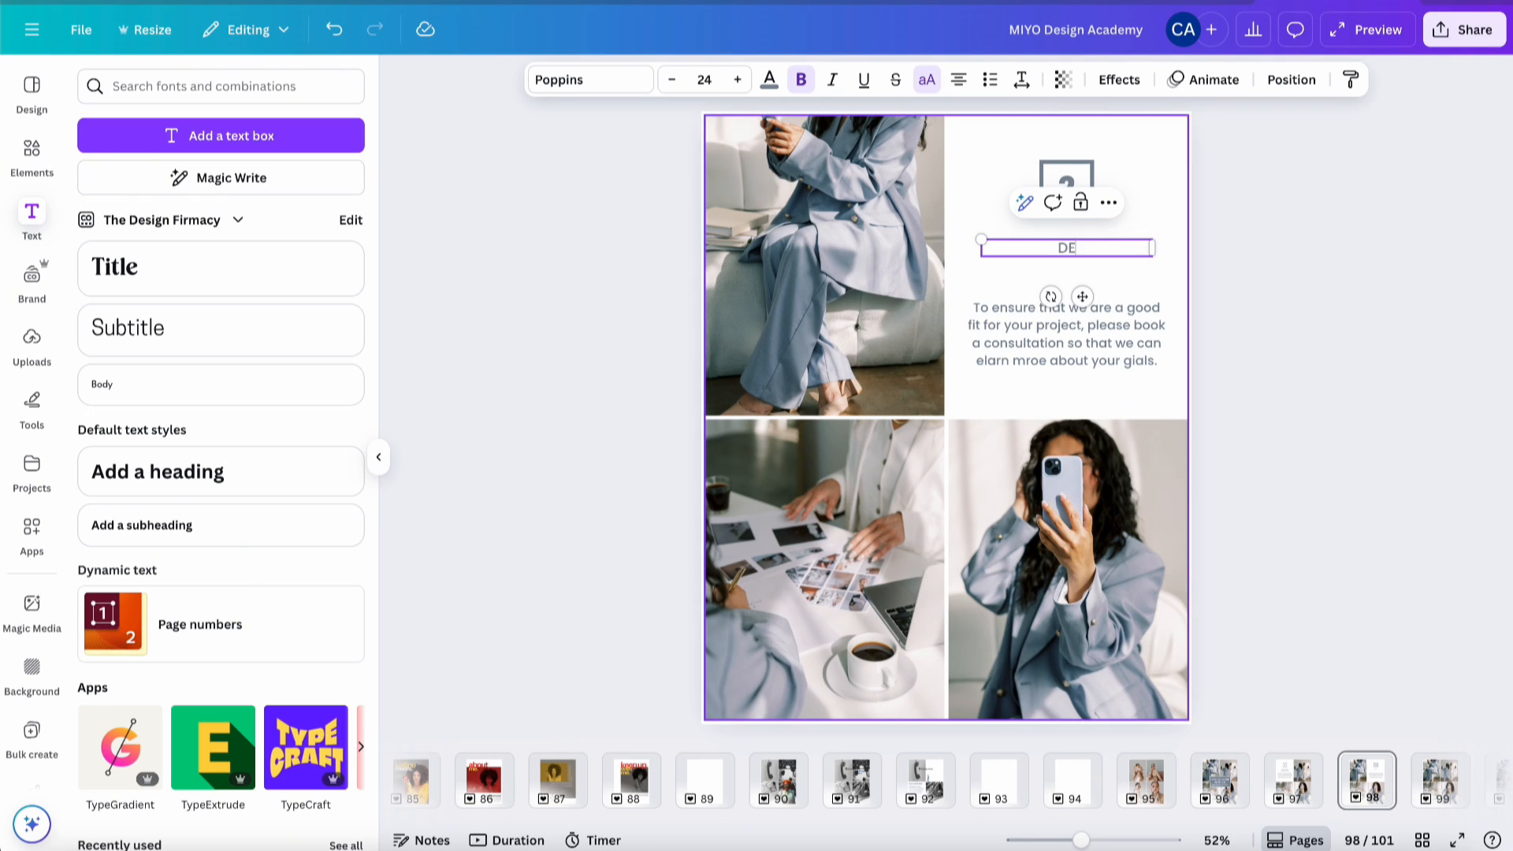
pyautogui.write('TERMINE YOUR LOCATION')
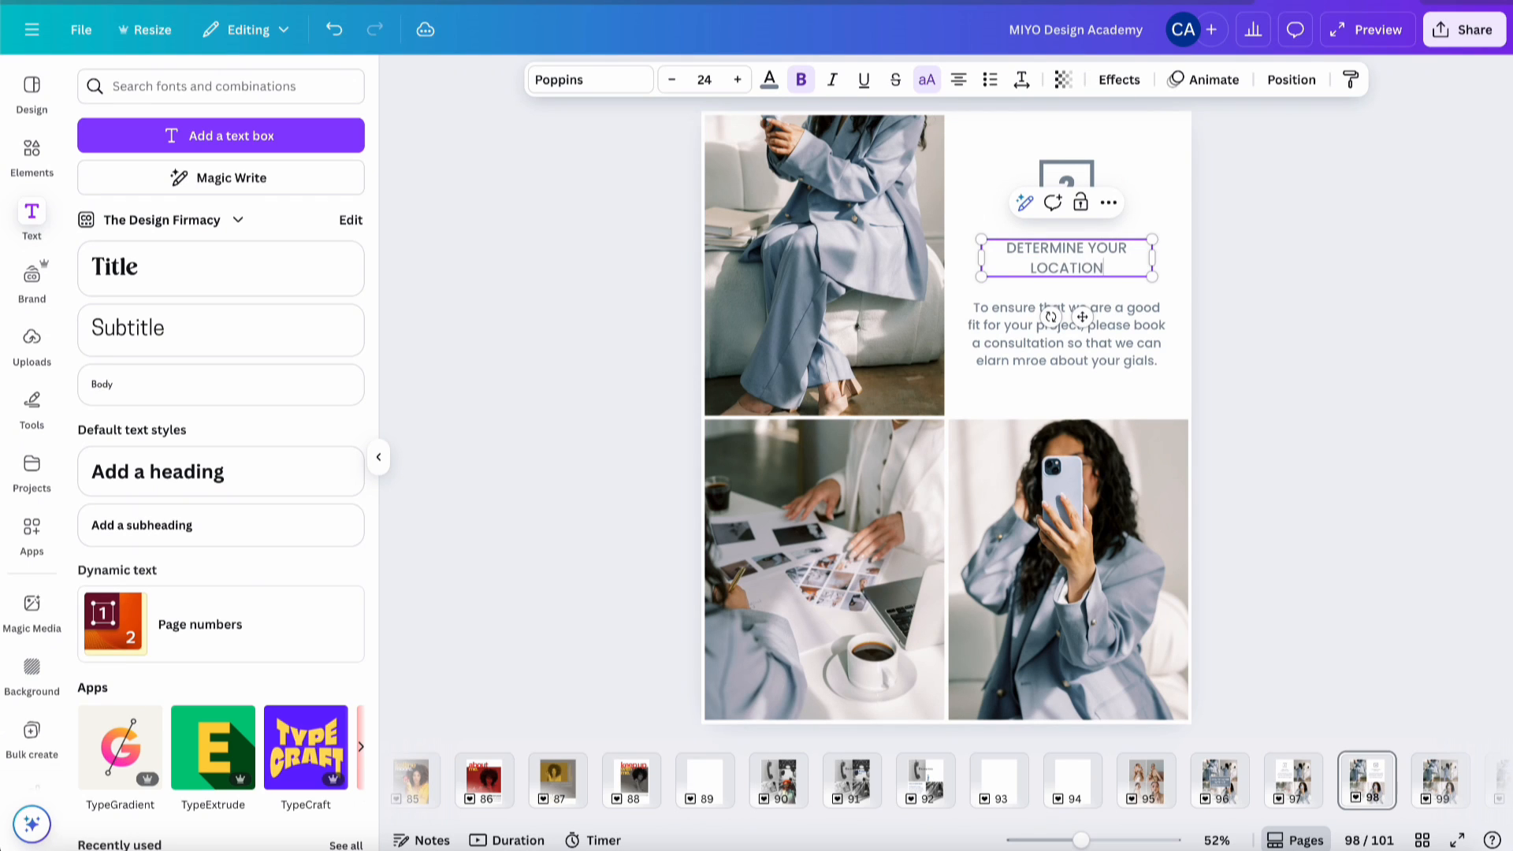
pyautogui.doubleClick(1032, 247)
pyautogui.write('SELECT')
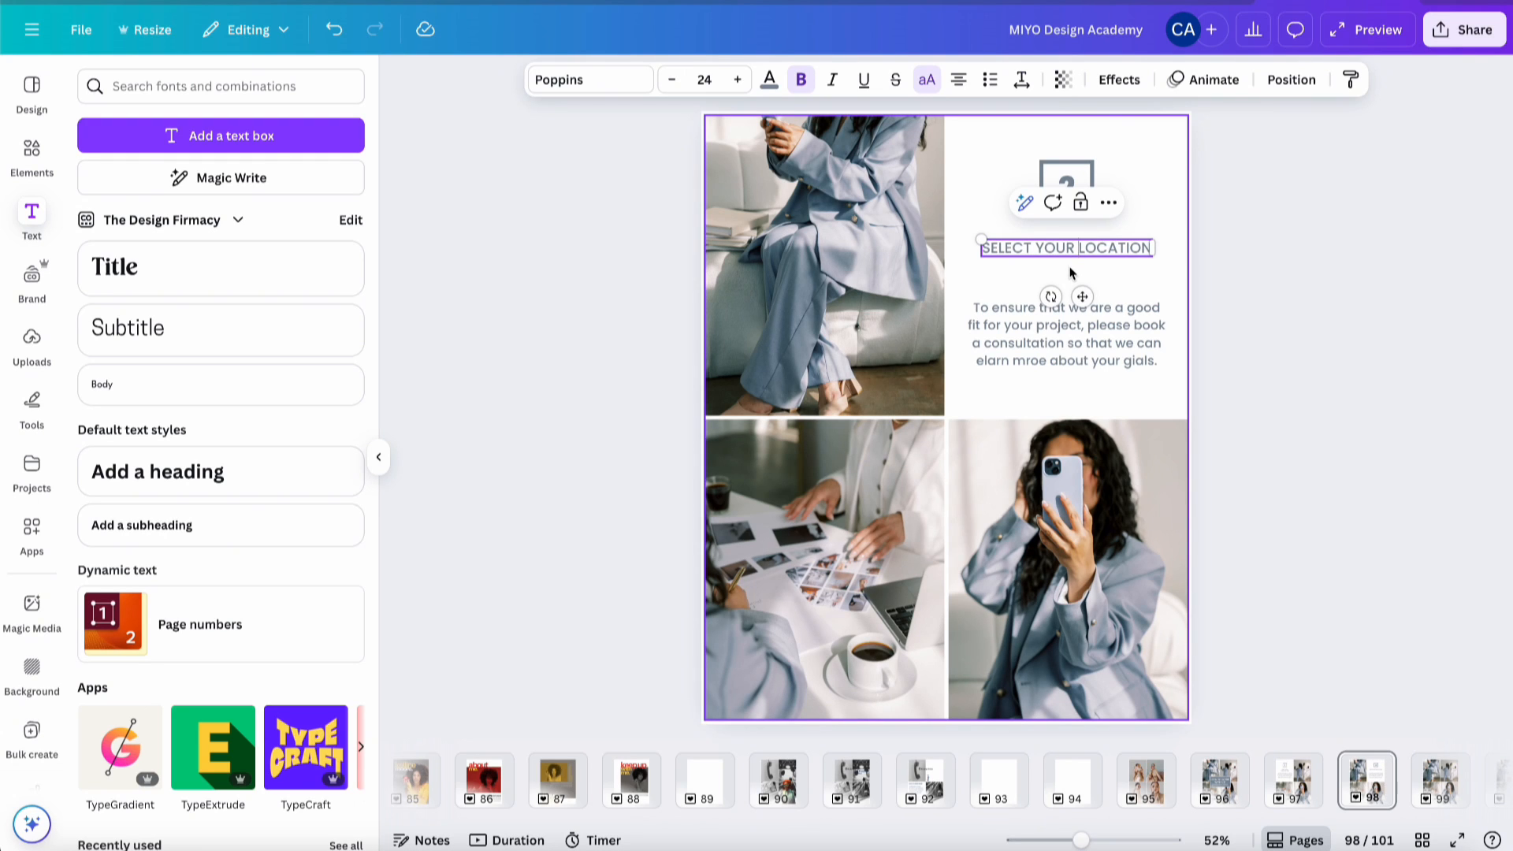
pyautogui.write('SESSION')
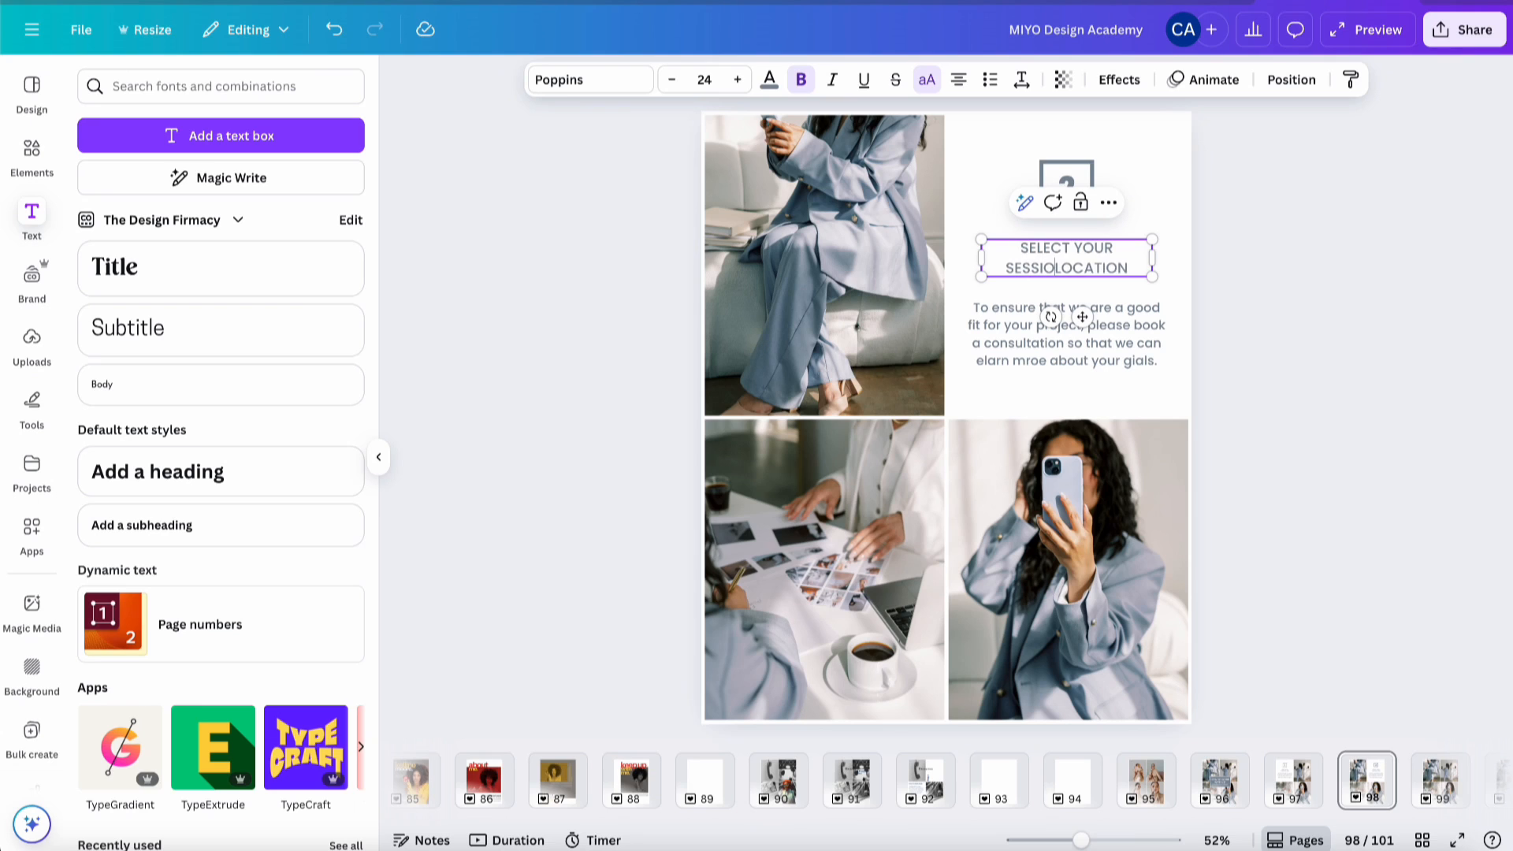
pyautogui.click(1087, 249)
pyautogui.press('BackSpace')
pyautogui.press('Return')
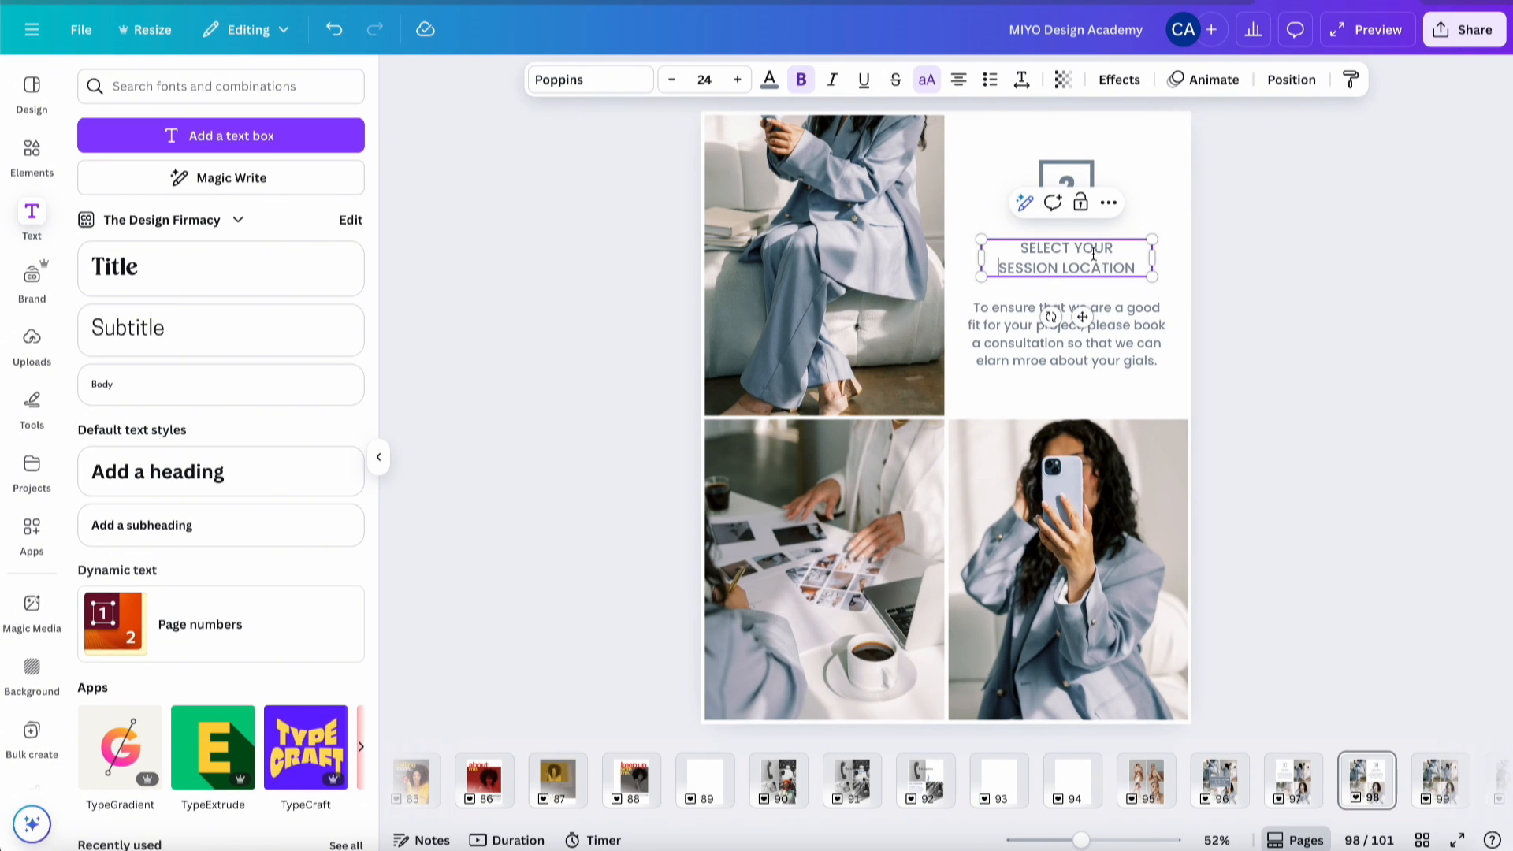
# - Replace the paragraph on page 98 with "Selct up to two locations for your photographs. Locations must be within a mile radius form each other."
pyautogui.doubleClick(1064, 339)
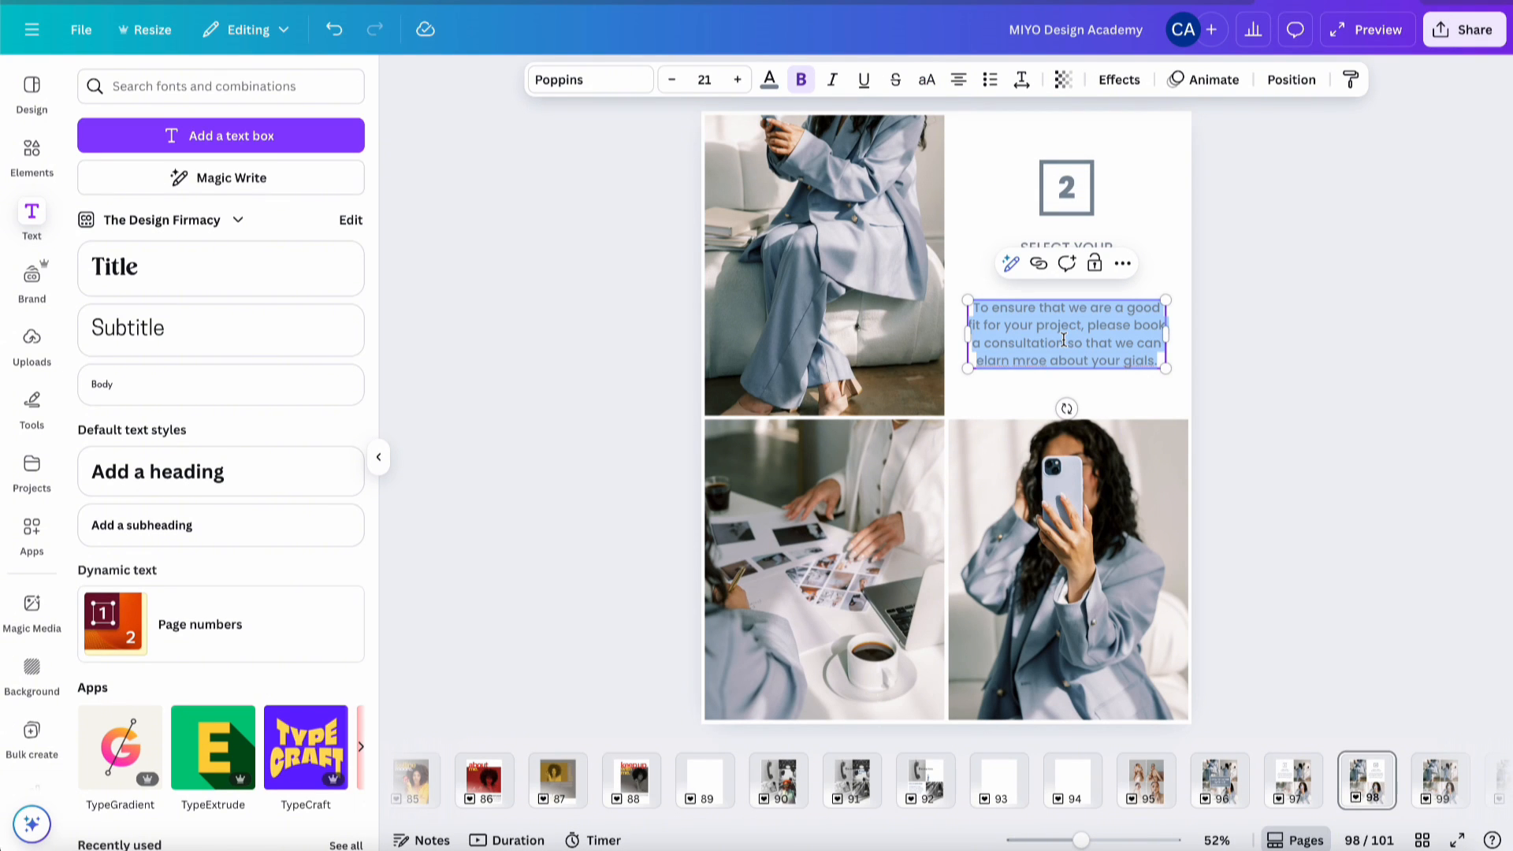
pyautogui.write('Selct')
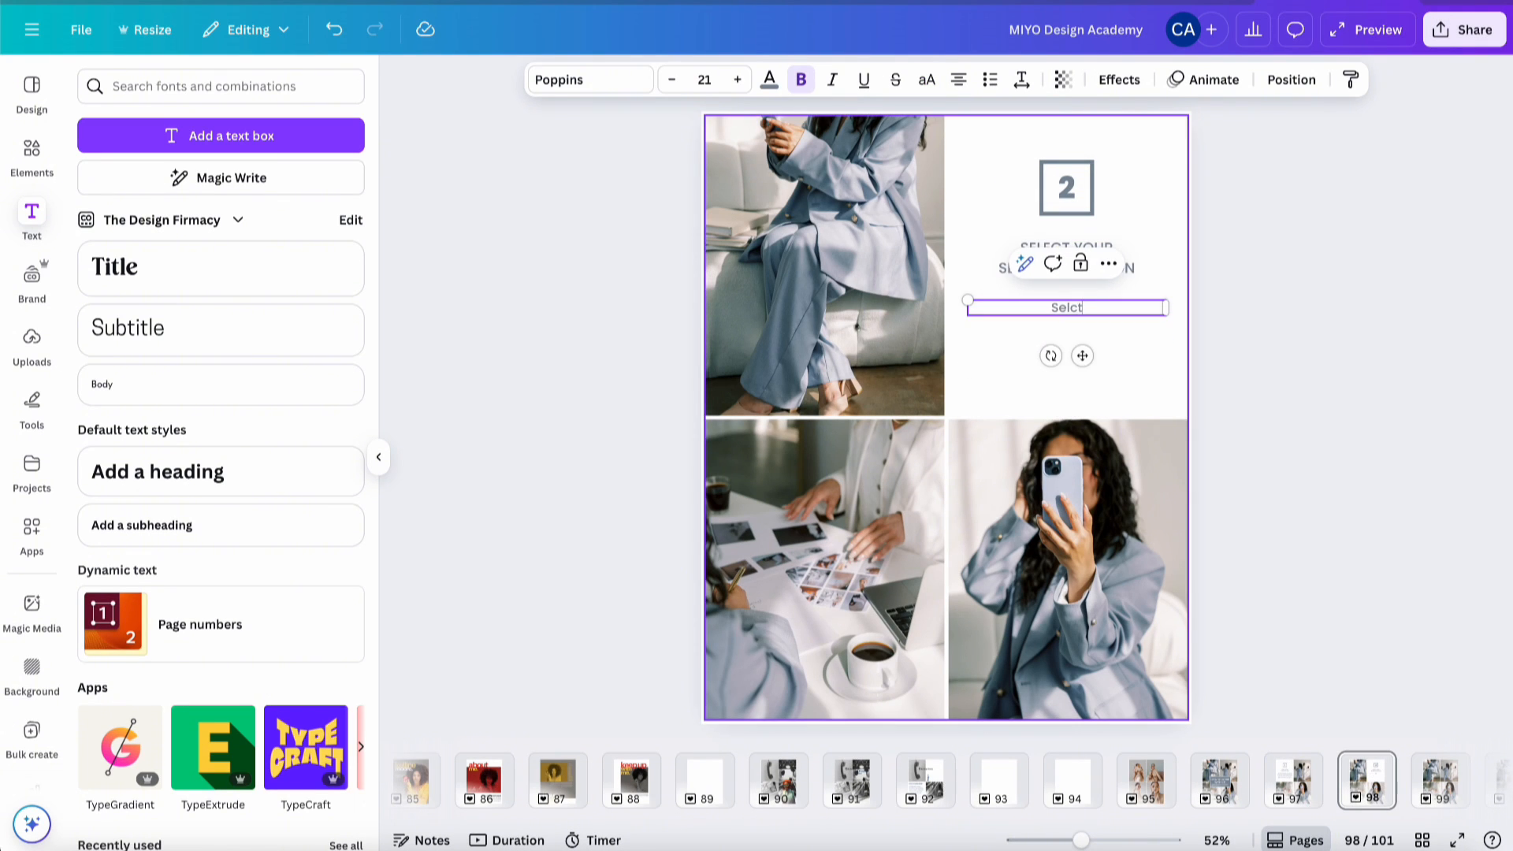
pyautogui.write(' up to two locations for your photographs')
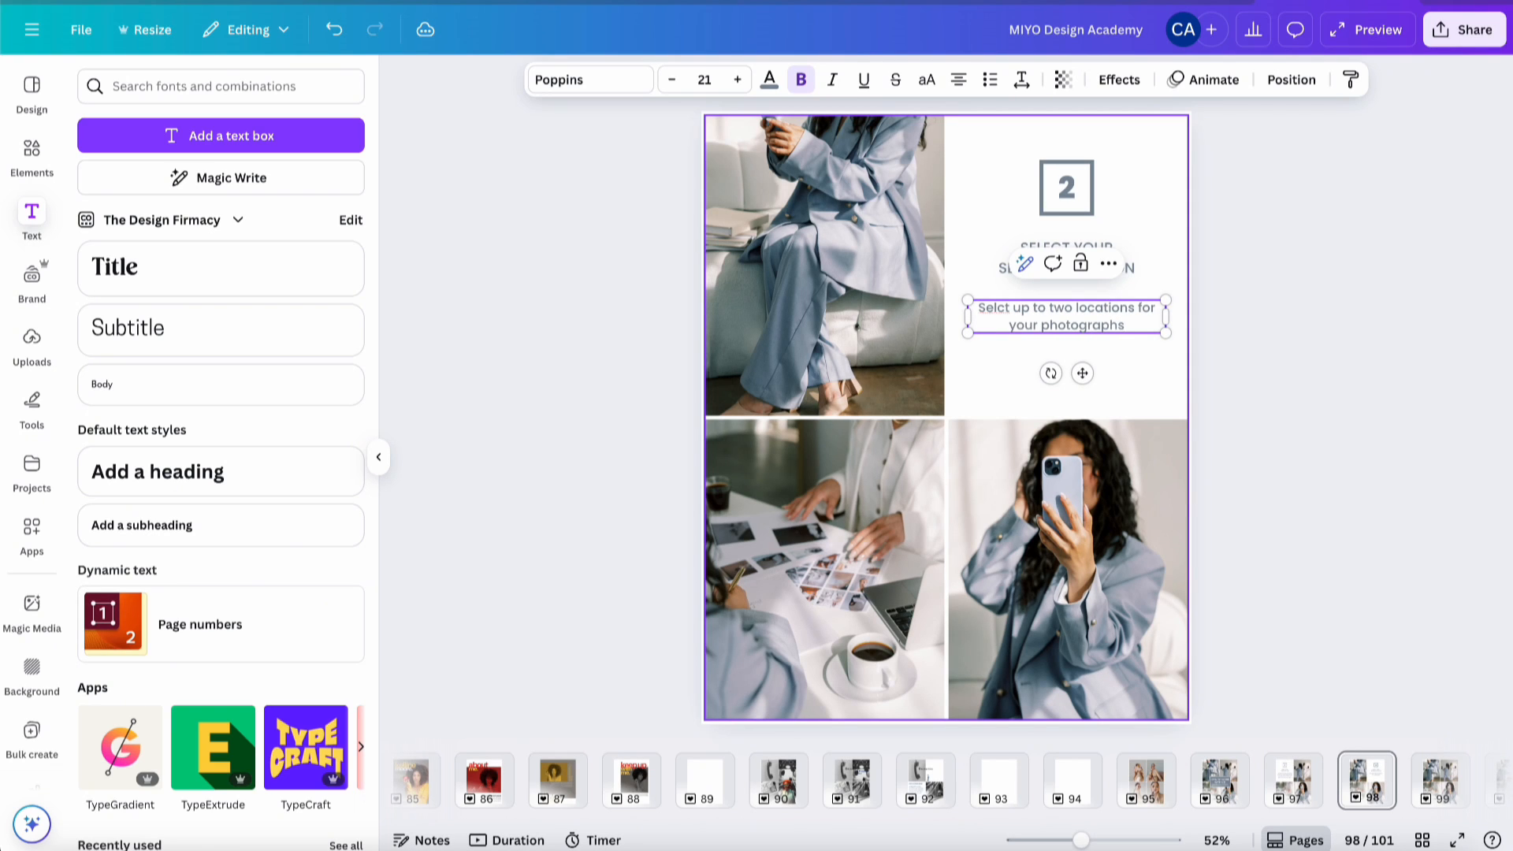
pyautogui.write('. Loca')
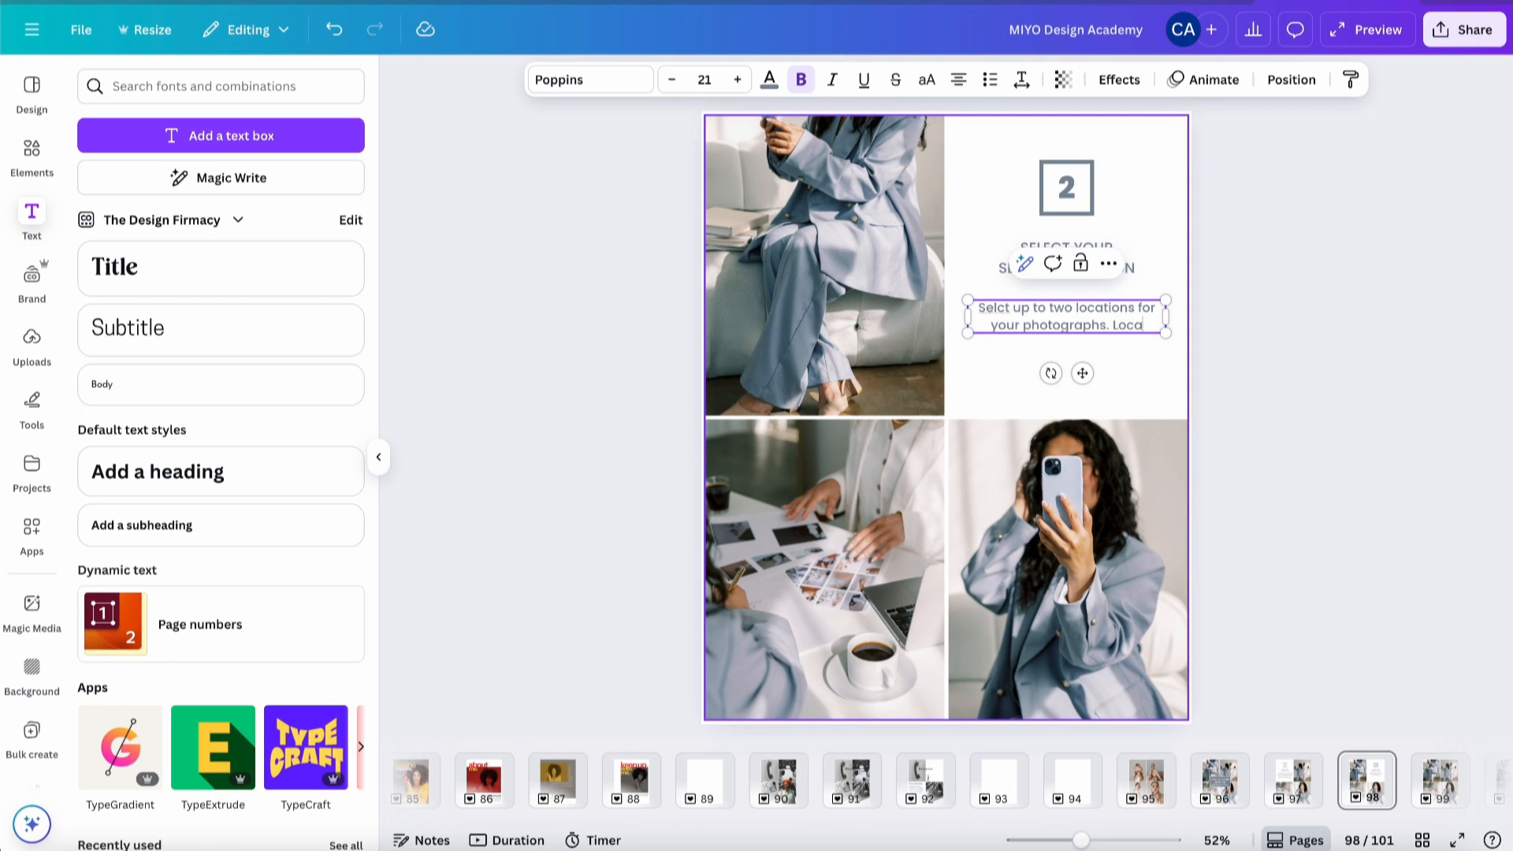
pyautogui.write('tions must be wit')
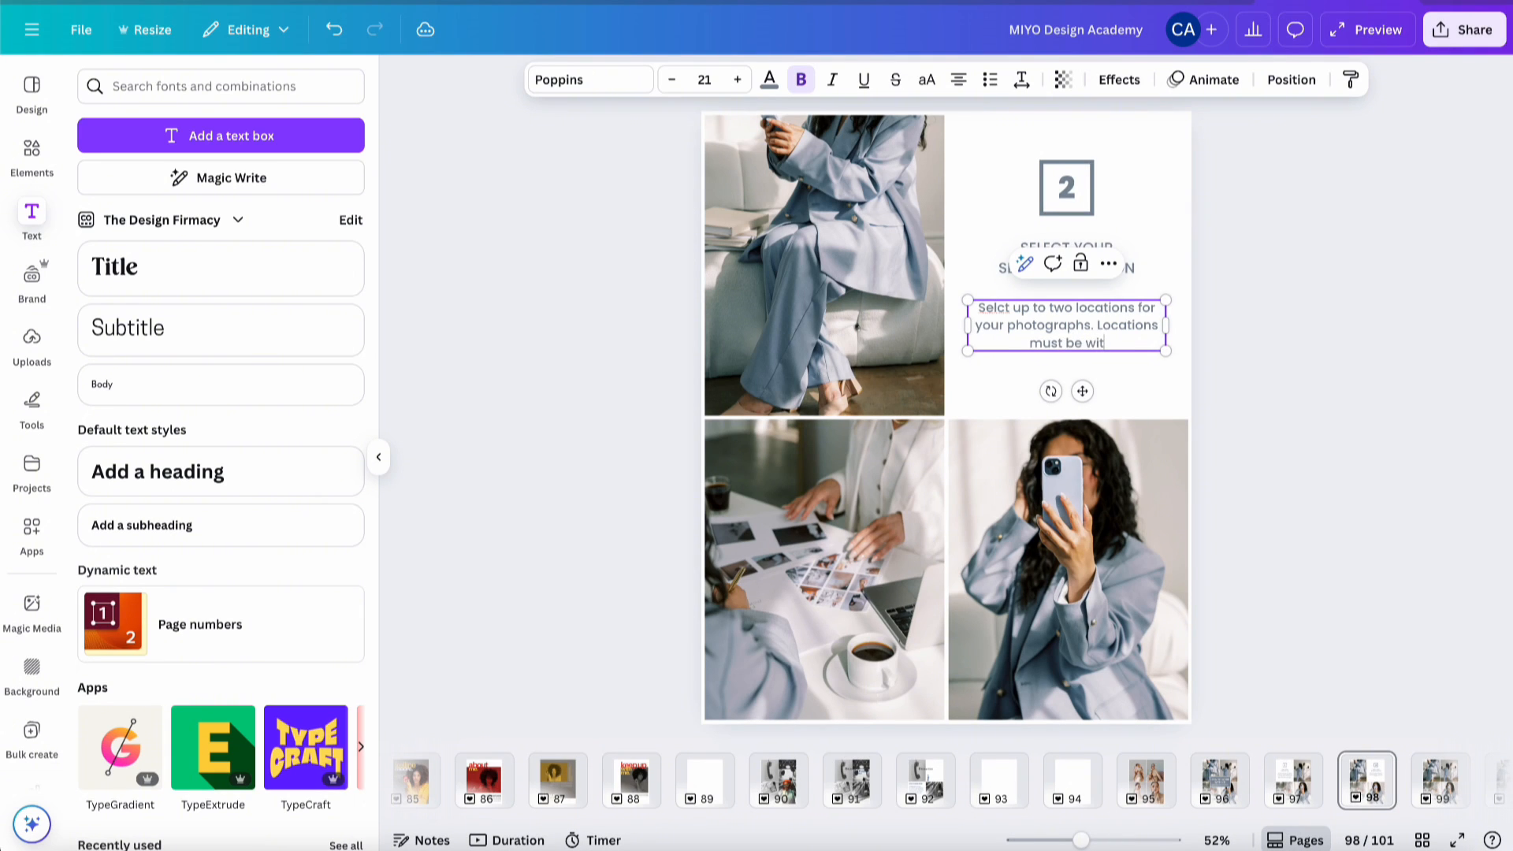
pyautogui.write('hin a mile radius form each')
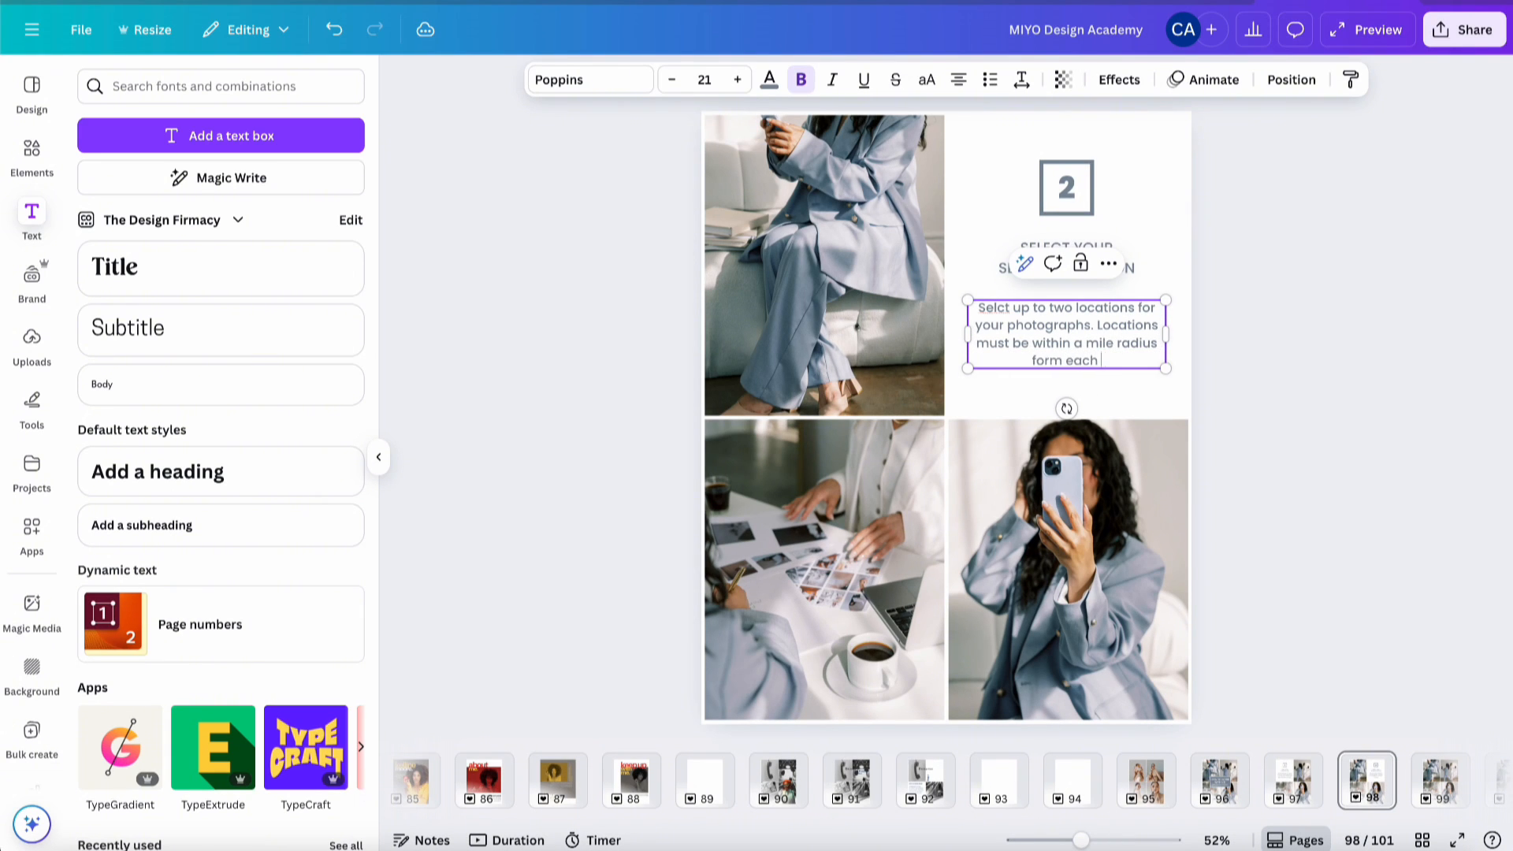
pyautogui.write(' other.')
pyautogui.click(1249, 317)
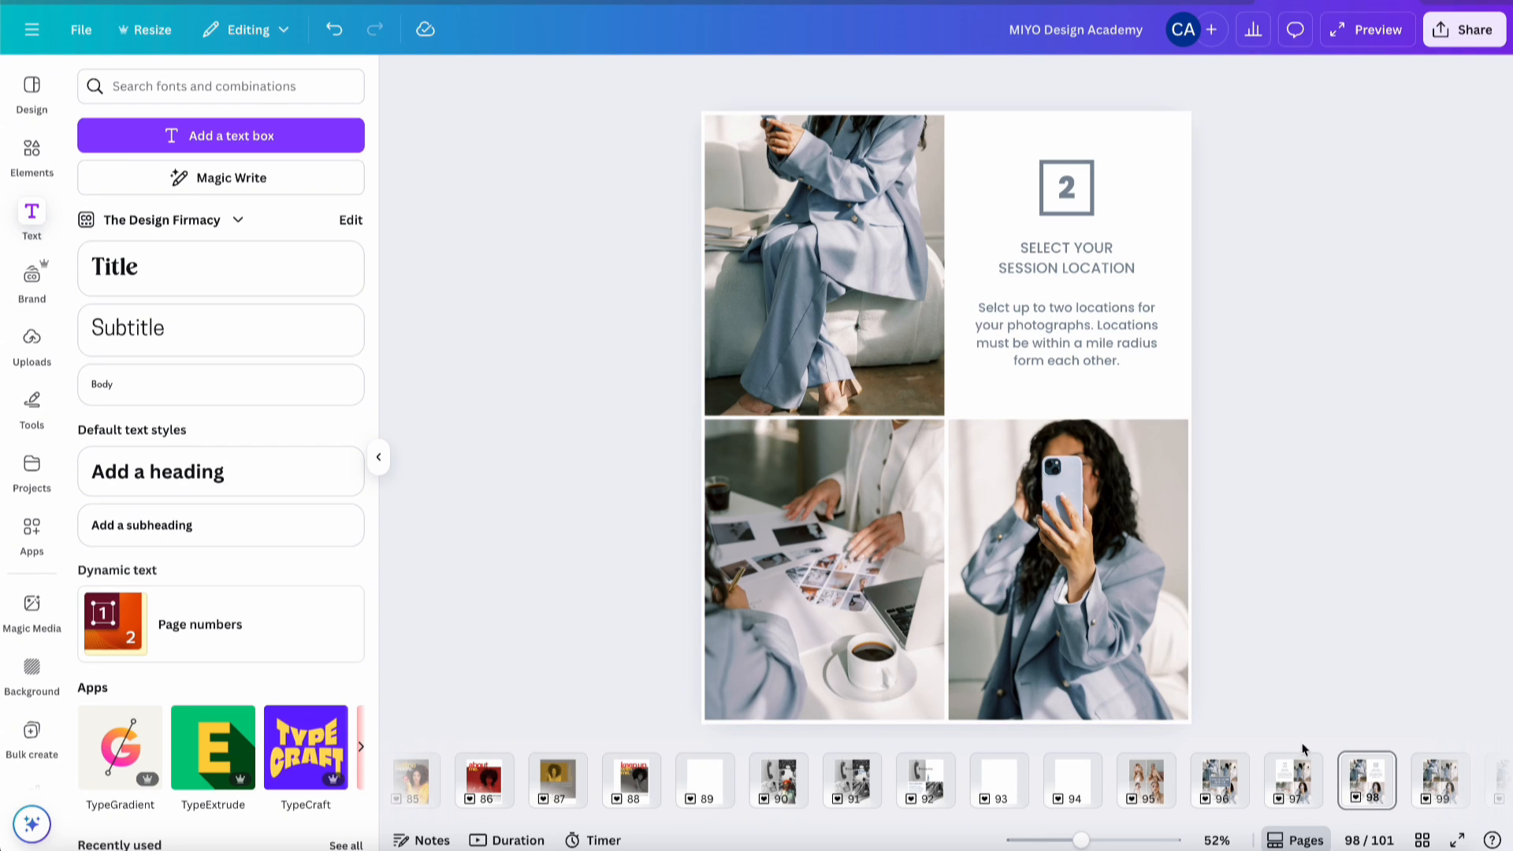
# - Replace the lower-left photo of the grid on page 99 with a white fill
pyautogui.click(1439, 780)
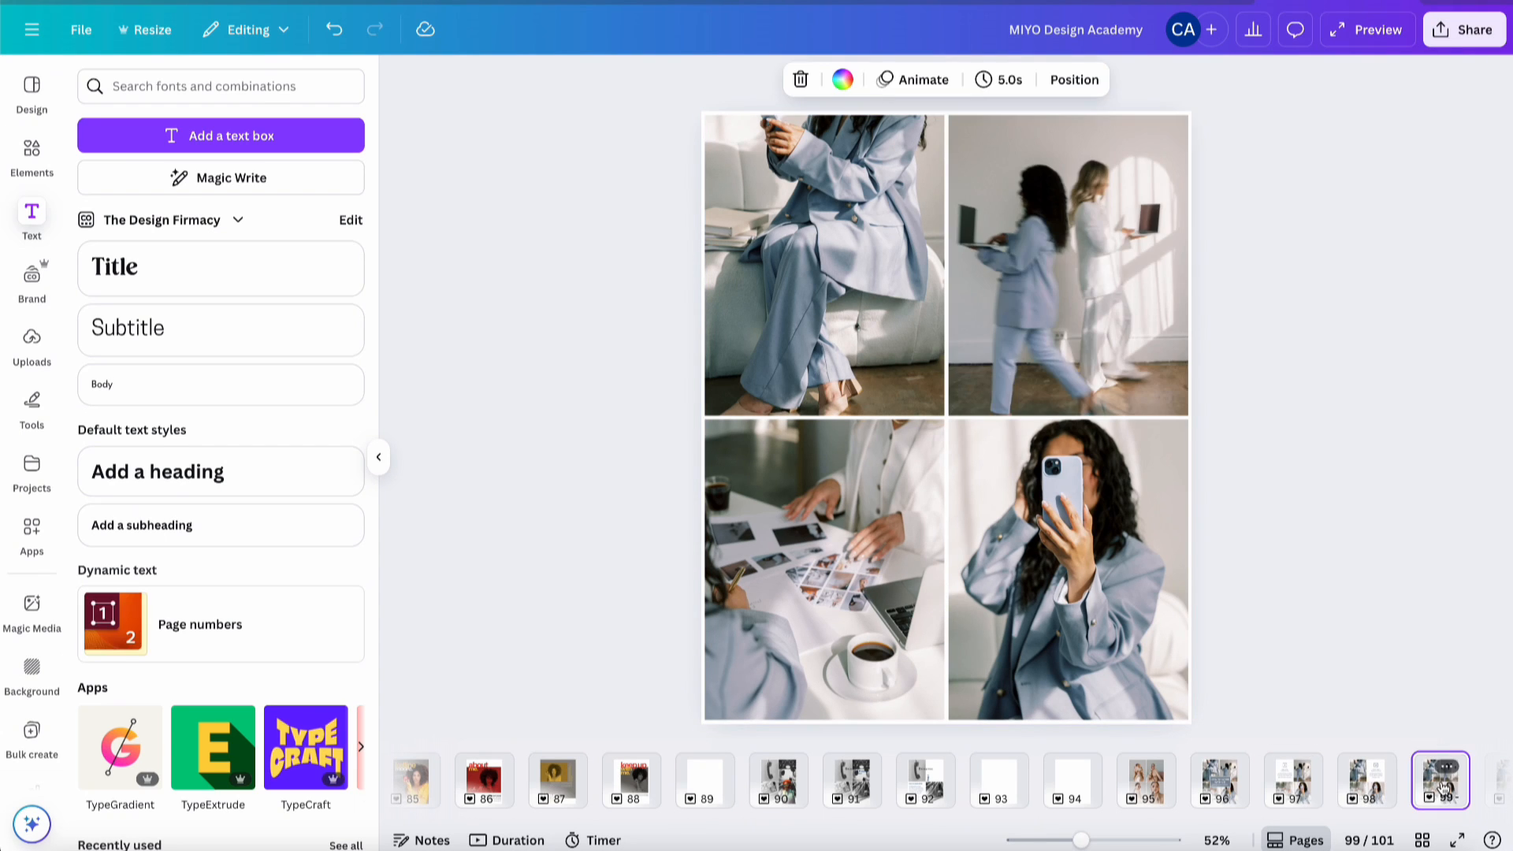
pyautogui.click(756, 683)
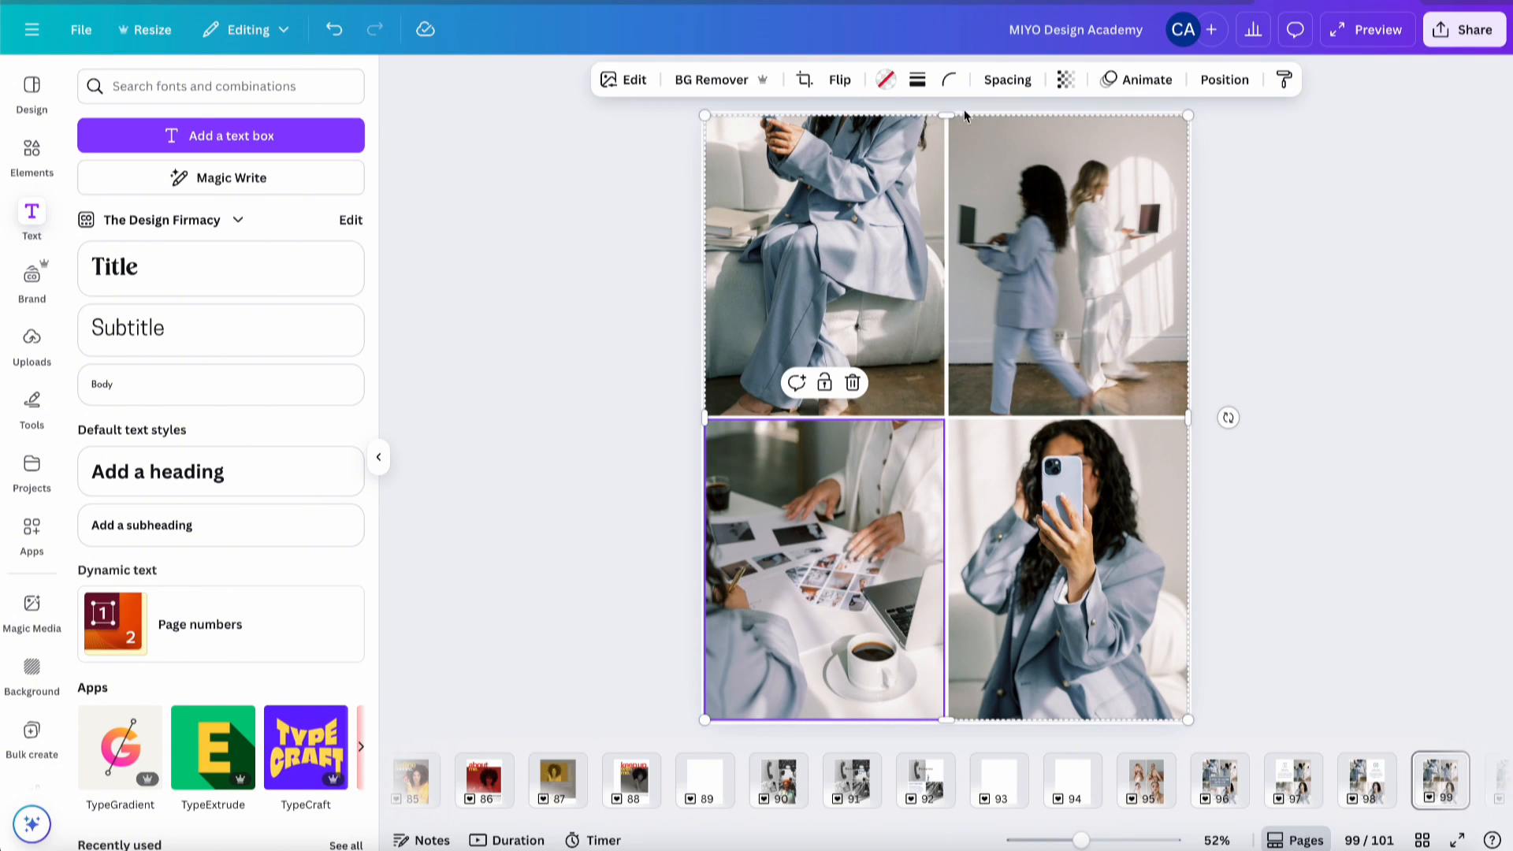
pyautogui.click(886, 79)
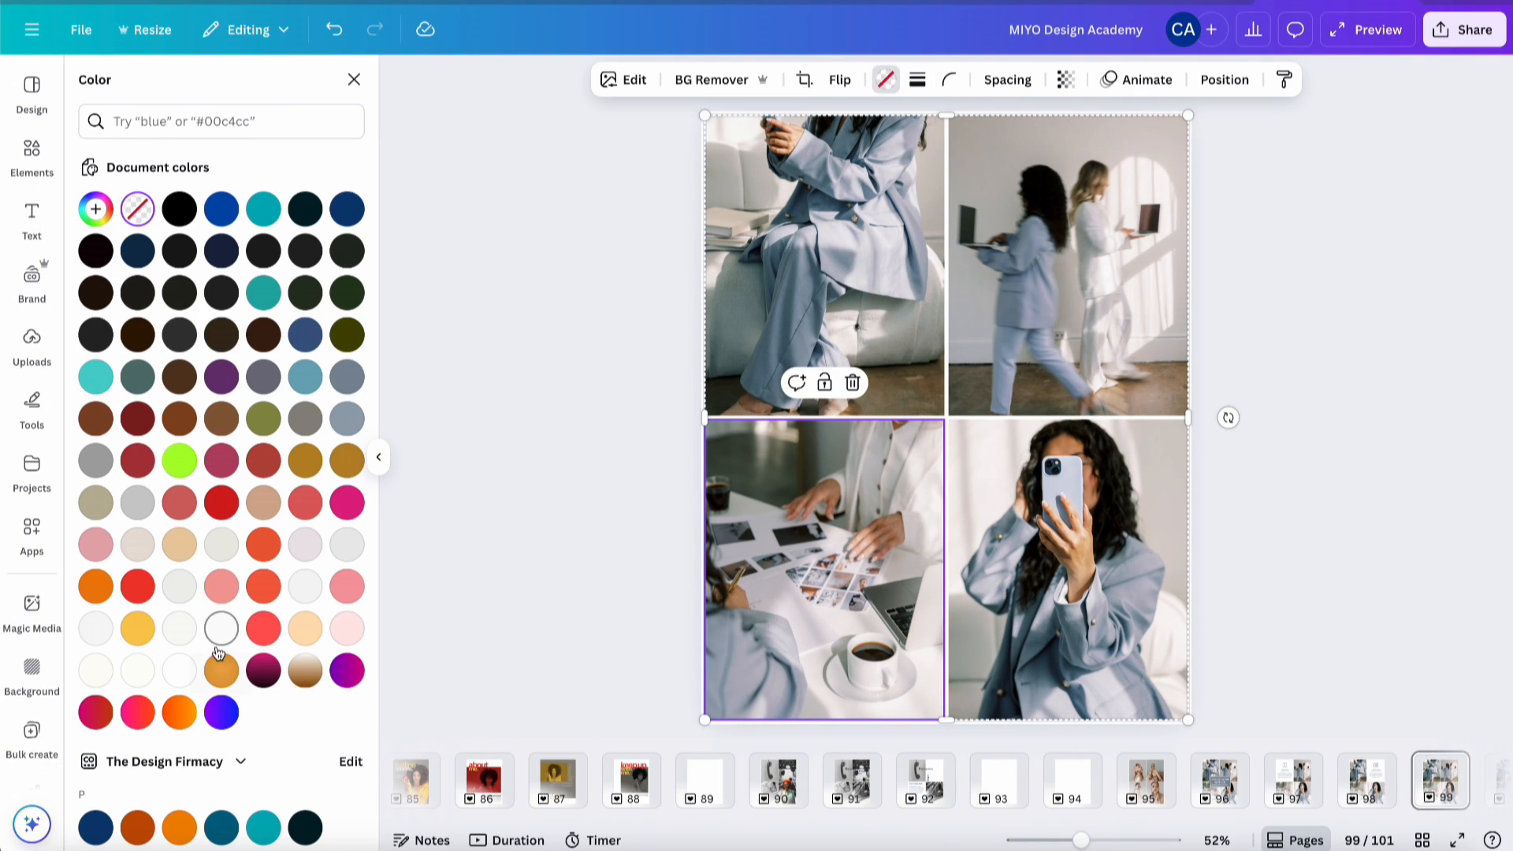
pyautogui.click(188, 671)
# - Paste the copied badge, heading and paragraph onto page 99 and position them in the white lower-left cell
pyautogui.hotkey('ctrl', 'v')
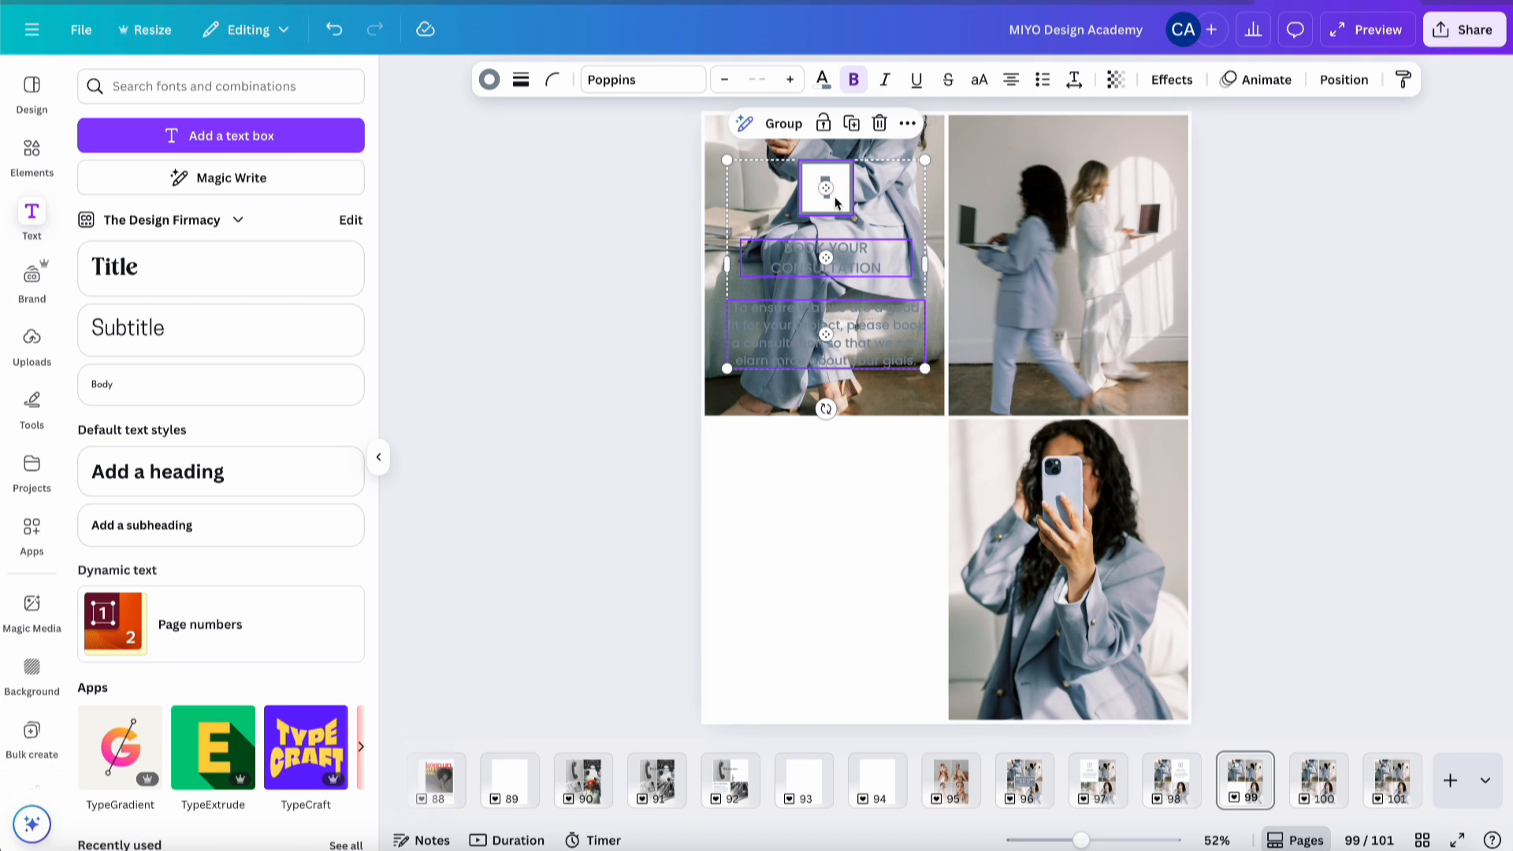
pyautogui.moveTo(834, 196); pyautogui.dragTo(836, 504)
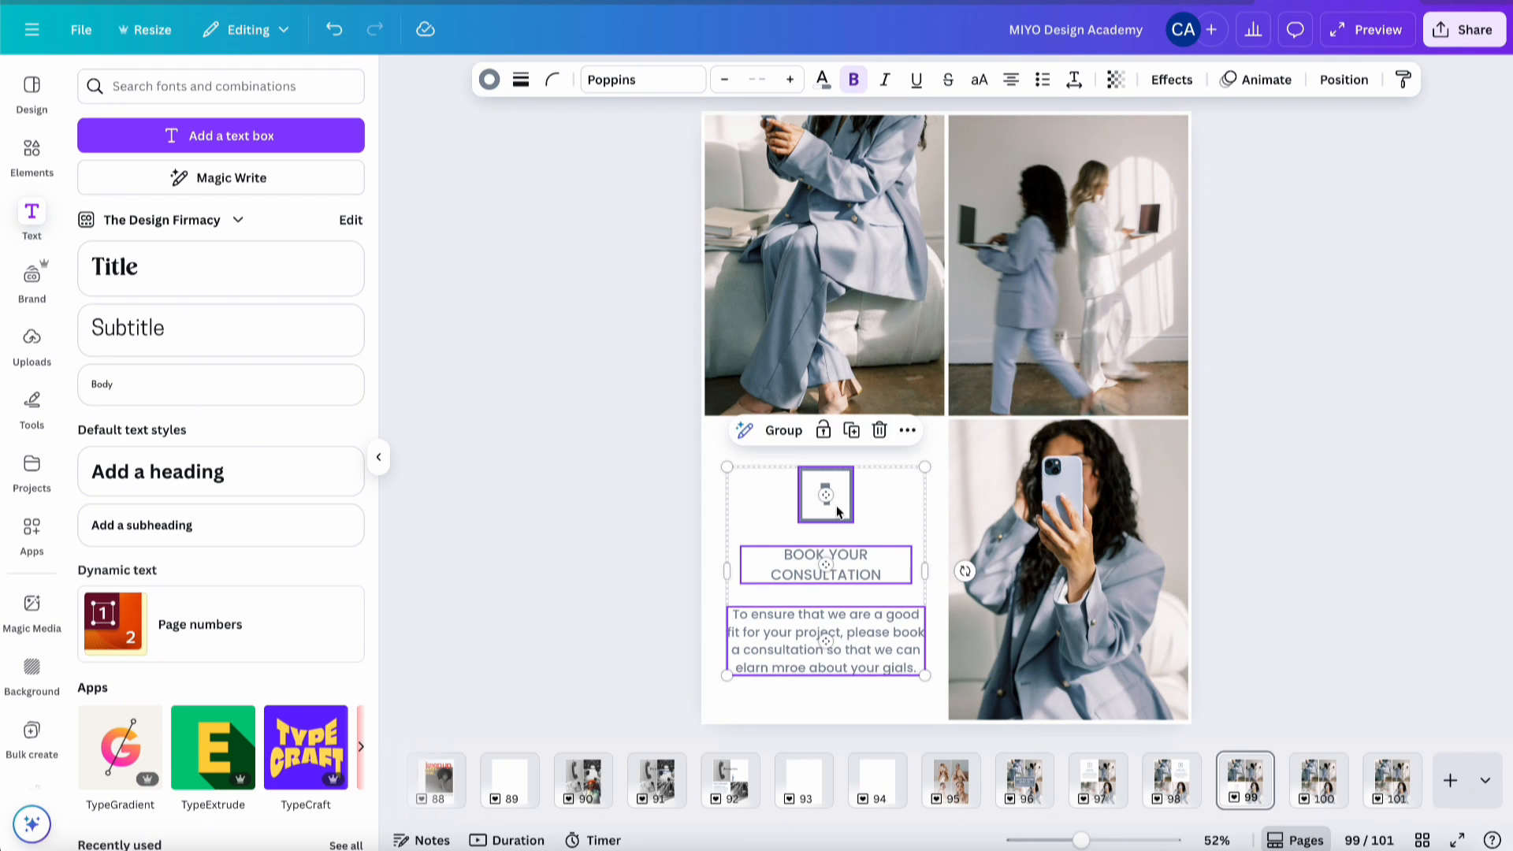
pyautogui.click(1293, 429)
# - Change the number inside the square badge on page 99 to 3
pyautogui.click(827, 494)
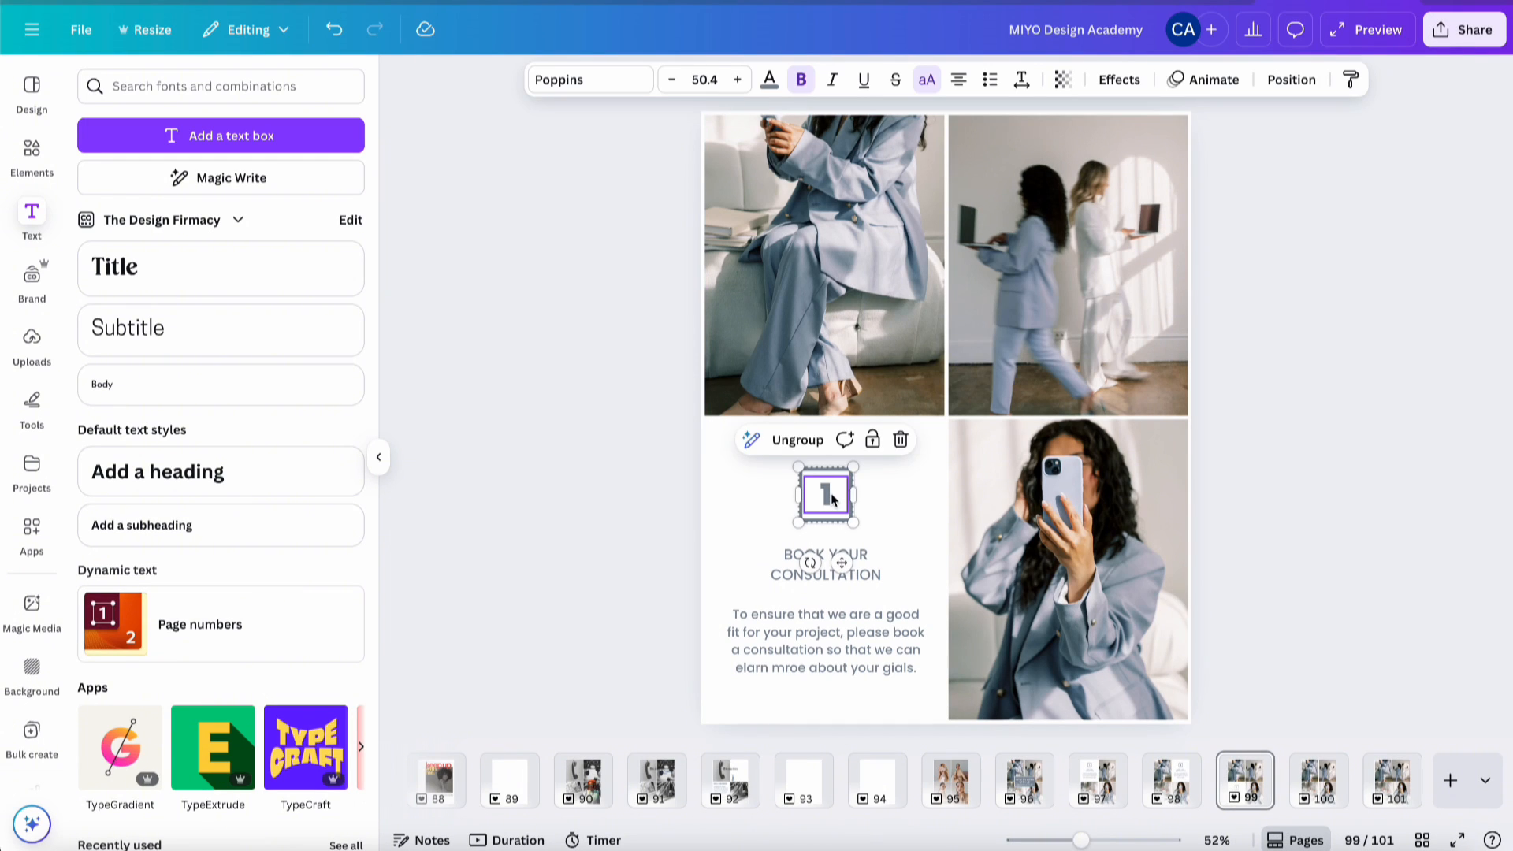
pyautogui.doubleClick(829, 494)
pyautogui.write('3')
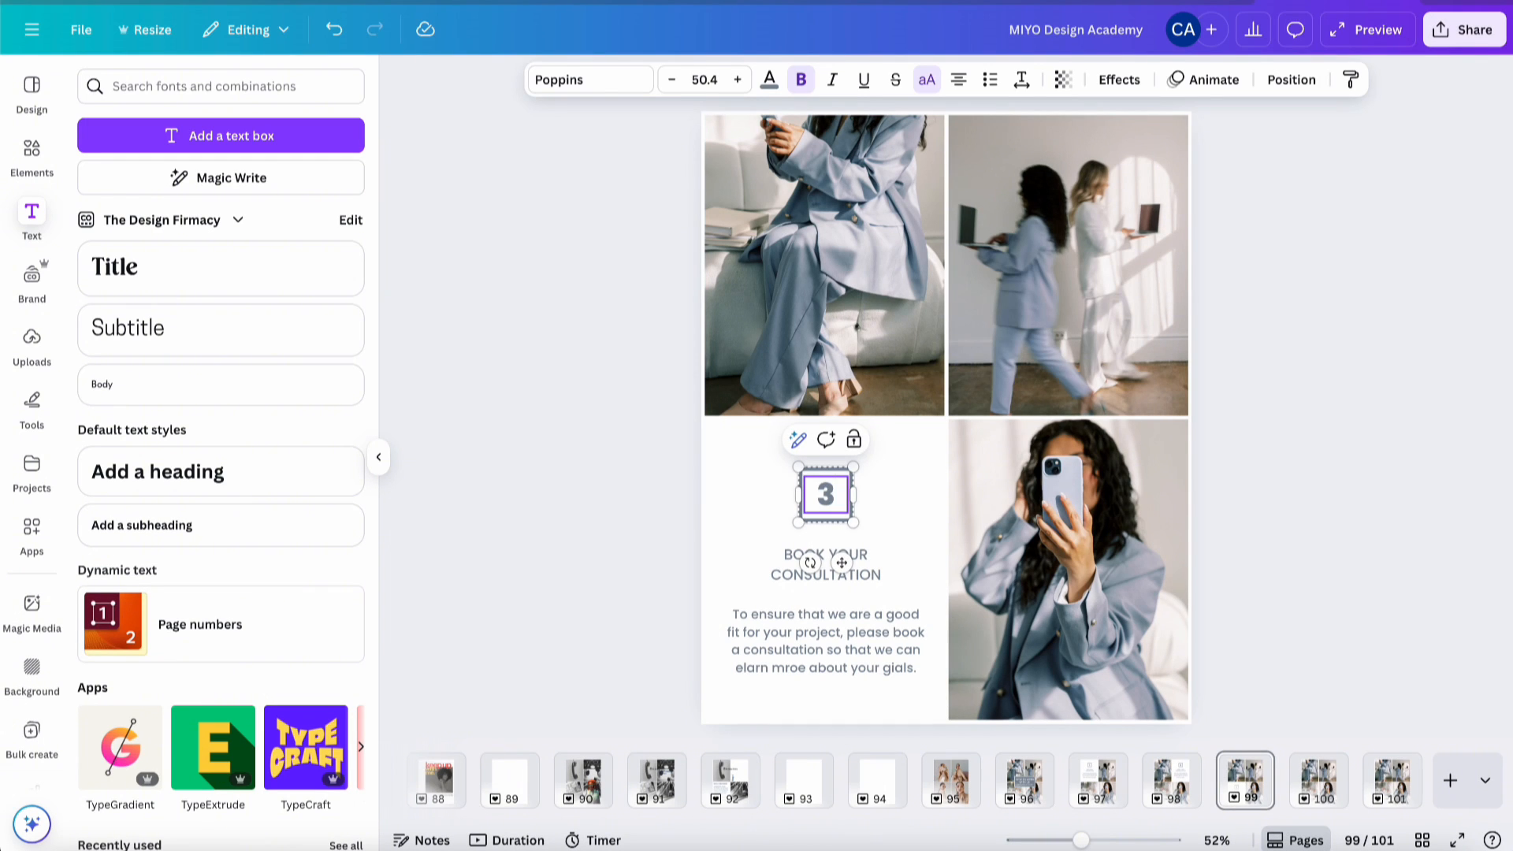
# - Replace the heading on page 99 with "ENJOY YOUR PHOTO SESSION", with "PHOTO SESSION" on the second line
pyautogui.doubleClick(871, 579)
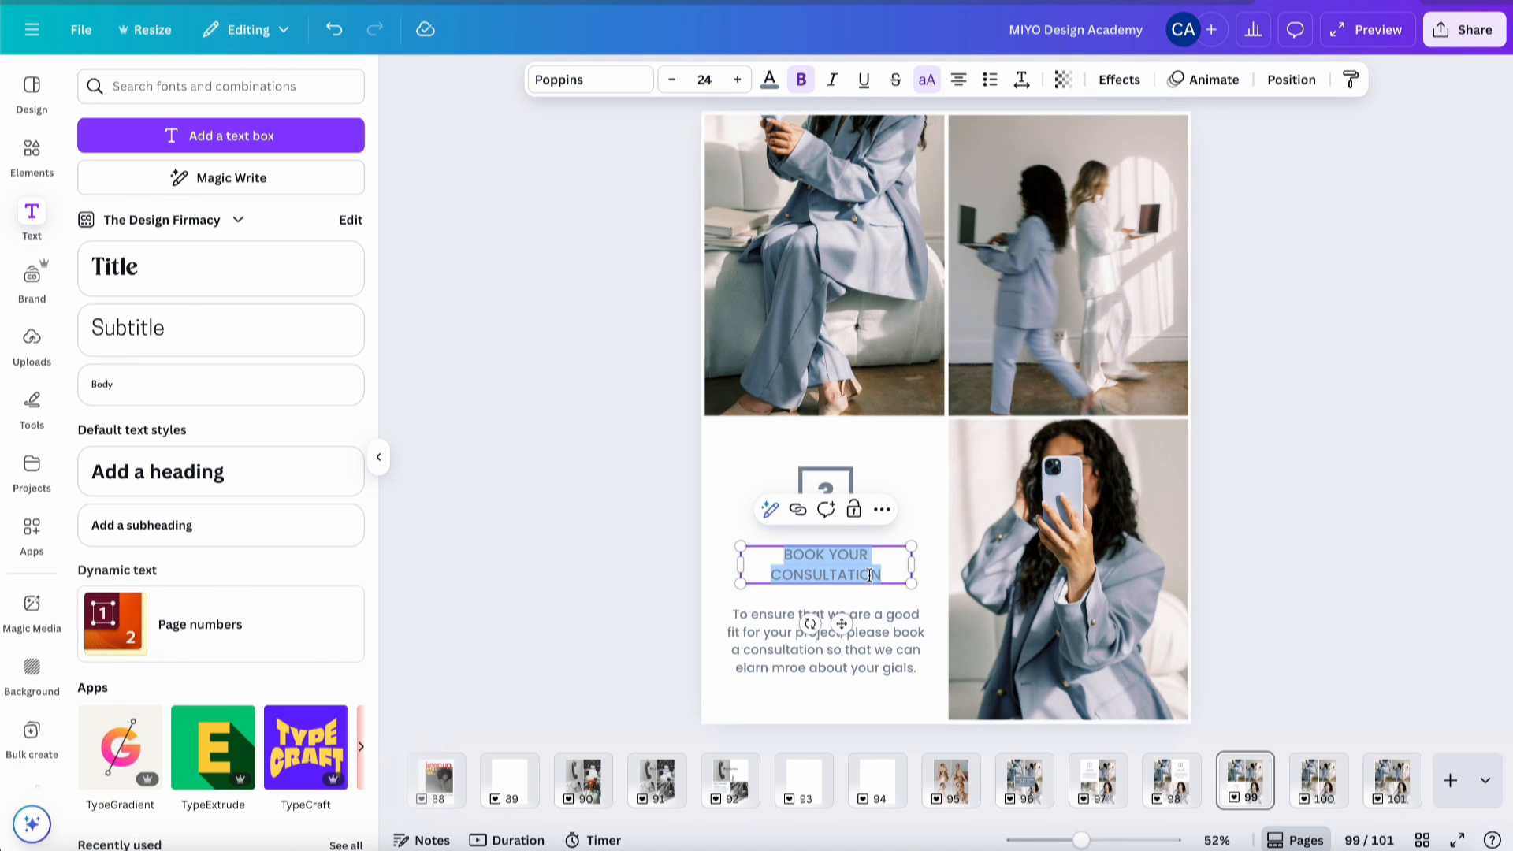
pyautogui.write('ENJOY YOUR ')
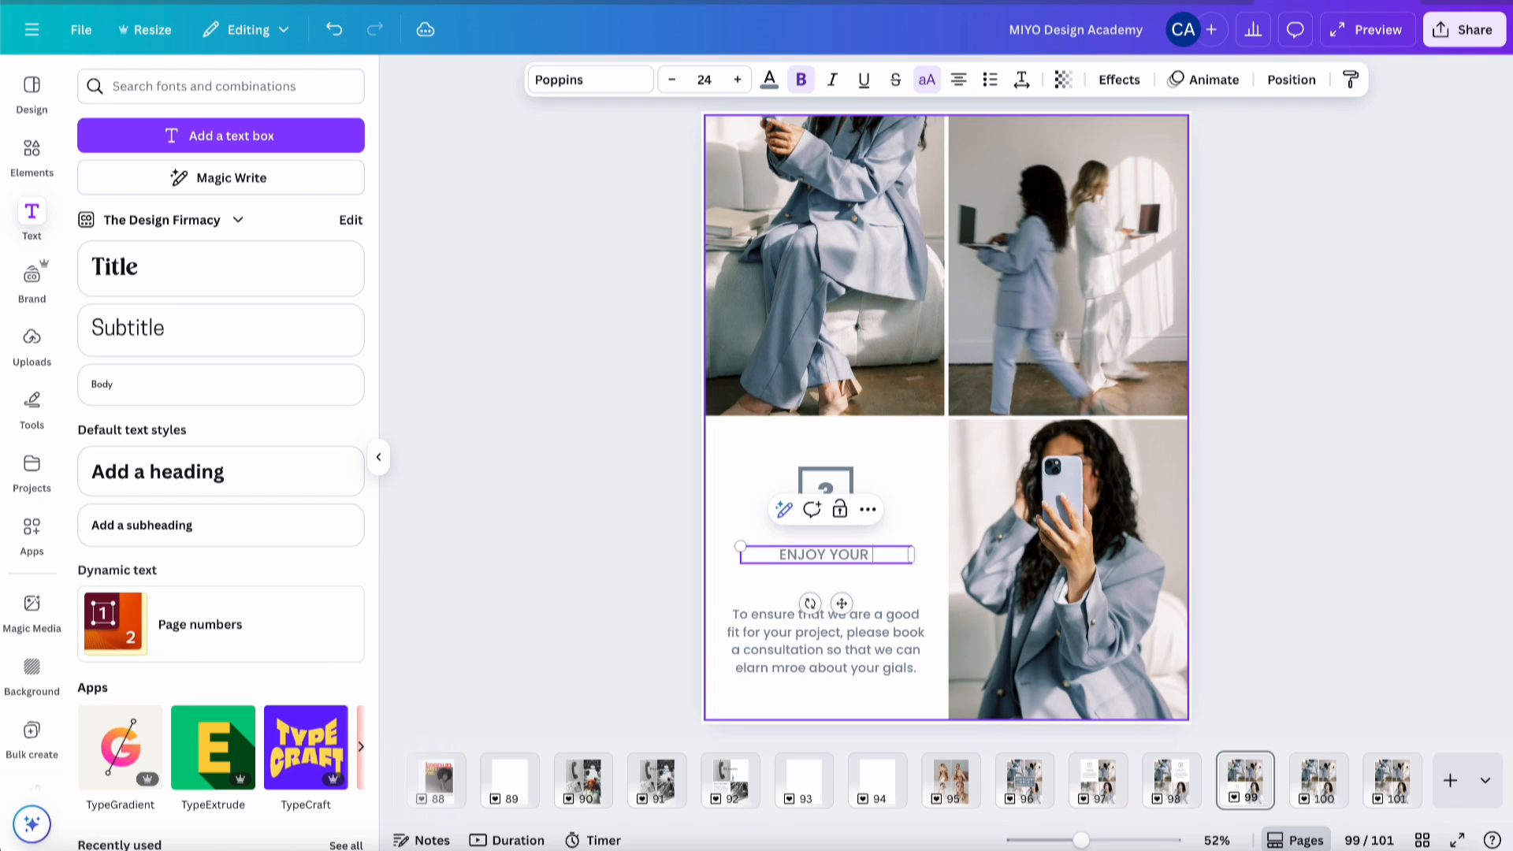
pyautogui.write('PHOTO SESSI')
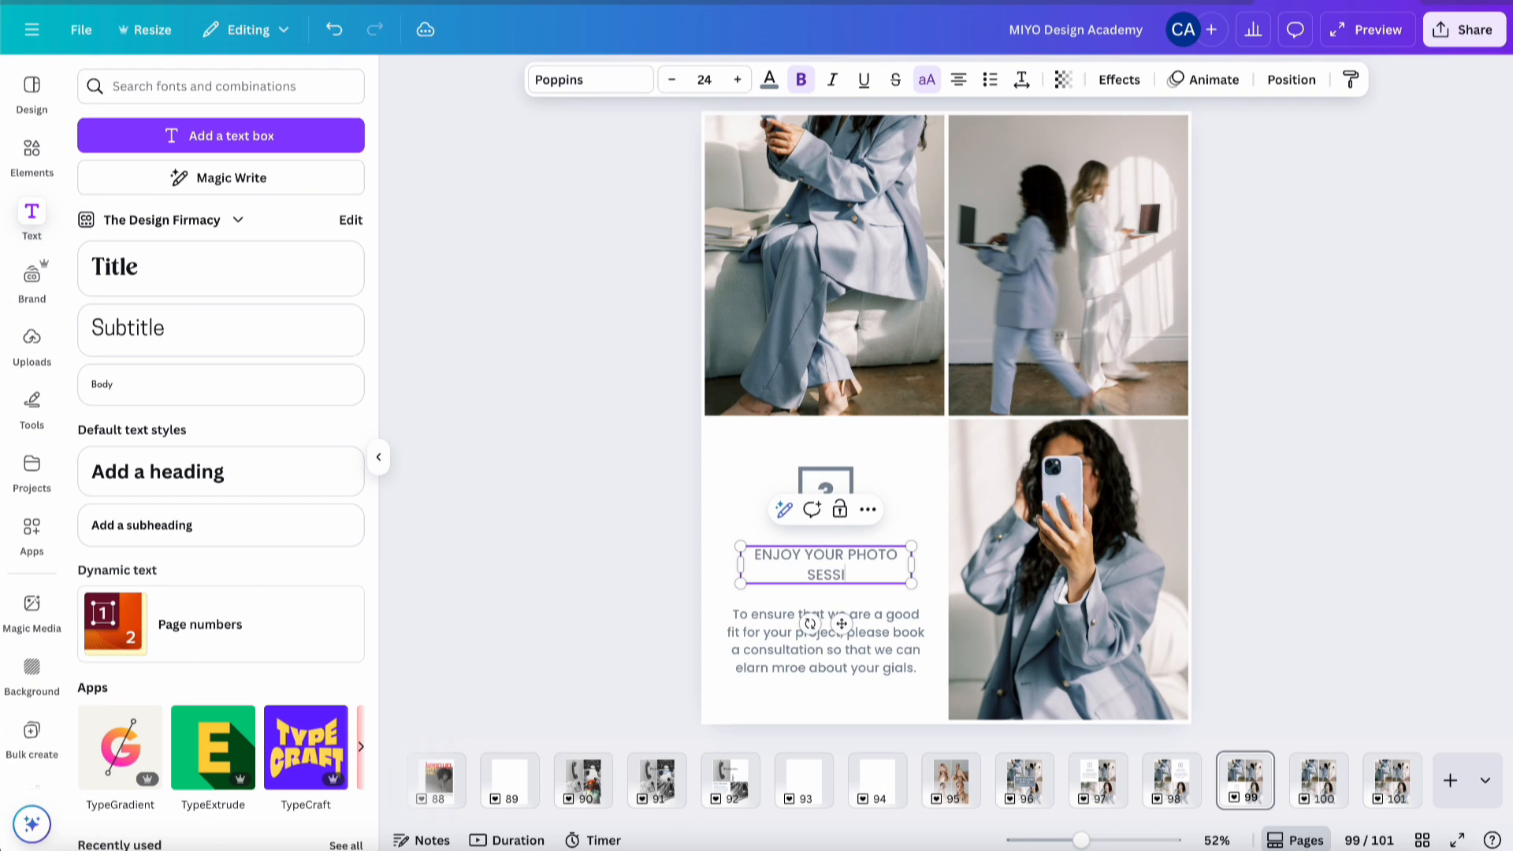
pyautogui.write('ON')
pyautogui.click(850, 551)
# - Replace the paragraph on page 99 with "Please arrive at your location at least 30 minutes beforehand to test lighting. Enjoy yourself as we do the work."
pyautogui.click(871, 660)
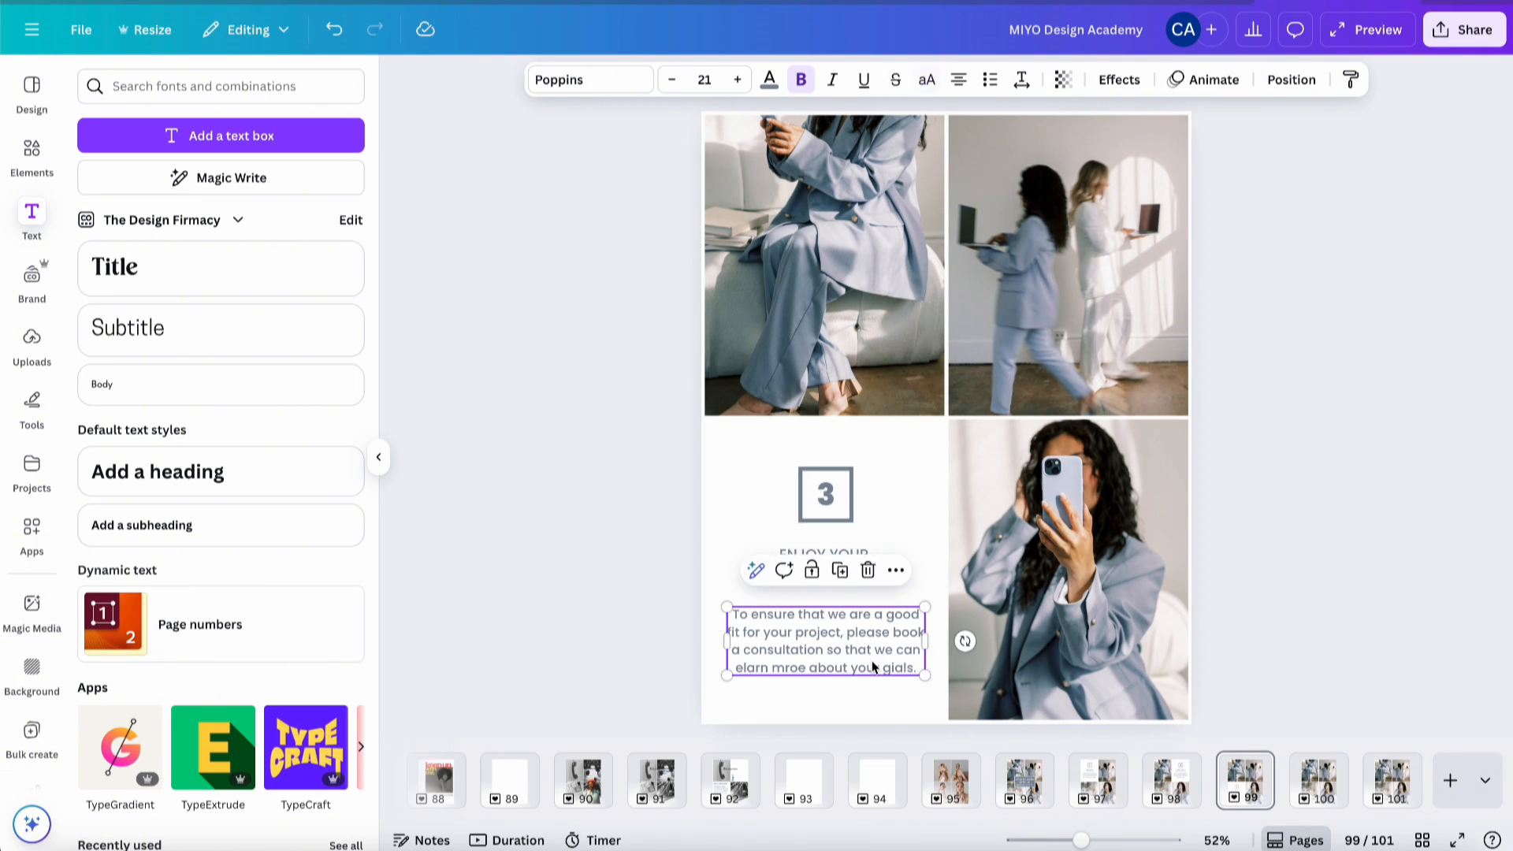
pyautogui.click(872, 660)
pyautogui.write('Please')
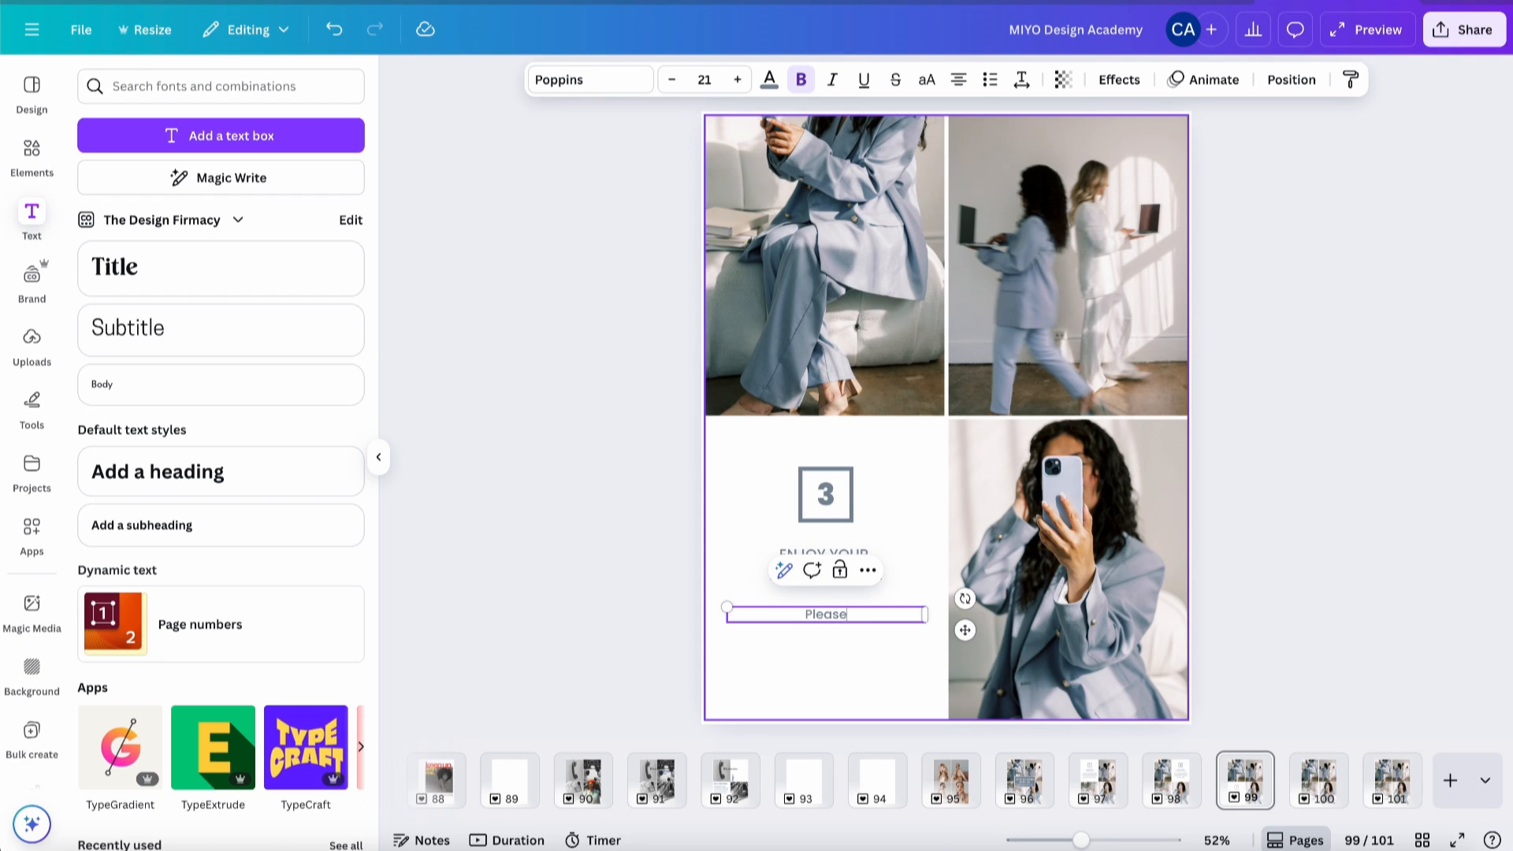
pyautogui.write(' arrive at your location')
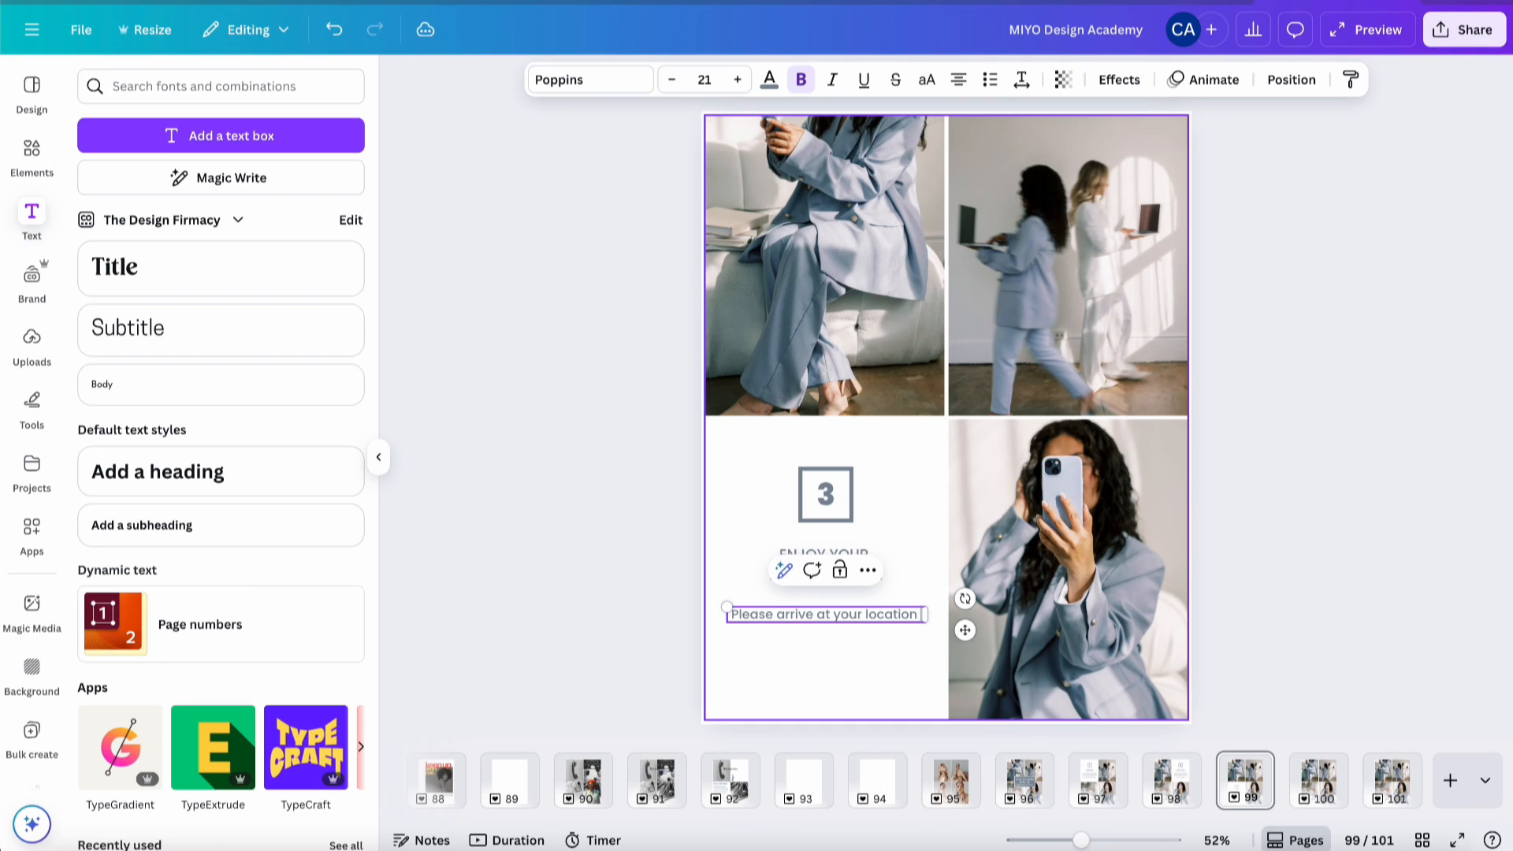
pyautogui.write(' at least ')
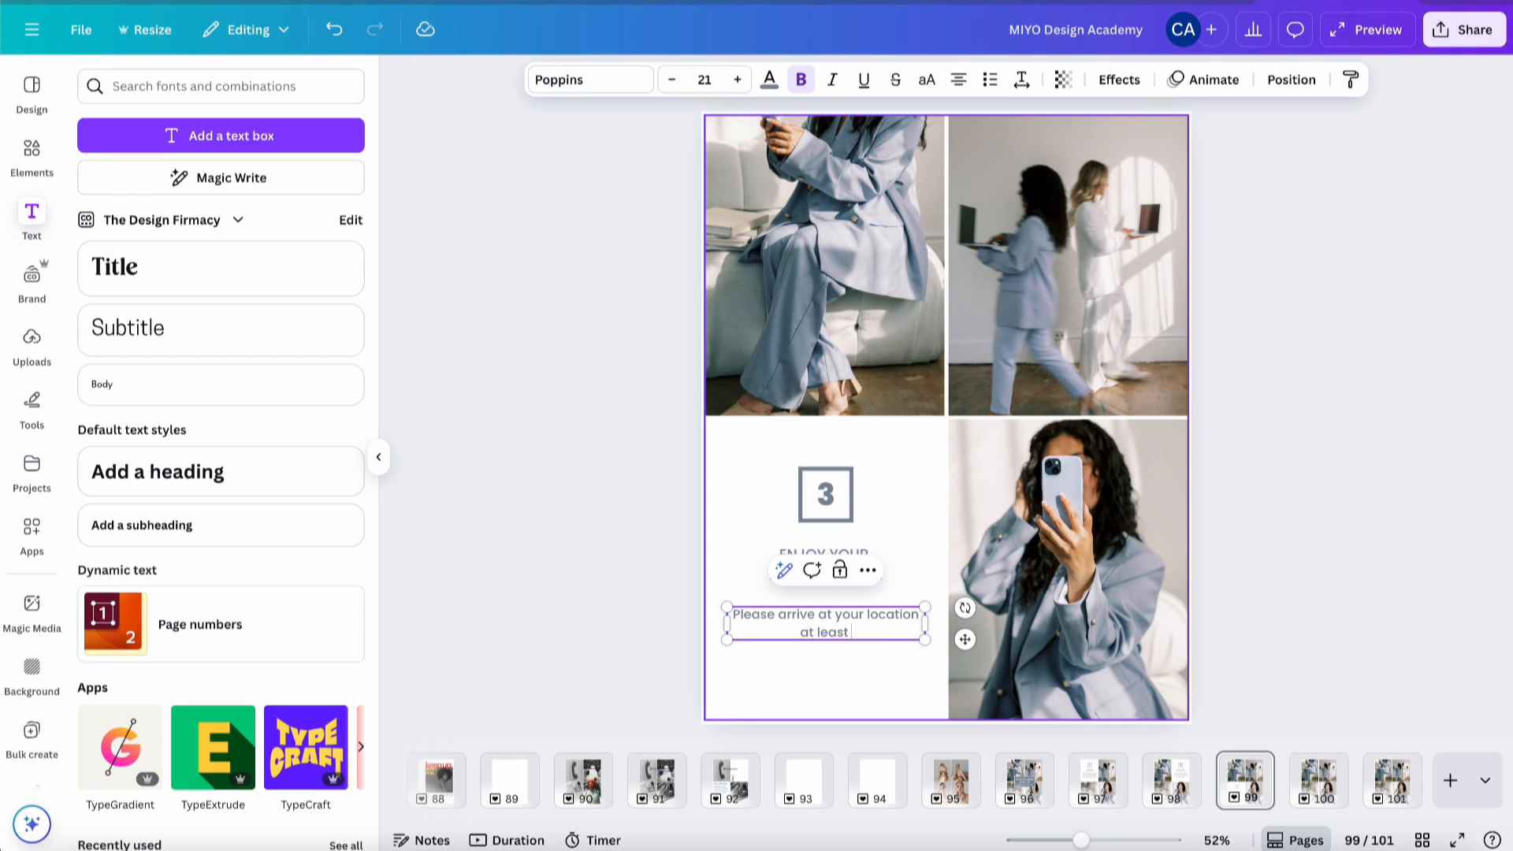
pyautogui.write('30 minutes beforeh')
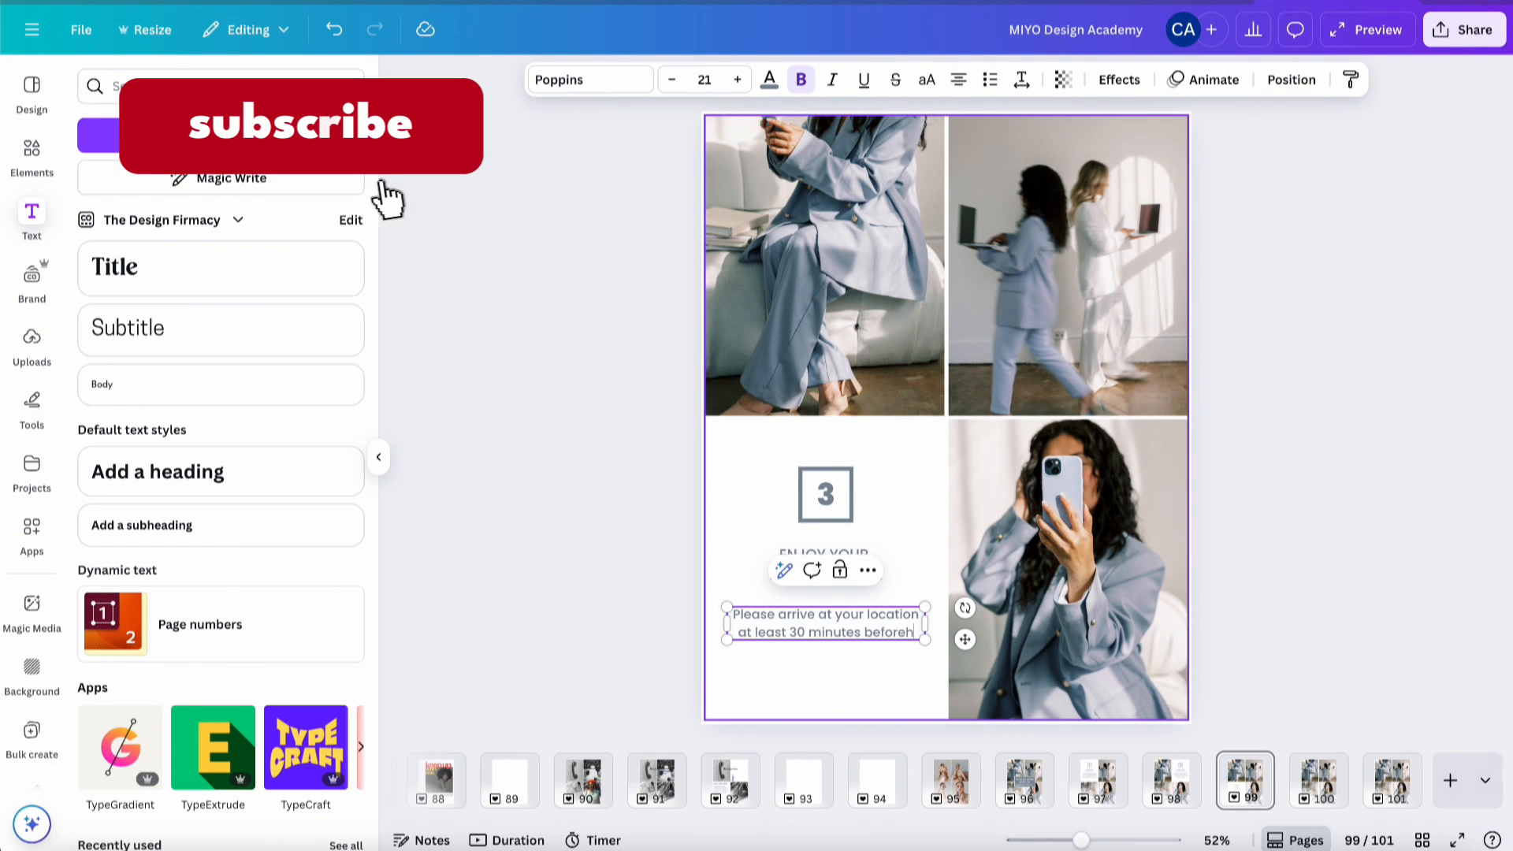
pyautogui.write('and to test ligh')
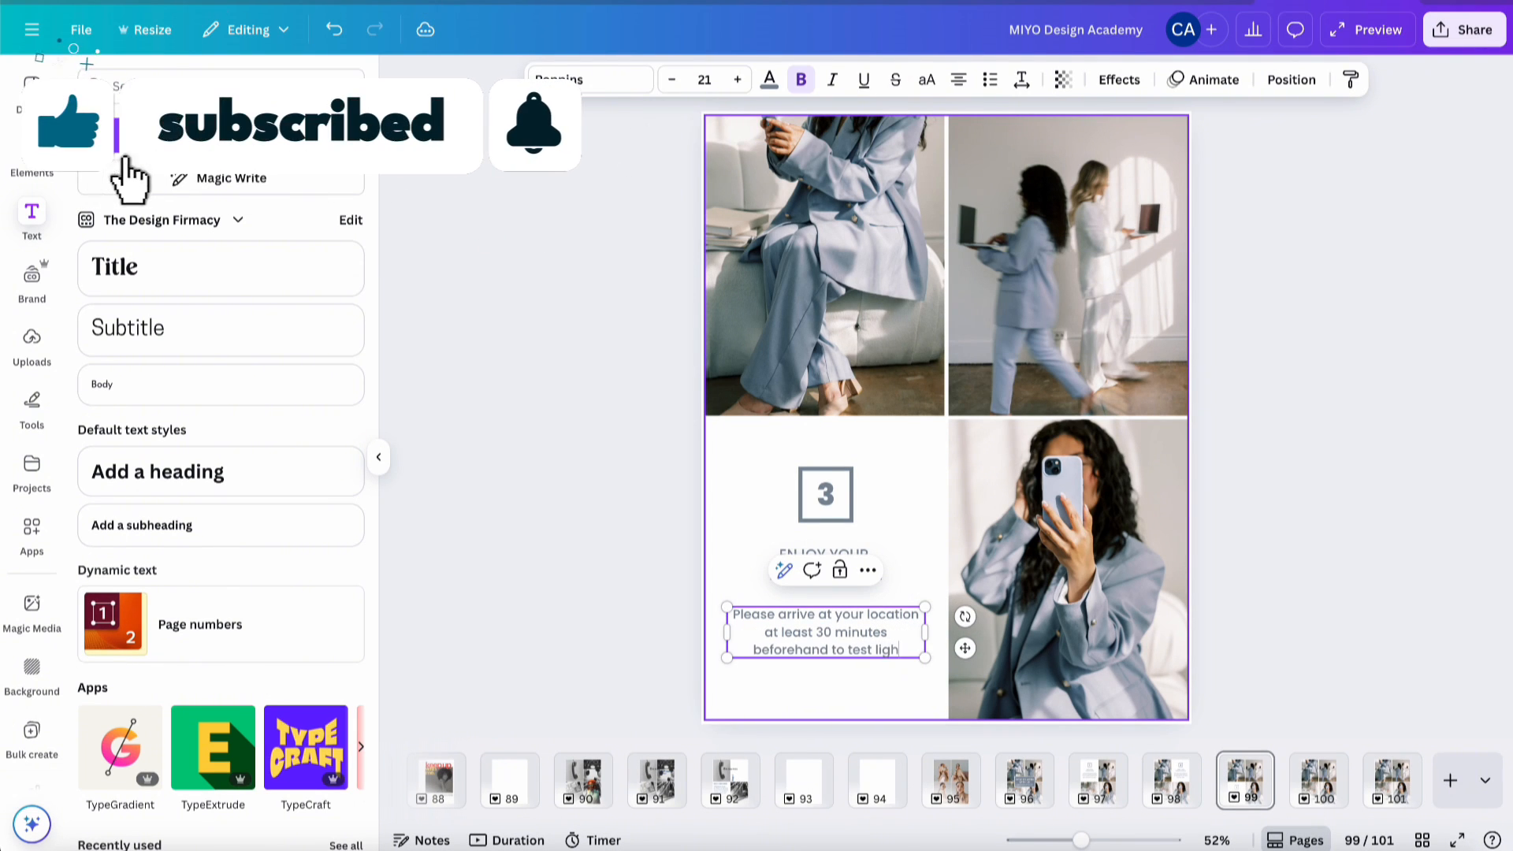
pyautogui.write('ting')
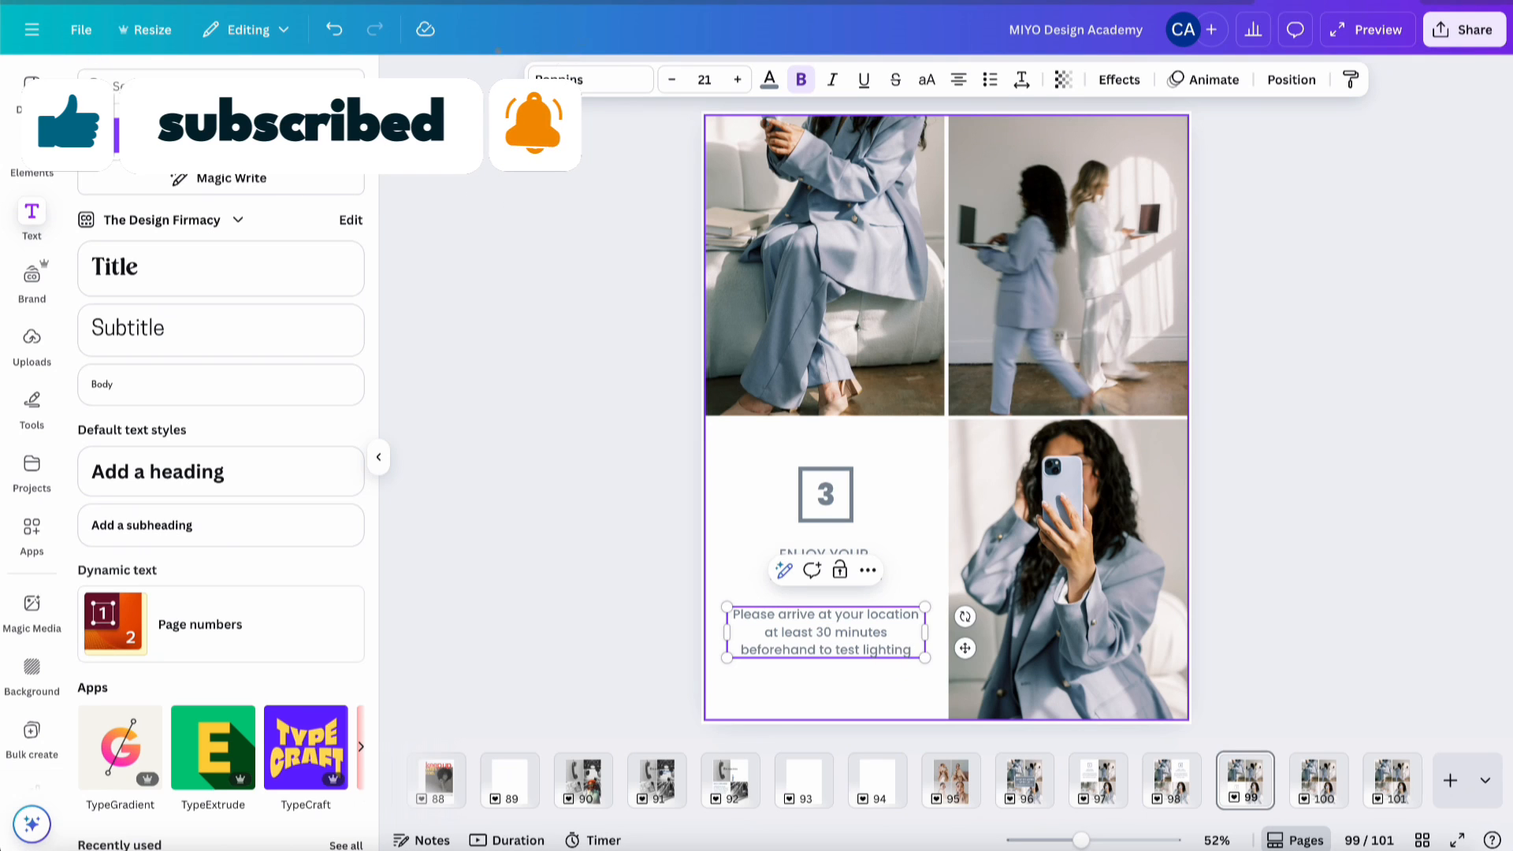
pyautogui.write('. En')
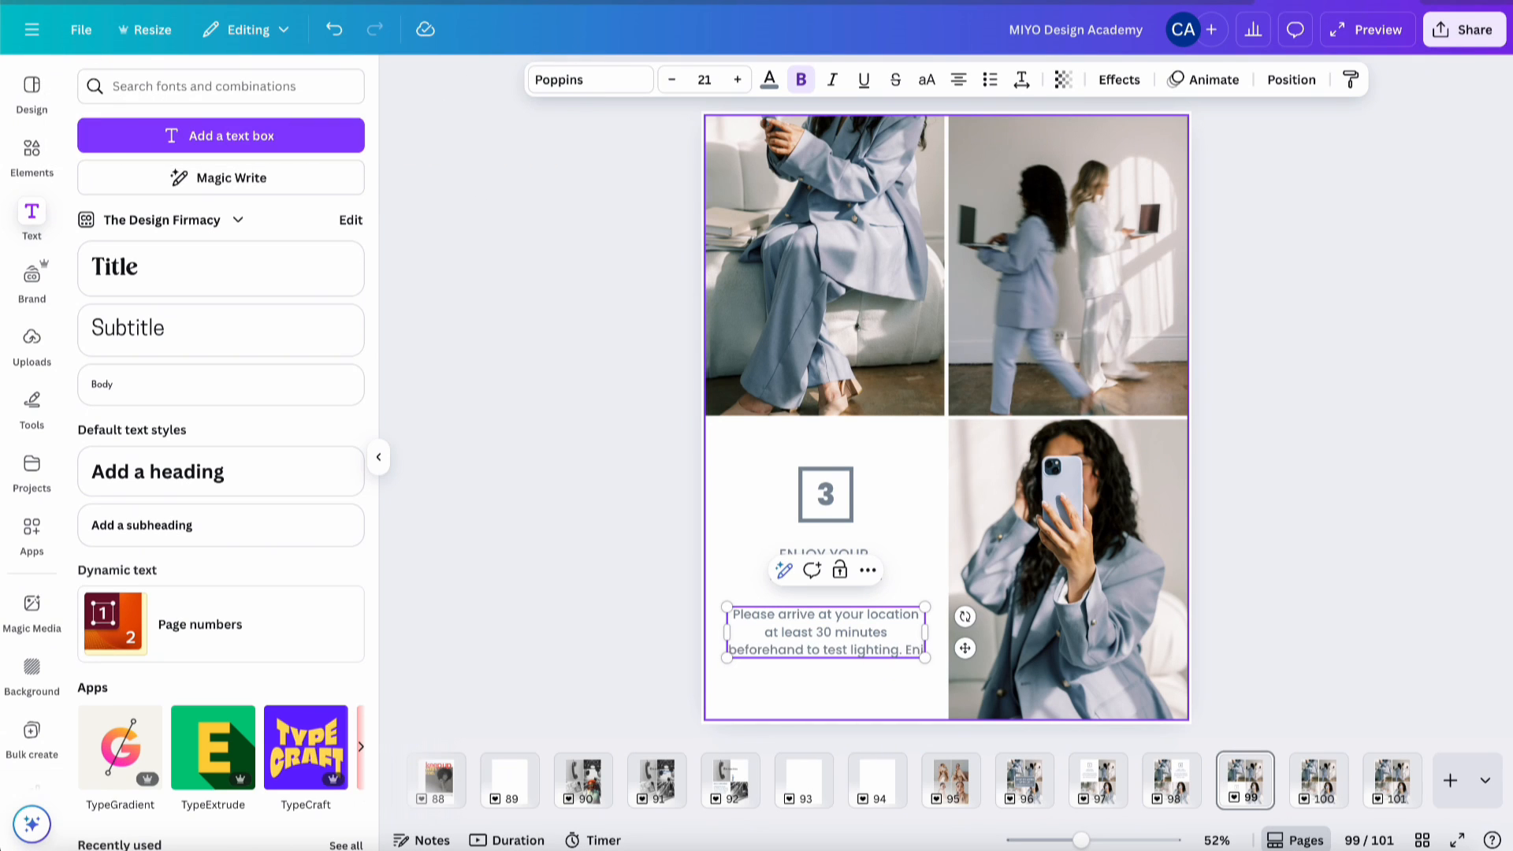
pyautogui.write('joy yourself')
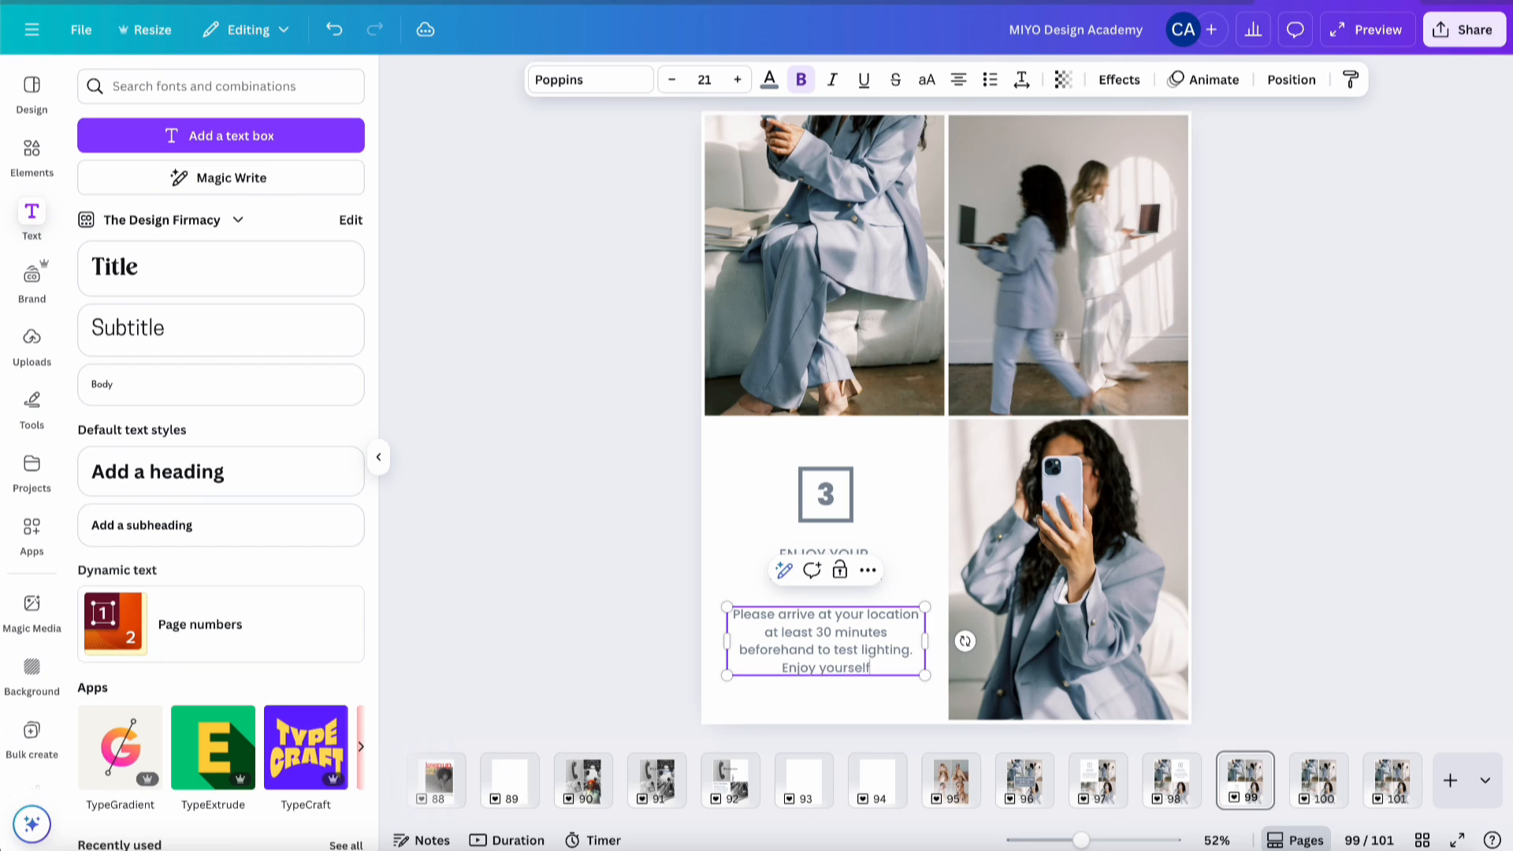
pyautogui.write(' as we do th')
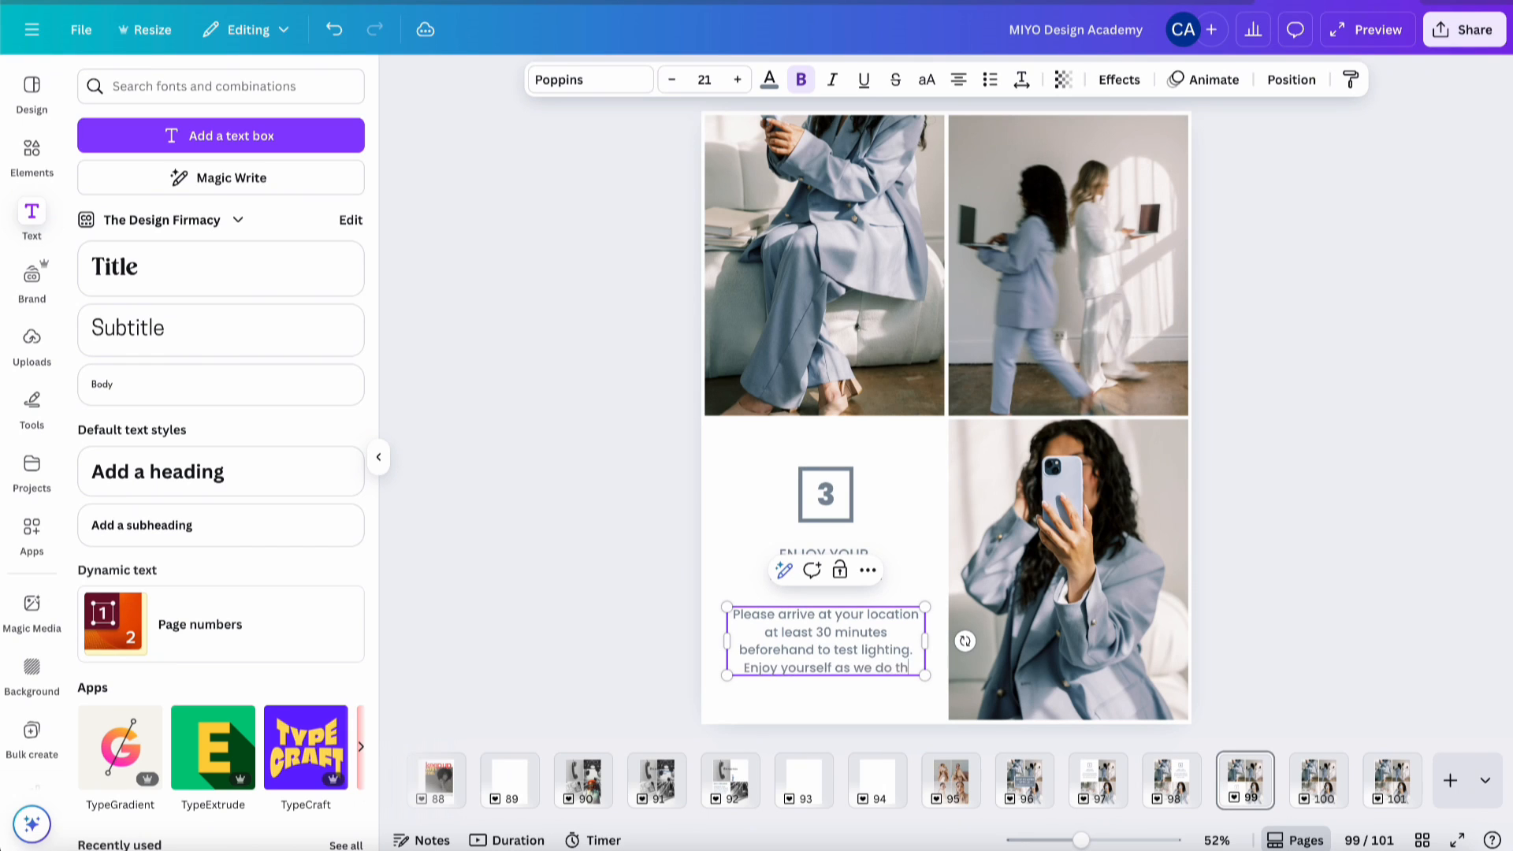
pyautogui.write('e work.')
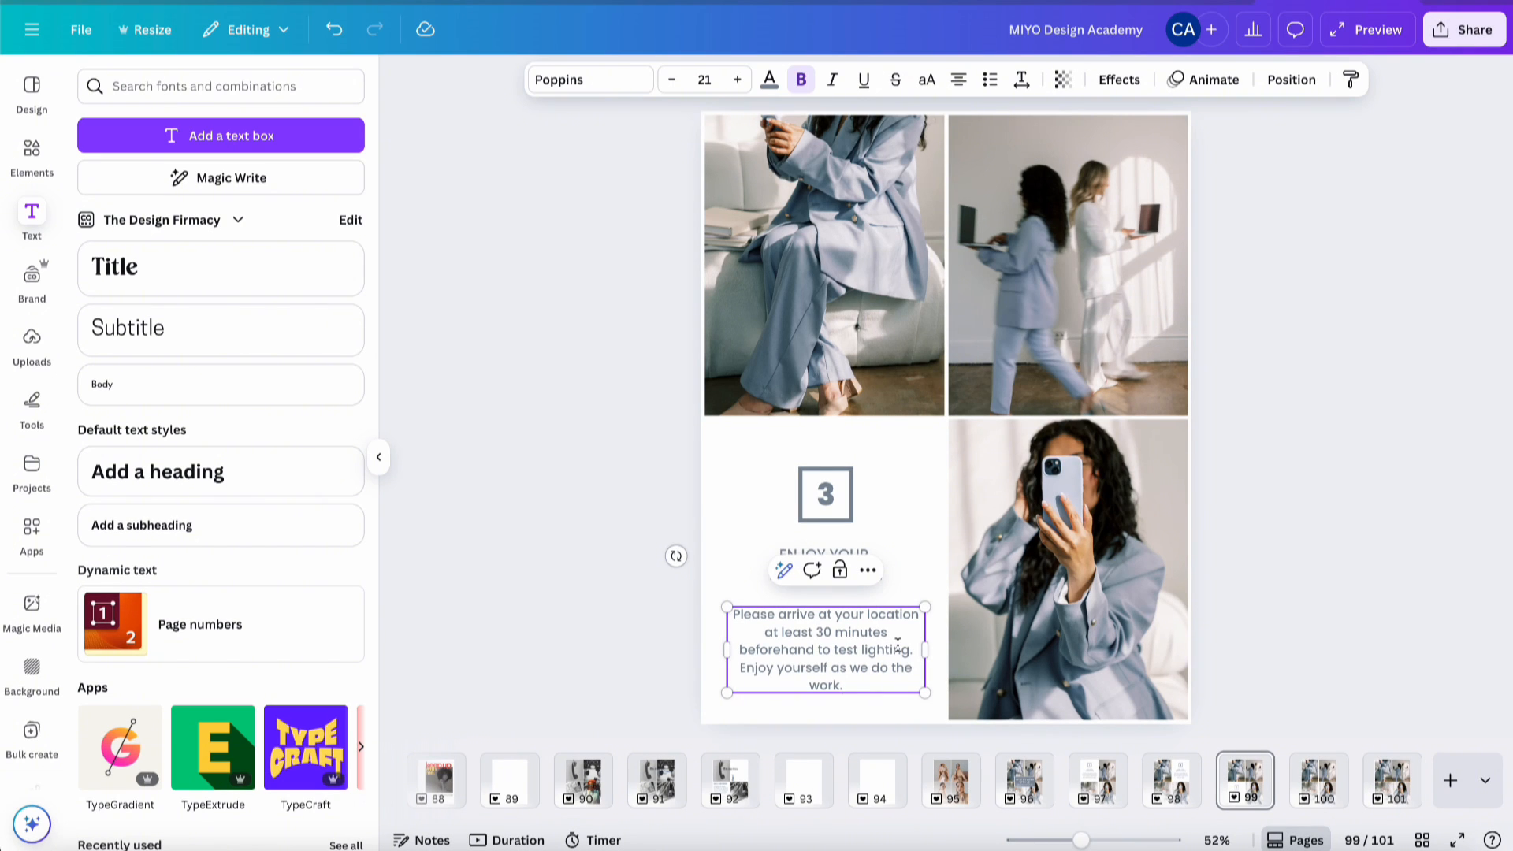
# - Remove the word "yourself" from the last sentence of the paragraph on page 99
pyautogui.doubleClick(804, 672)
pyautogui.press('BackSpace')
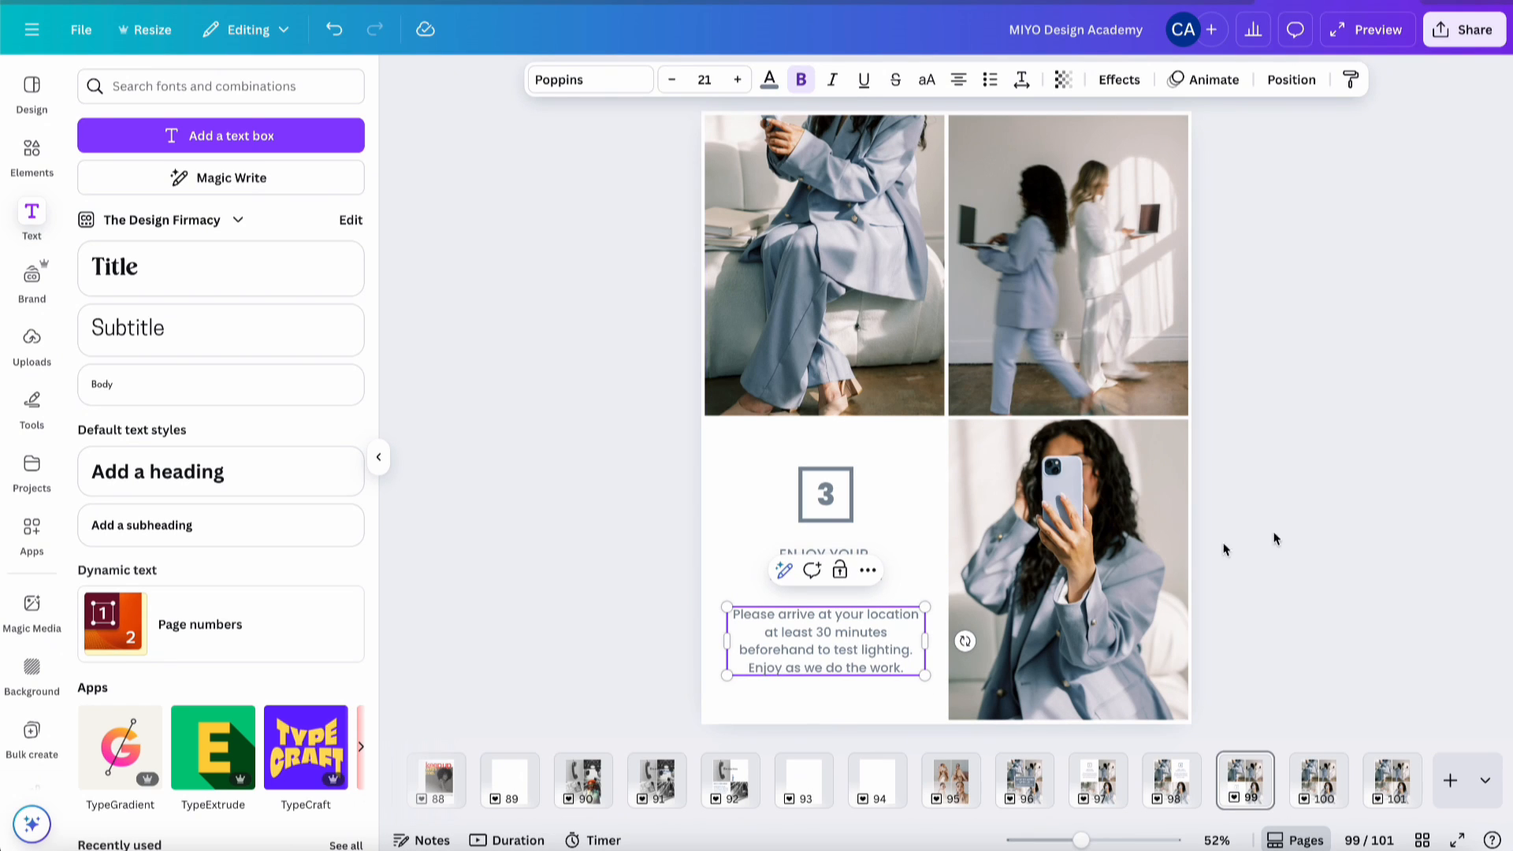
pyautogui.click(1311, 473)
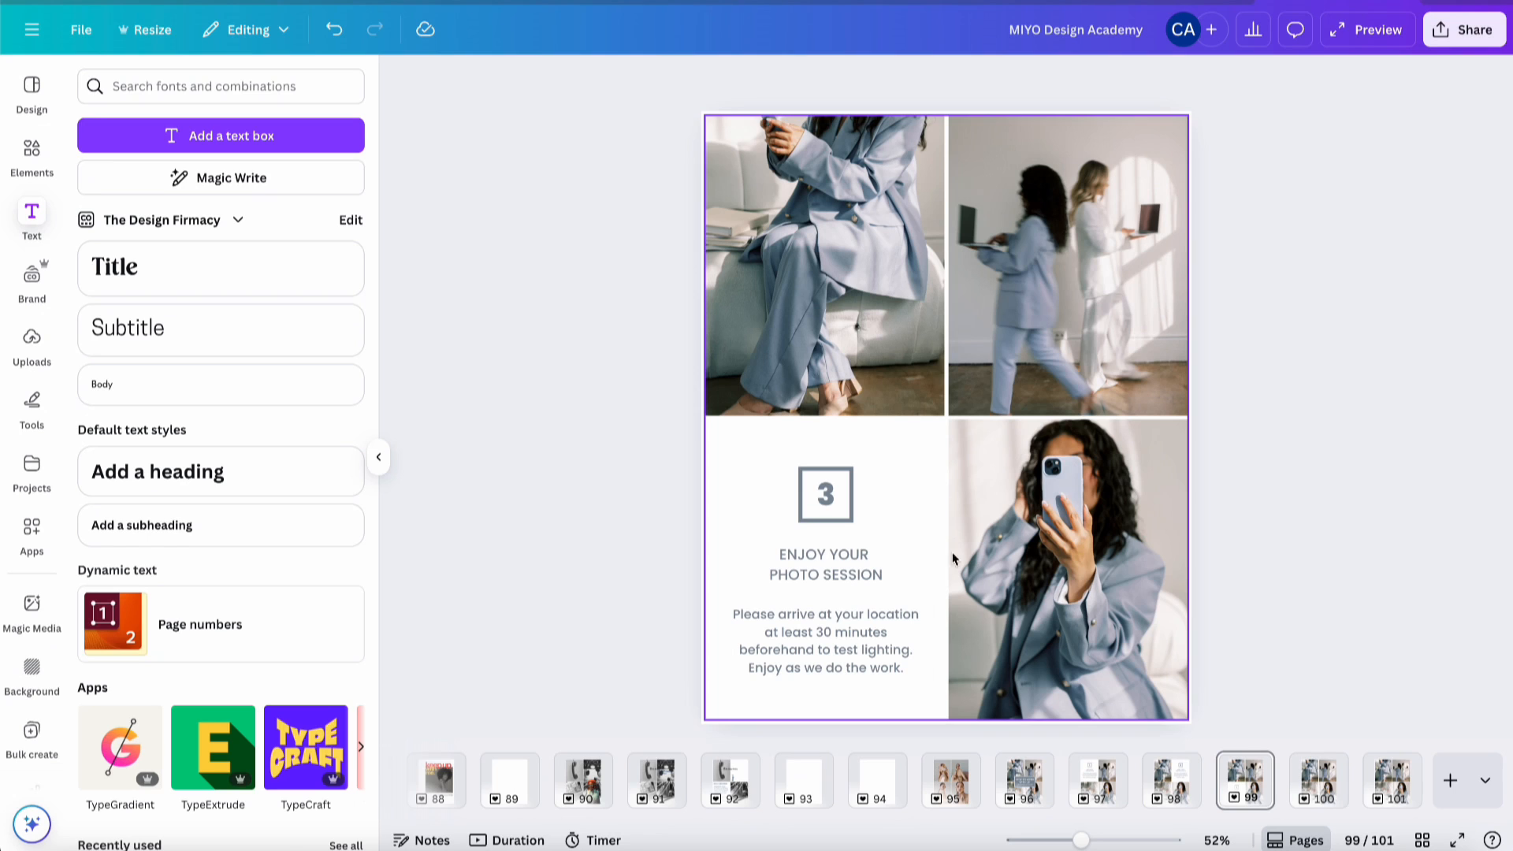
# - Copy the badge, heading and paragraph from page 99, and replace the lower-right photo on page 100 with a white fill
pyautogui.moveTo(662, 467); pyautogui.dragTo(862, 694)
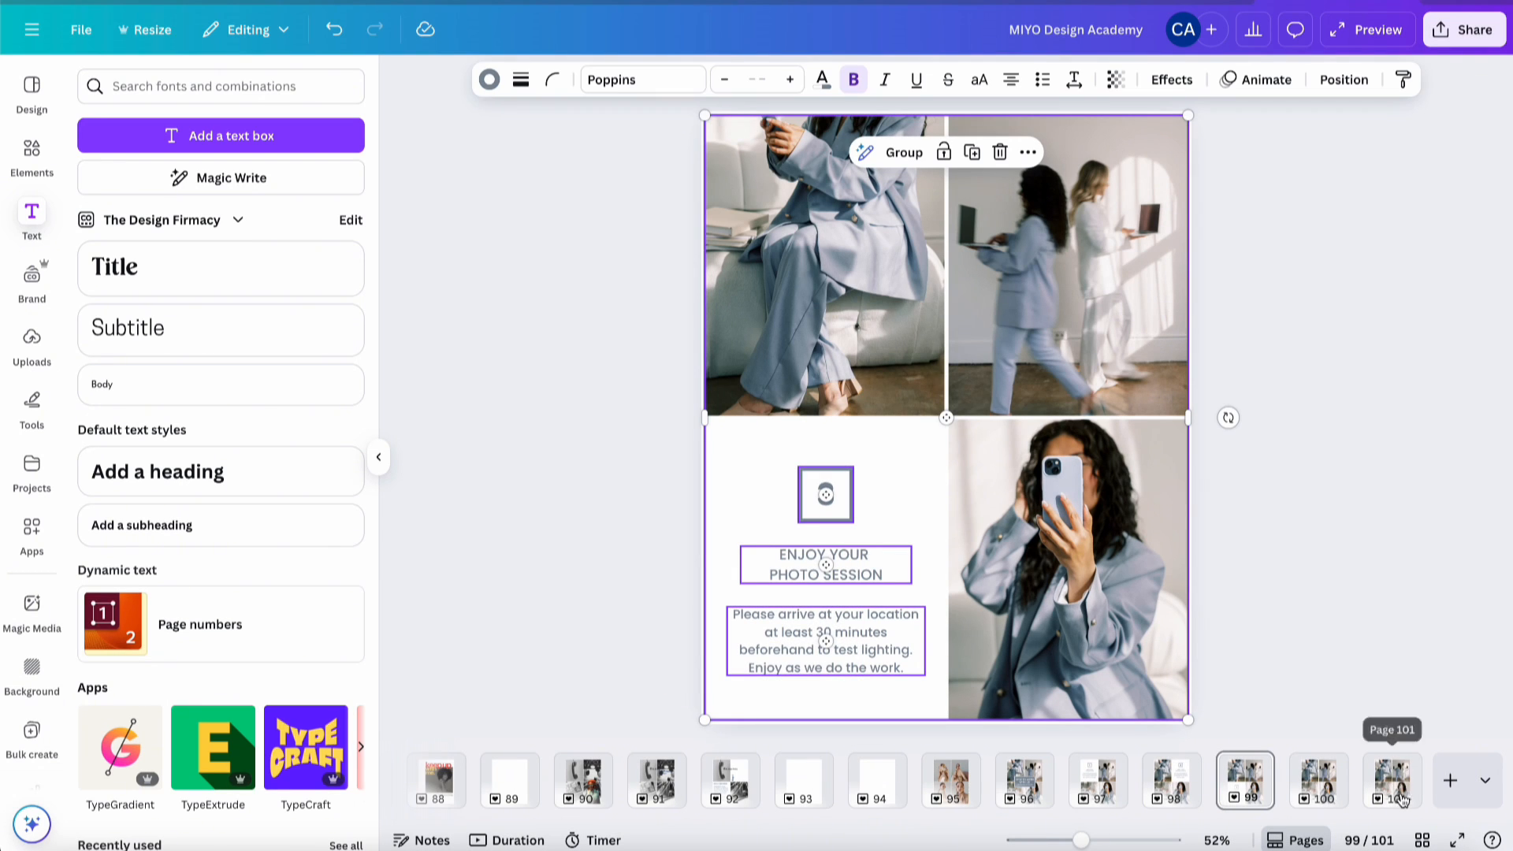
pyautogui.click(1318, 784)
pyautogui.click(1064, 613)
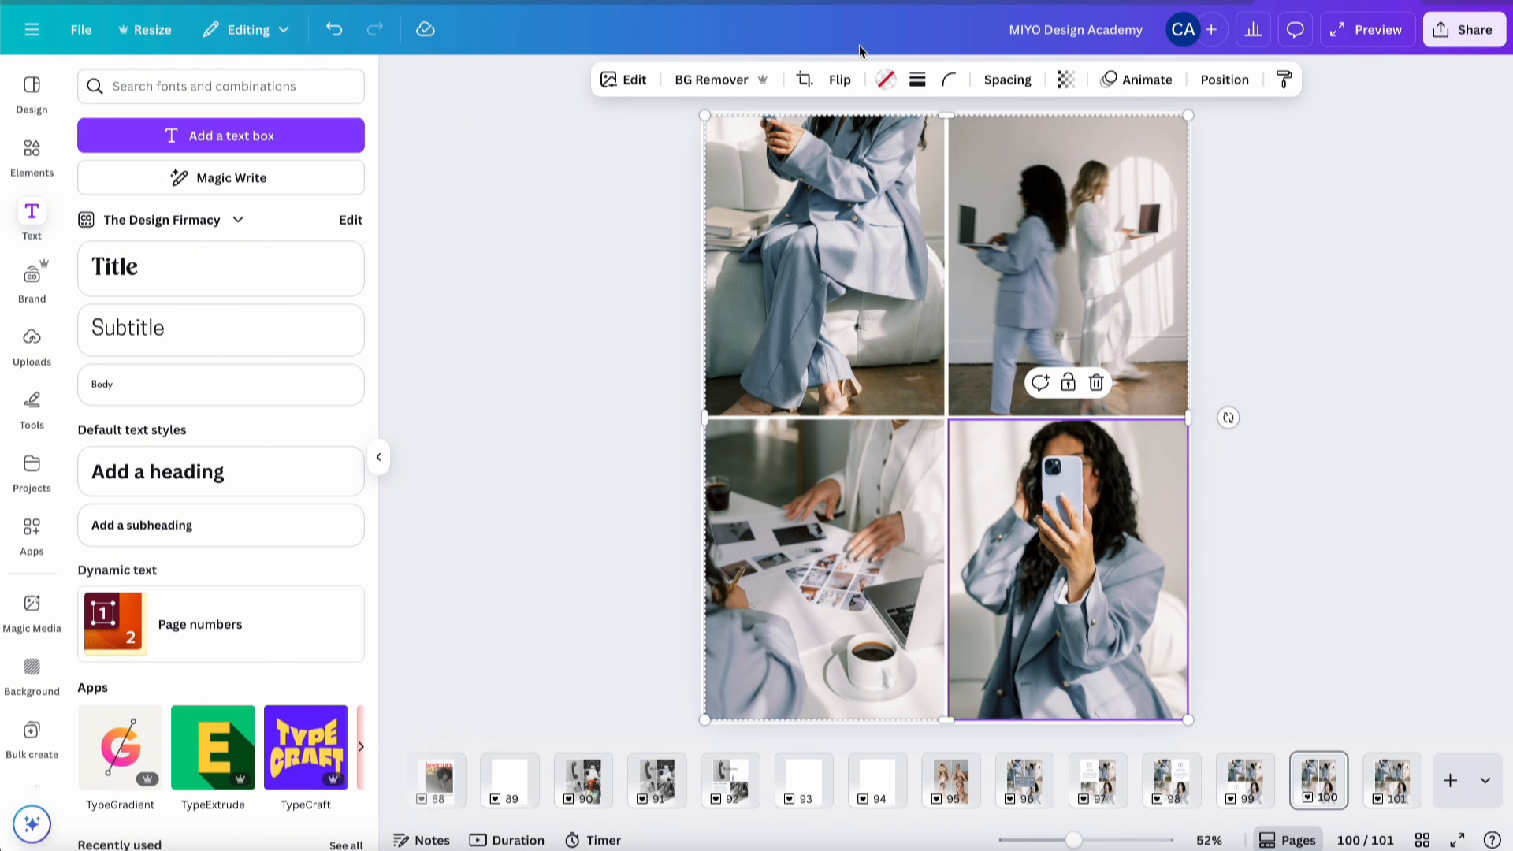
pyautogui.click(885, 80)
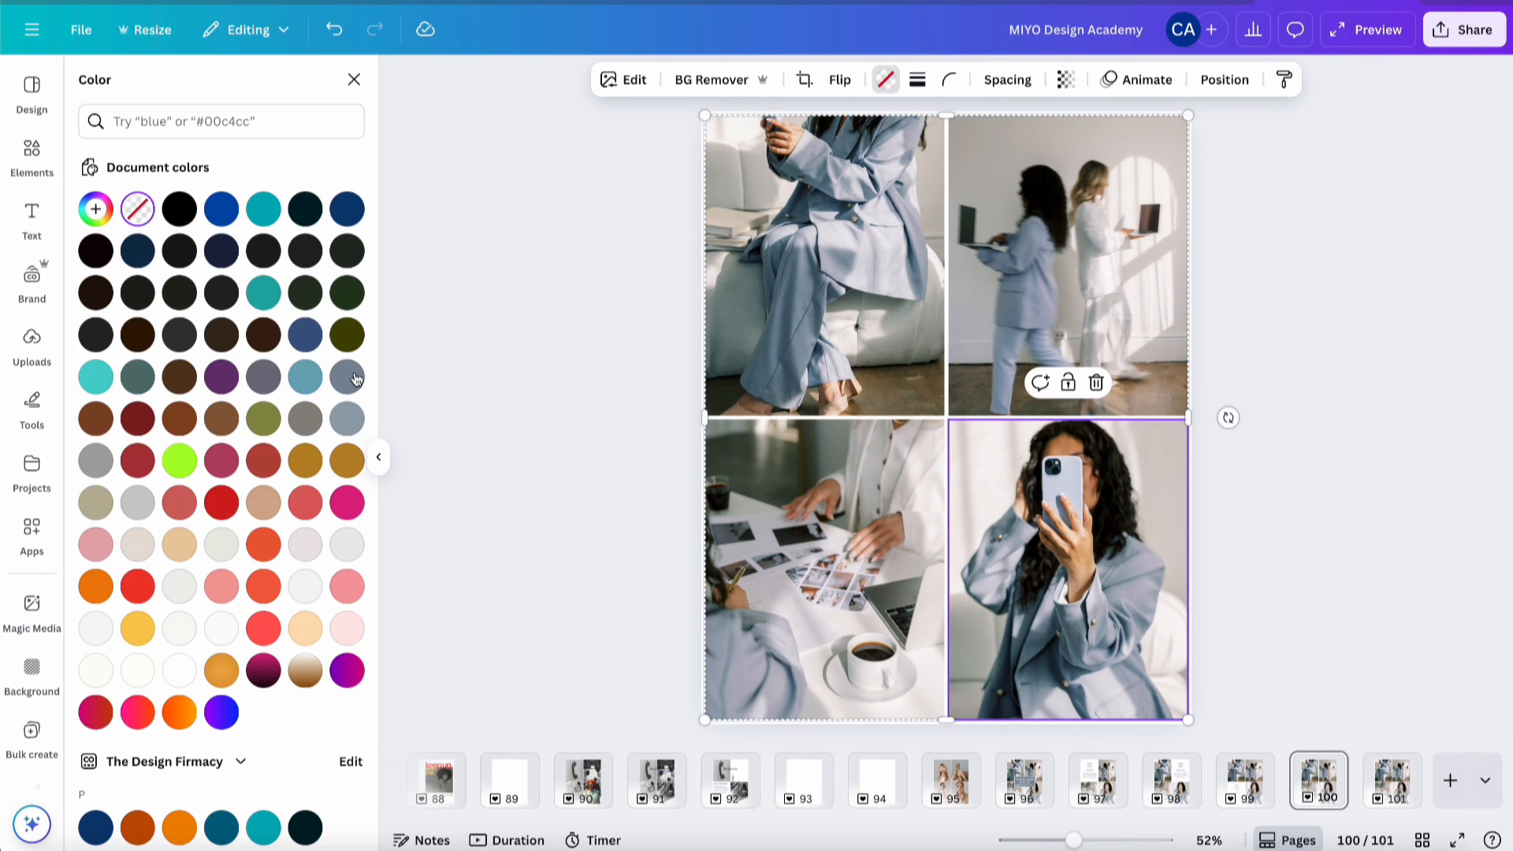
pyautogui.click(186, 675)
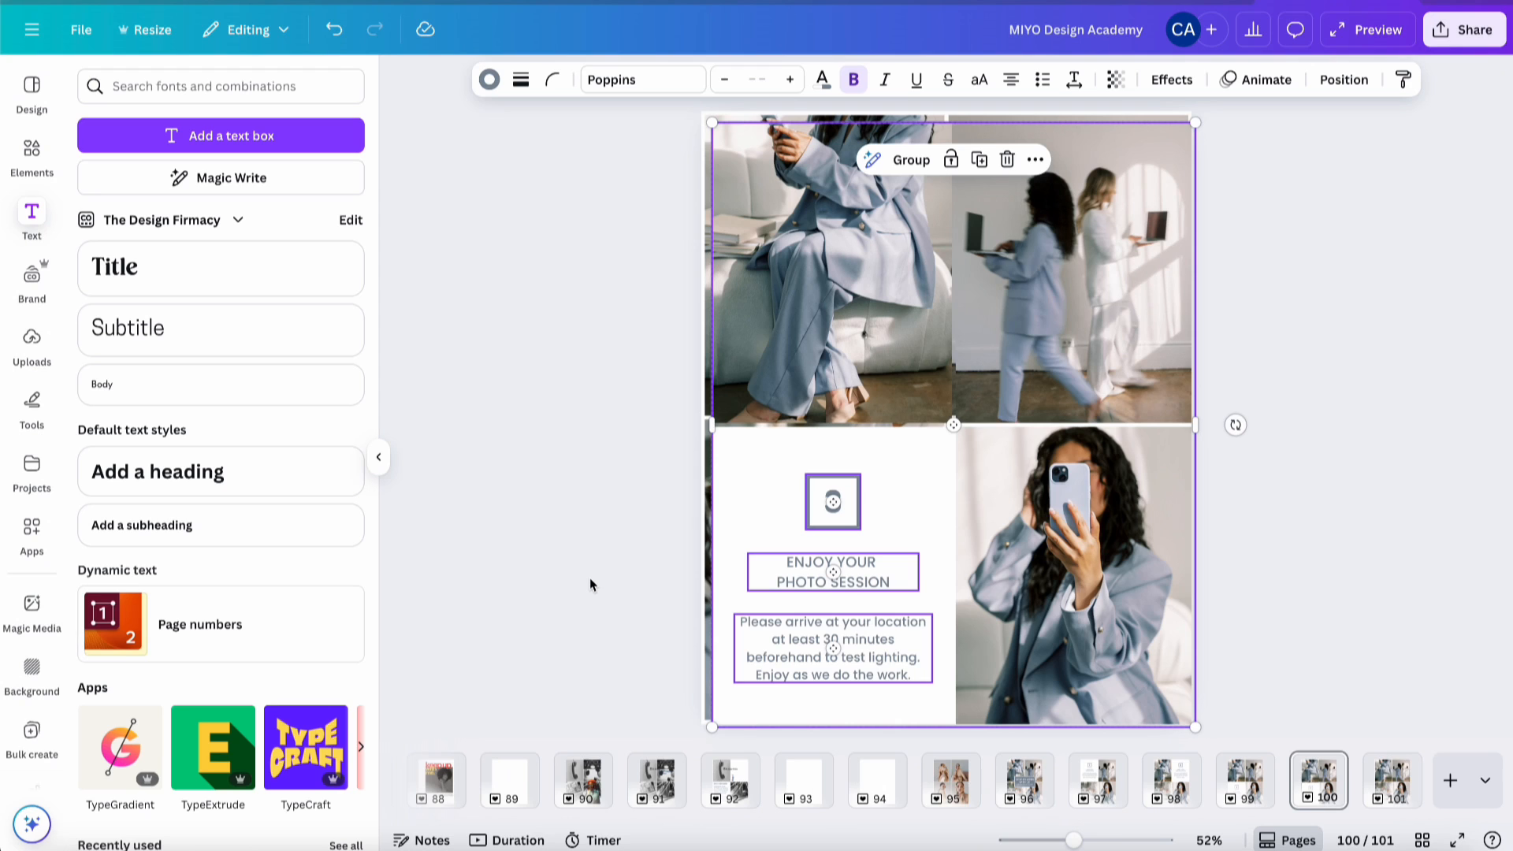
# - Delete the extra photo grid pasted on page 100 and move the pasted badge, heading and paragraph into the white lower-right cell
pyautogui.click(1274, 342)
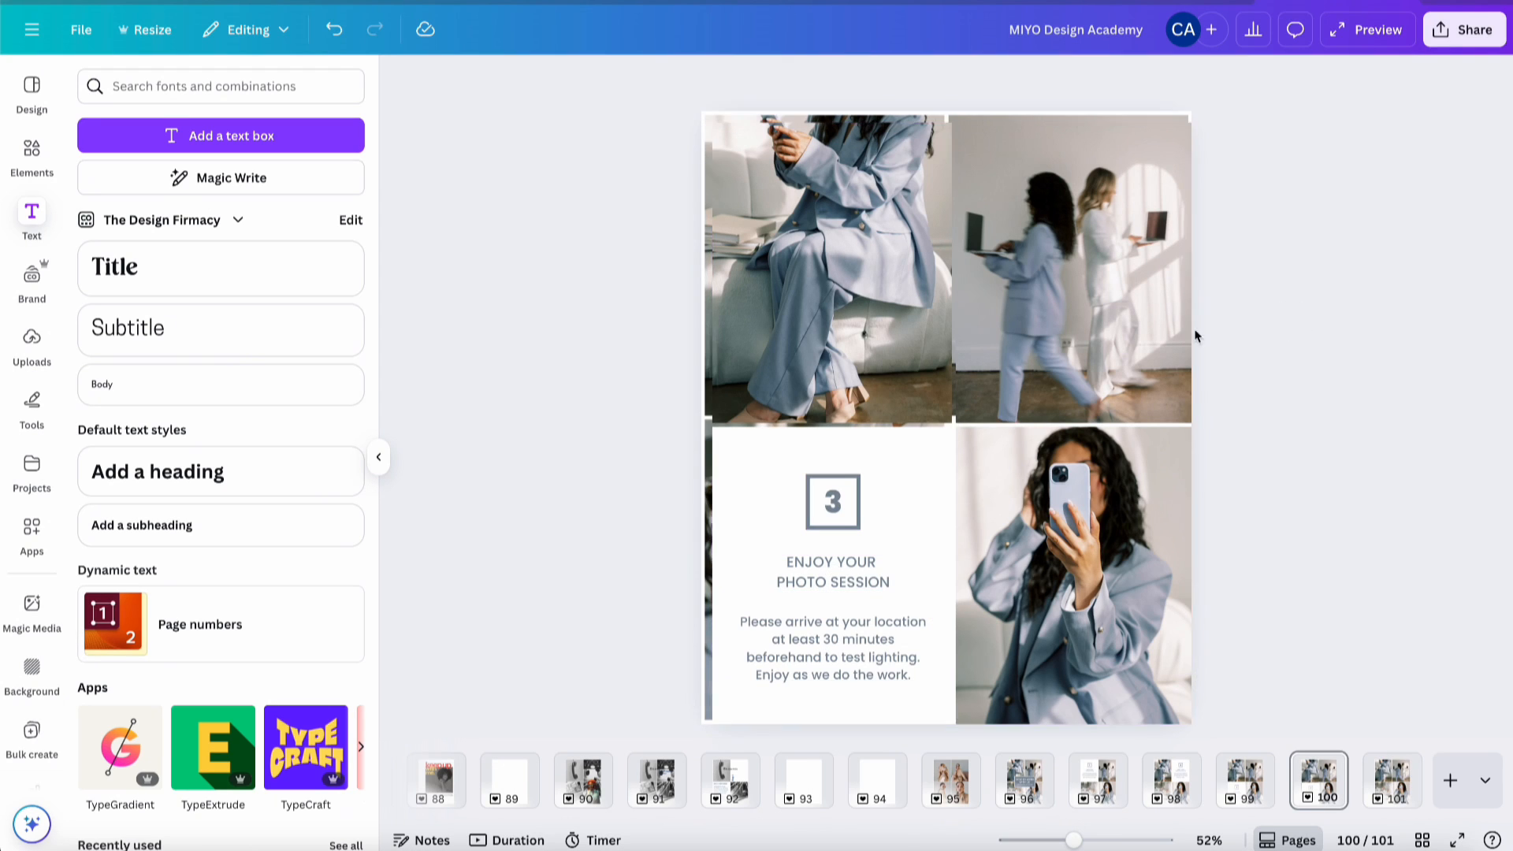
pyautogui.click(1114, 349)
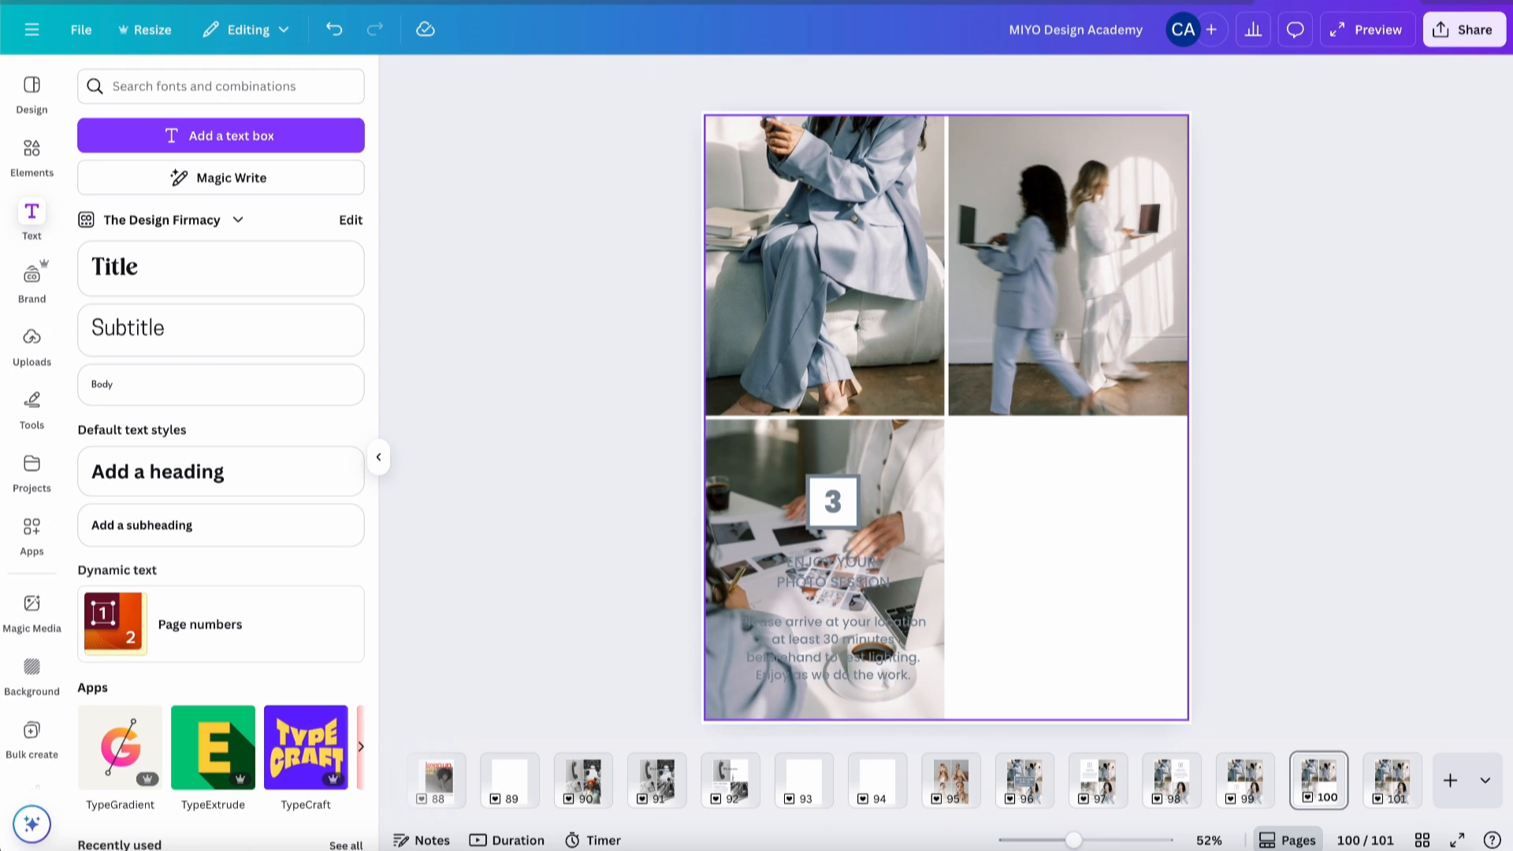
pyautogui.click(841, 501)
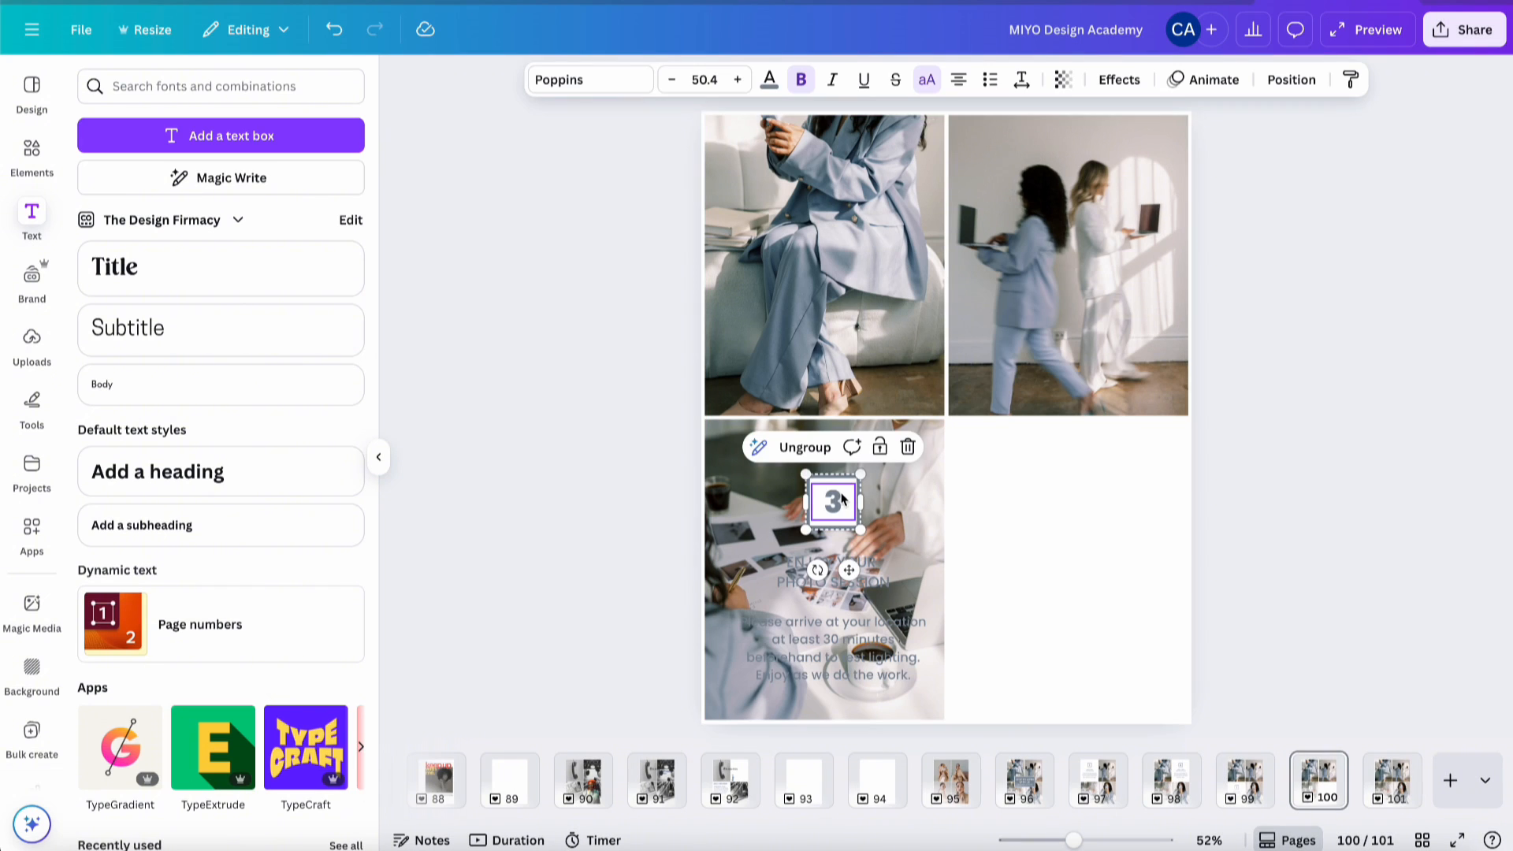
pyautogui.keyDown('shift'); pyautogui.click(831, 587); pyautogui.keyUp('shift')
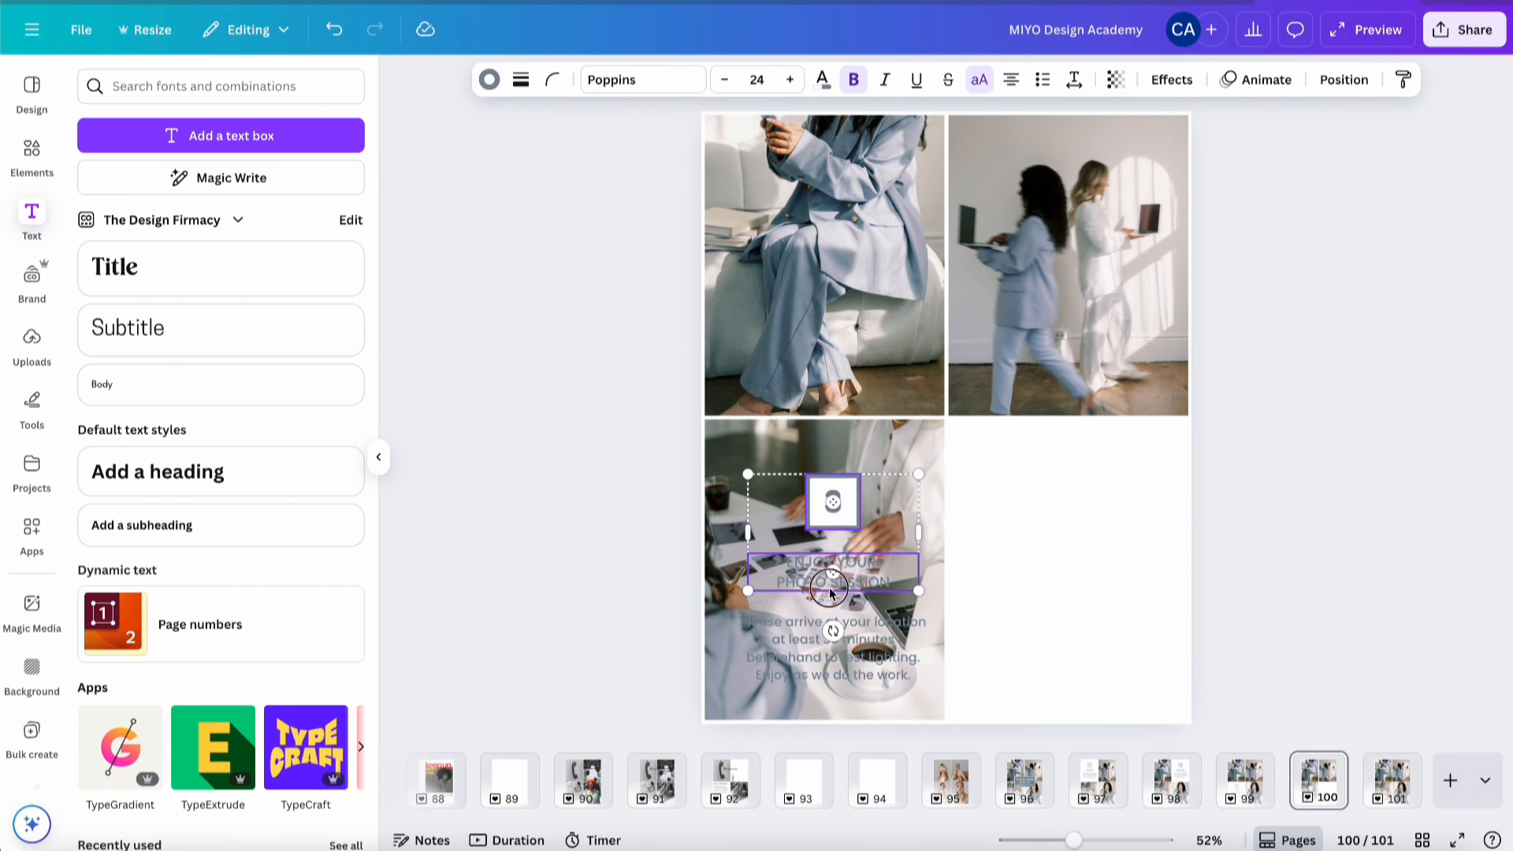
pyautogui.keyDown('shift'); pyautogui.click(794, 657); pyautogui.keyUp('shift')
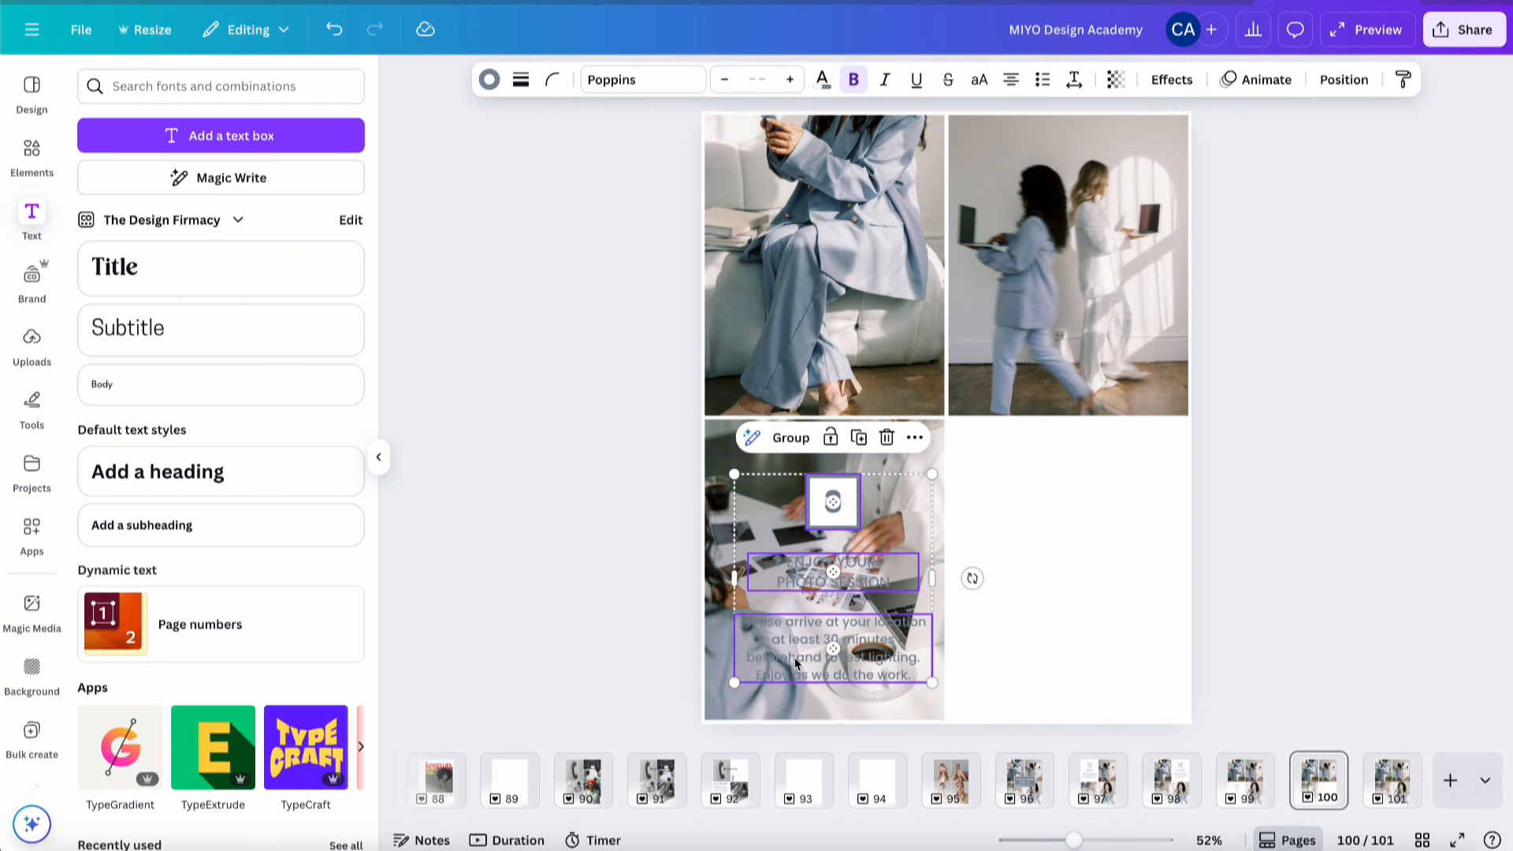
pyautogui.moveTo(794, 658); pyautogui.dragTo(1030, 662)
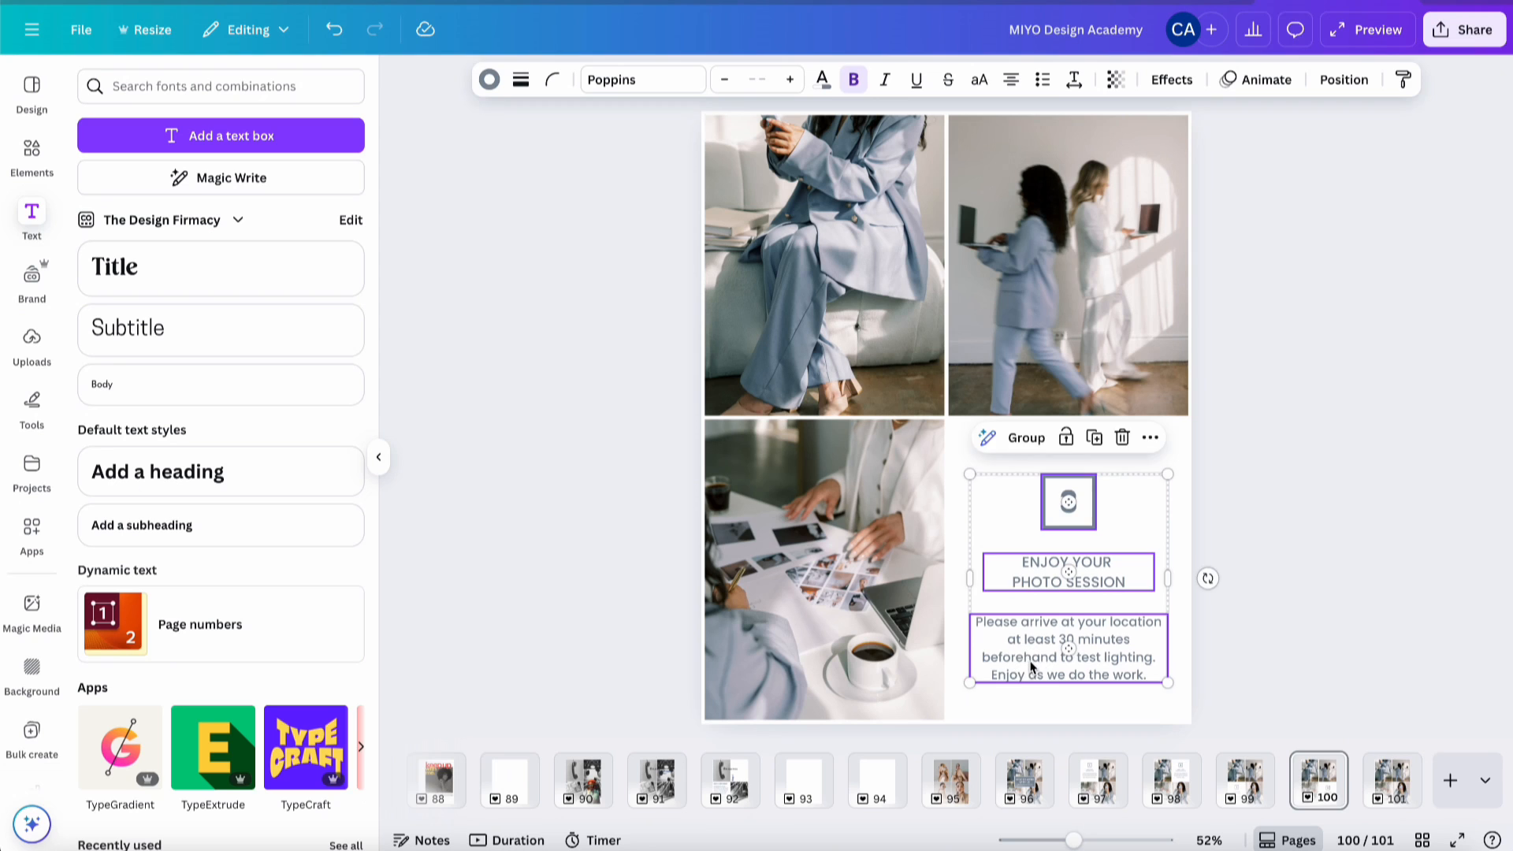
pyautogui.click(1345, 504)
# - Change the number inside the square badge on page 100 to 4
pyautogui.click(1073, 499)
pyautogui.doubleClick(1073, 500)
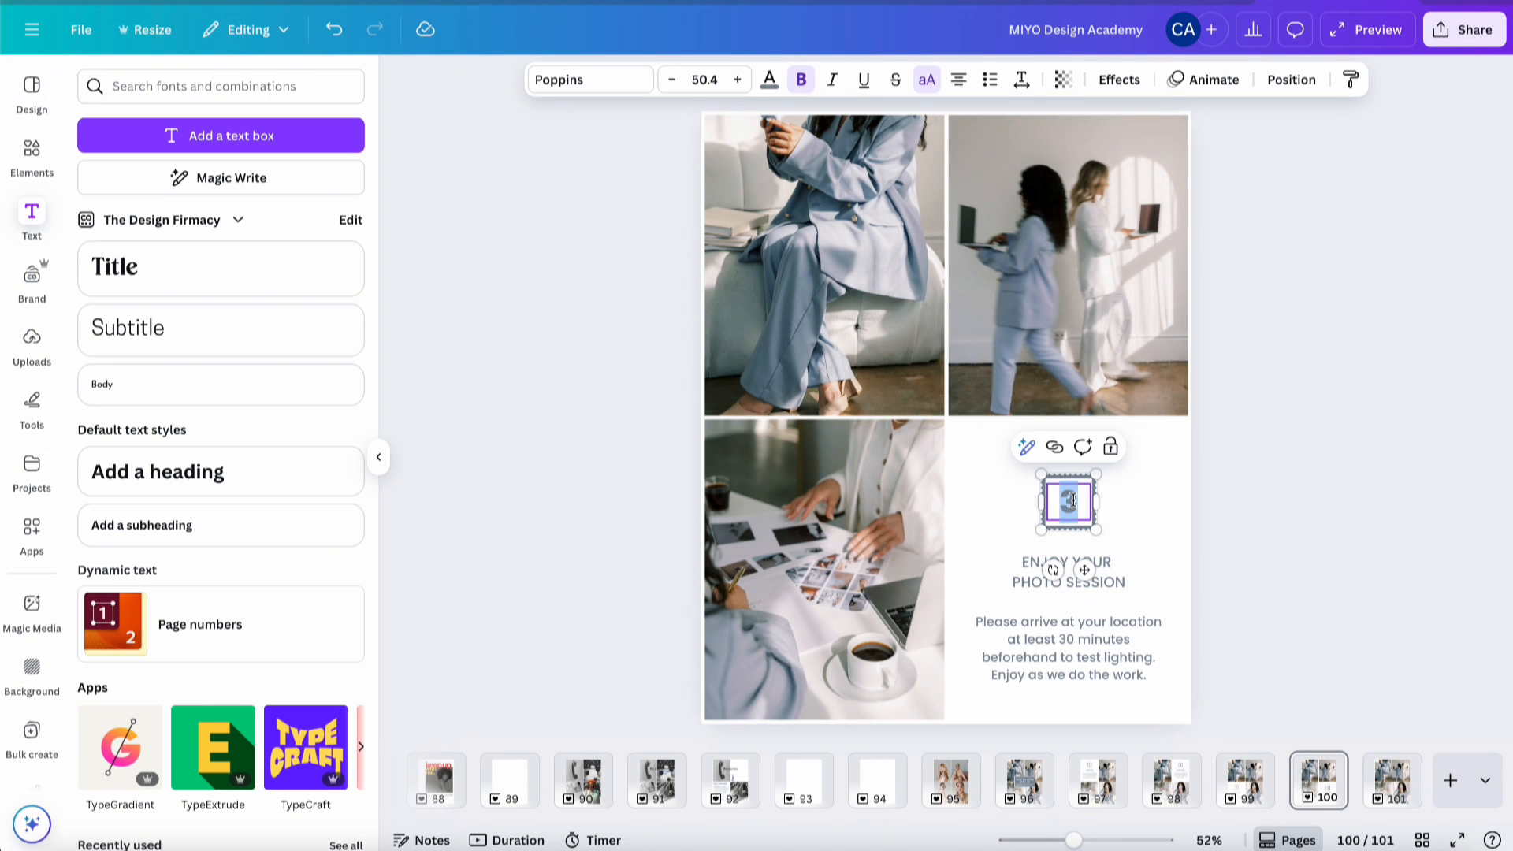
pyautogui.write('4')
# - Replace the heading on page 100 with "RECEIVE YOUR EDITED PHOTOS & POST"
pyautogui.click(1101, 566)
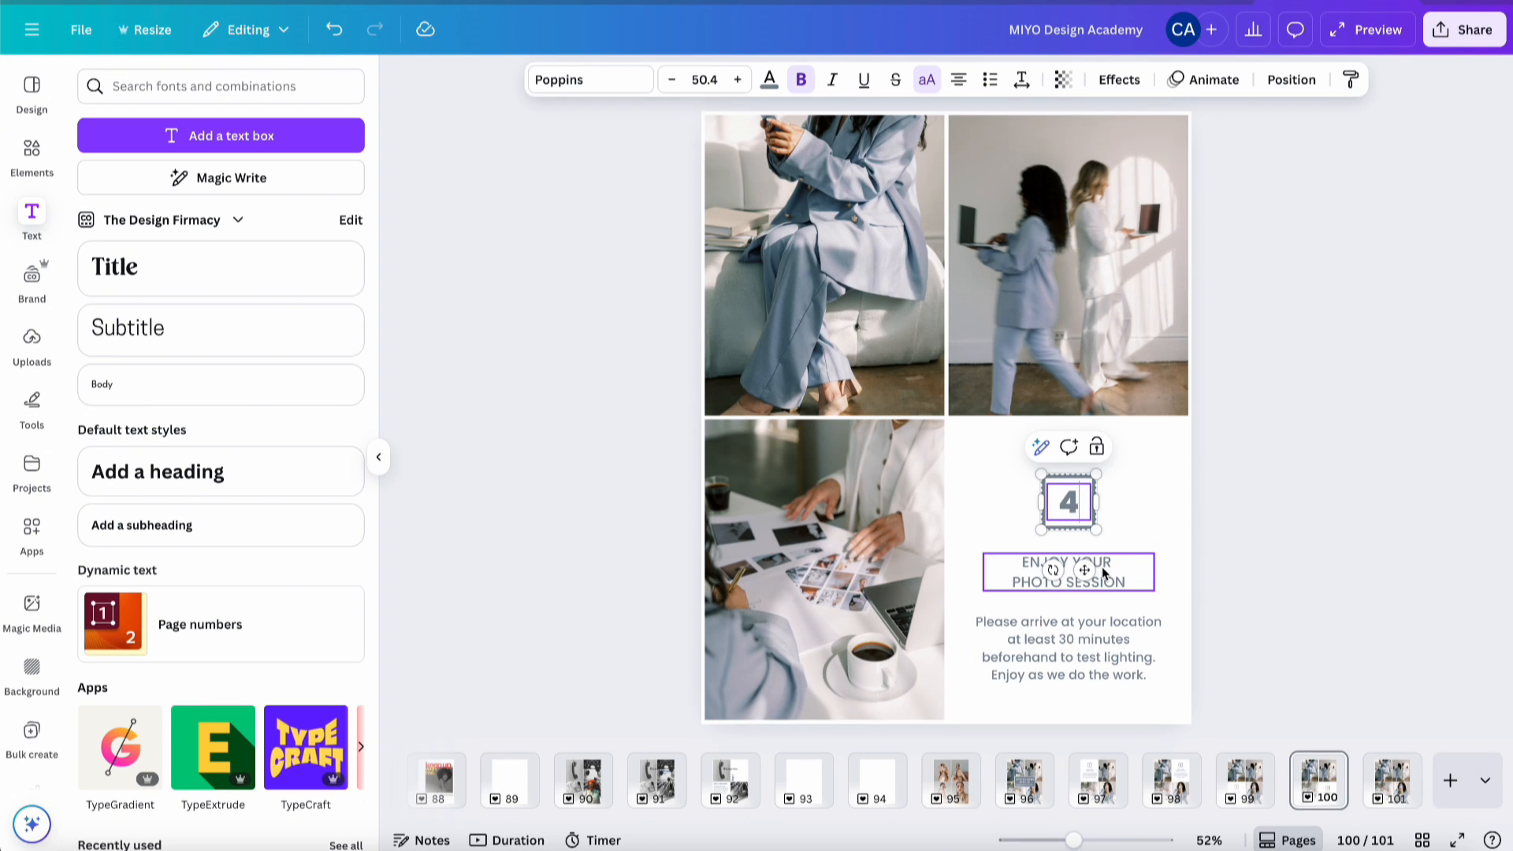
pyautogui.click(1102, 566)
pyautogui.write('RECEIV')
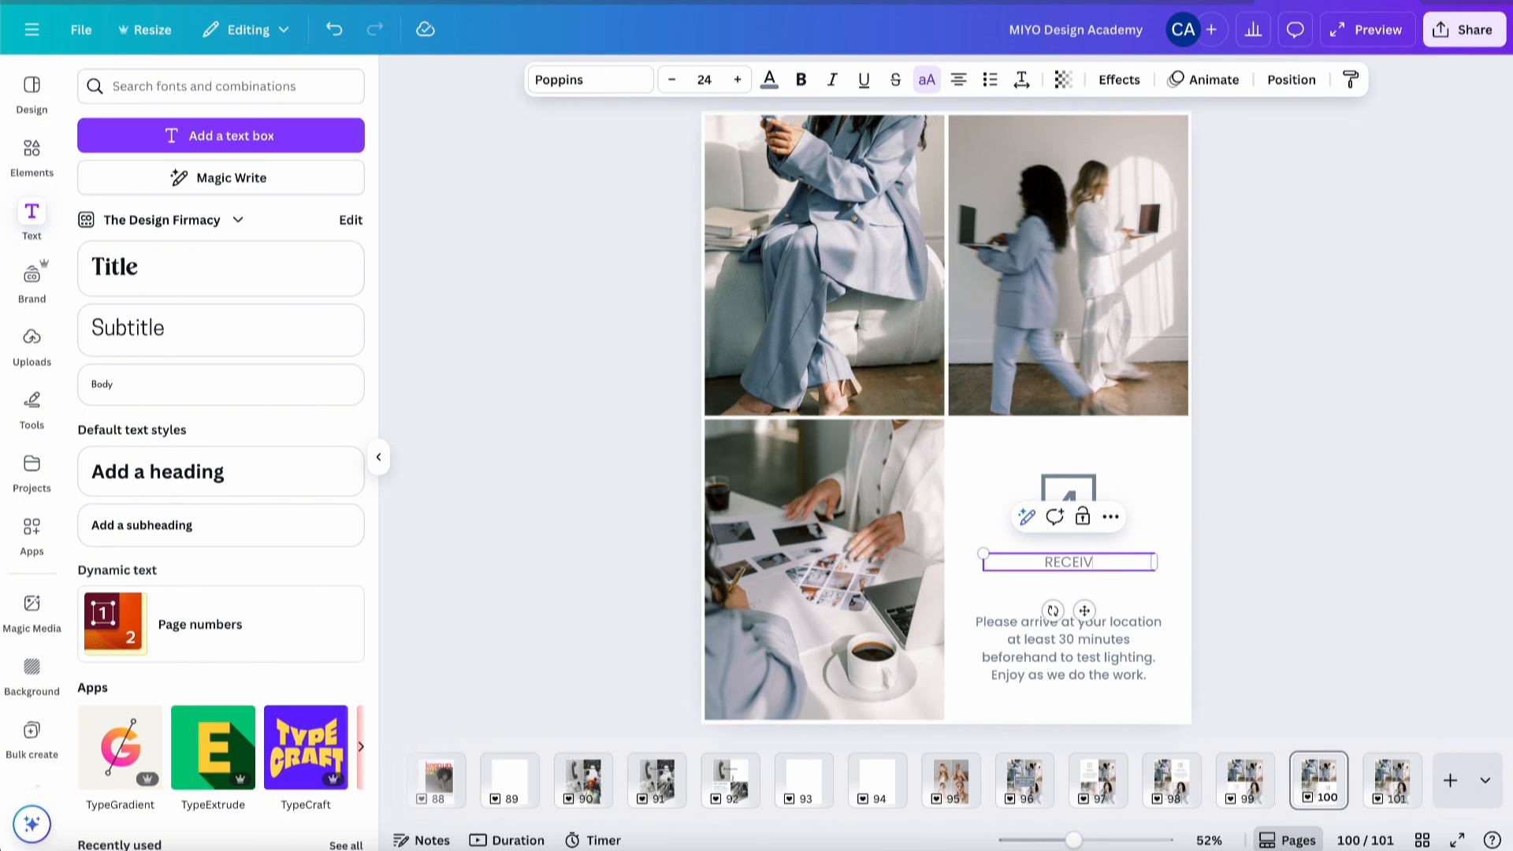
pyautogui.write('E YOUR EDITED PH')
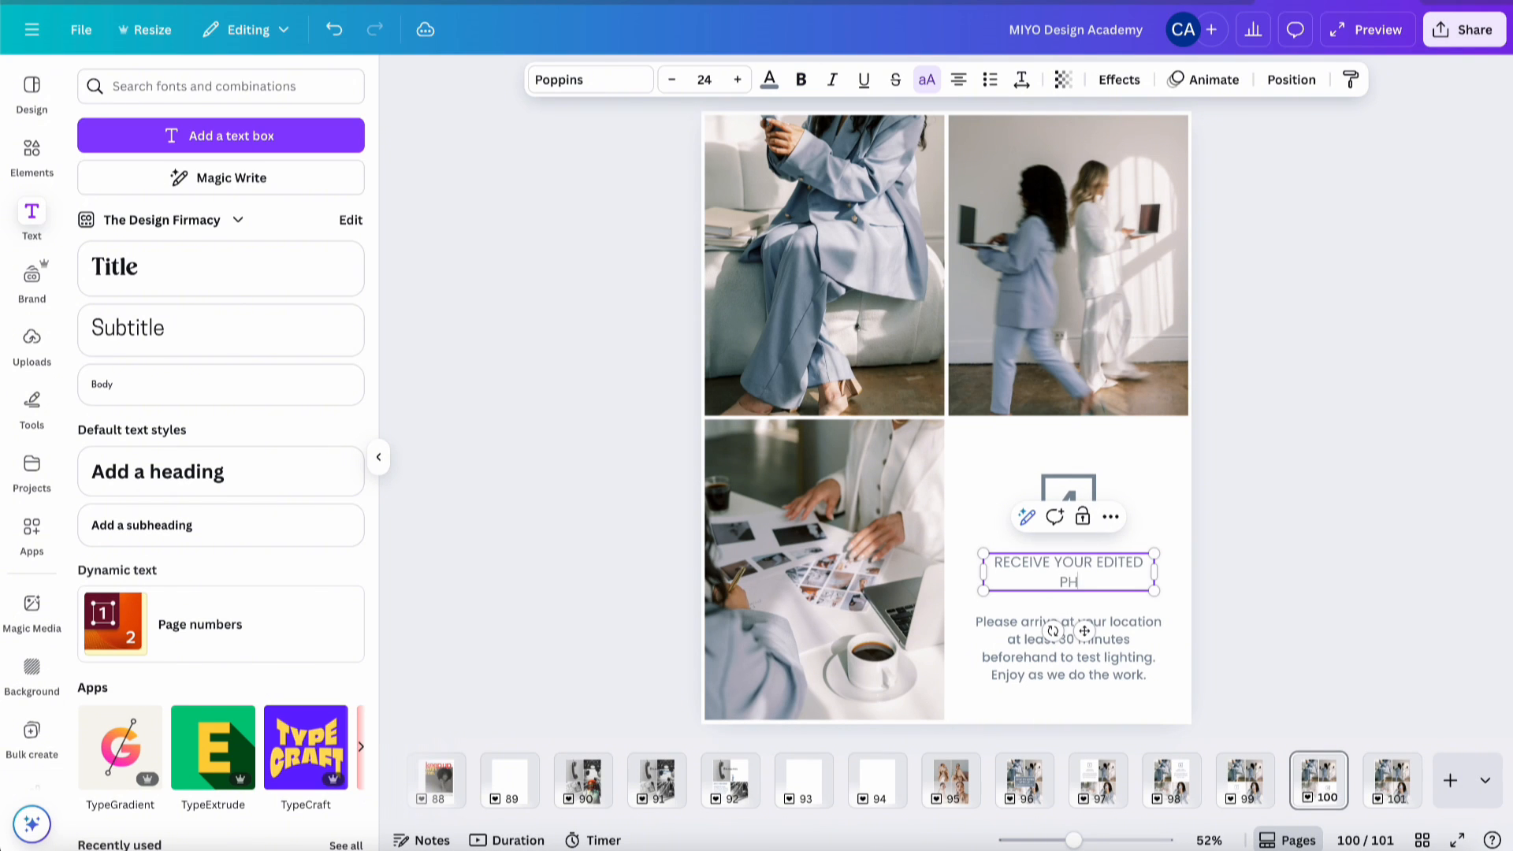
pyautogui.write('OTOS & POST')
# - Replace the paragraph on page 100 with "Your photo experience is now complete, and you're free to share your images with the world. Thank you!"
pyautogui.click(1094, 652)
pyautogui.hotkey('ctrl', 'a')
pyautogui.write('Your')
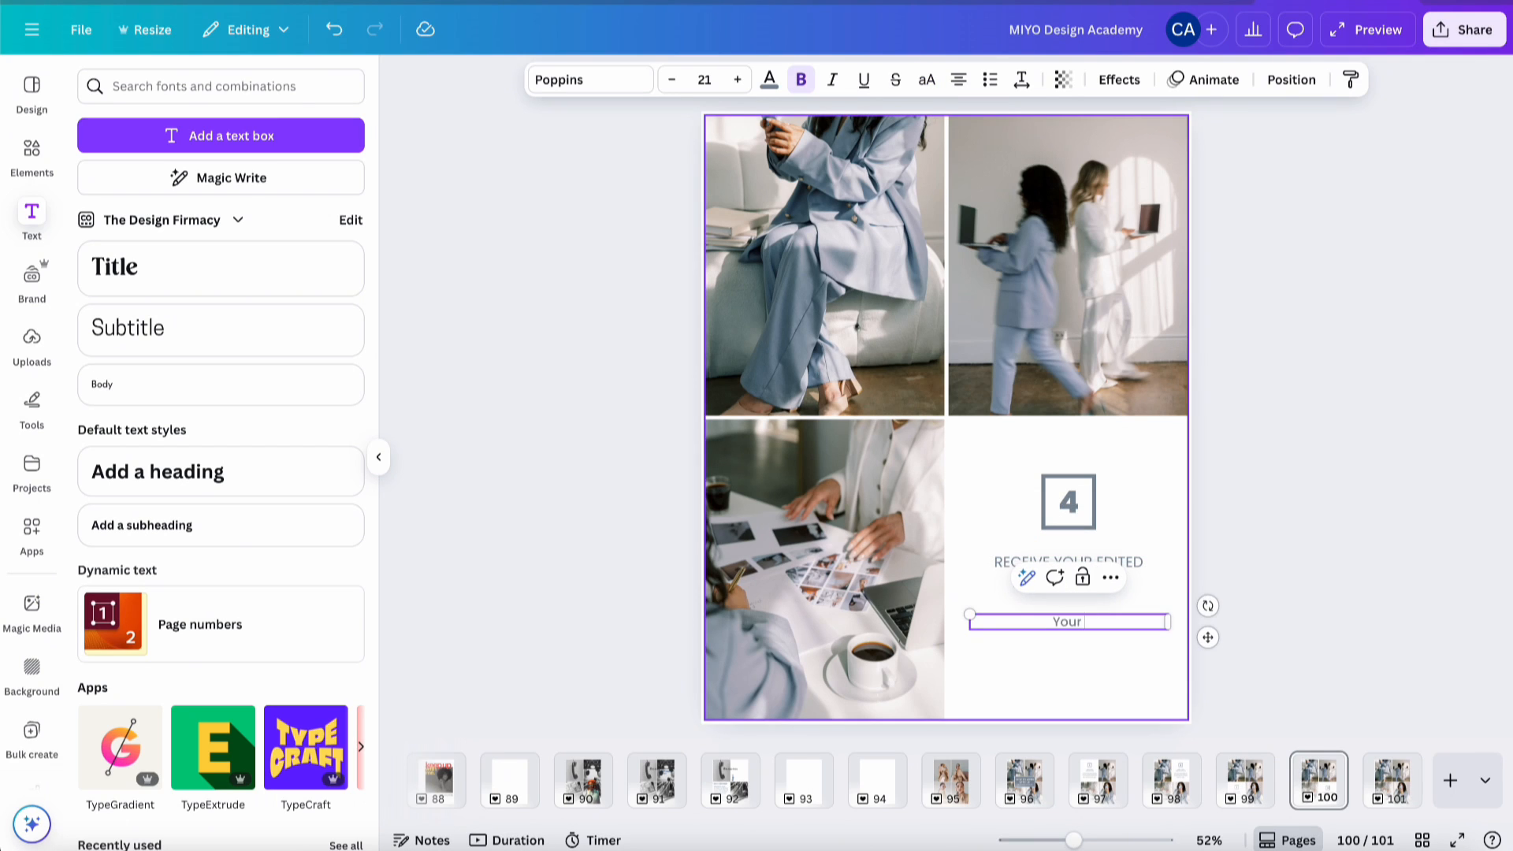
pyautogui.write(' photo experience is now complete,')
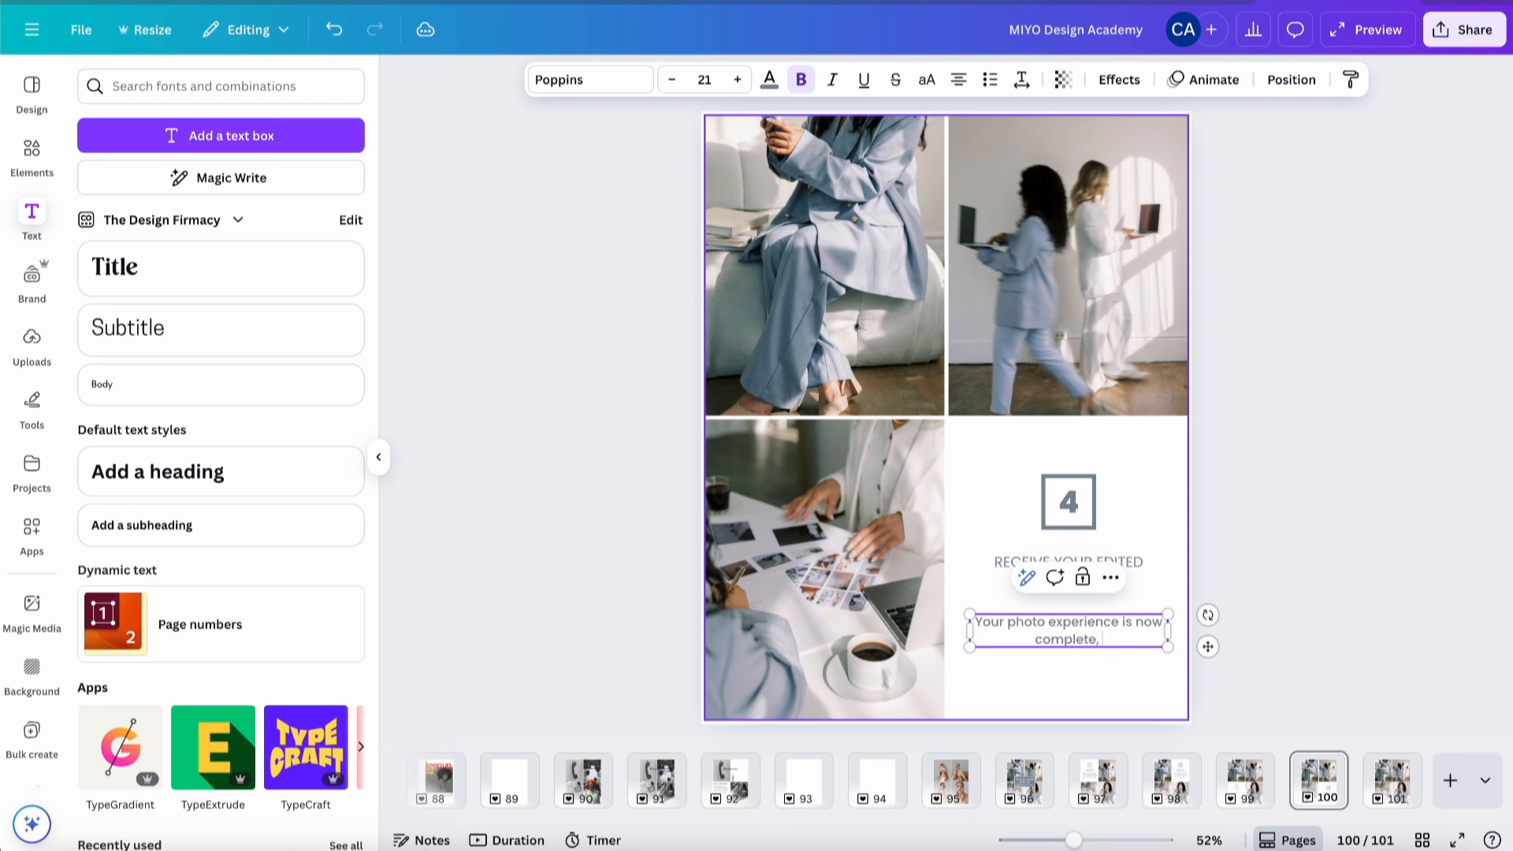
pyautogui.write(" and you're free t")
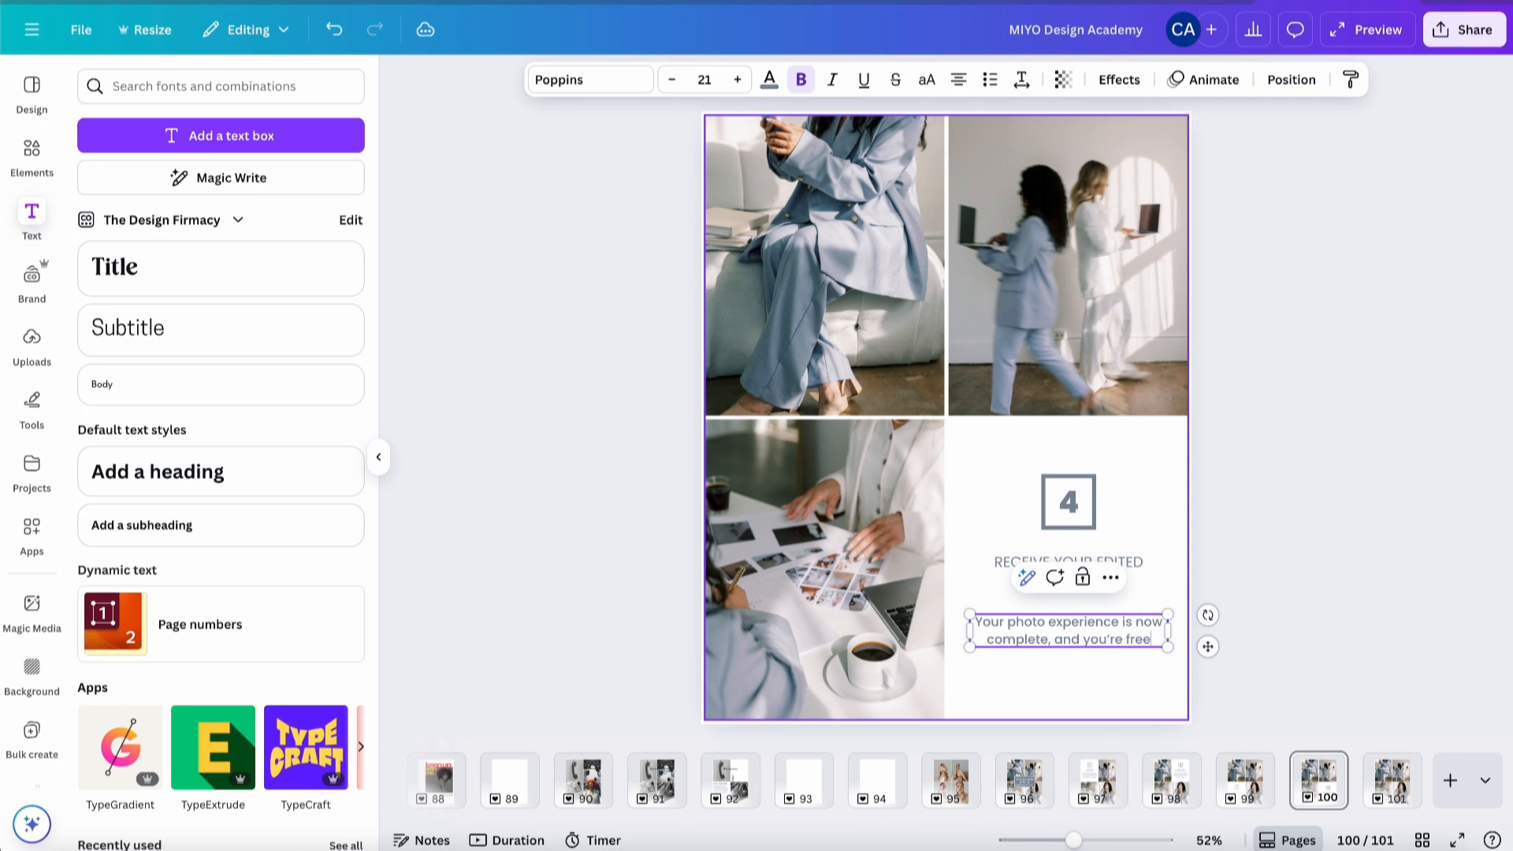
pyautogui.write('o share you')
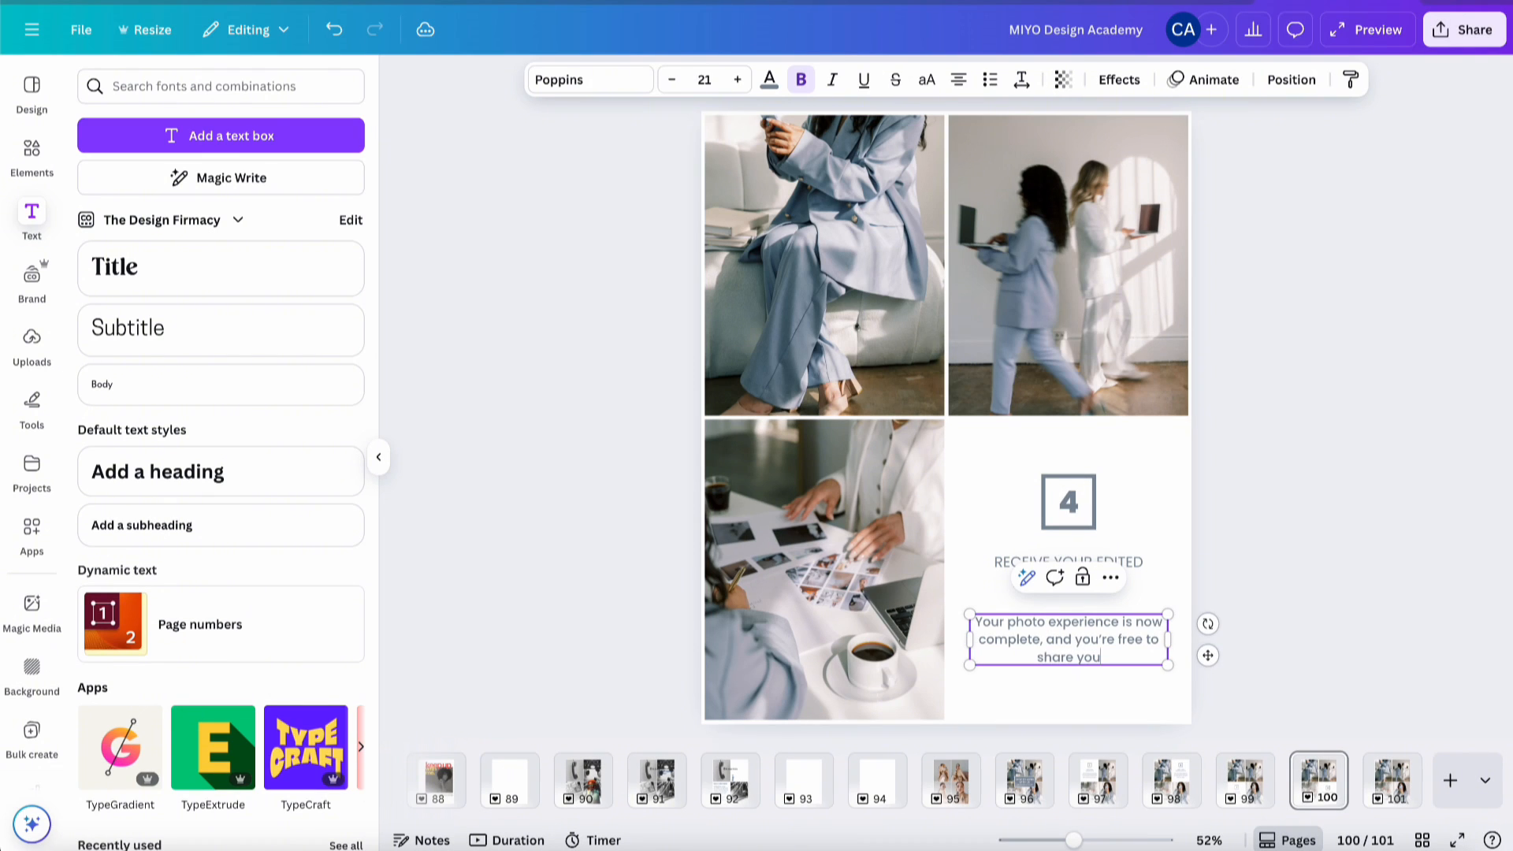
pyautogui.write('r images with the w')
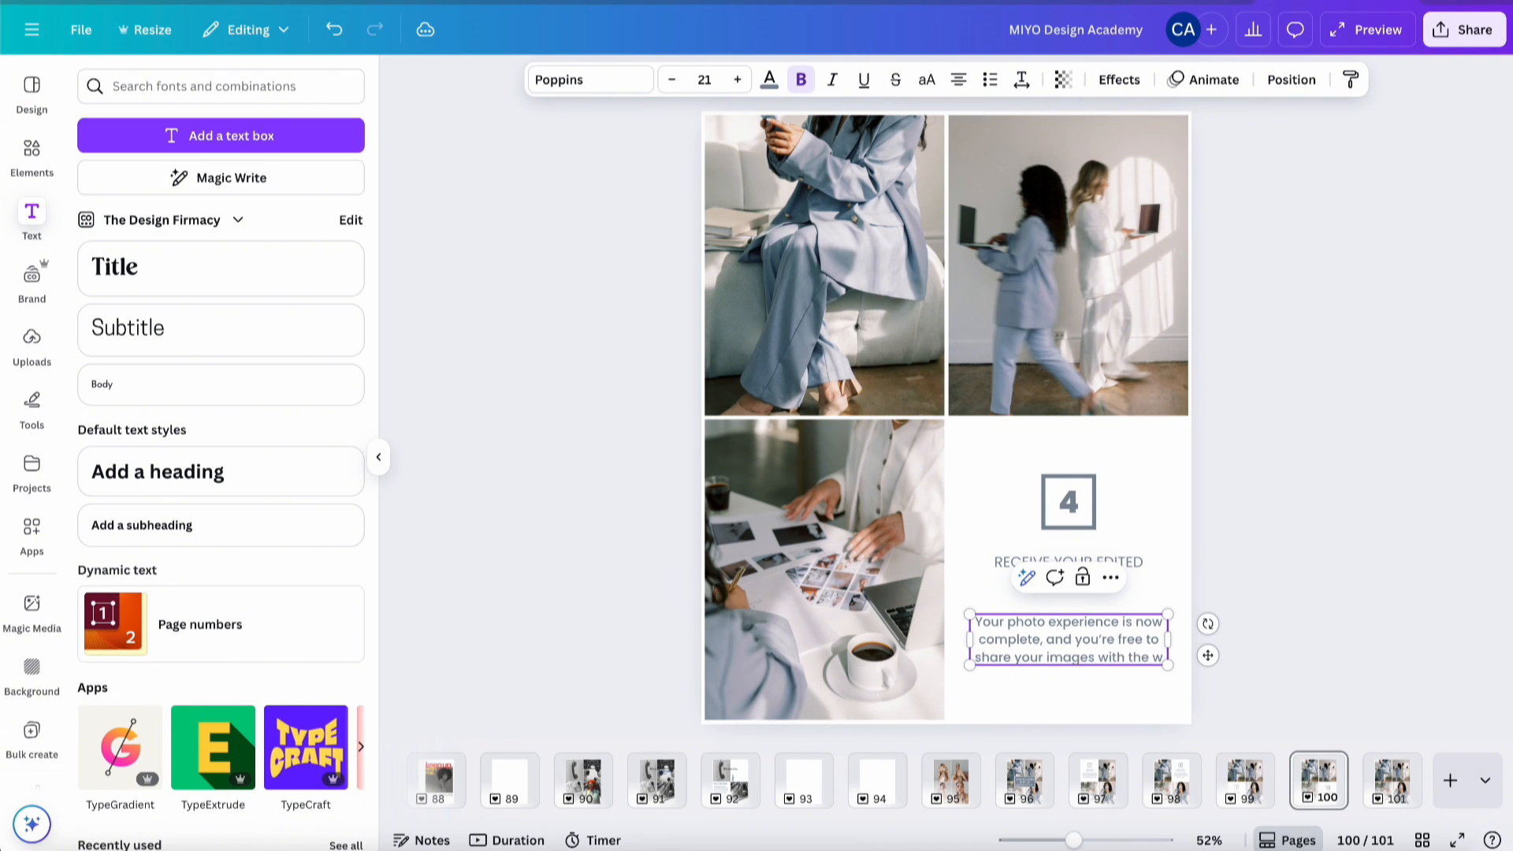
pyautogui.write('orld. THank')
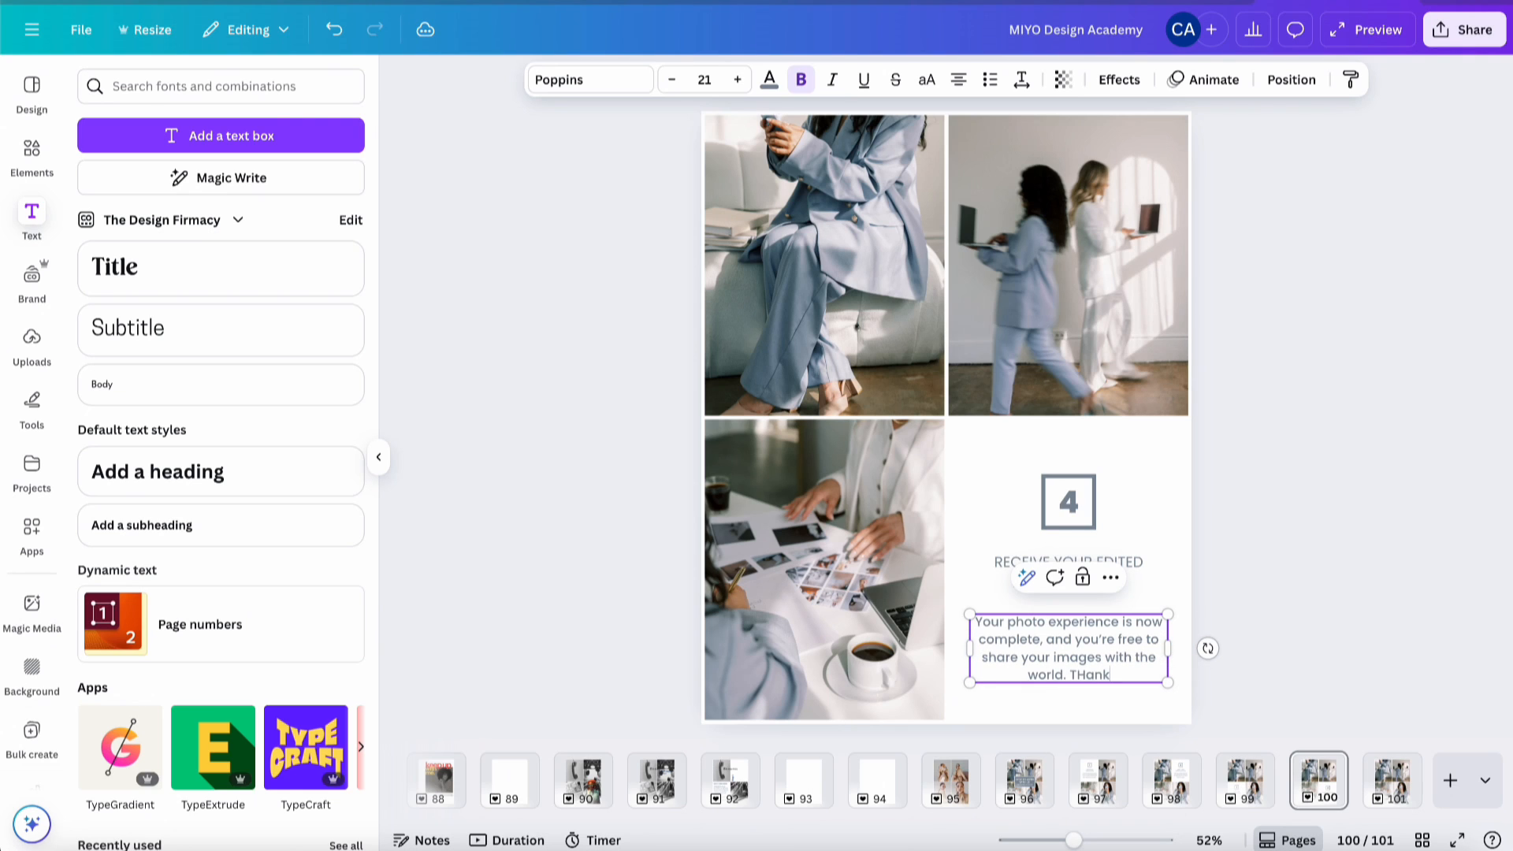
pyautogui.write(' you!')
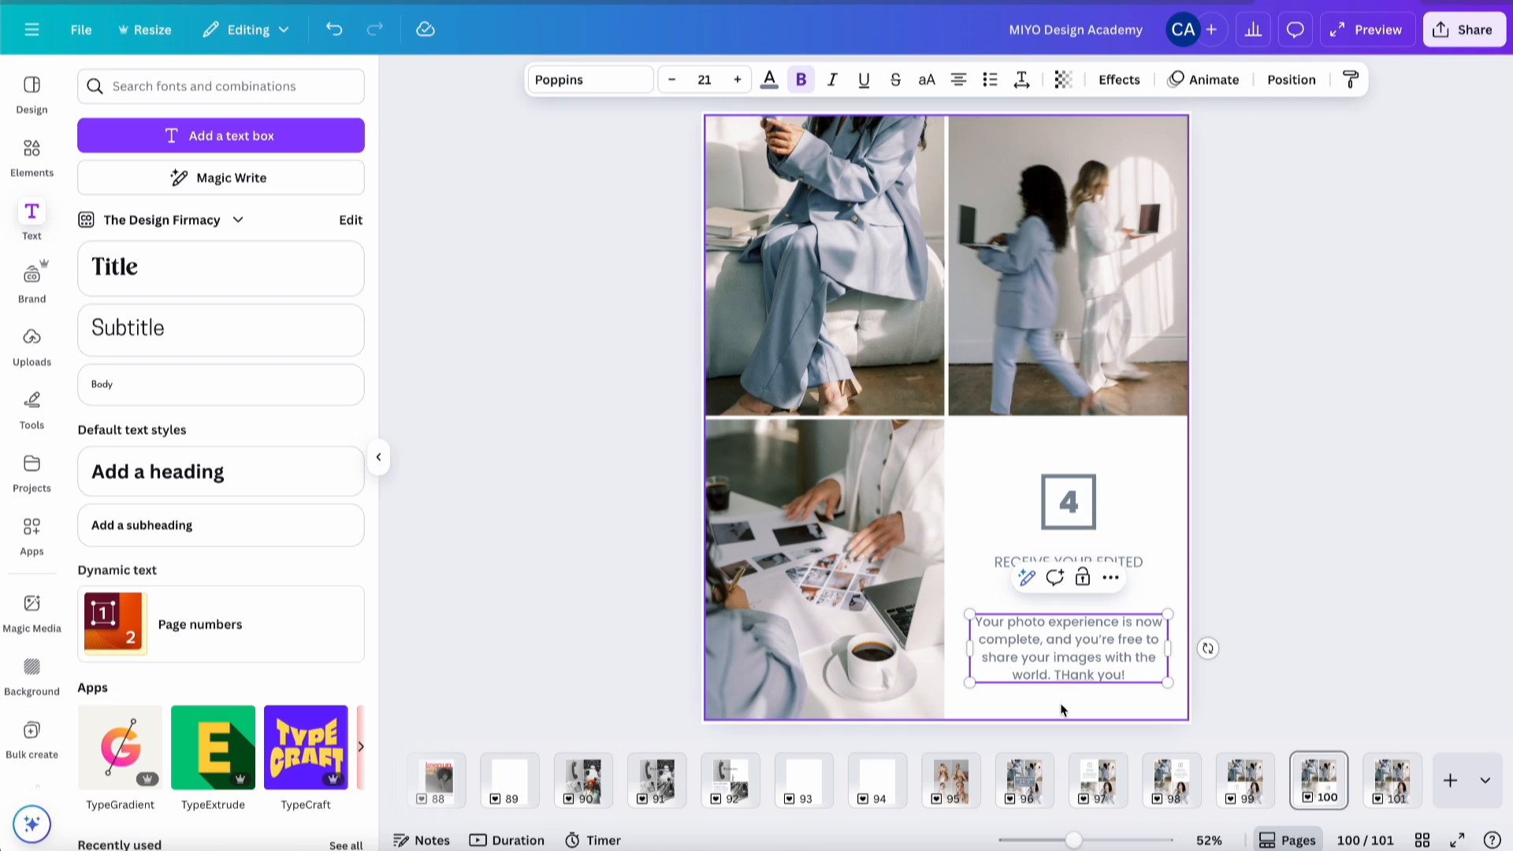
pyautogui.click(1269, 604)
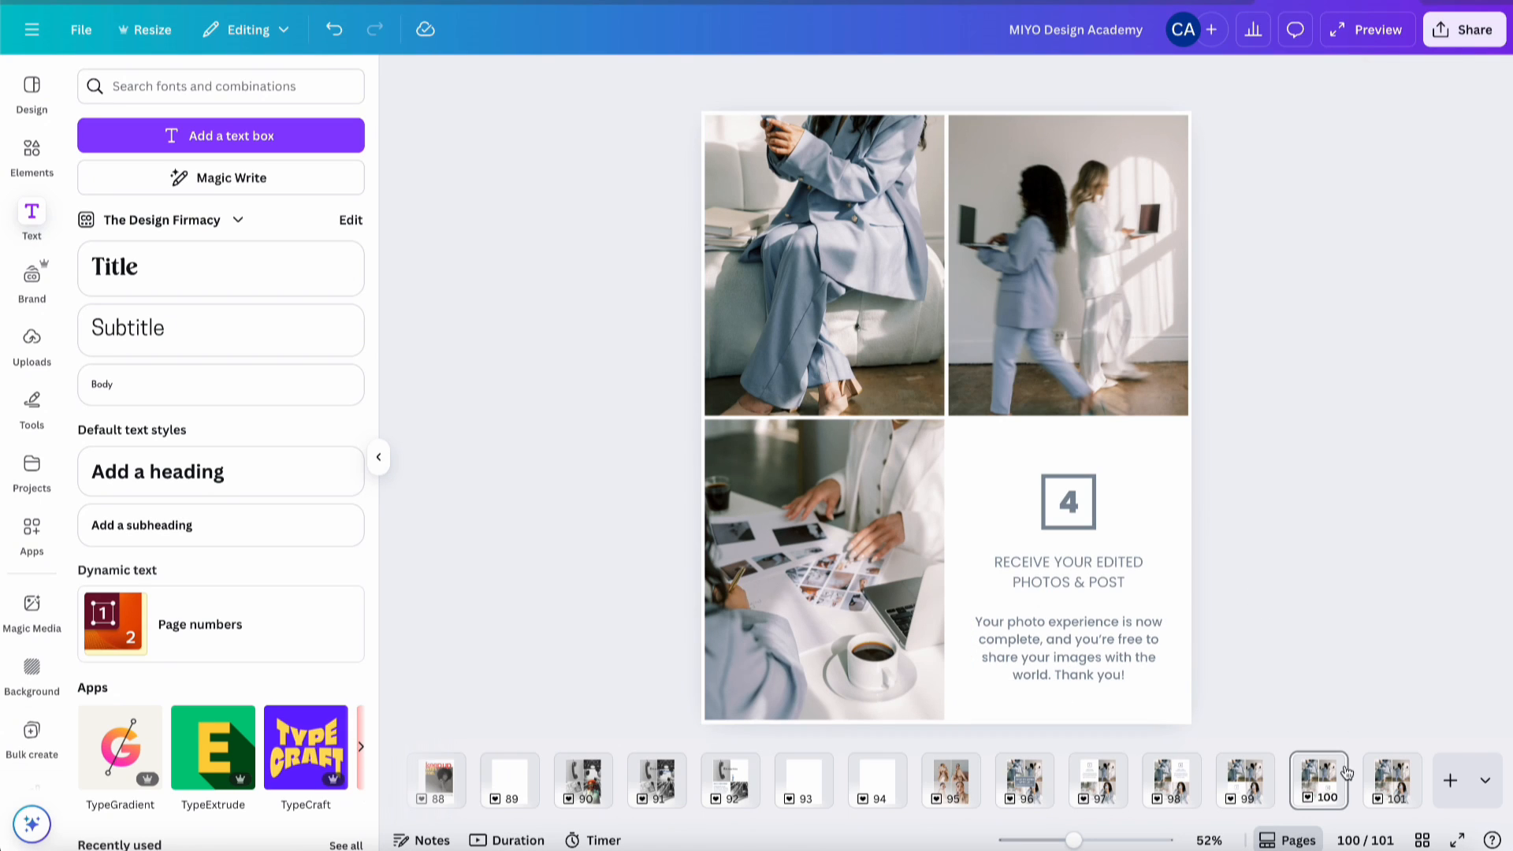
# - Duplicate the "HOW TO WORK WITH US!" cover on page 96 and move the copy directly after page 100
pyautogui.moveTo(1328, 776)
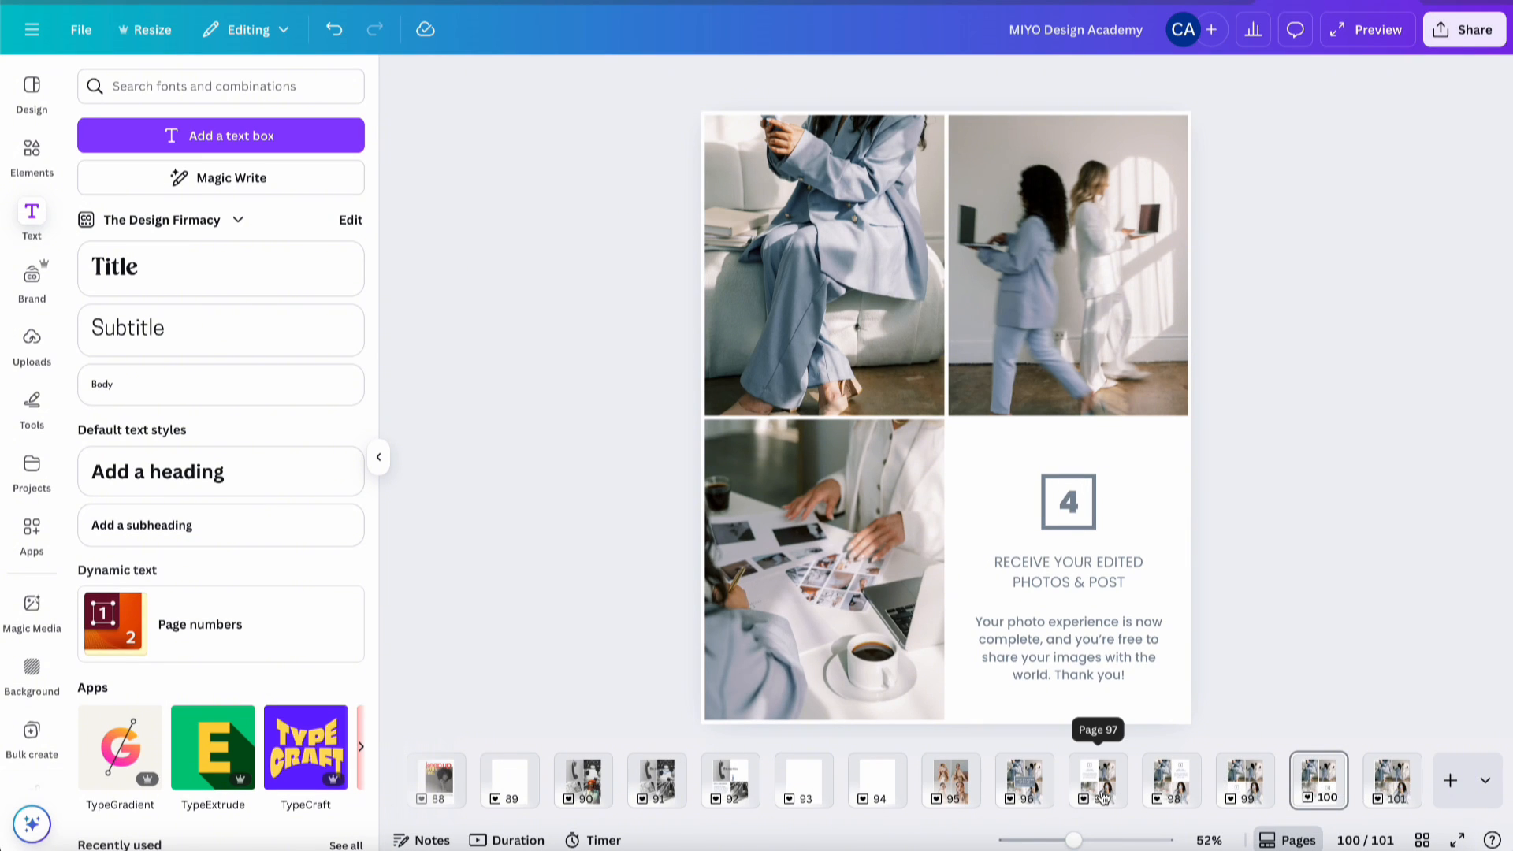
pyautogui.click(1024, 788)
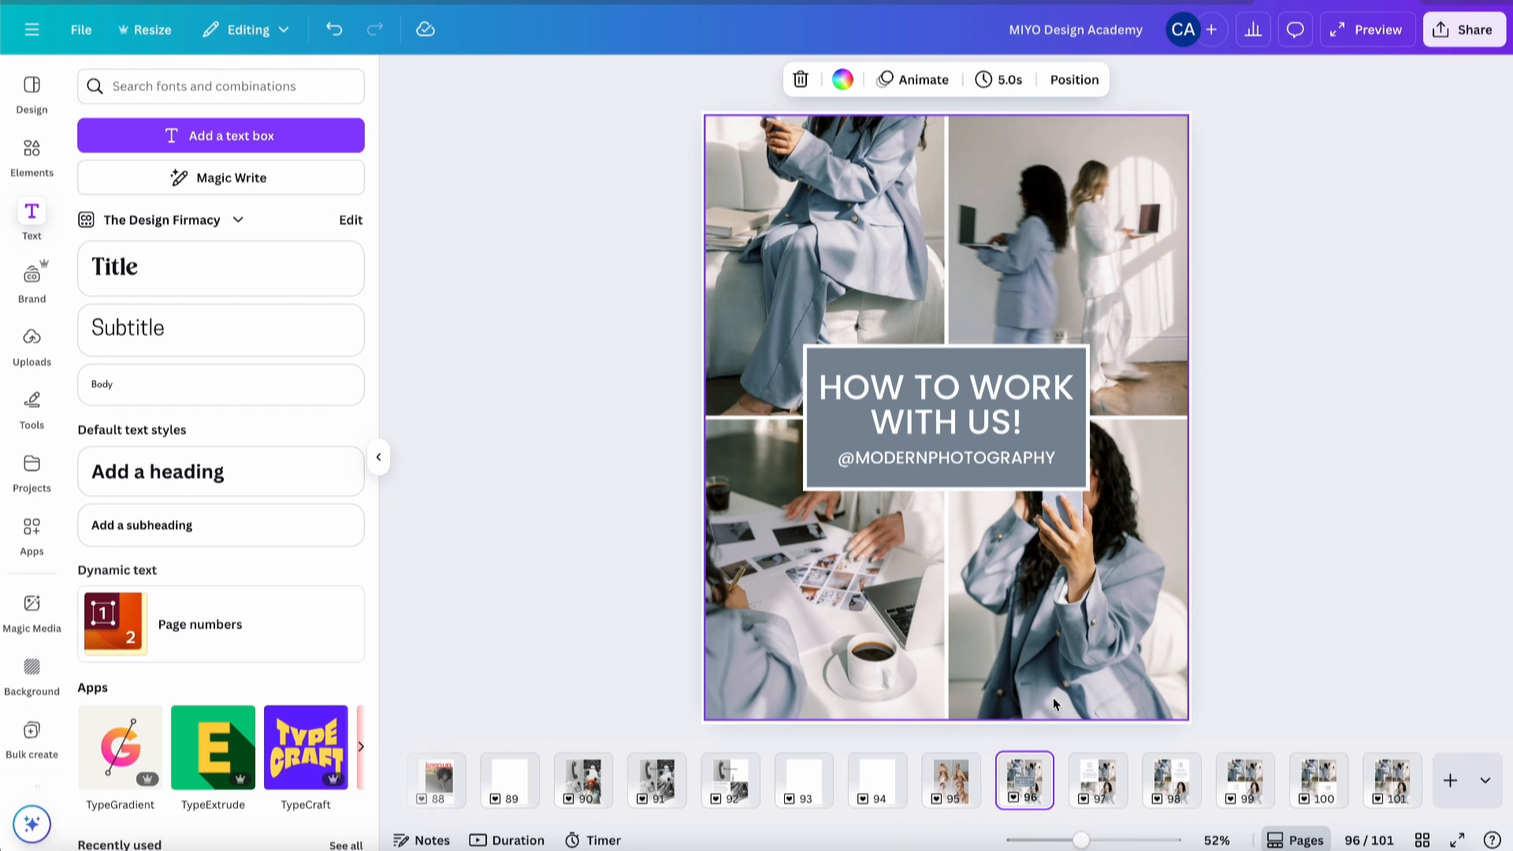
pyautogui.hotkey('ctrl', 'd')
pyautogui.moveTo(1097, 782); pyautogui.dragTo(1340, 780)
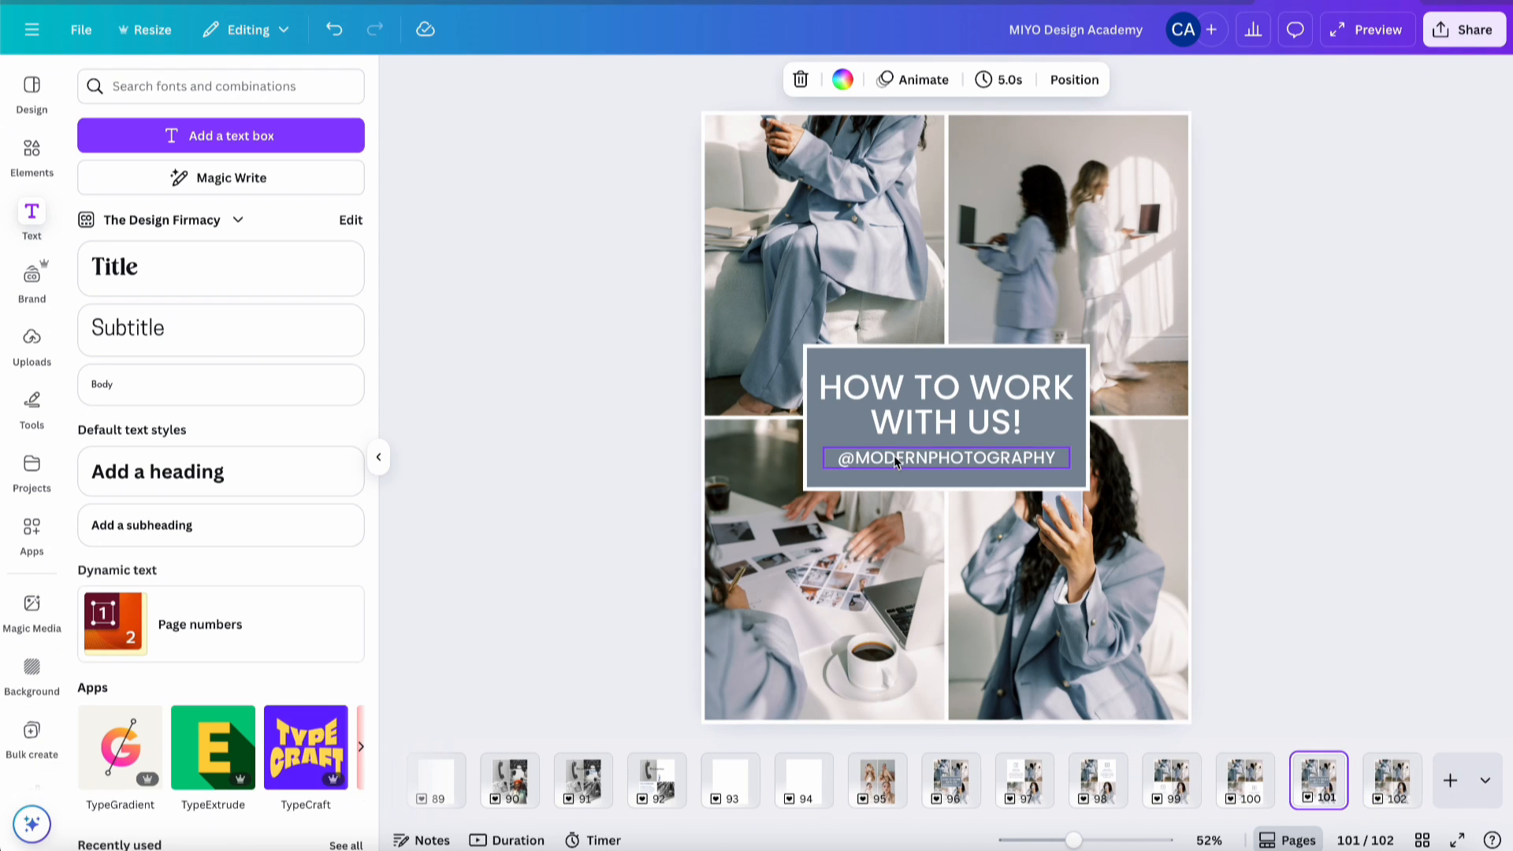
# - Replace the heading in the central box on page 101 with "READY TO GET STARTED?"
pyautogui.doubleClick(904, 410)
pyautogui.write('REA')
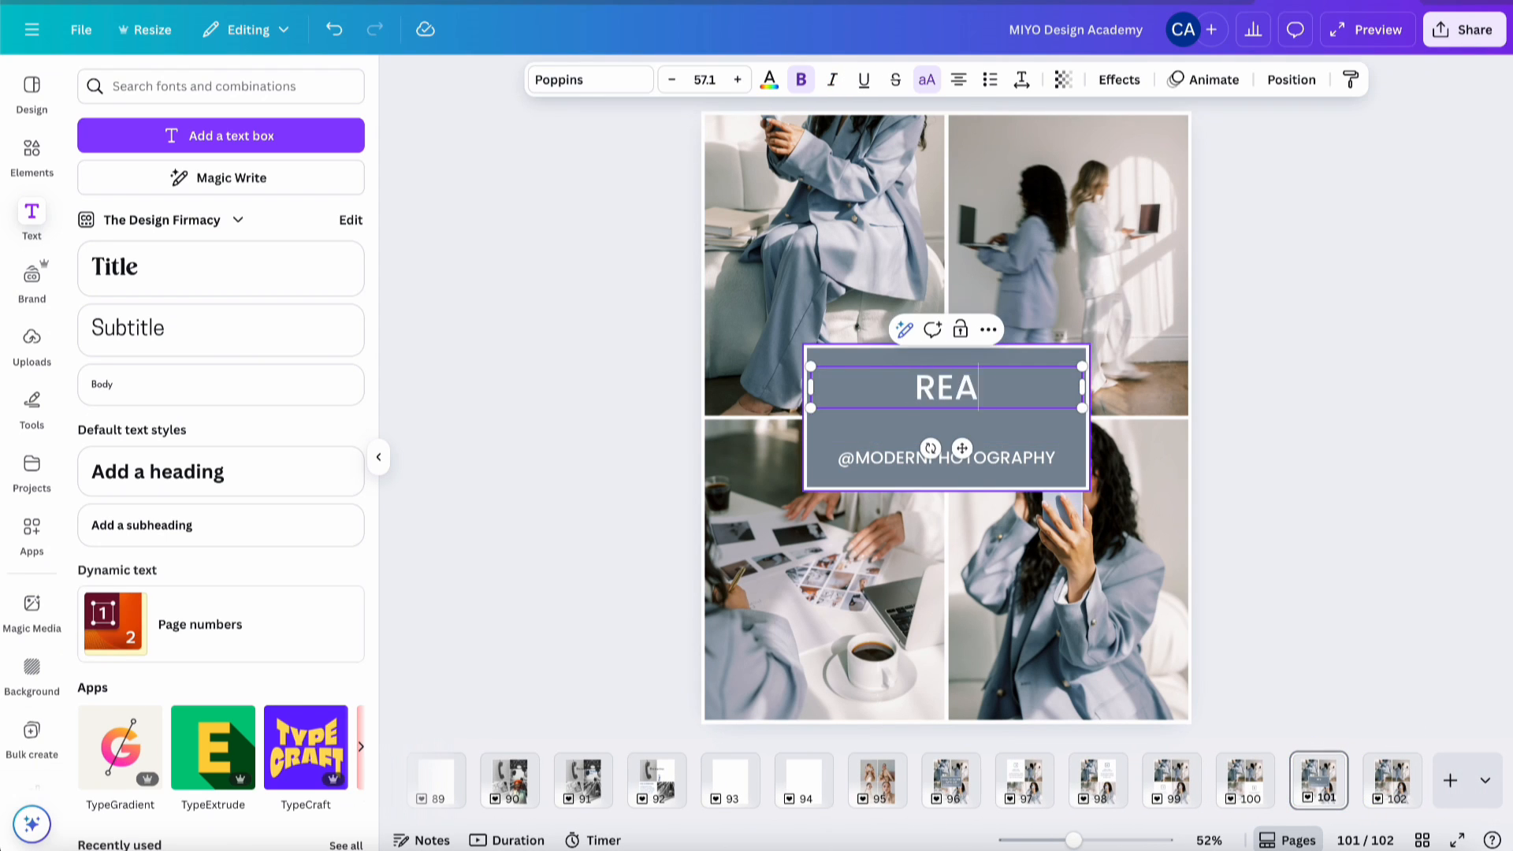
pyautogui.write('DY TO GET STARTED?')
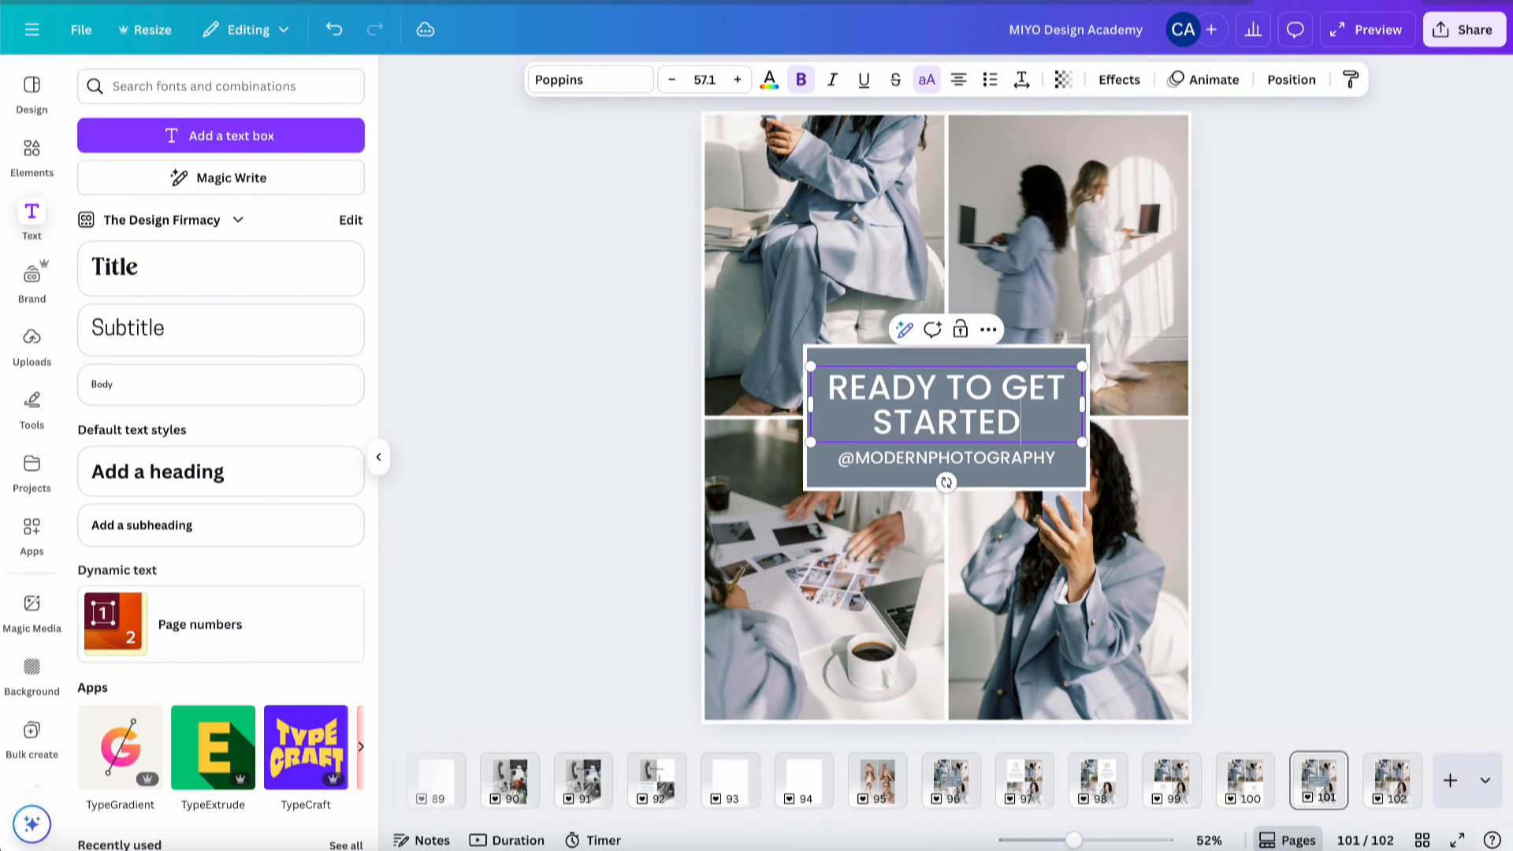
# - Change the handle below the heading on page 101 to "MODERNPHOTOGRAPHY.COM" and widen its text box on both sides so it fits on one line
pyautogui.click(931, 464)
pyautogui.click(856, 460)
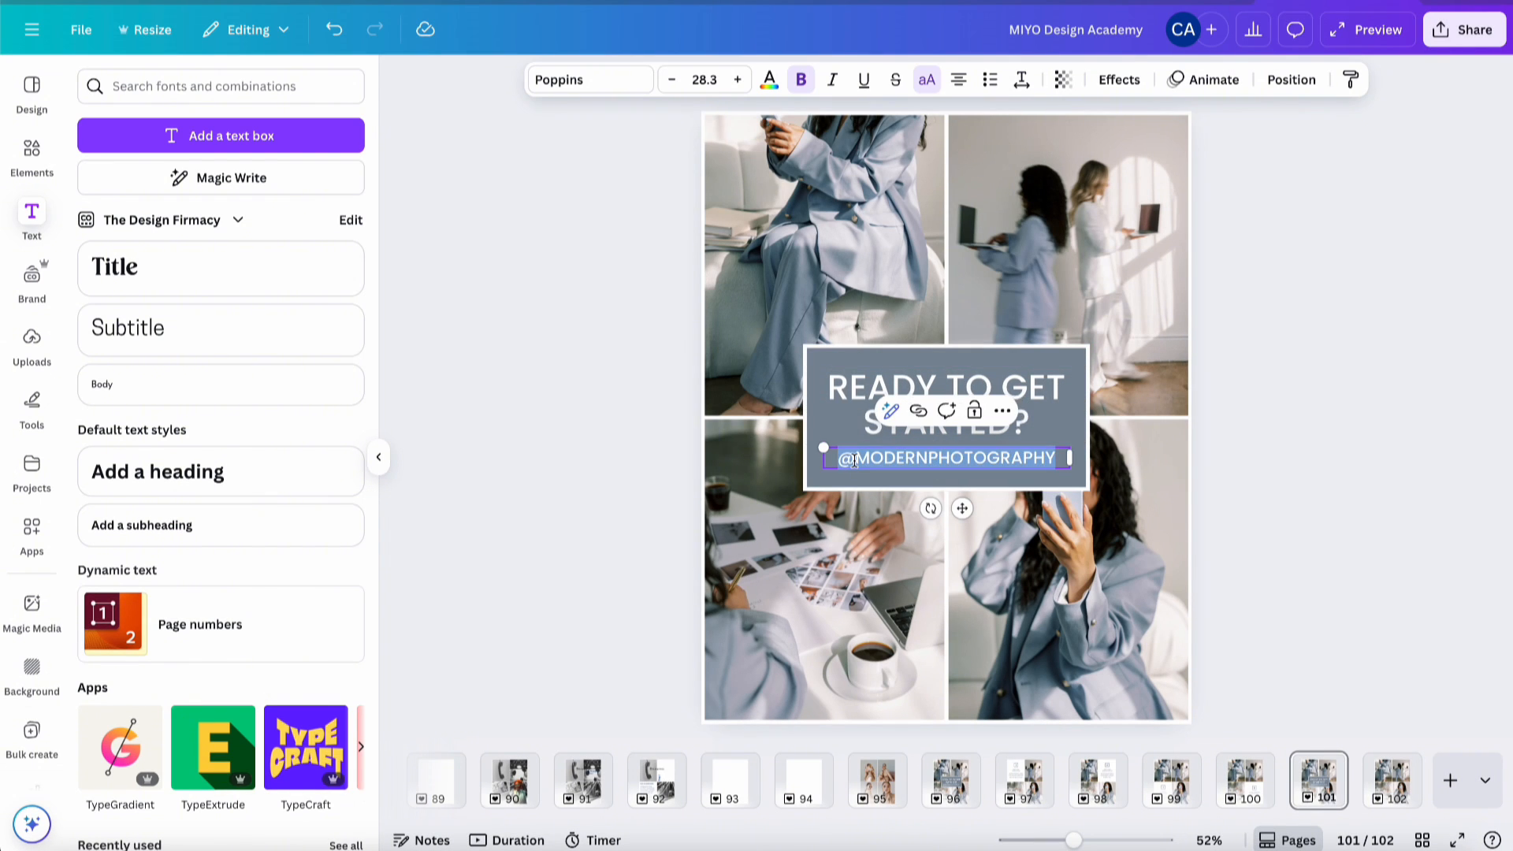
pyautogui.click(854, 460)
pyautogui.press('BackSpace')
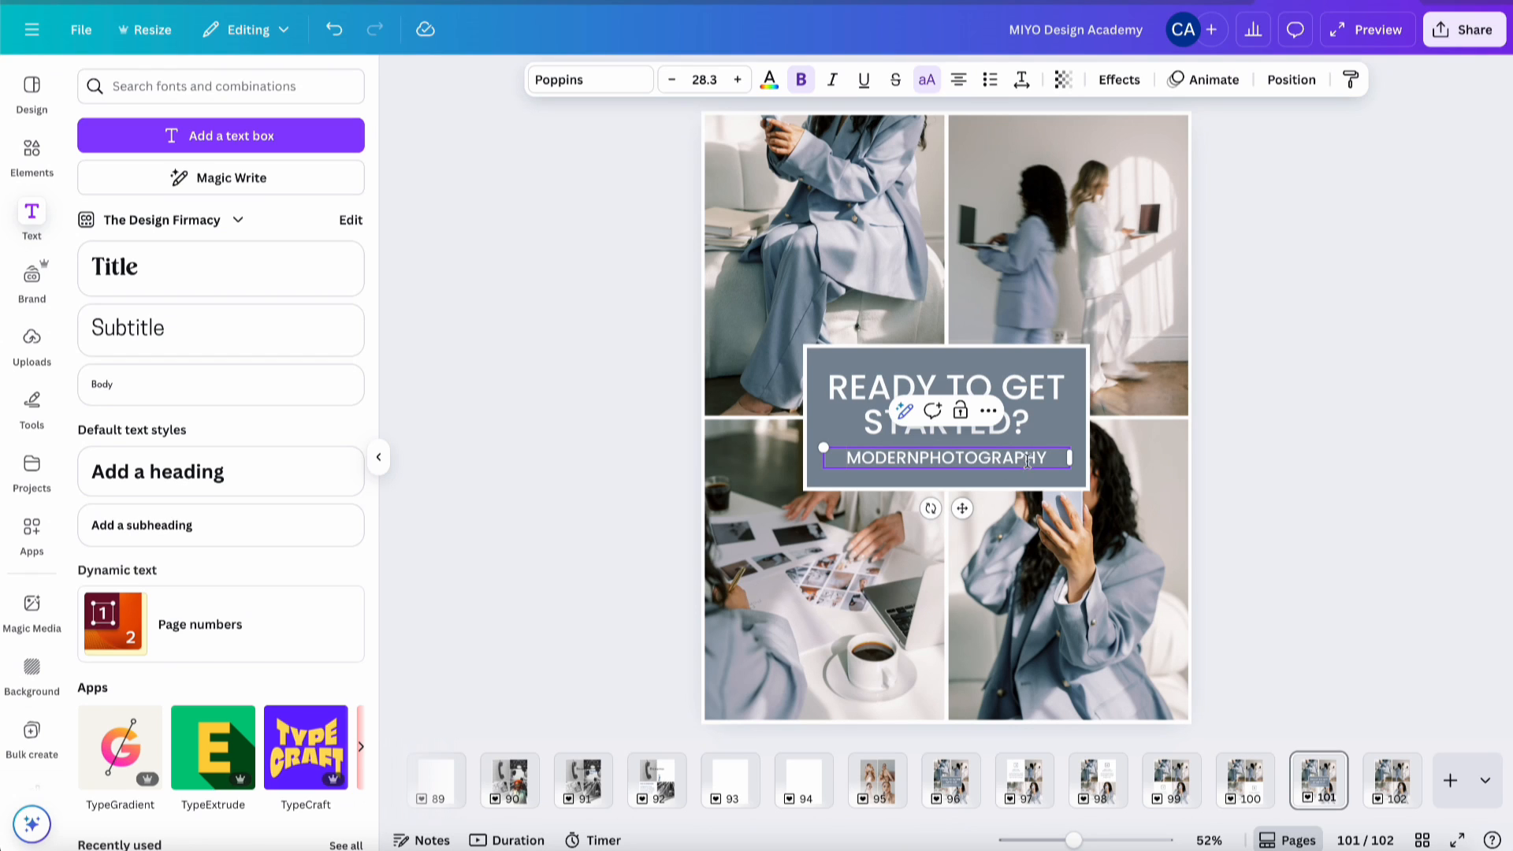
pyautogui.write('.com')
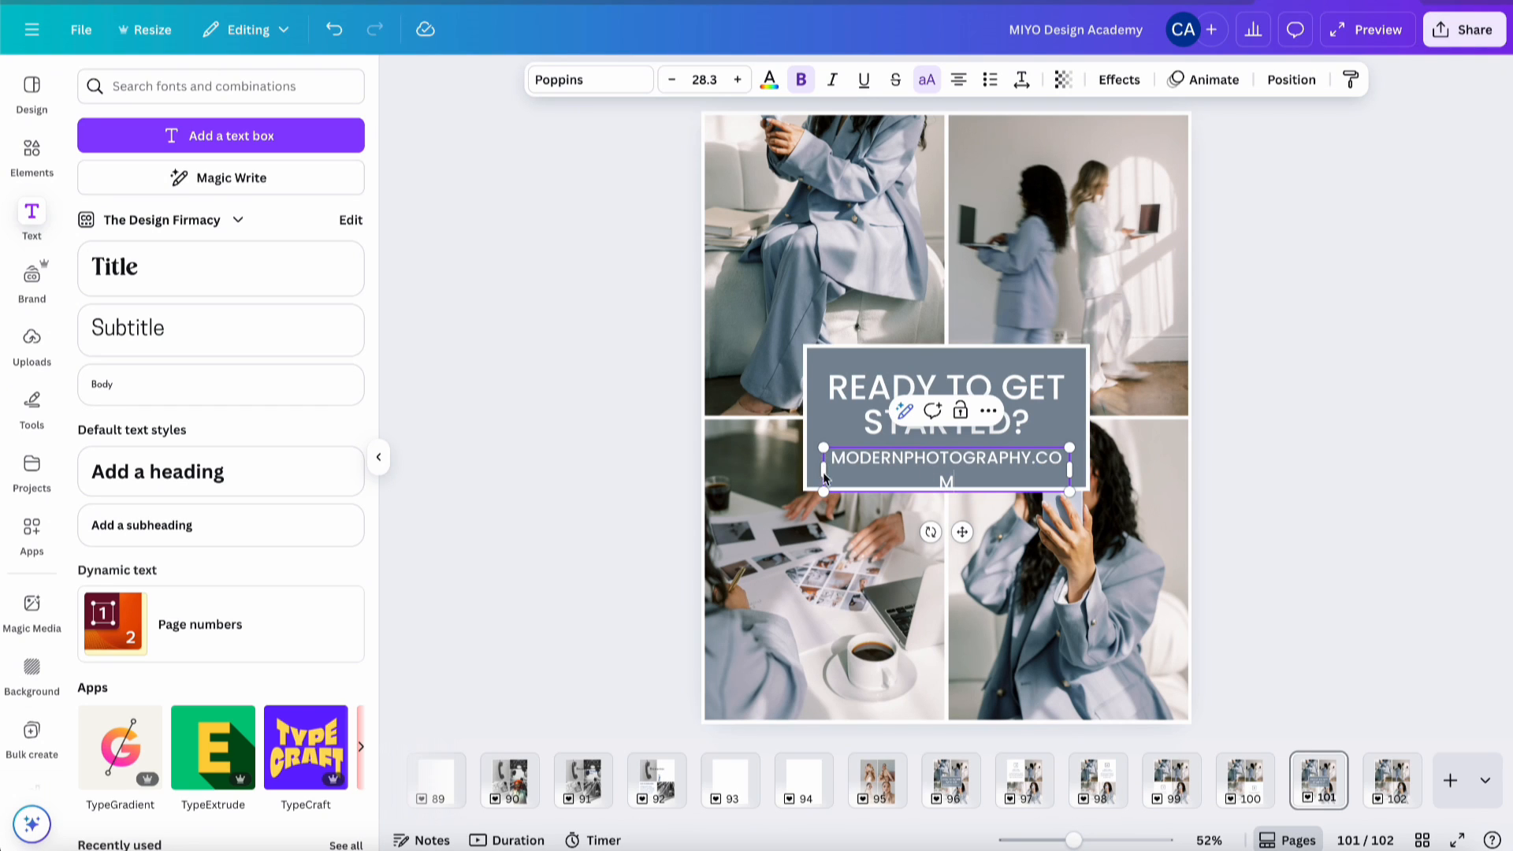
pyautogui.moveTo(824, 477); pyautogui.dragTo(812, 477)
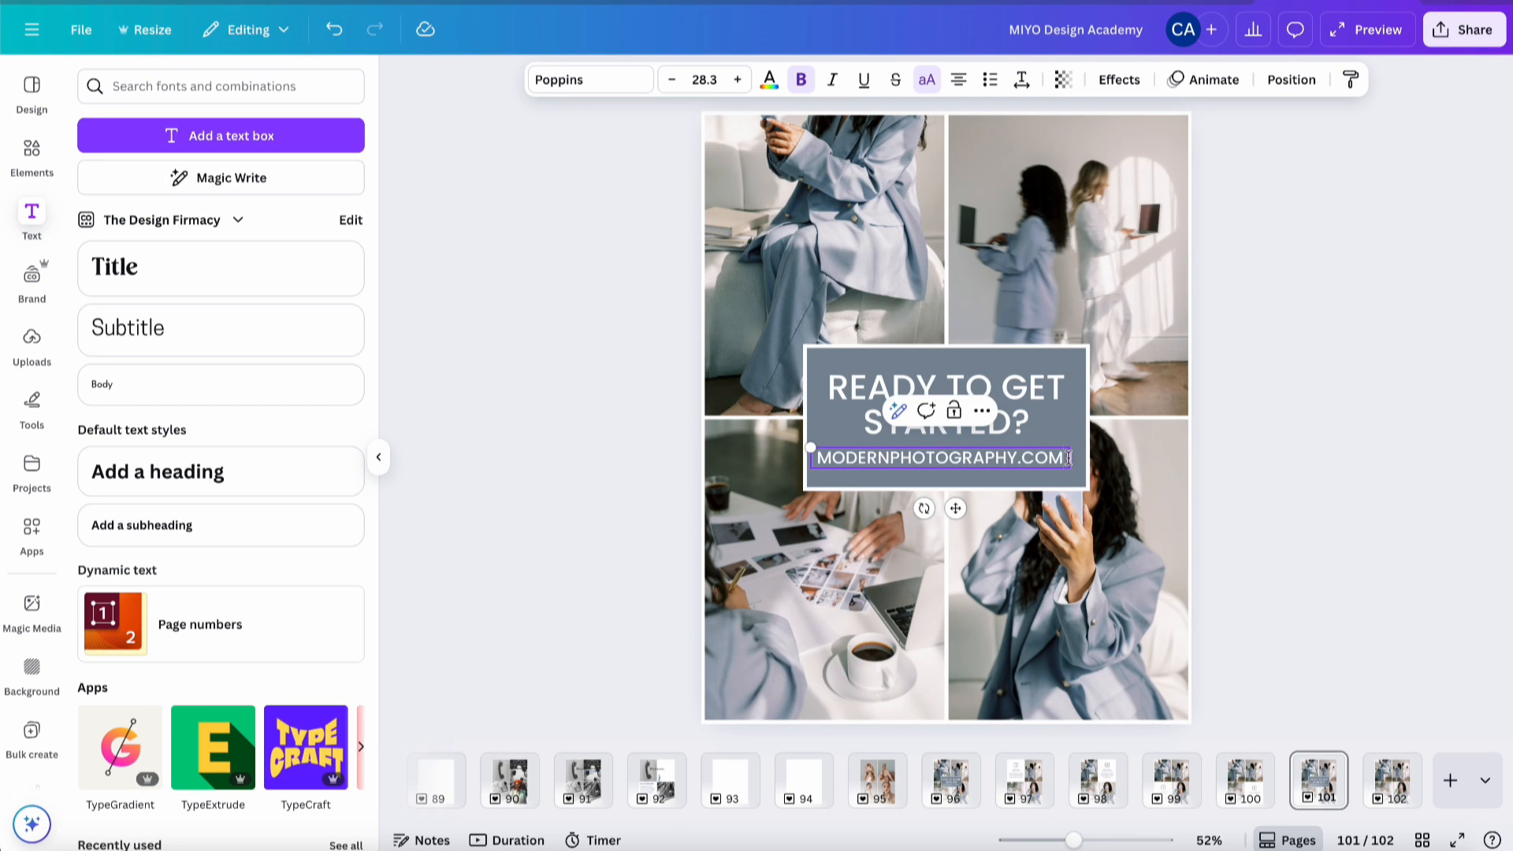
pyautogui.moveTo(1071, 458); pyautogui.dragTo(1085, 460)
pyautogui.click(1290, 422)
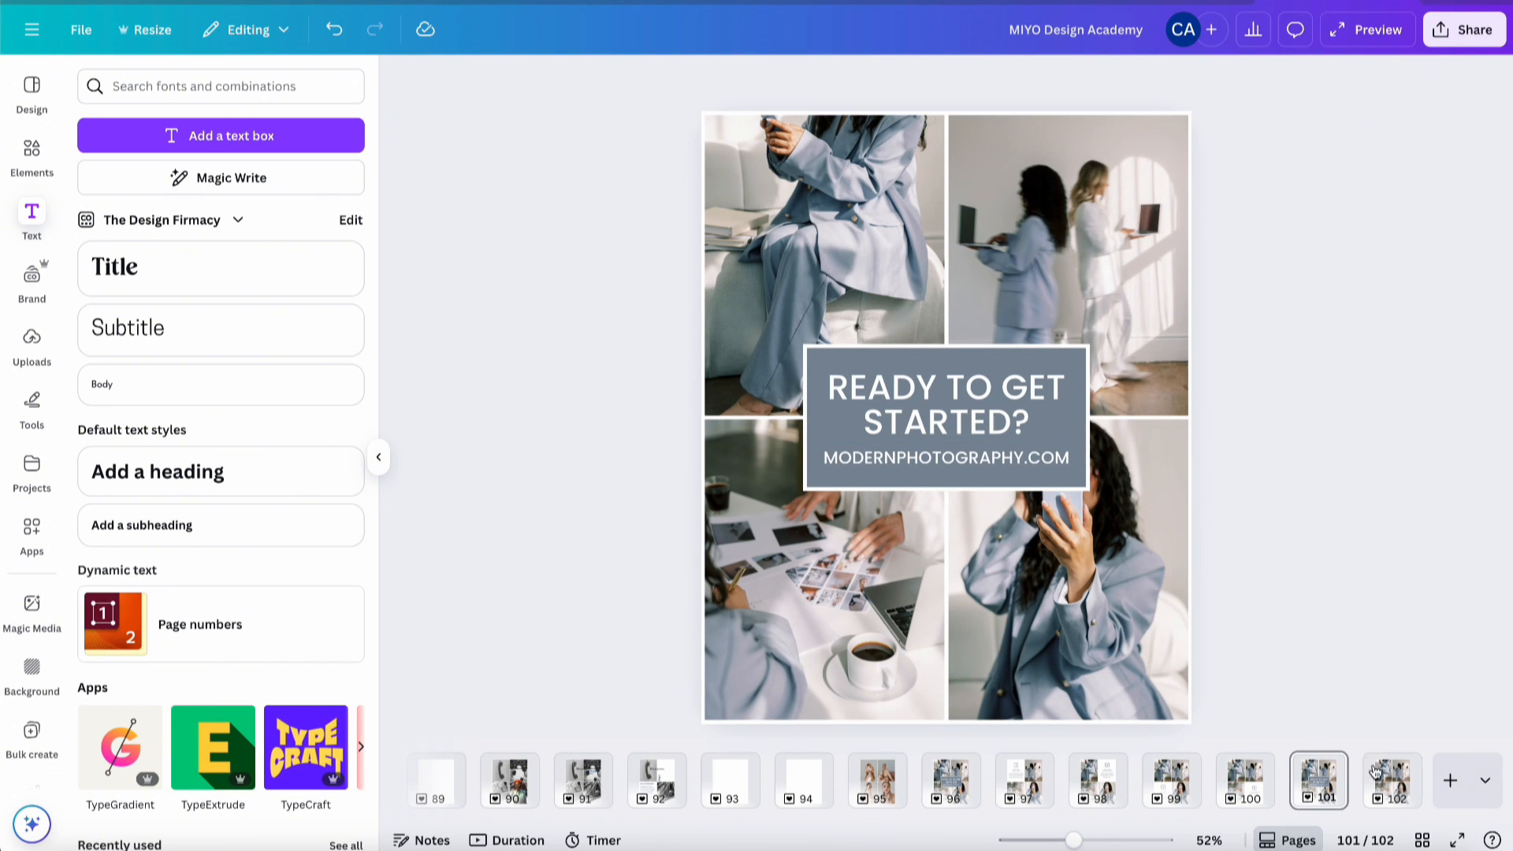
# - Delete the leftover four-photo grid page at the end, page 102
pyautogui.click(1389, 787)
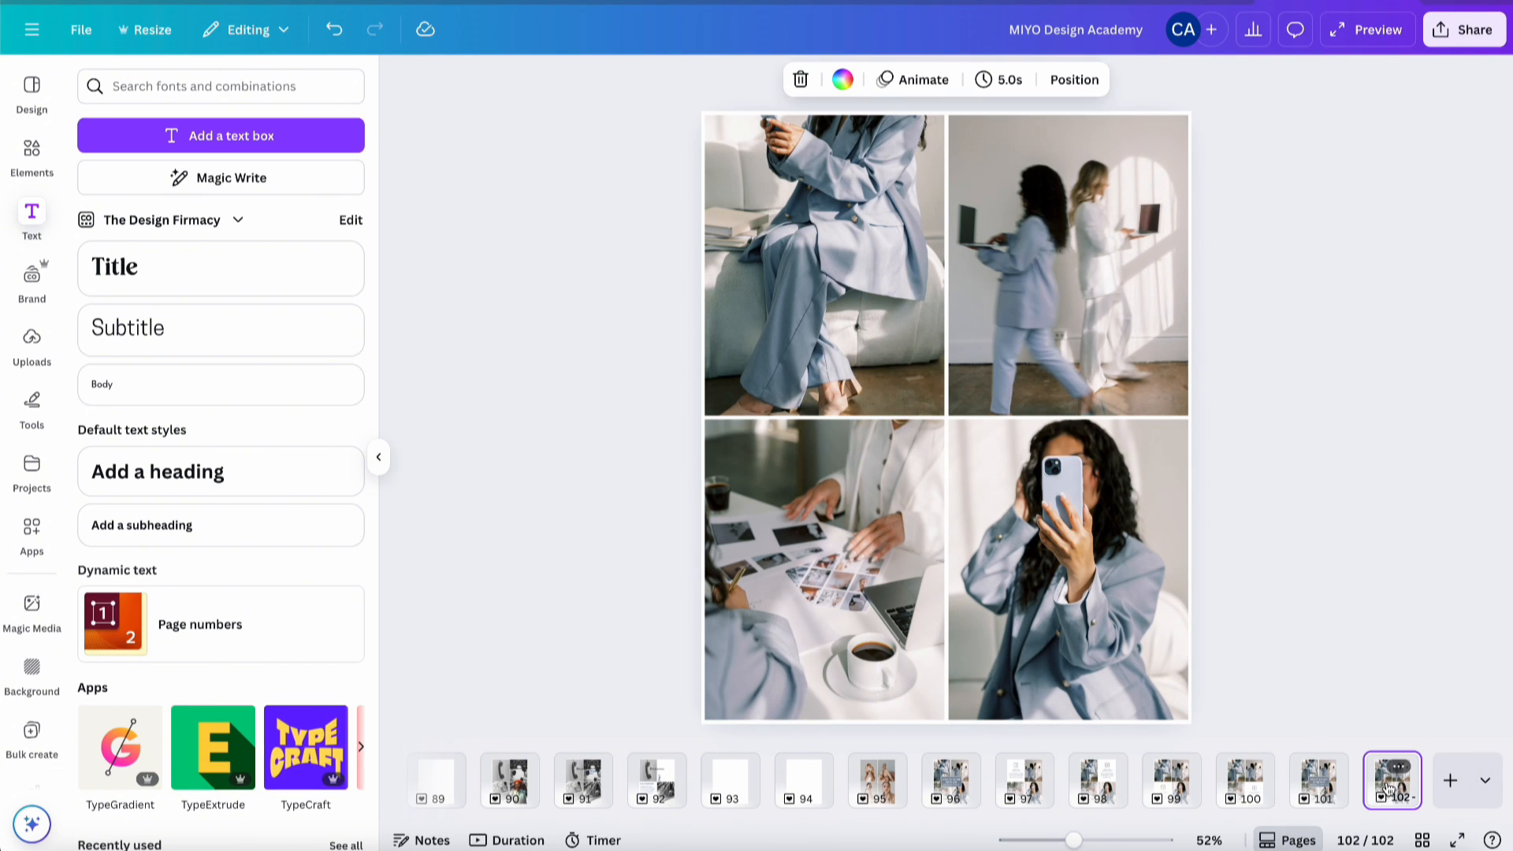
pyautogui.press('Delete')
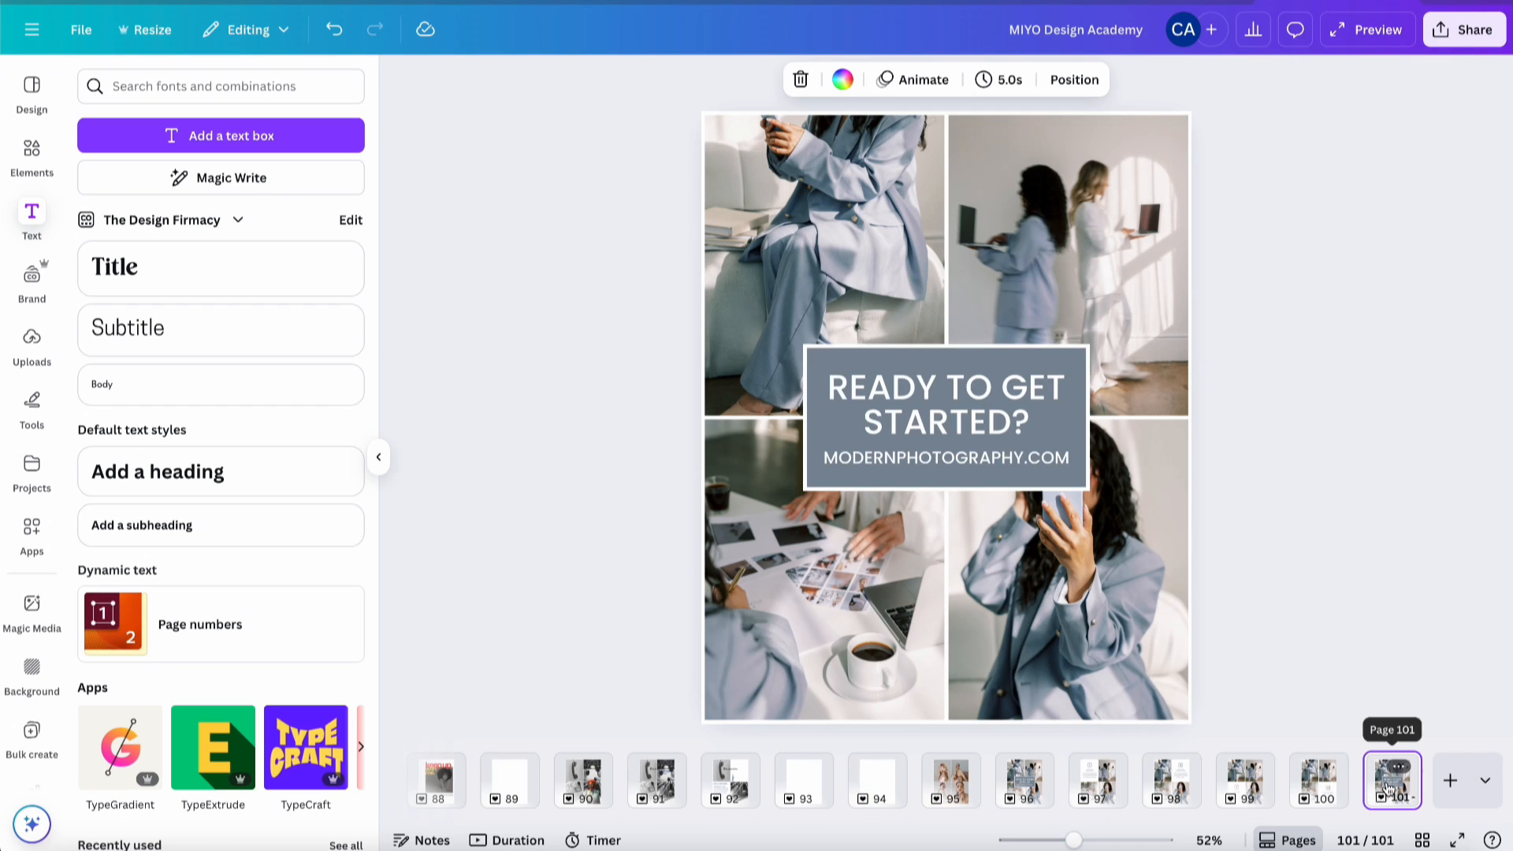
# - Review the finished carousel page by page, from the cover on page 96 through the step panels to the closing page 101
pyautogui.click(1013, 783)
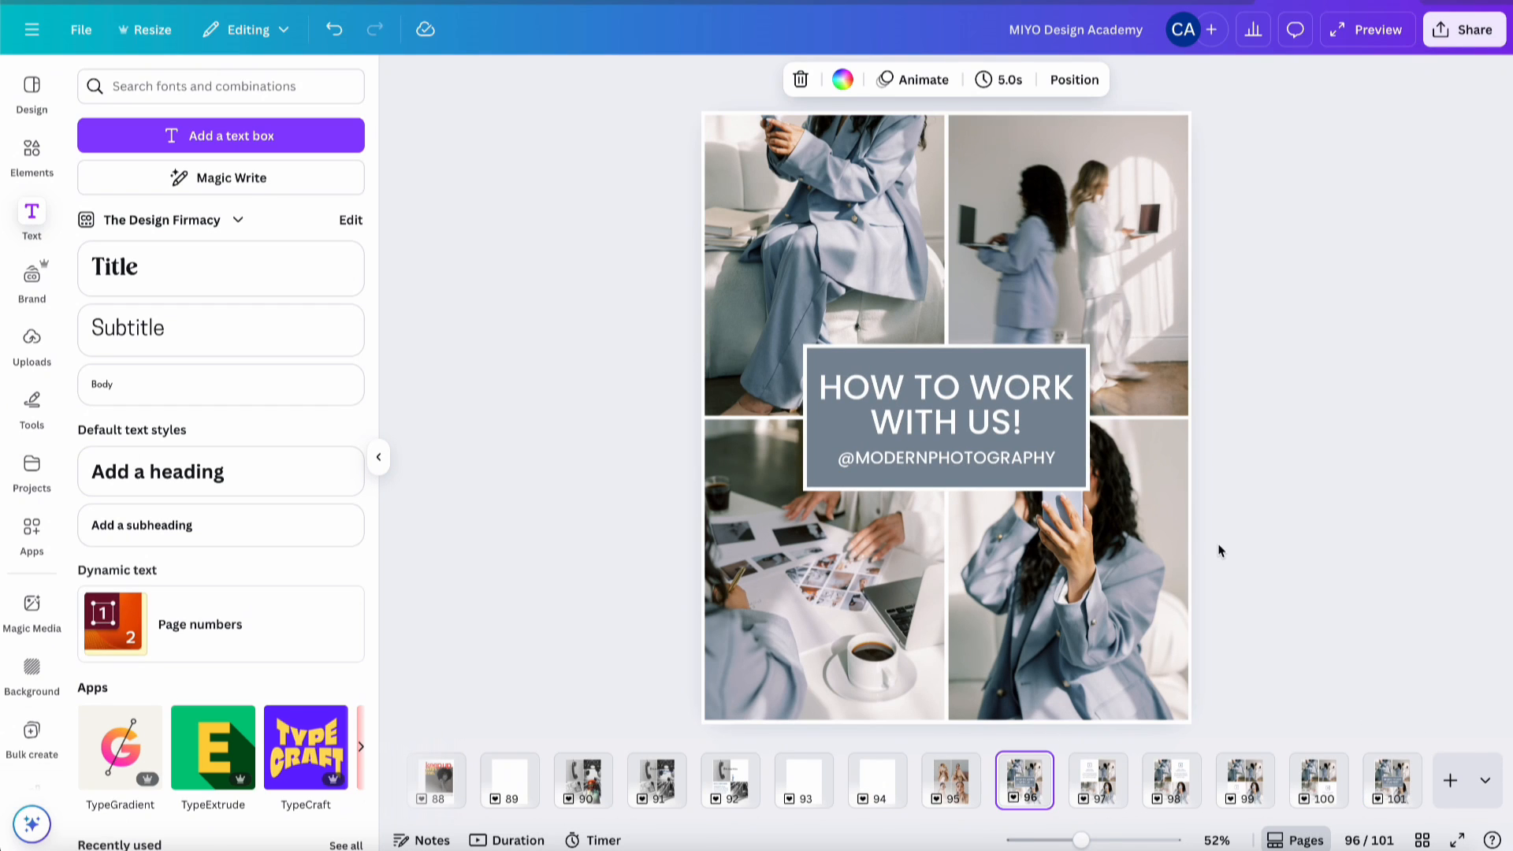
pyautogui.click(944, 792)
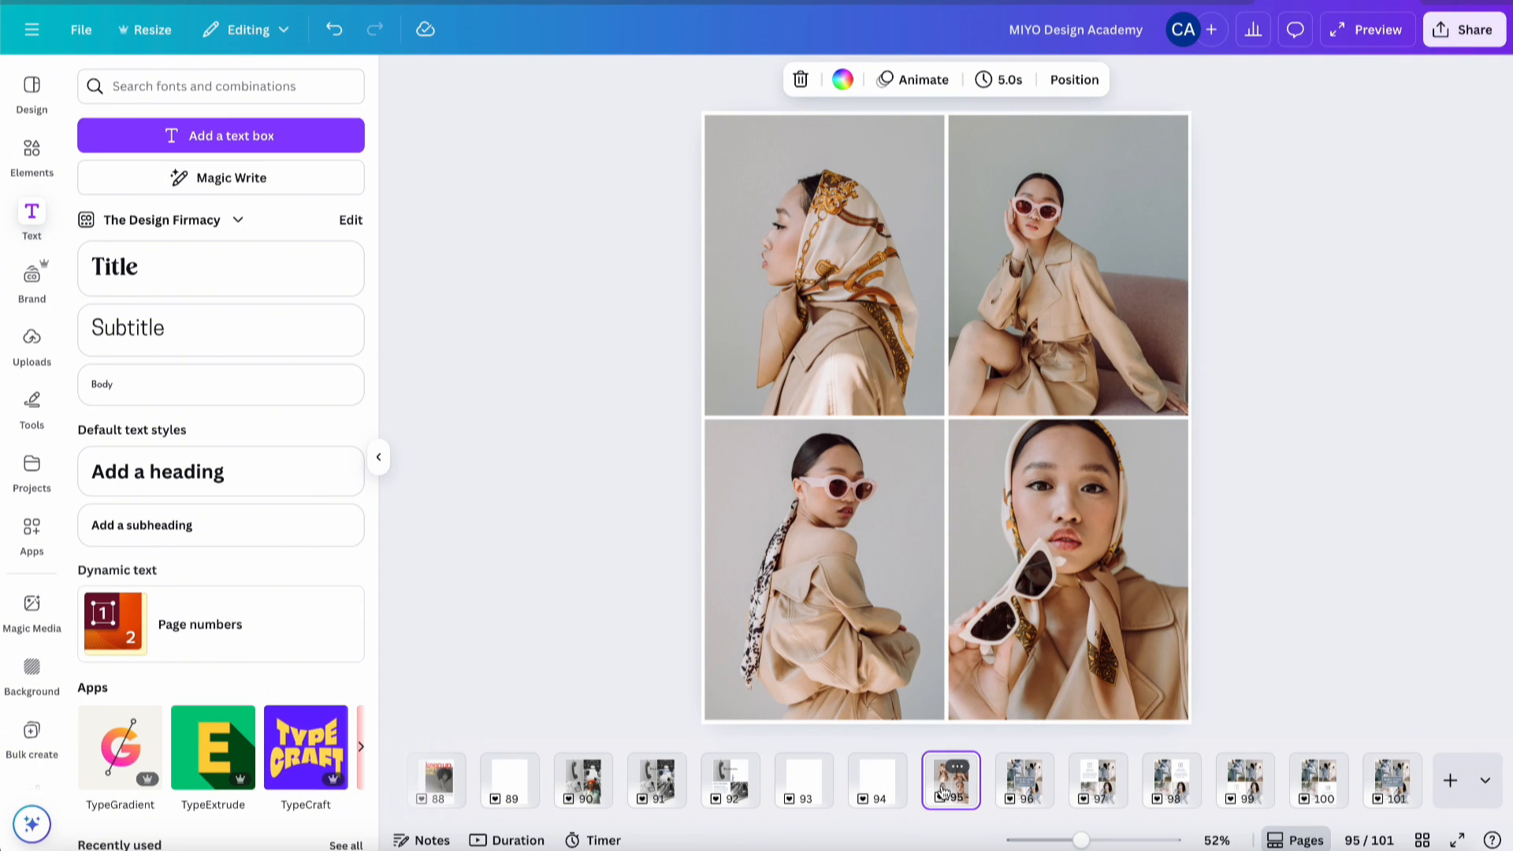
pyautogui.press('Right')
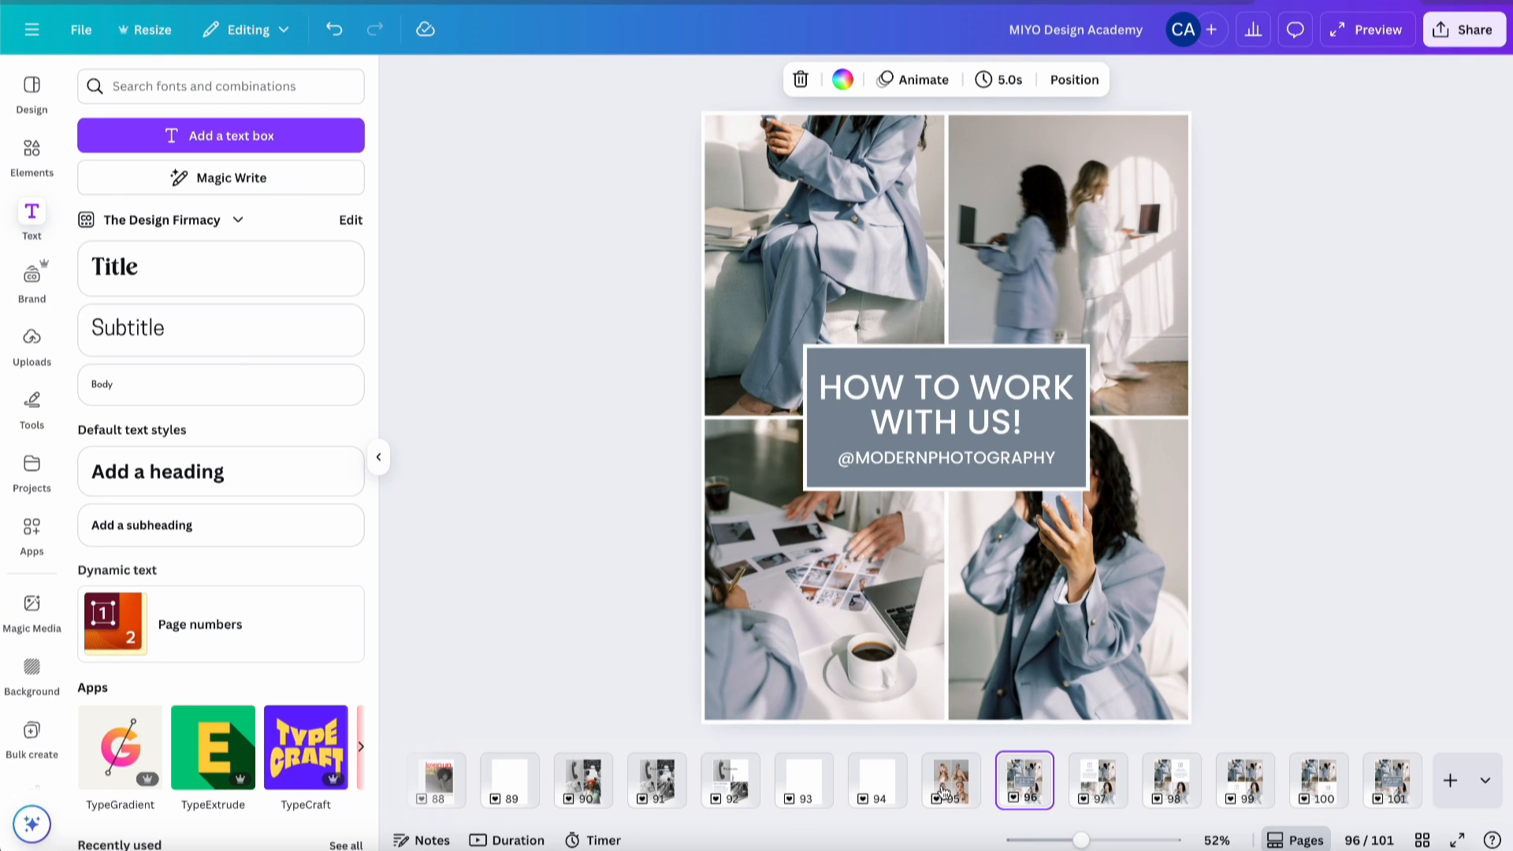
pyautogui.press('Right')
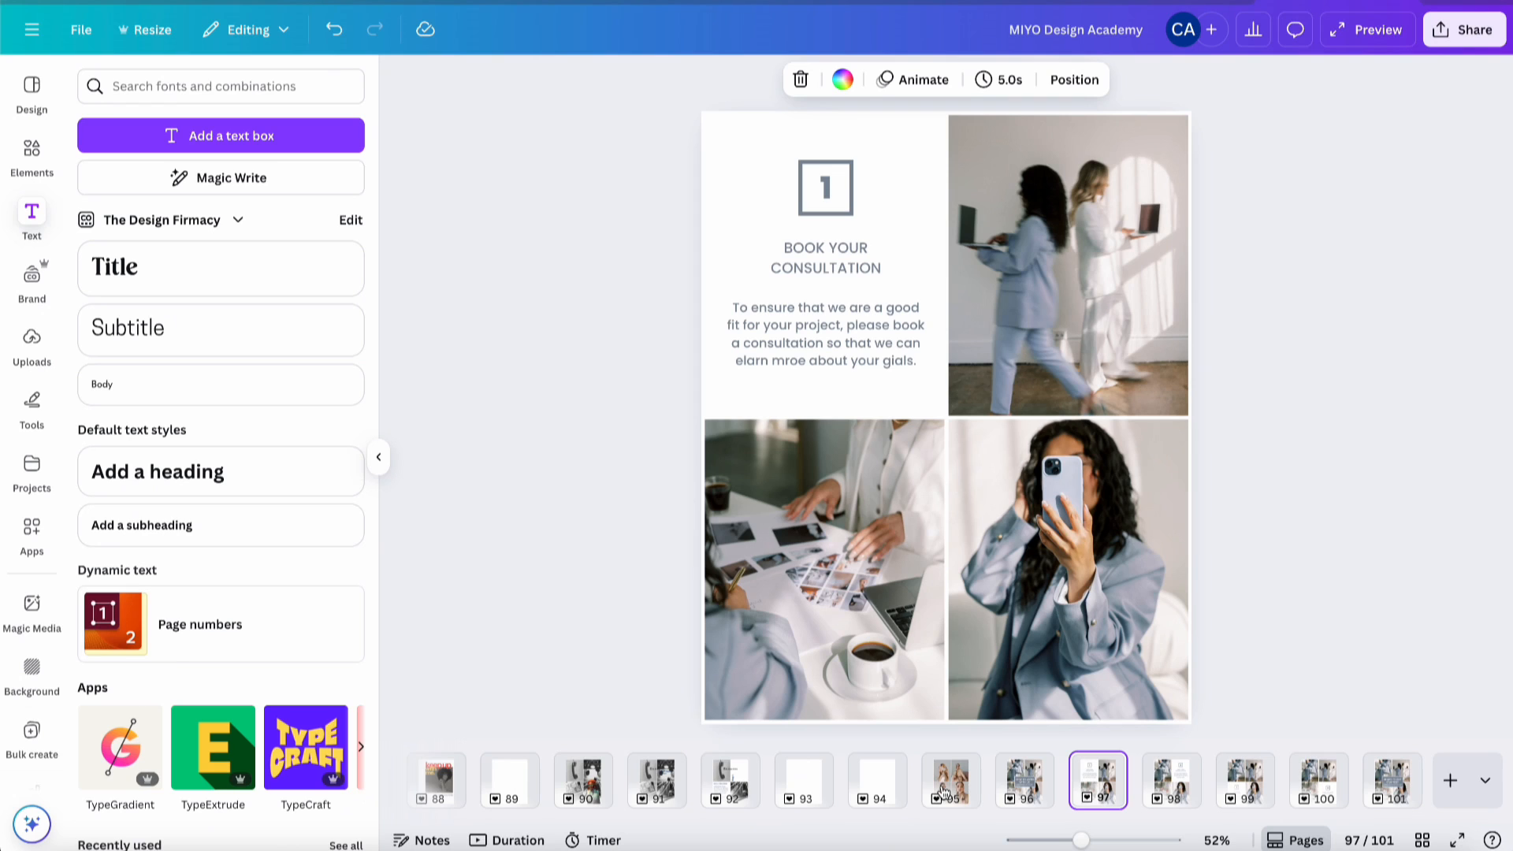
pyautogui.press('Right')
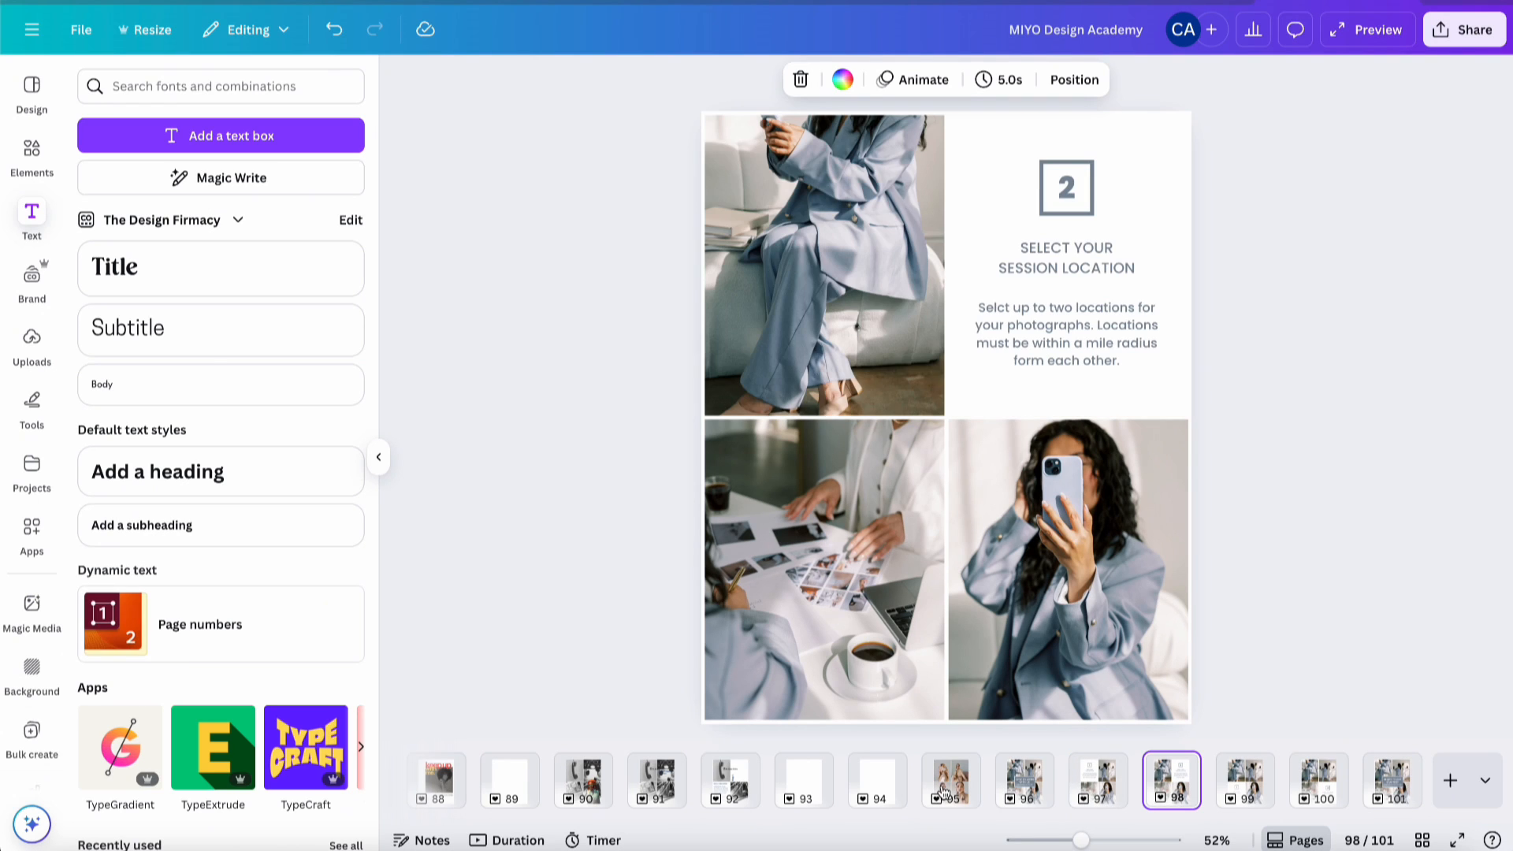
pyautogui.press('Right')
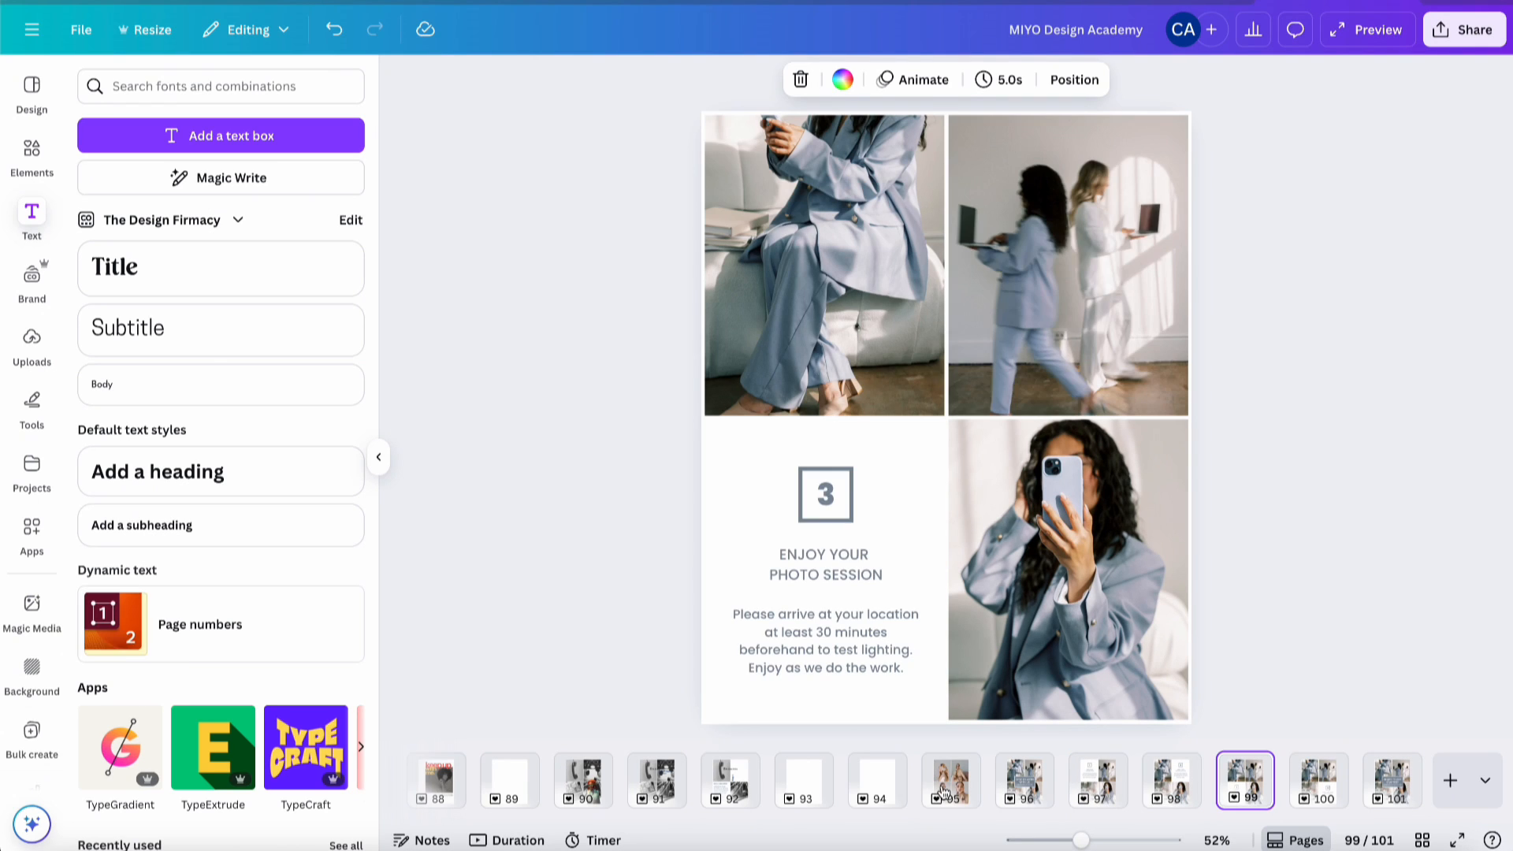
pyautogui.press('Right')
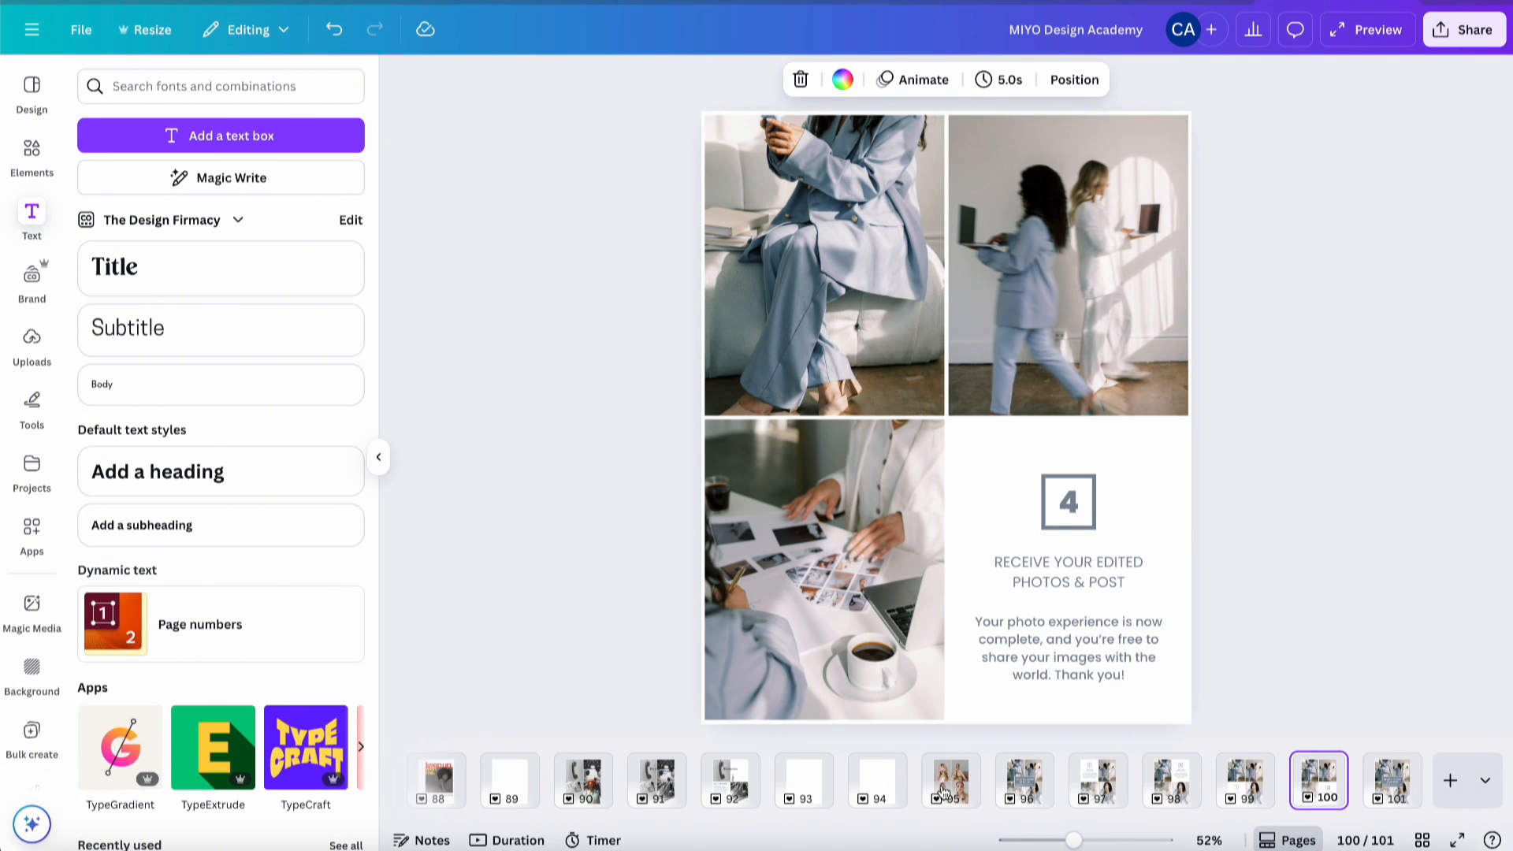
pyautogui.press('Right')
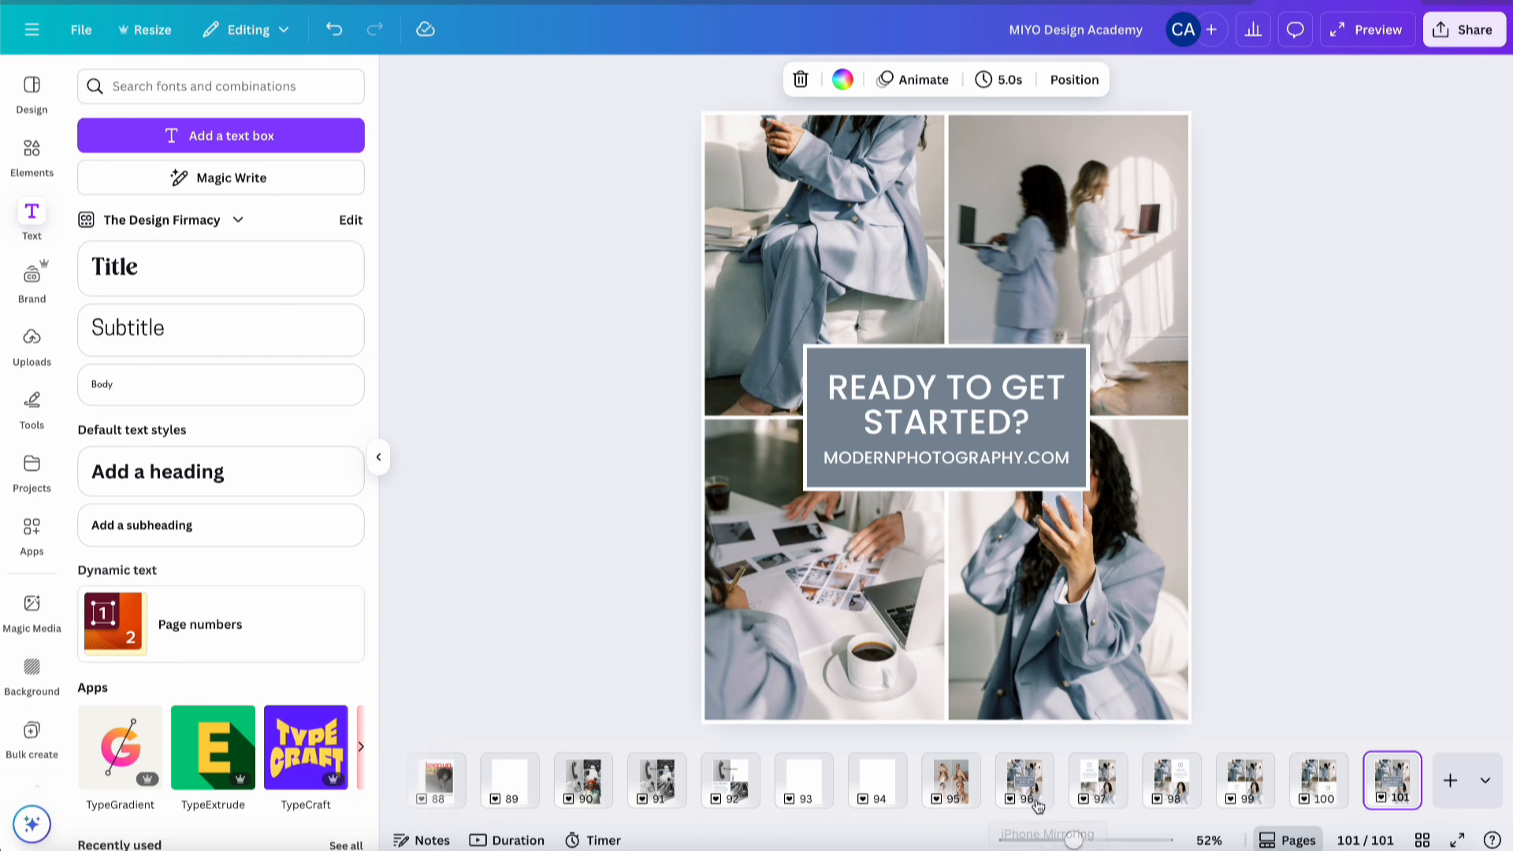
pyautogui.click(1024, 780)
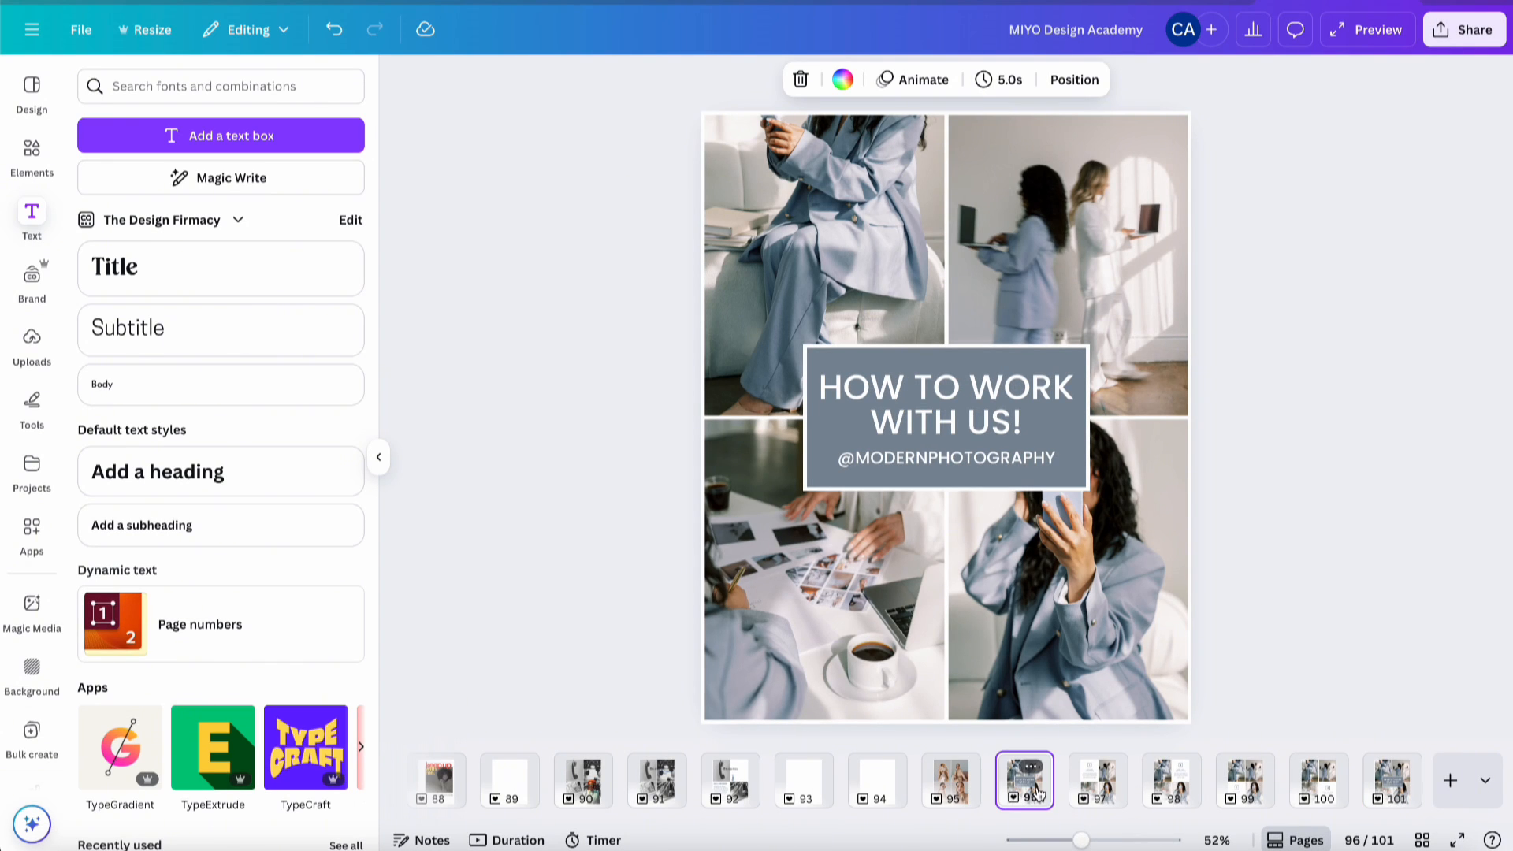
pyautogui.click(1100, 788)
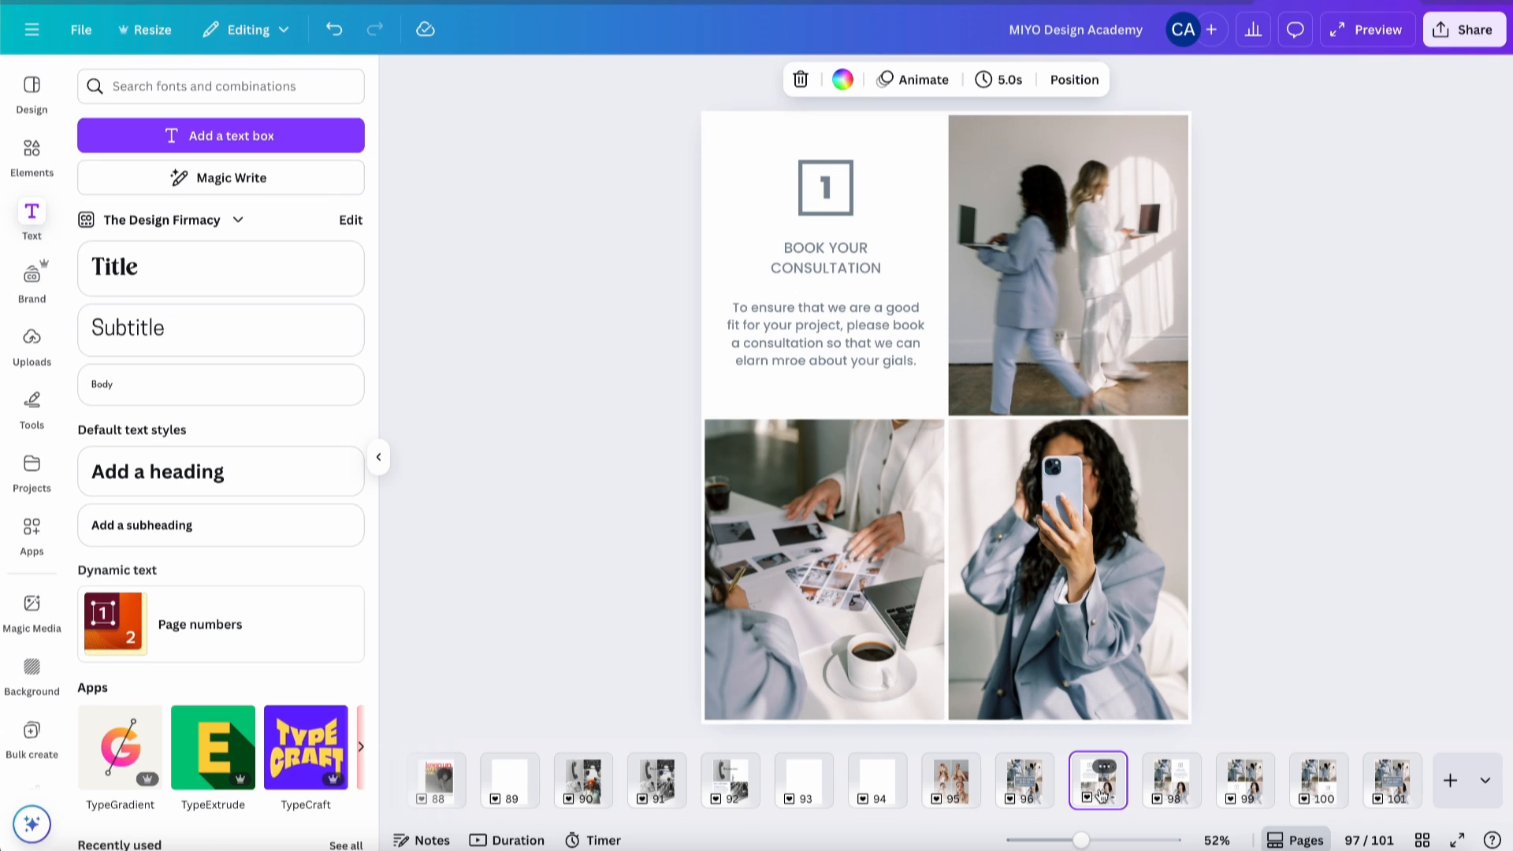